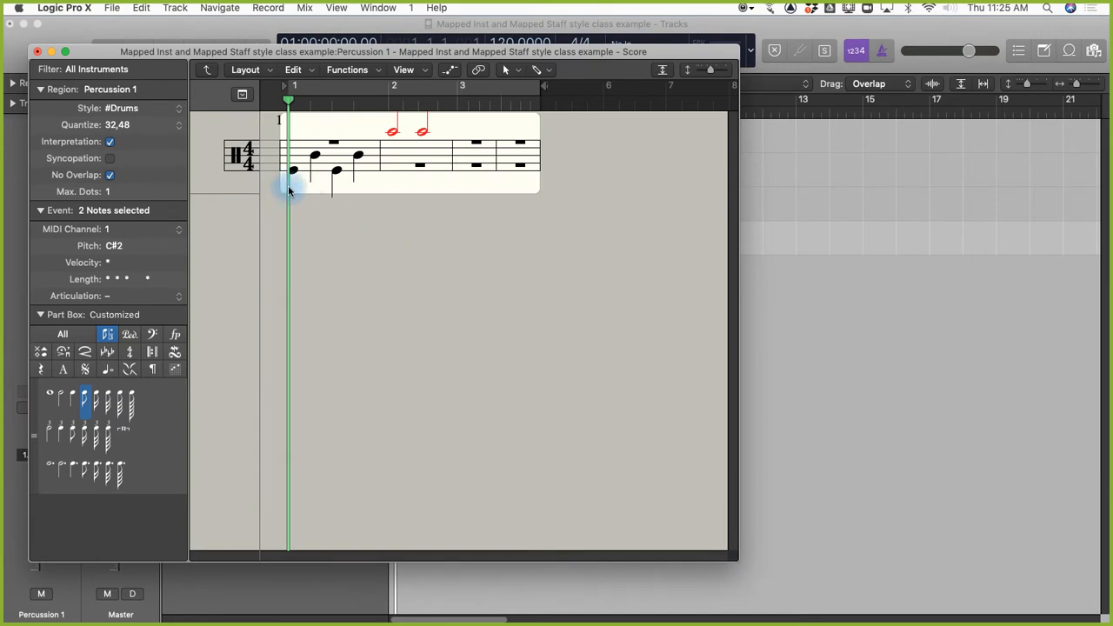
# Show the staff styles and place their window beside the score so the first bar stays visible
pyautogui.click(248, 73)
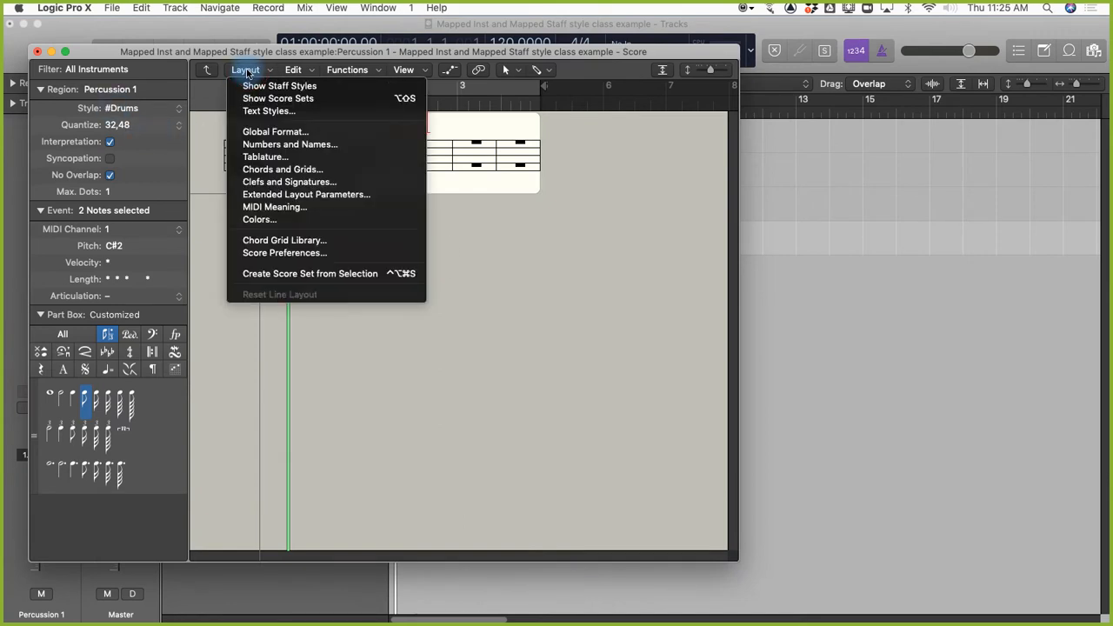
pyautogui.click(253, 87)
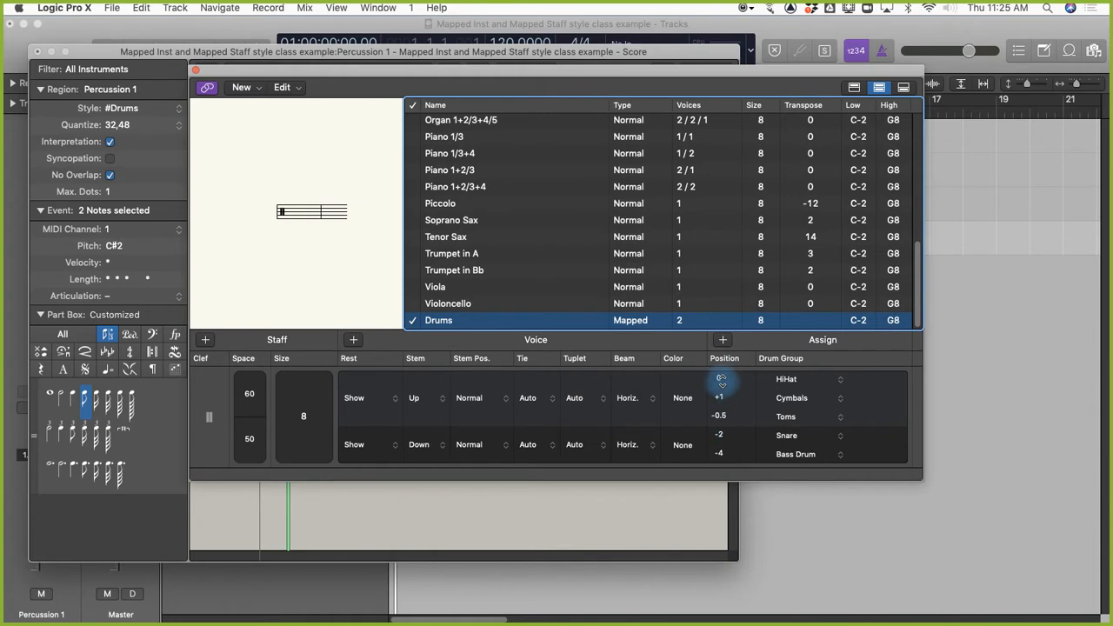
pyautogui.moveTo(444, 71); pyautogui.dragTo(773, 80)
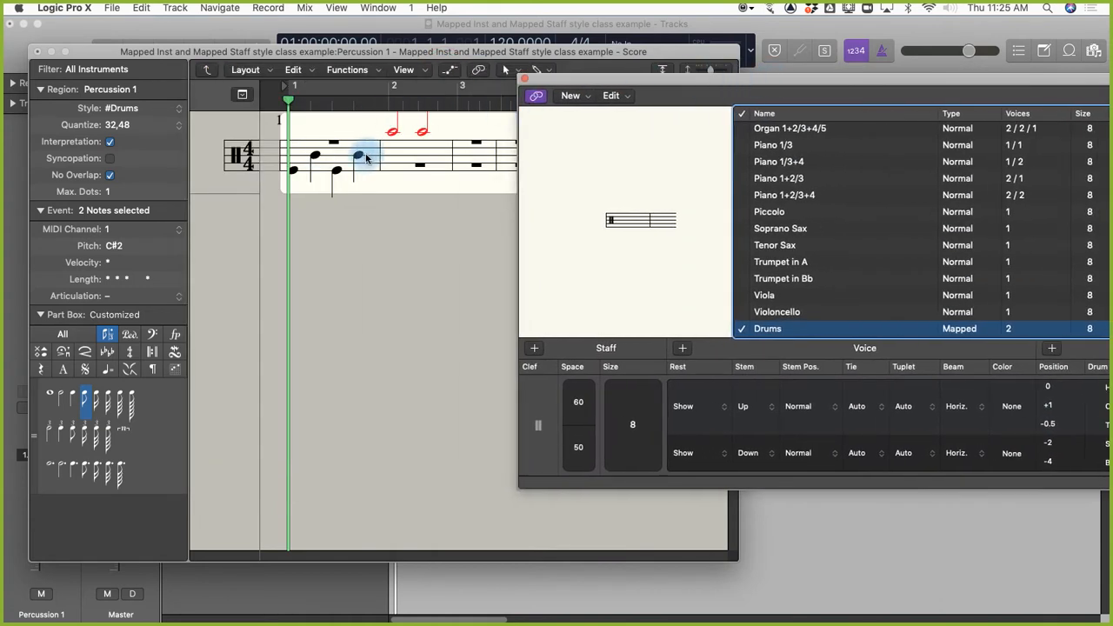
pyautogui.moveTo(858, 82); pyautogui.dragTo(752, 142)
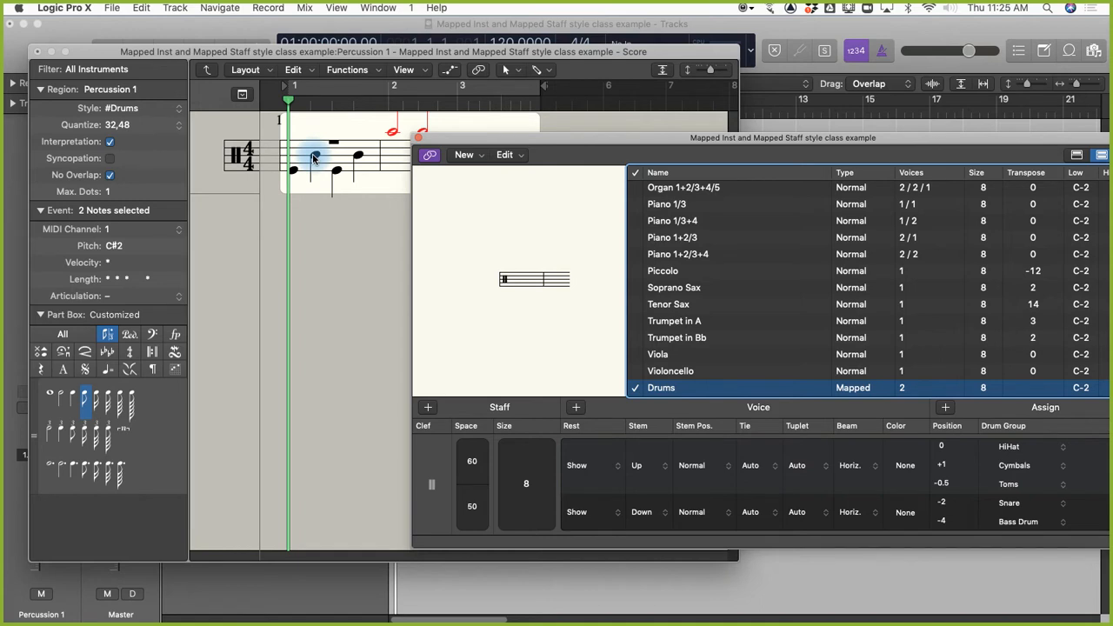
# Set the Snare position of the Drums staff style to 0
pyautogui.click(943, 504)
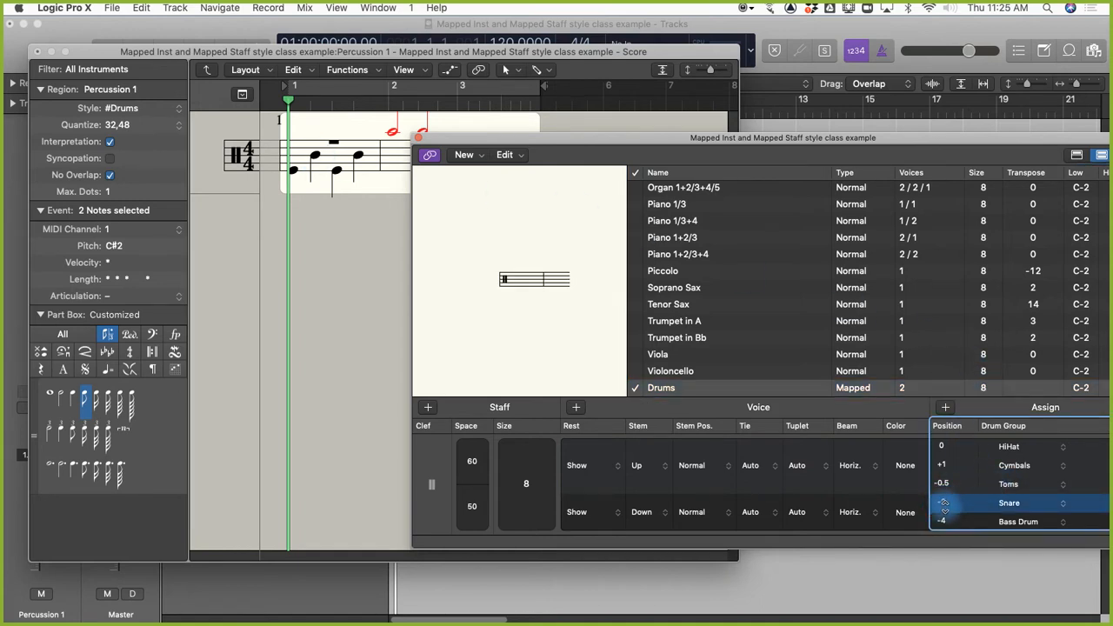
pyautogui.doubleClick(944, 502)
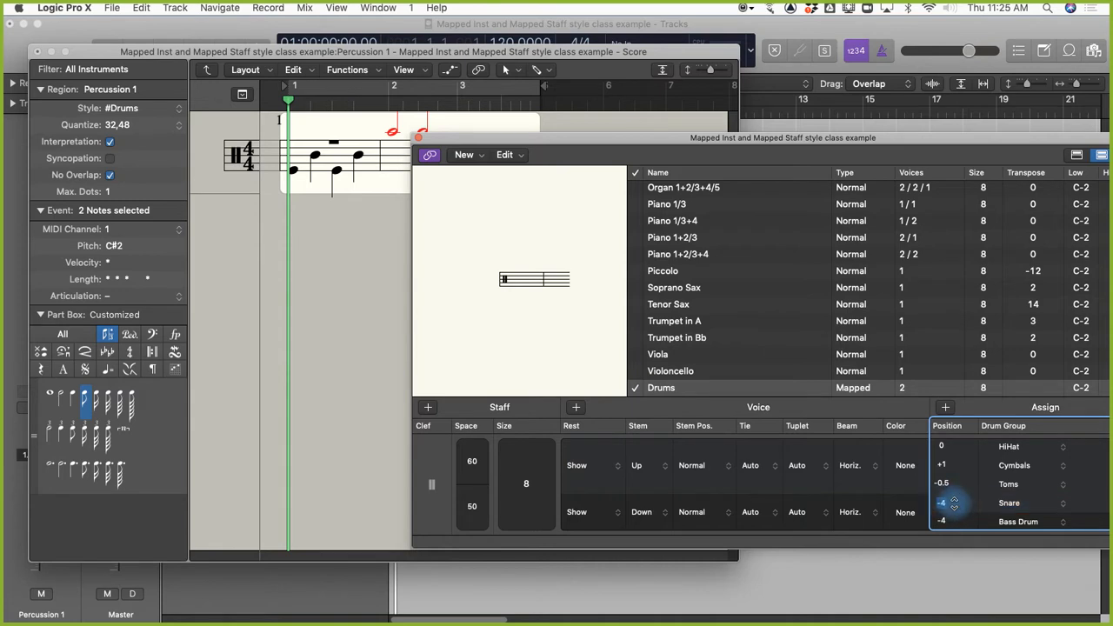
pyautogui.write('0')
pyautogui.press('Return')
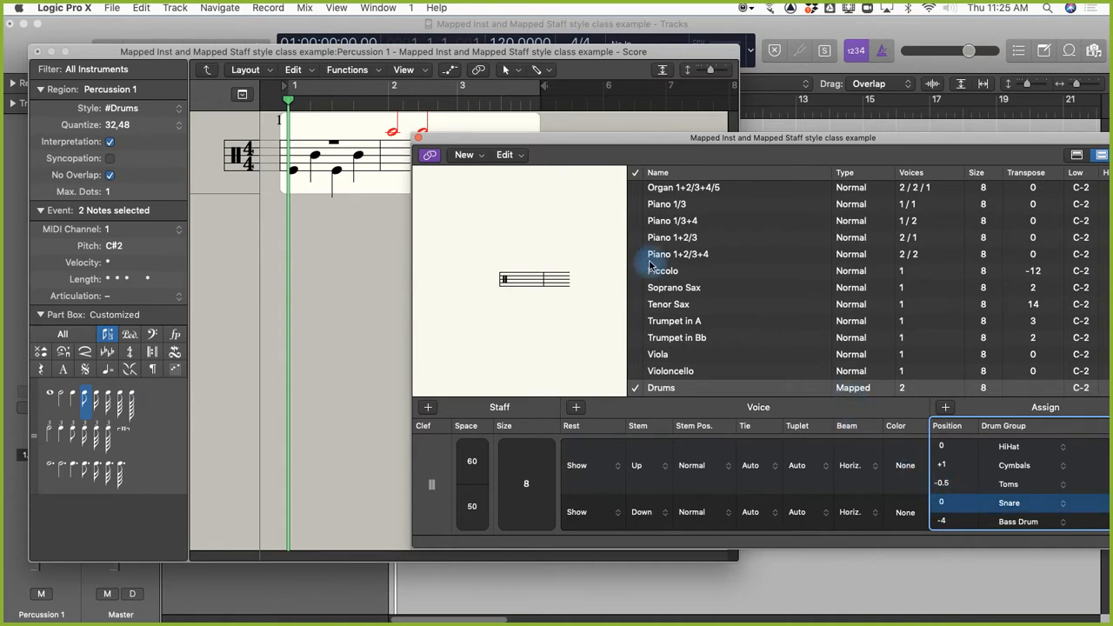
# Deselect the notes and move the score display up one level to the full score
pyautogui.click(339, 235)
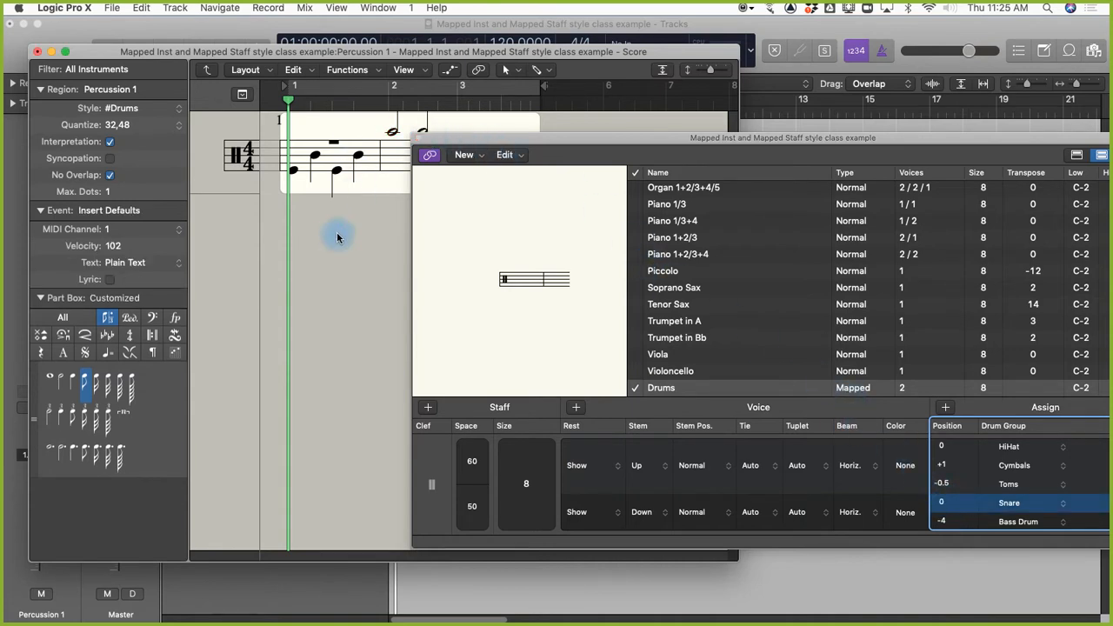
pyautogui.click(206, 74)
pyautogui.click(206, 73)
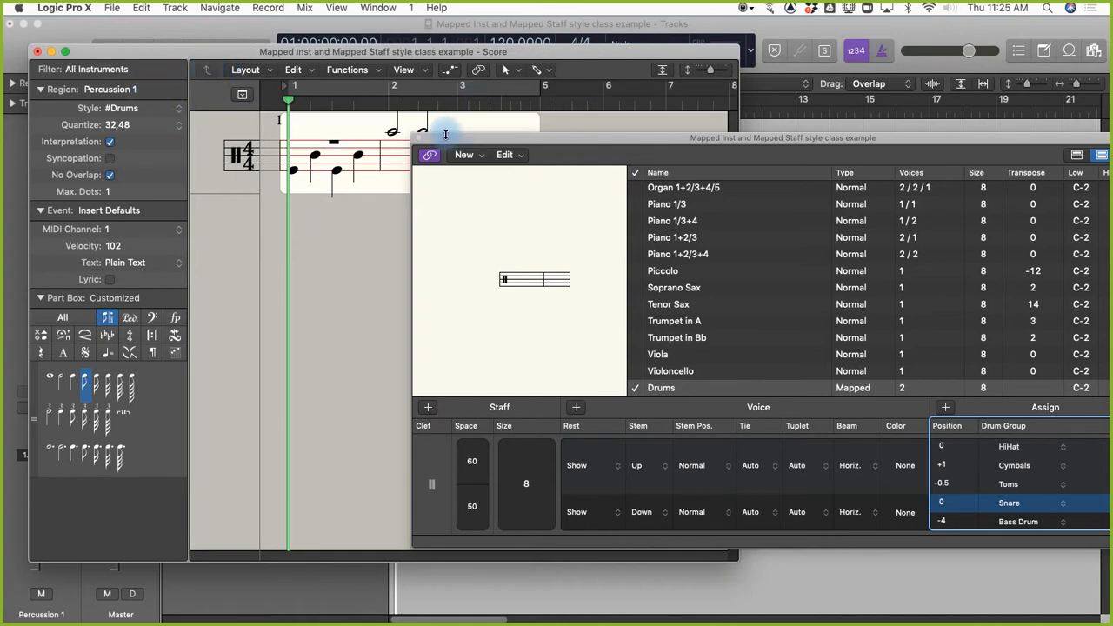
# Clear the staff style window away from the score, refresh the score window and select the first snare note
pyautogui.moveTo(464, 137); pyautogui.dragTo(715, 140)
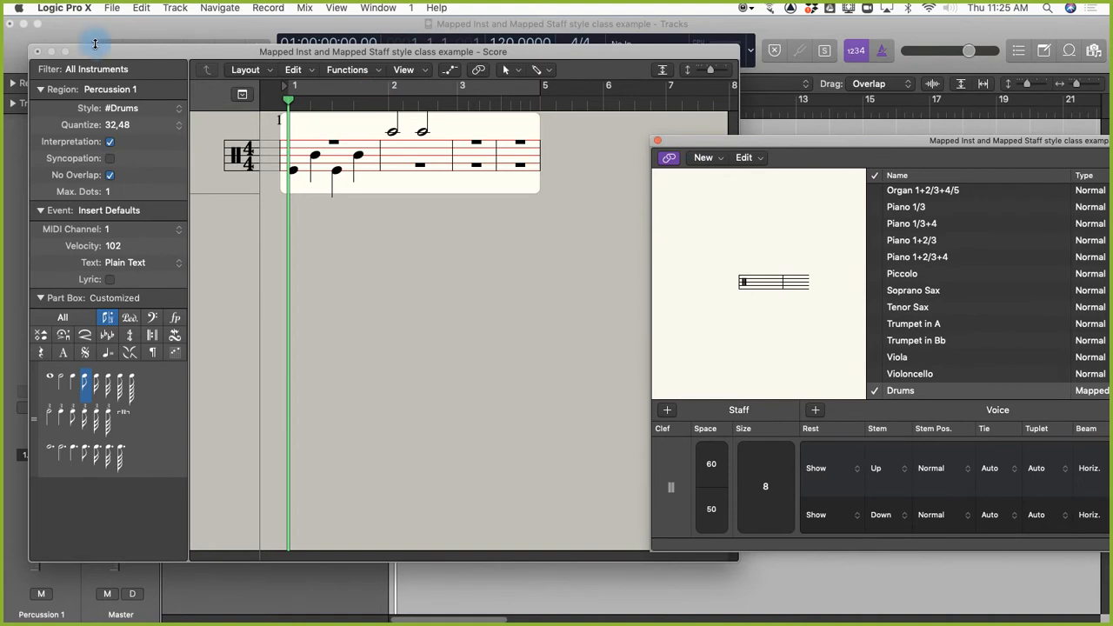
pyautogui.click(37, 51)
pyautogui.press('super+3')
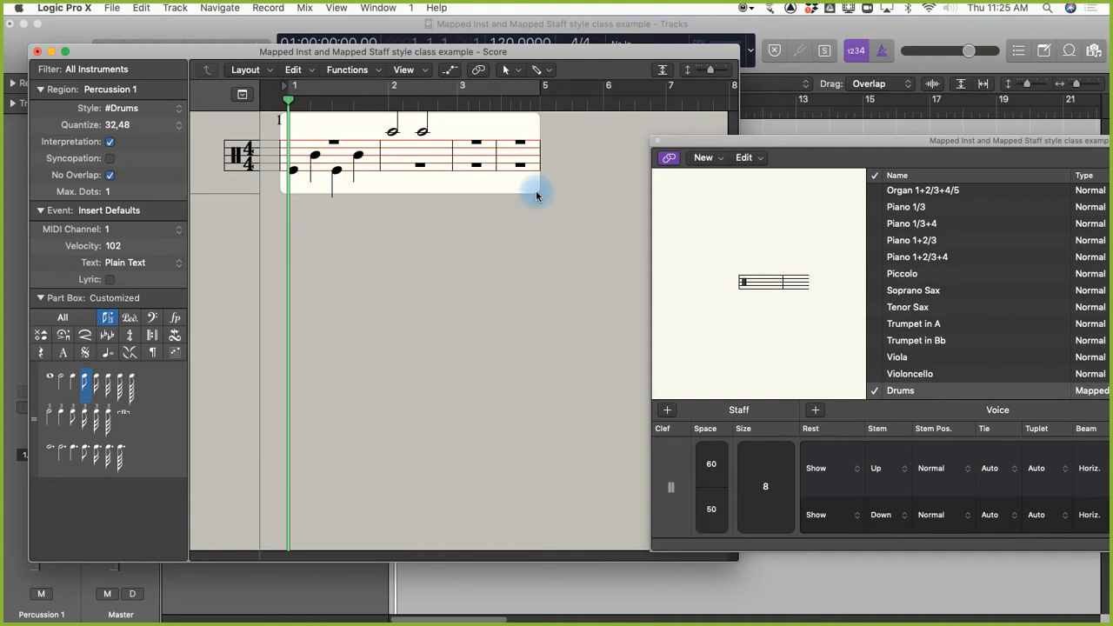
pyautogui.click(315, 155)
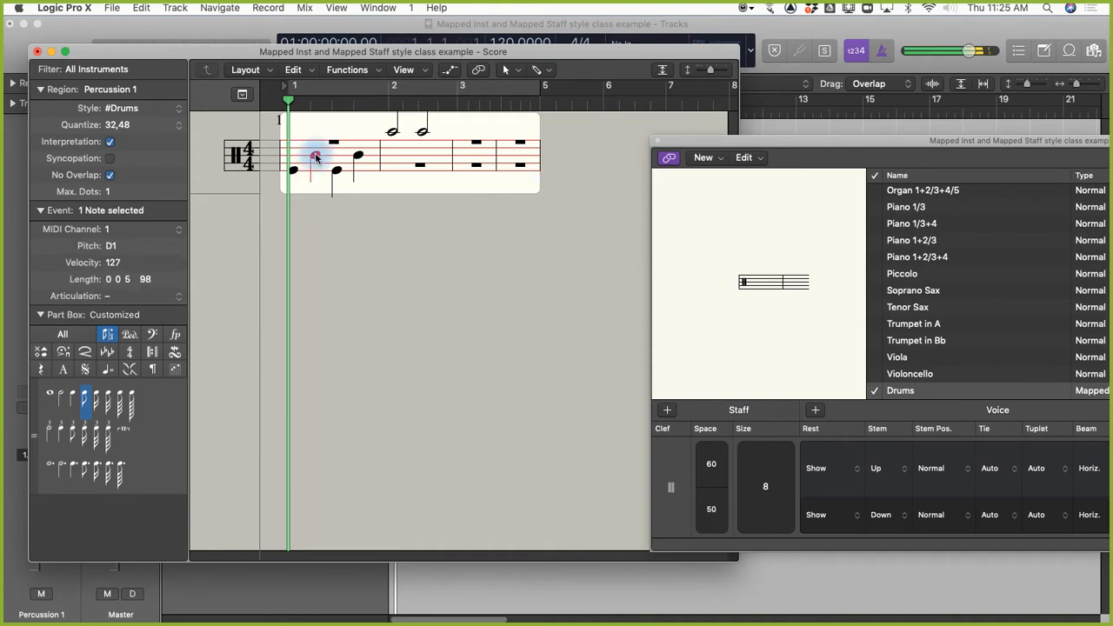
# Bring the Drums style's assignments back into view beside the score and set the Snare position to -0.5
pyautogui.moveTo(759, 143); pyautogui.dragTo(513, 125)
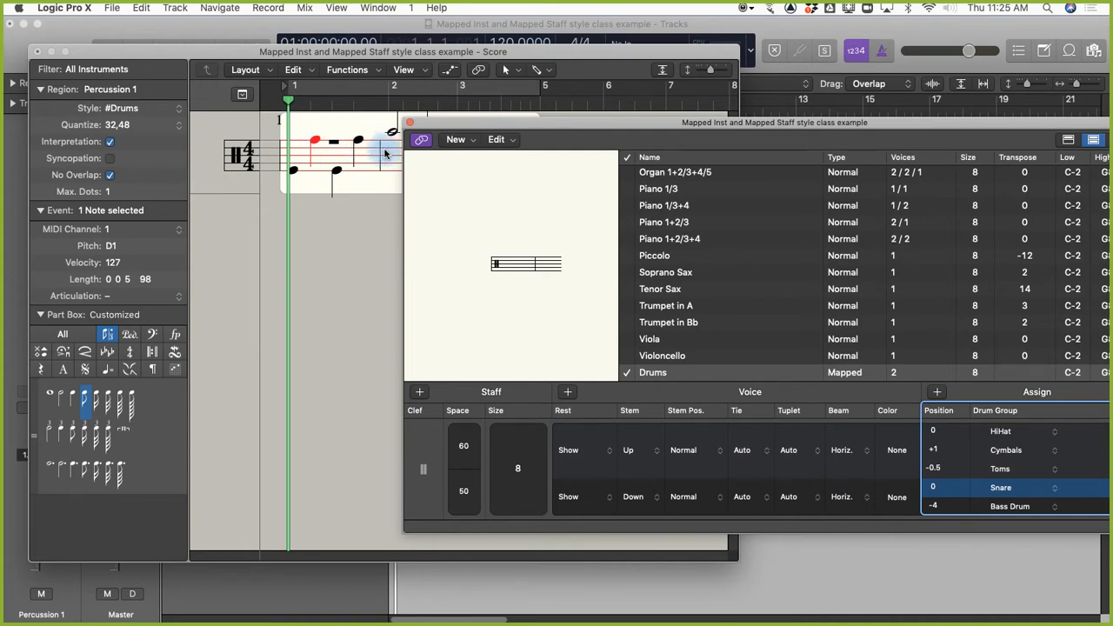
pyautogui.moveTo(484, 120); pyautogui.dragTo(566, 119)
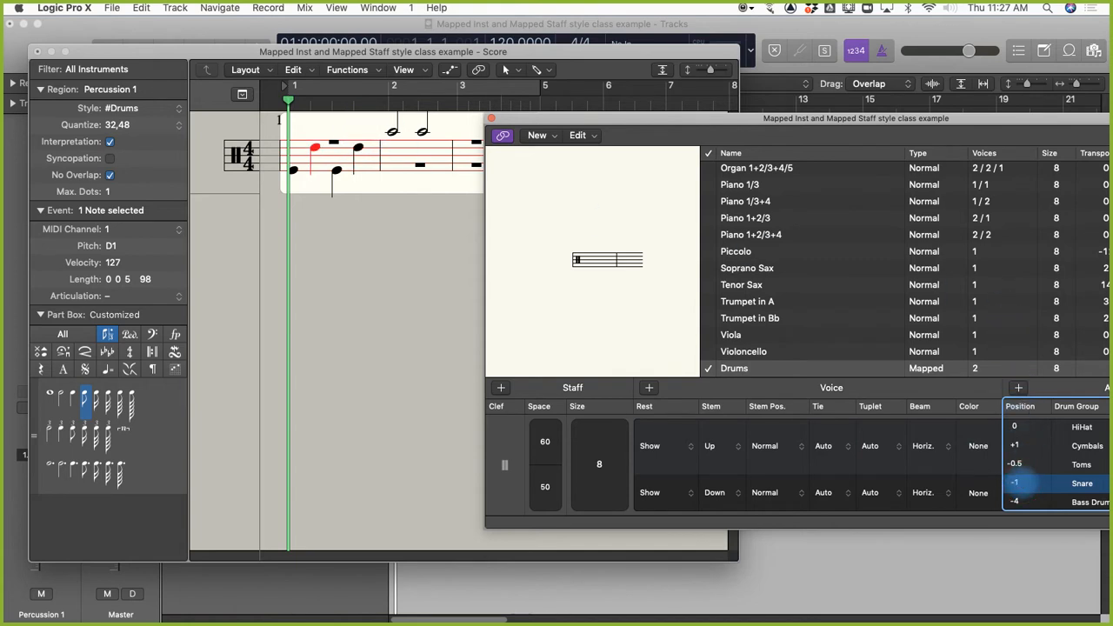
pyautogui.moveTo(1016, 483); pyautogui.dragTo(1016, 479)
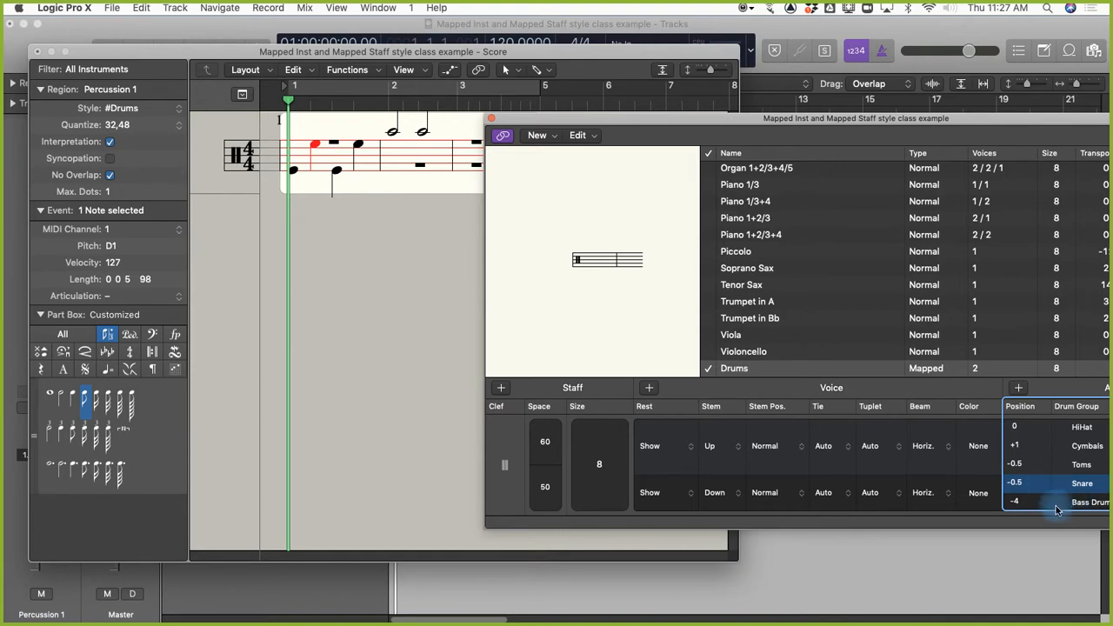
# Select the second bass drum note in bar 1 and the Bass Drum assignment of the Drums style to examine its position
pyautogui.click(337, 170)
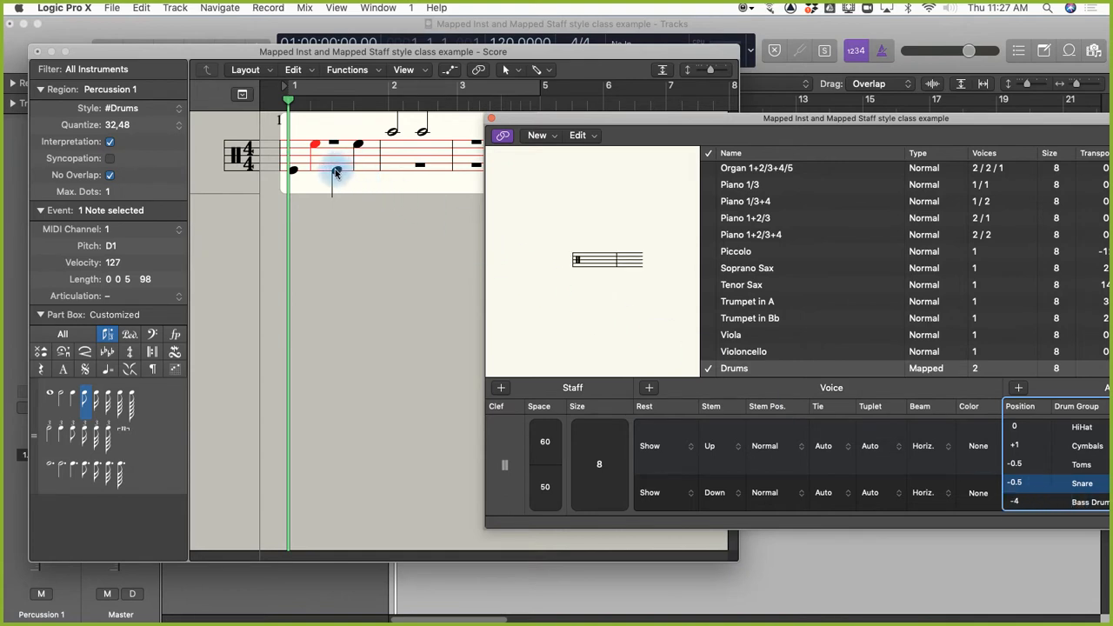
pyautogui.click(1020, 504)
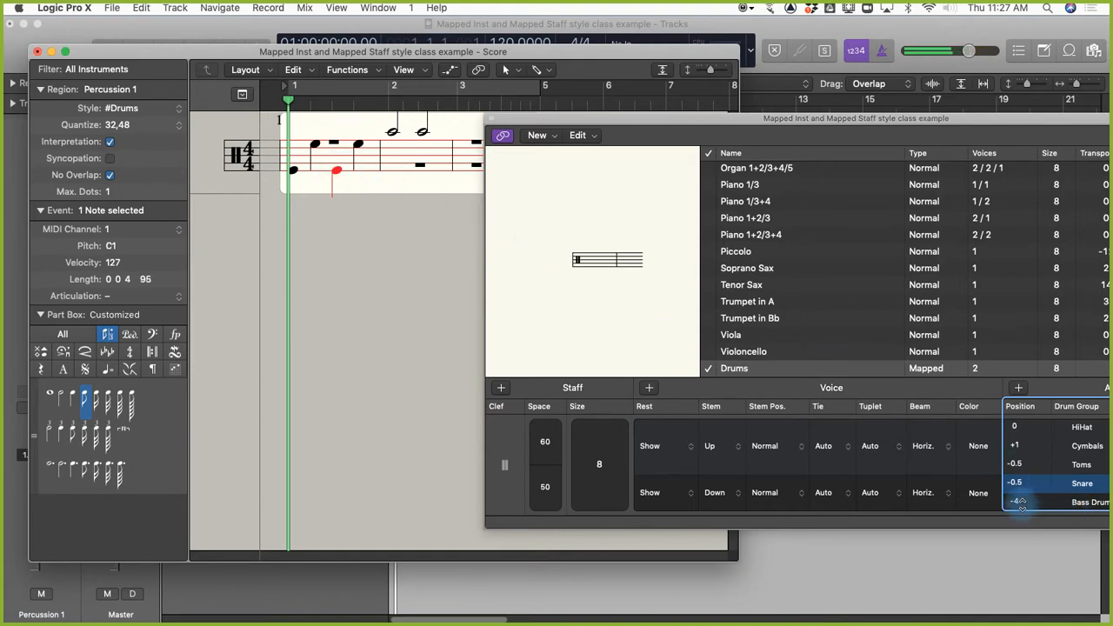
pyautogui.click(1020, 503)
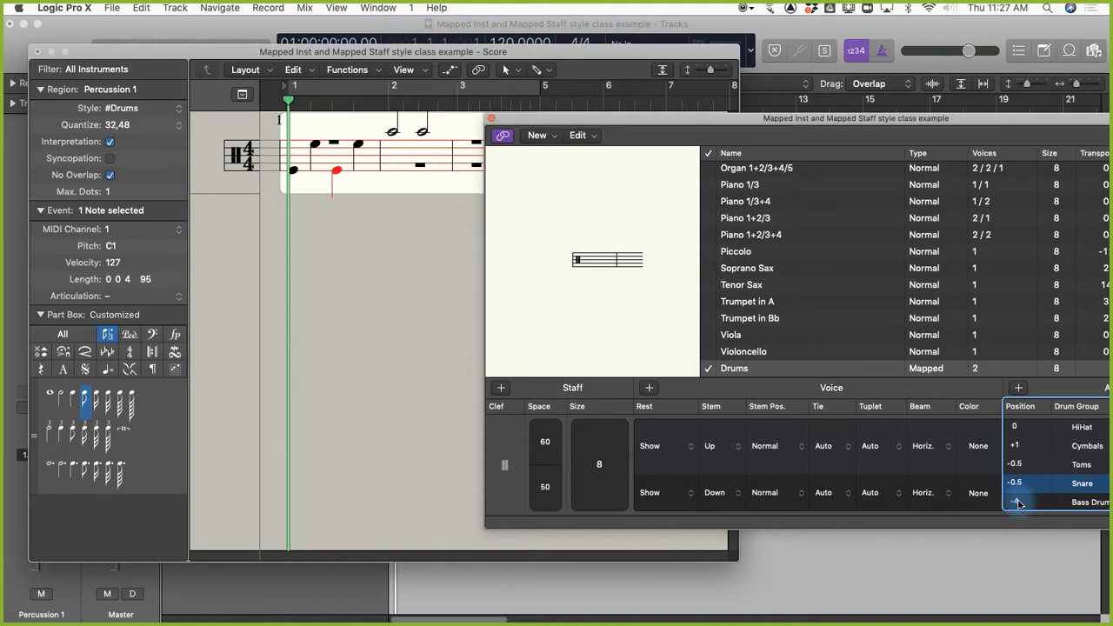
pyautogui.click(1020, 504)
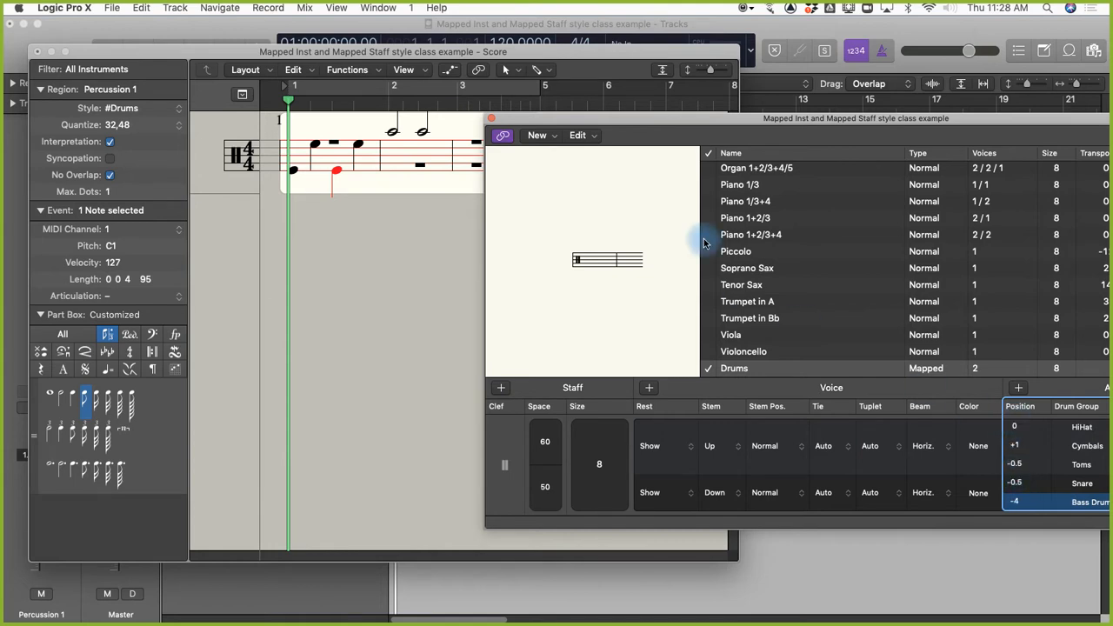
# Close and reopen the staff style window, and add a new mapped staff style
pyautogui.click(491, 119)
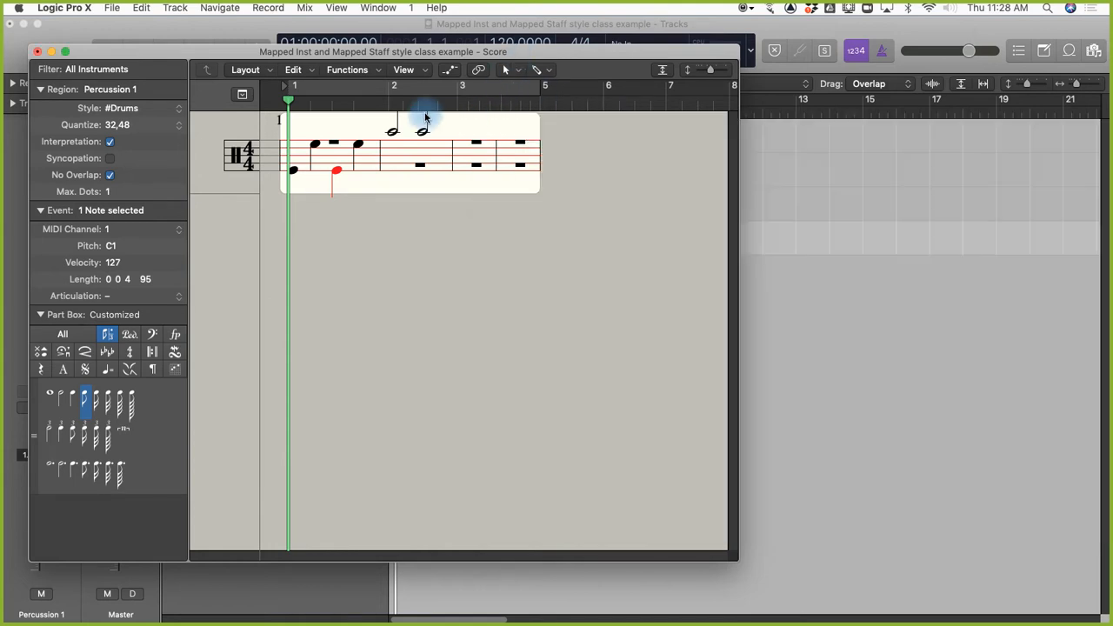
pyautogui.click(244, 69)
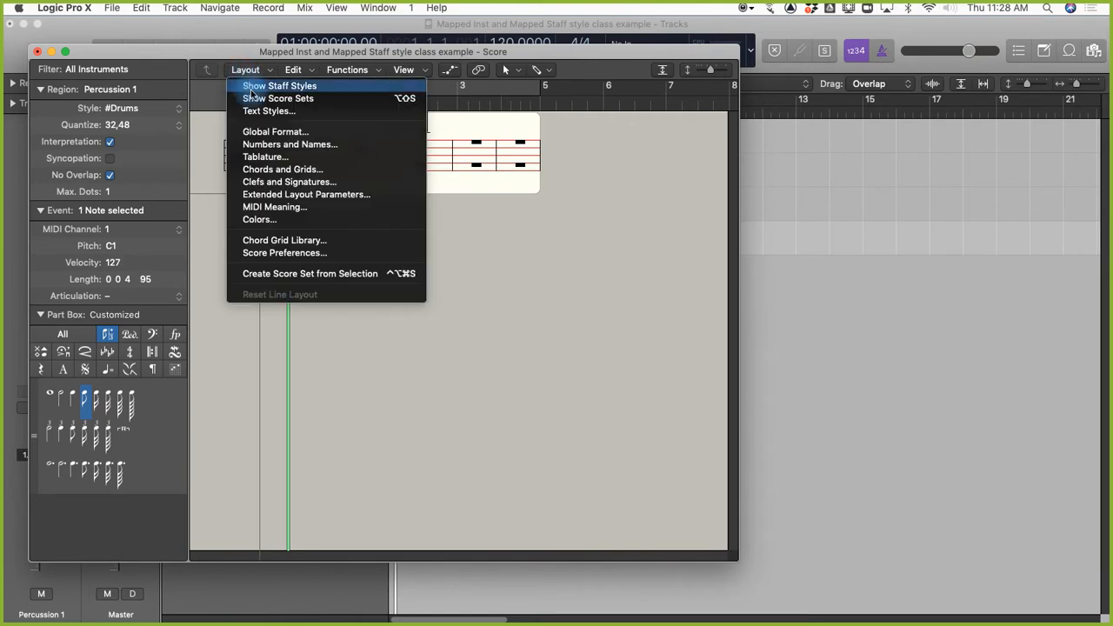
pyautogui.click(251, 86)
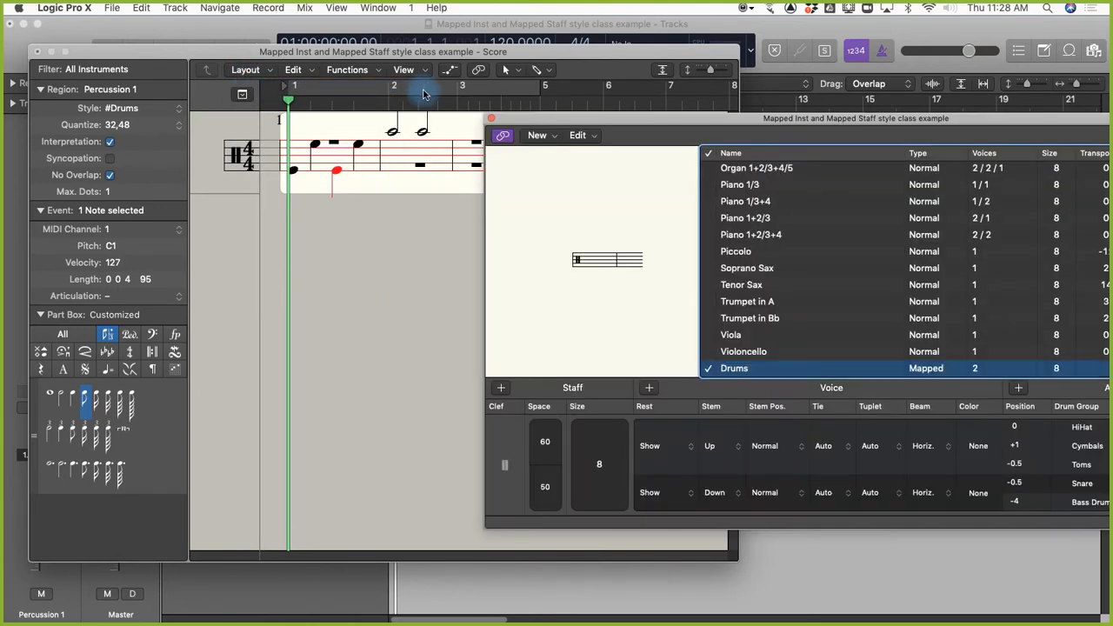
pyautogui.click(537, 136)
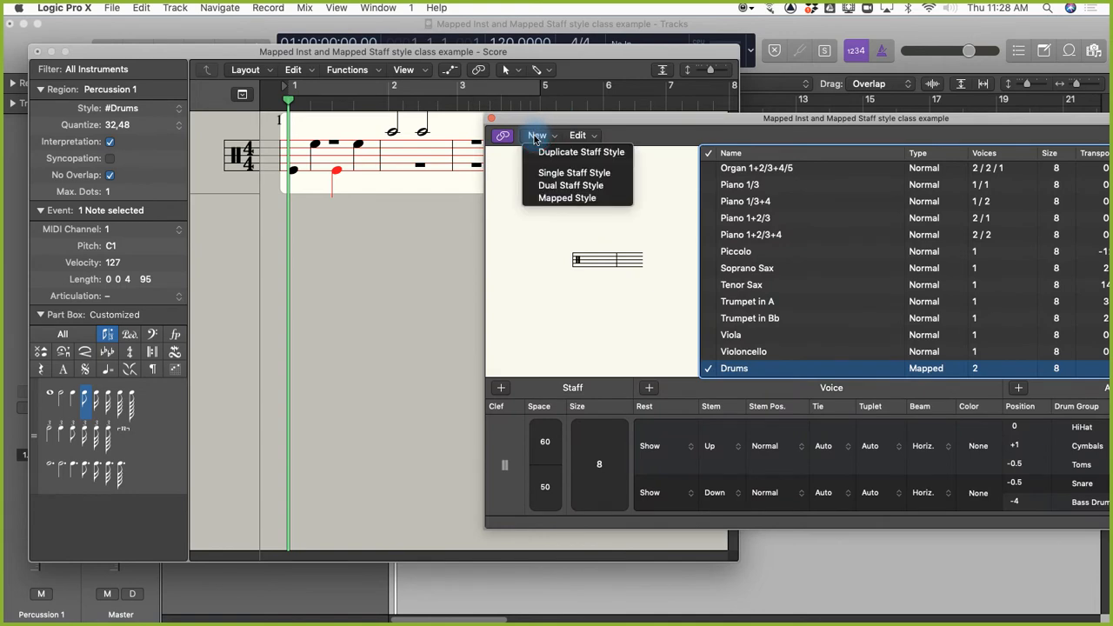
pyautogui.click(543, 200)
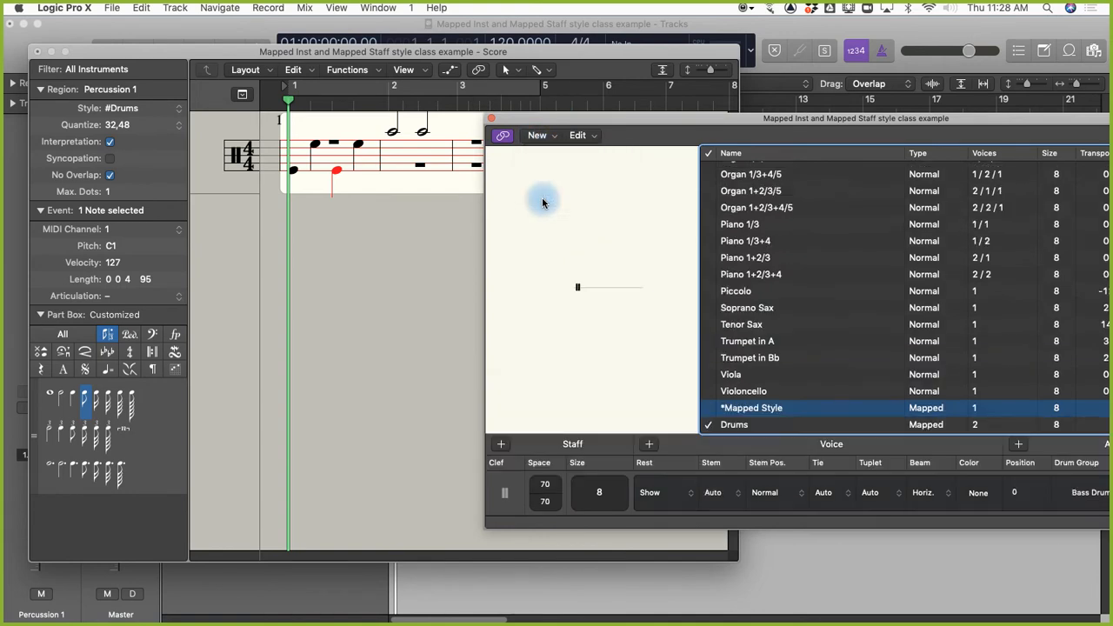
# Rename the new mapped staff style as Percussion 1
pyautogui.doubleClick(751, 412)
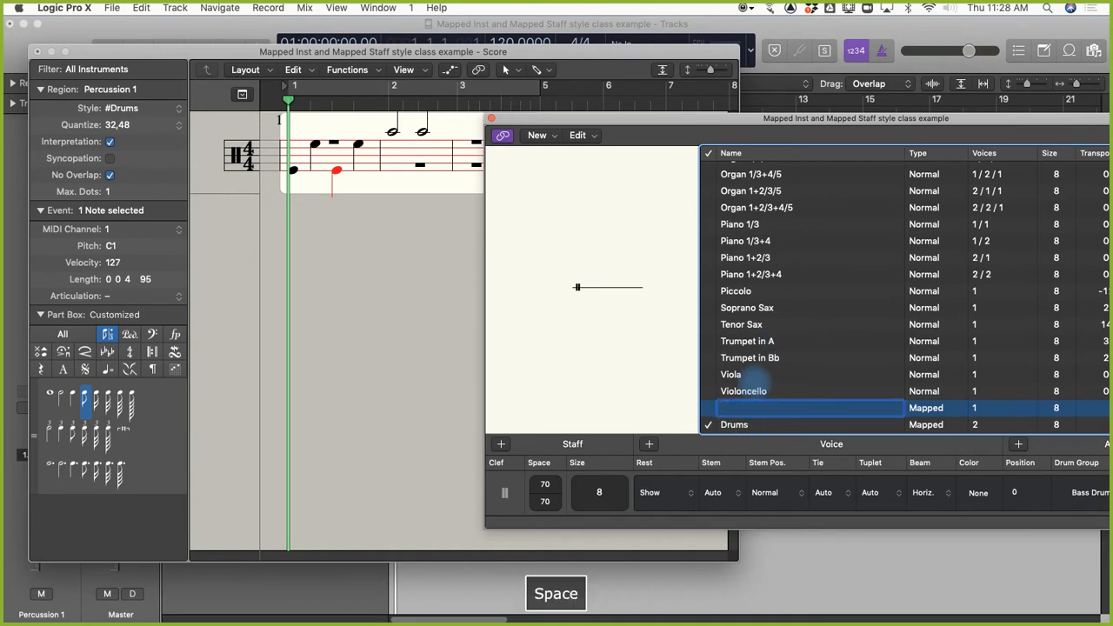
pyautogui.write('Per')
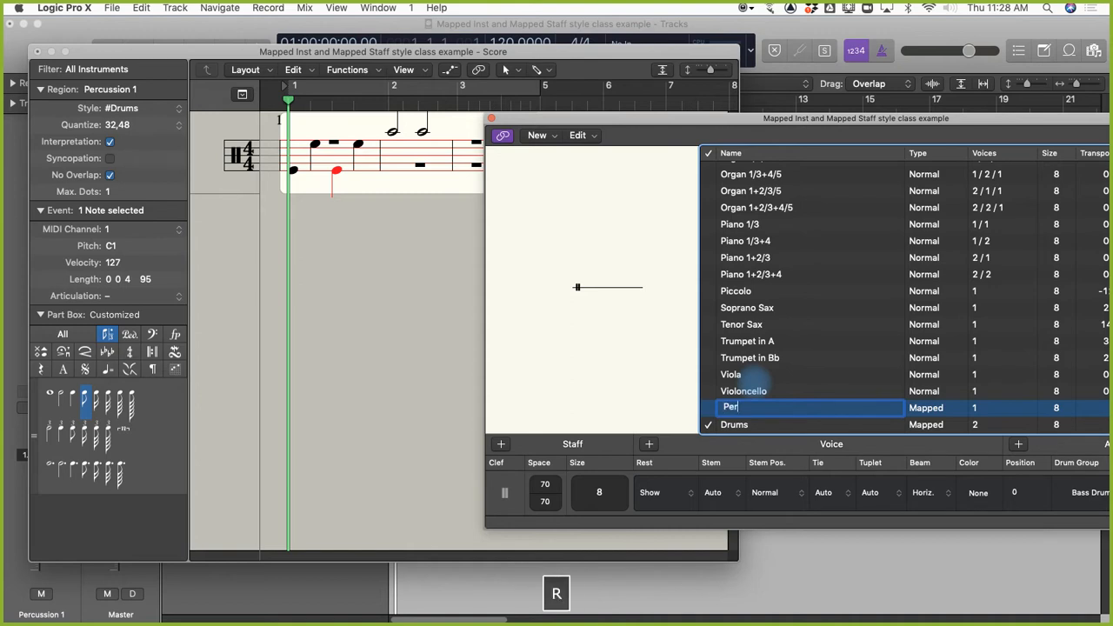
pyautogui.write('cussion 1')
pyautogui.press('Return')
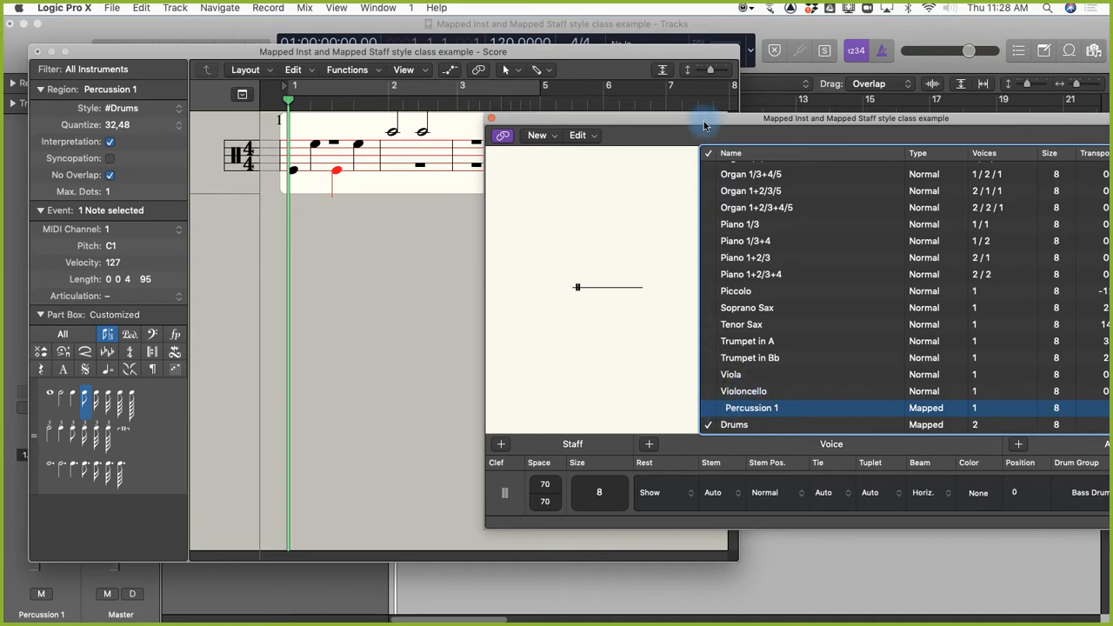
# Keep the staff style window beside the score and assign the Percussion 1 style to the region
pyautogui.moveTo(705, 126); pyautogui.dragTo(539, 128)
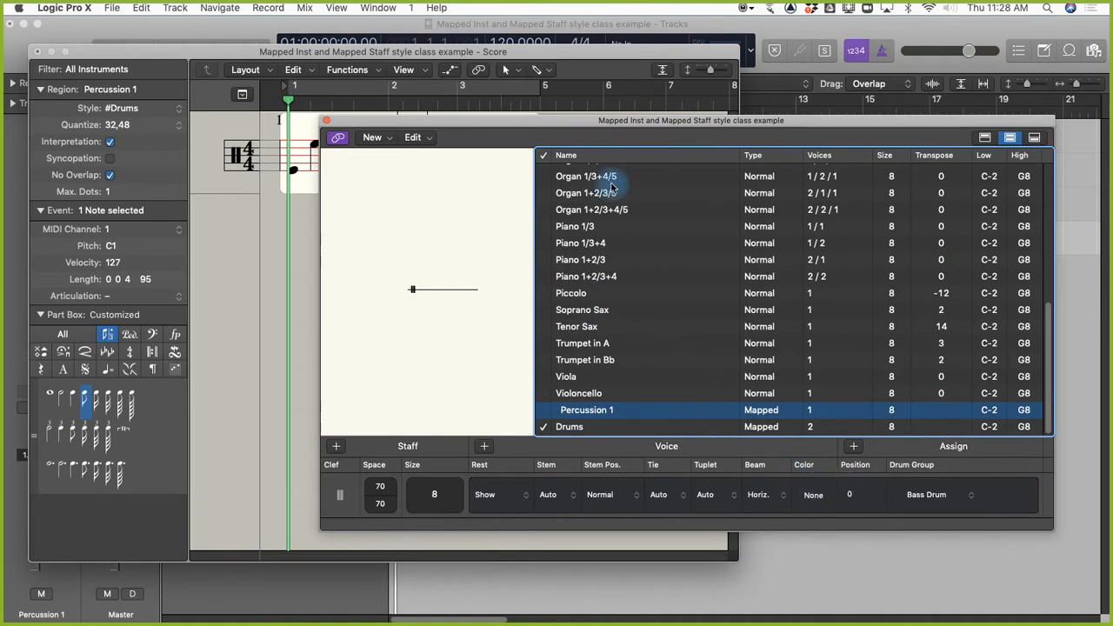
pyautogui.moveTo(450, 126); pyautogui.dragTo(615, 134)
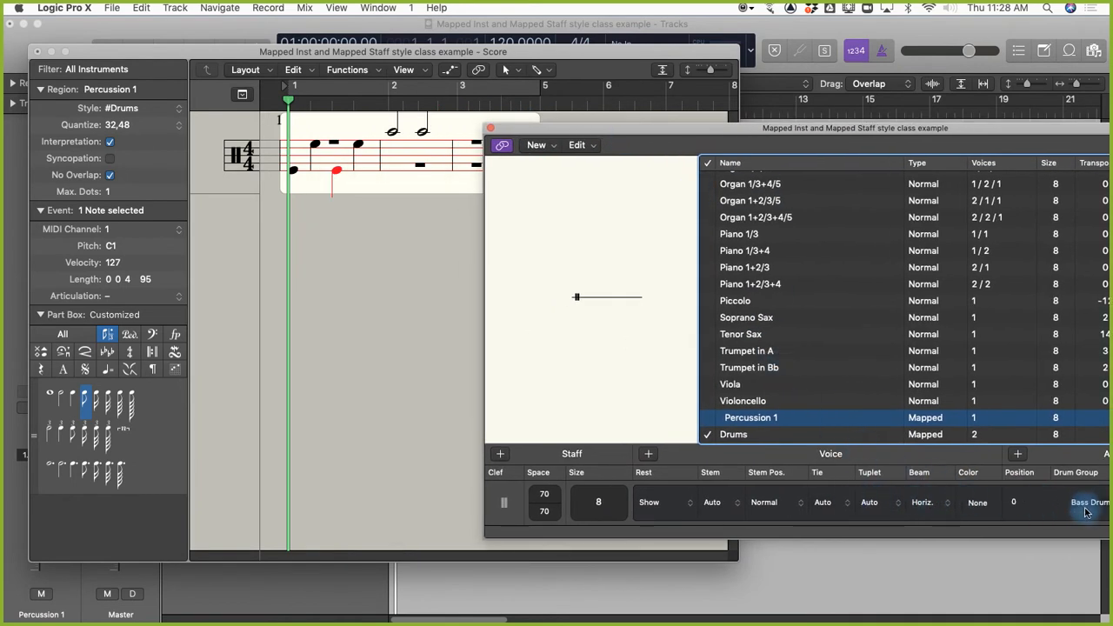
pyautogui.click(120, 108)
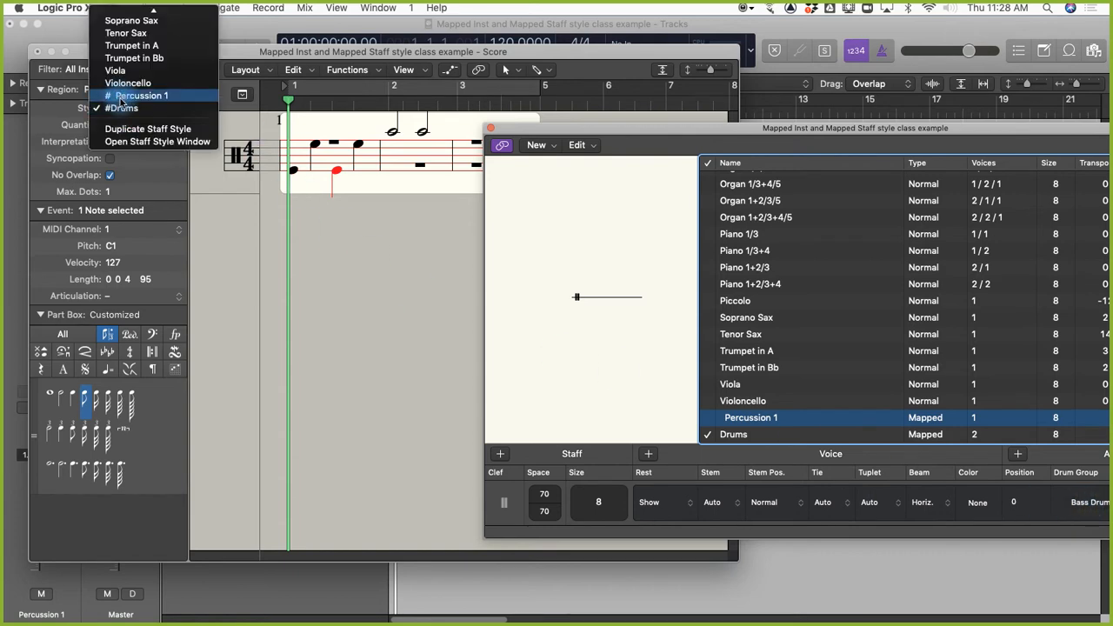
pyautogui.click(290, 118)
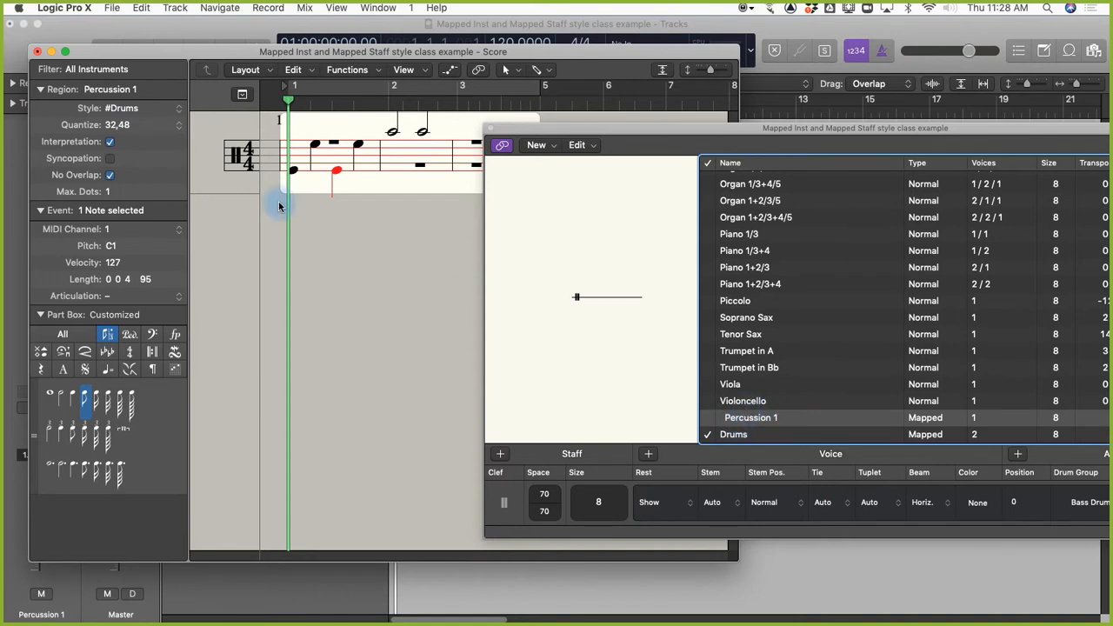
pyautogui.click(121, 109)
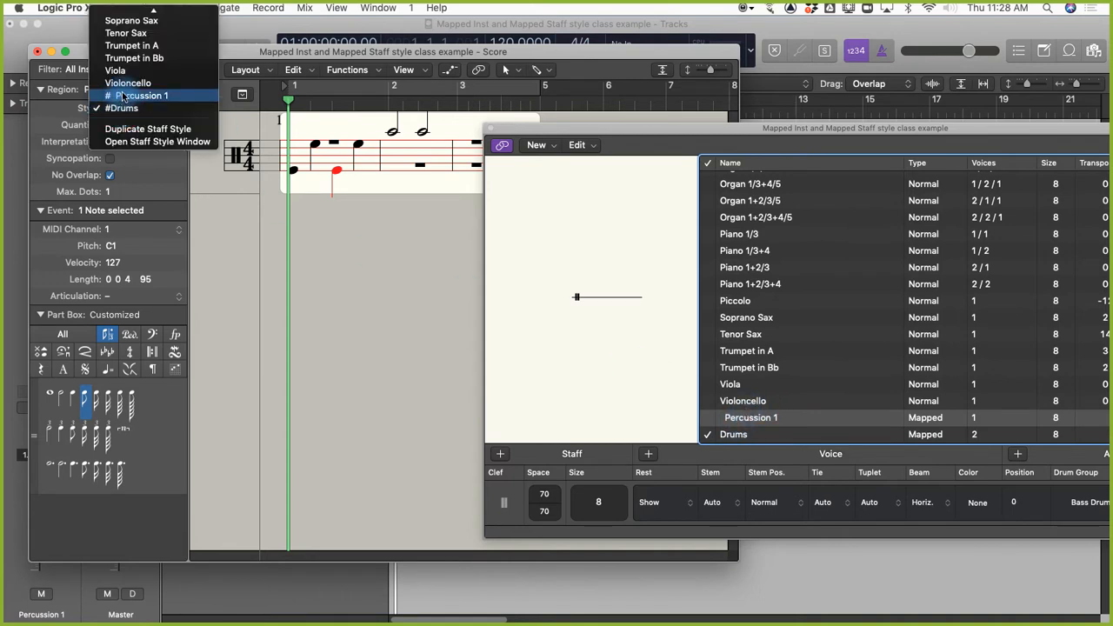
pyautogui.click(121, 97)
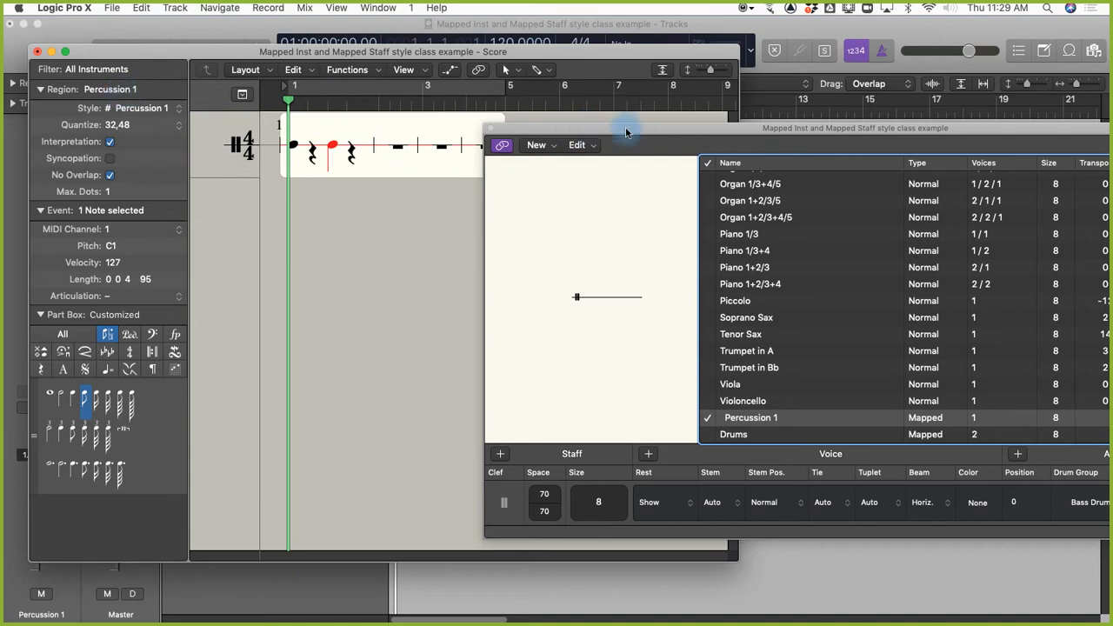
# Try the Drum.1 and Drum.5 clefs on the Percussion 1 style's staff
pyautogui.click(508, 505)
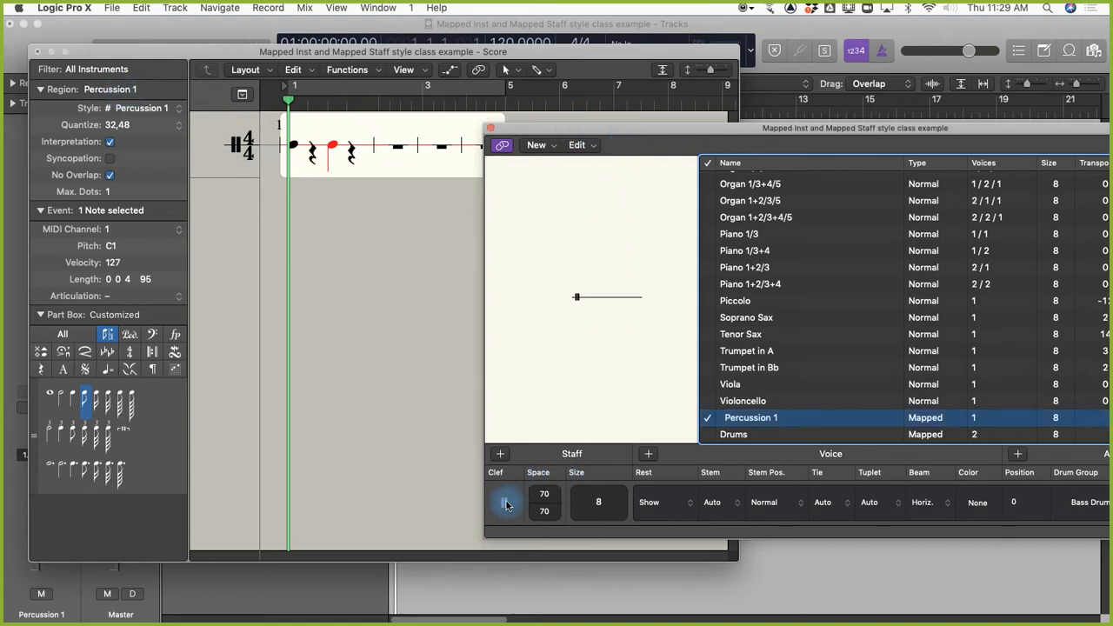
pyautogui.click(508, 505)
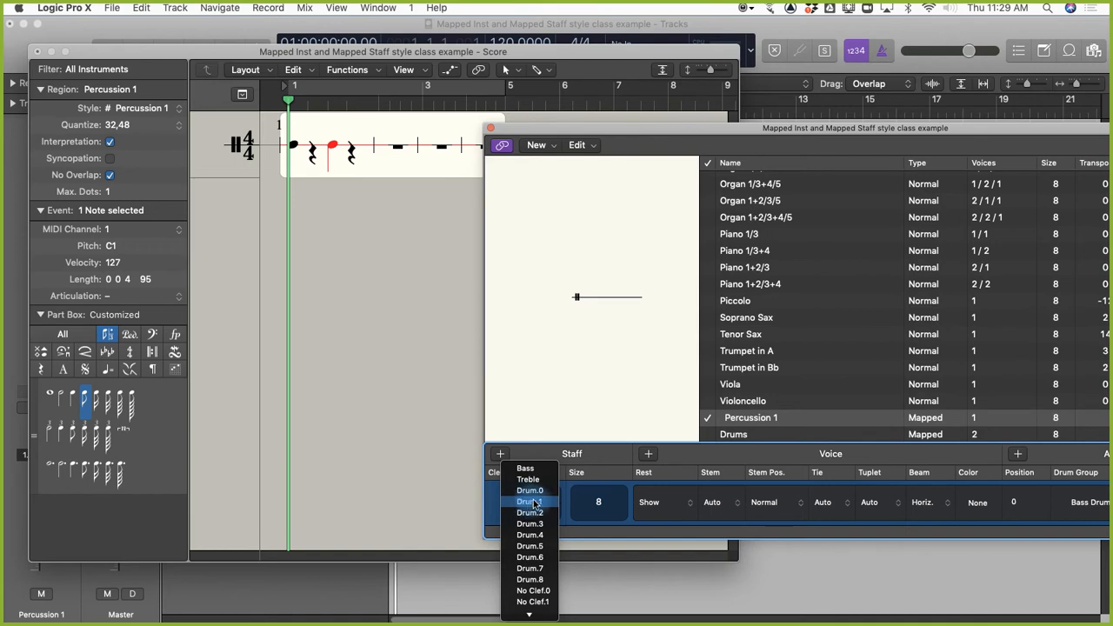
pyautogui.click(534, 503)
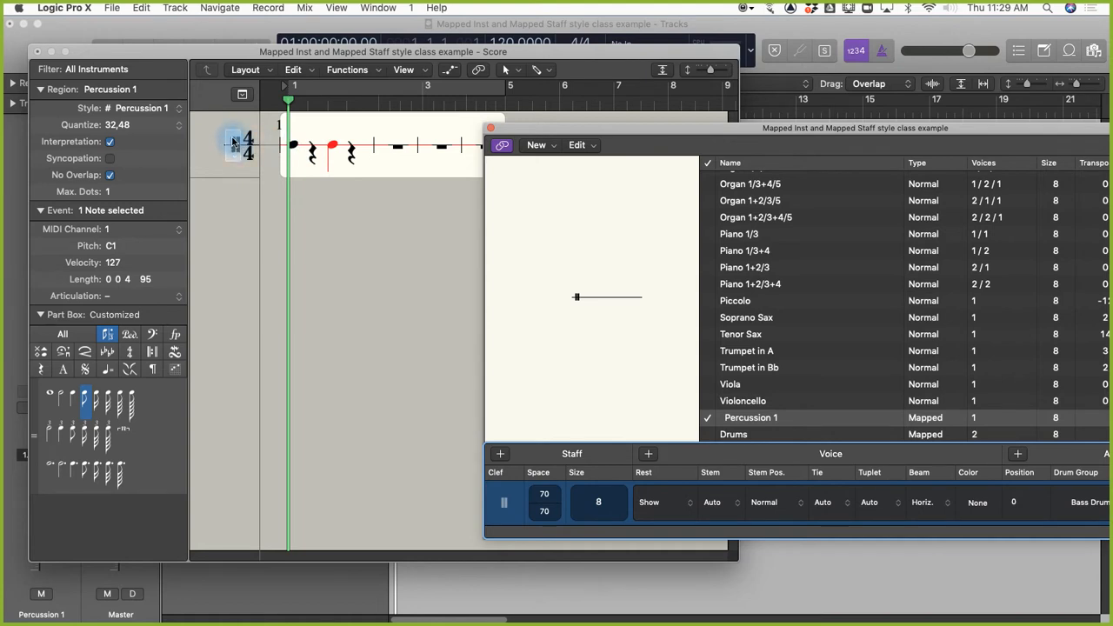
pyautogui.click(505, 504)
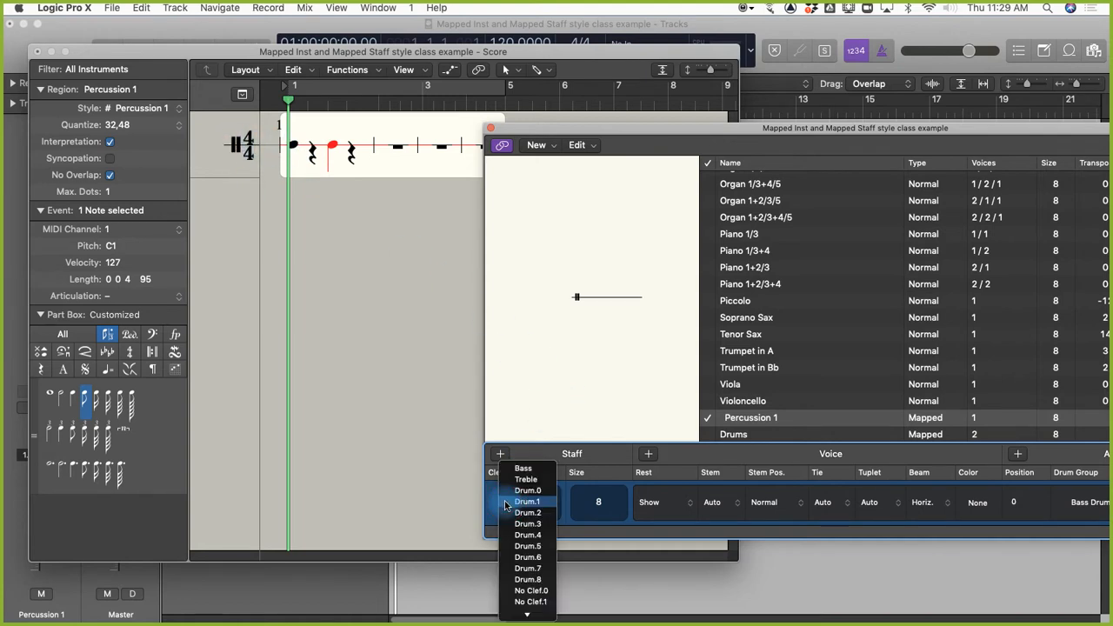
pyautogui.click(517, 546)
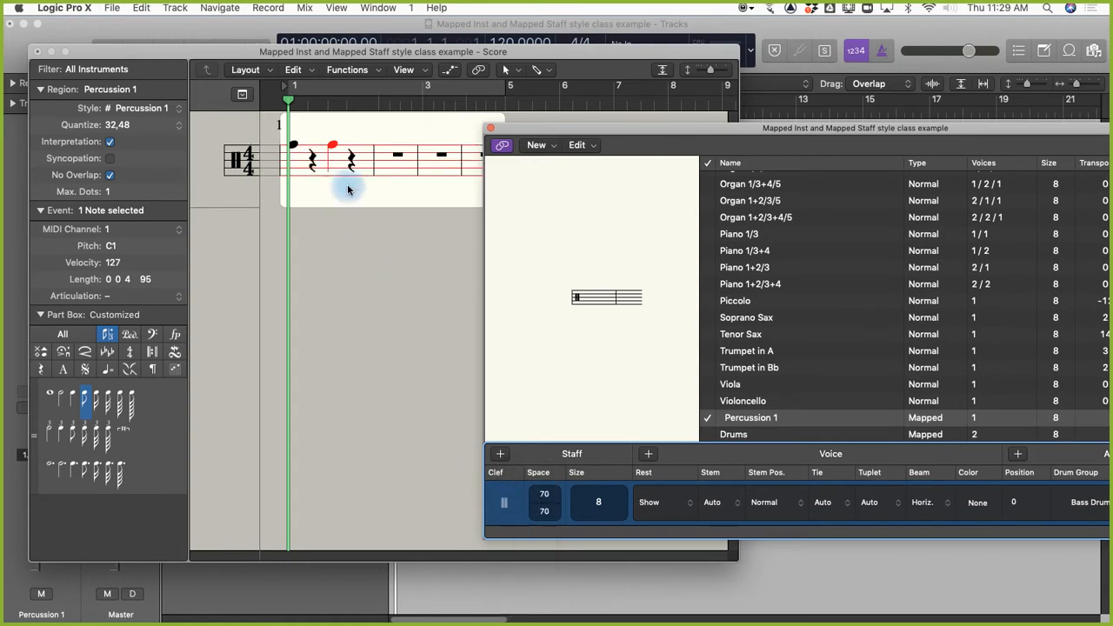
# Set the Percussion 1 staff's clef to Drum.3 and move the staff style window clear of the notated staff
pyautogui.click(504, 505)
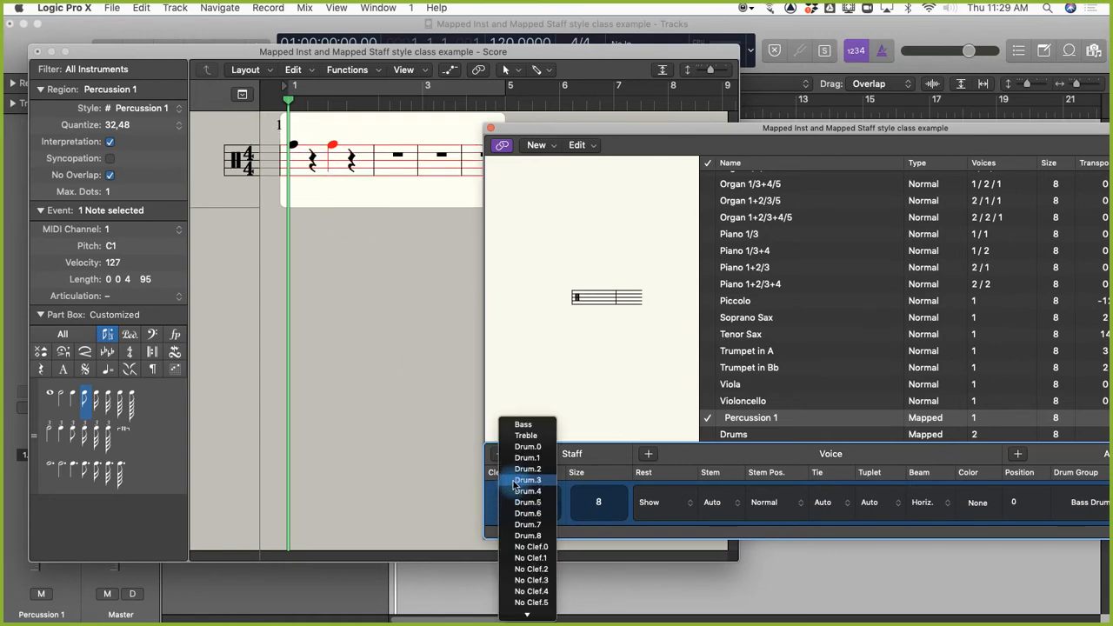
pyautogui.click(514, 481)
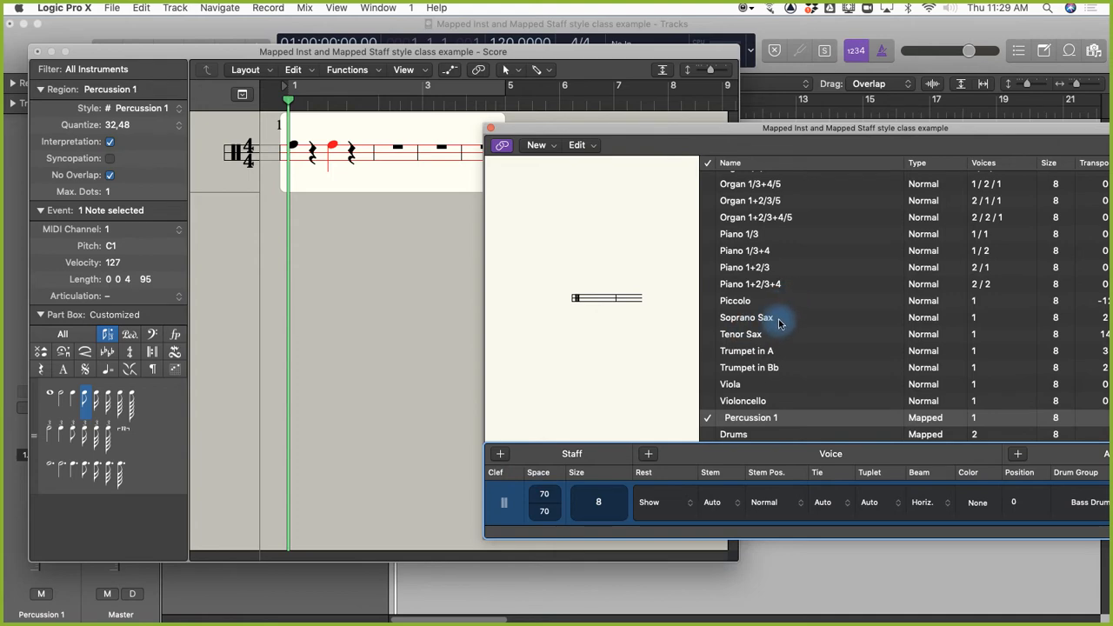
pyautogui.moveTo(792, 128); pyautogui.dragTo(565, 163)
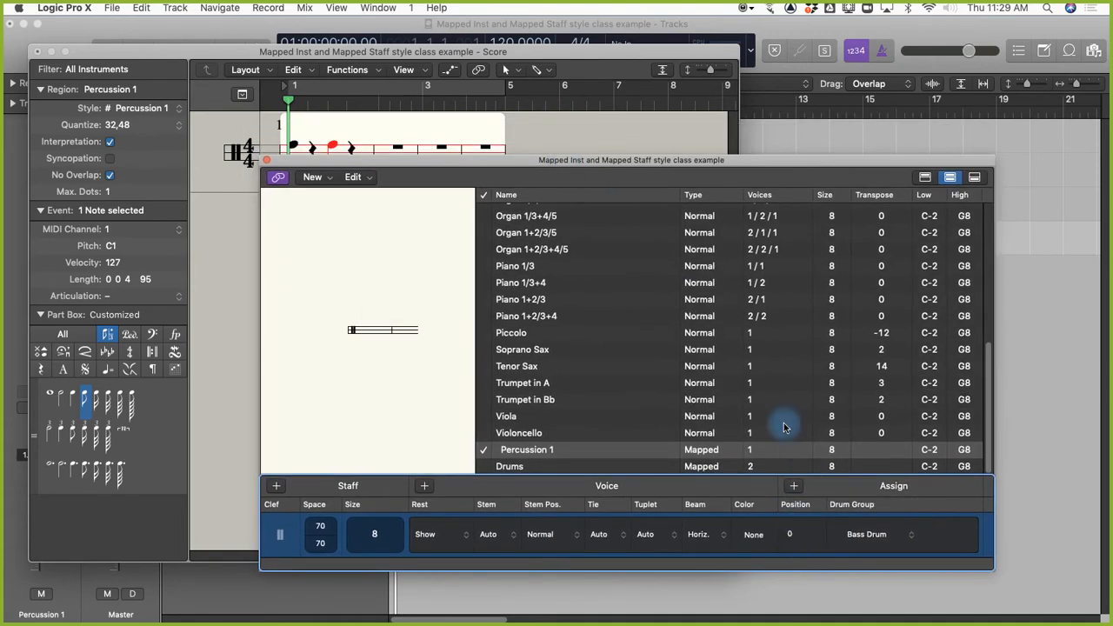
pyautogui.moveTo(620, 158); pyautogui.dragTo(620, 186)
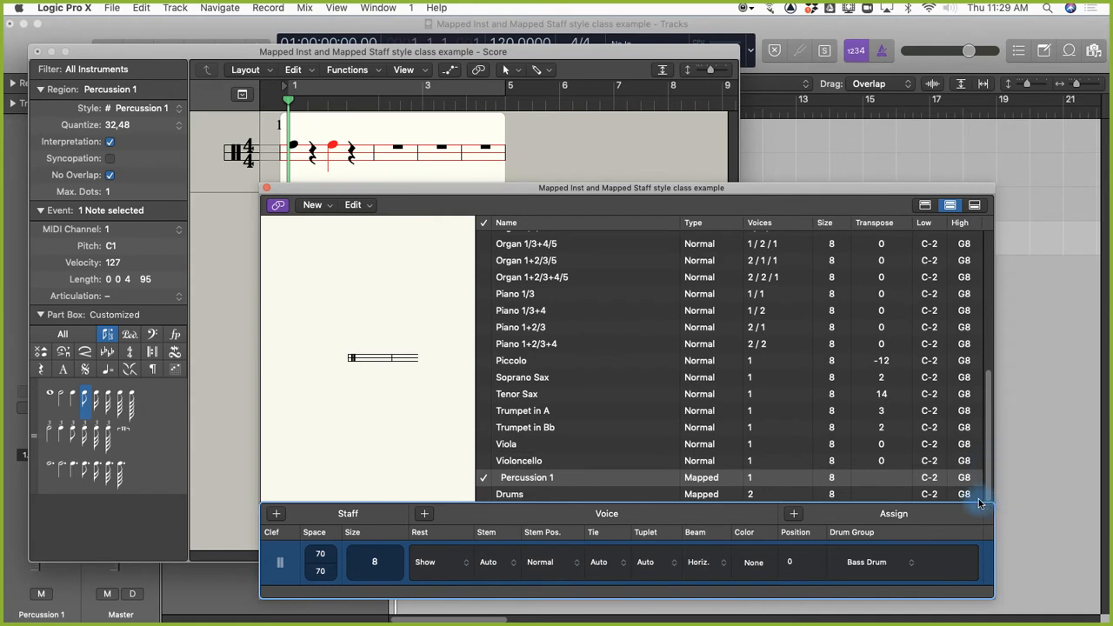
pyautogui.moveTo(979, 505); pyautogui.dragTo(979, 505)
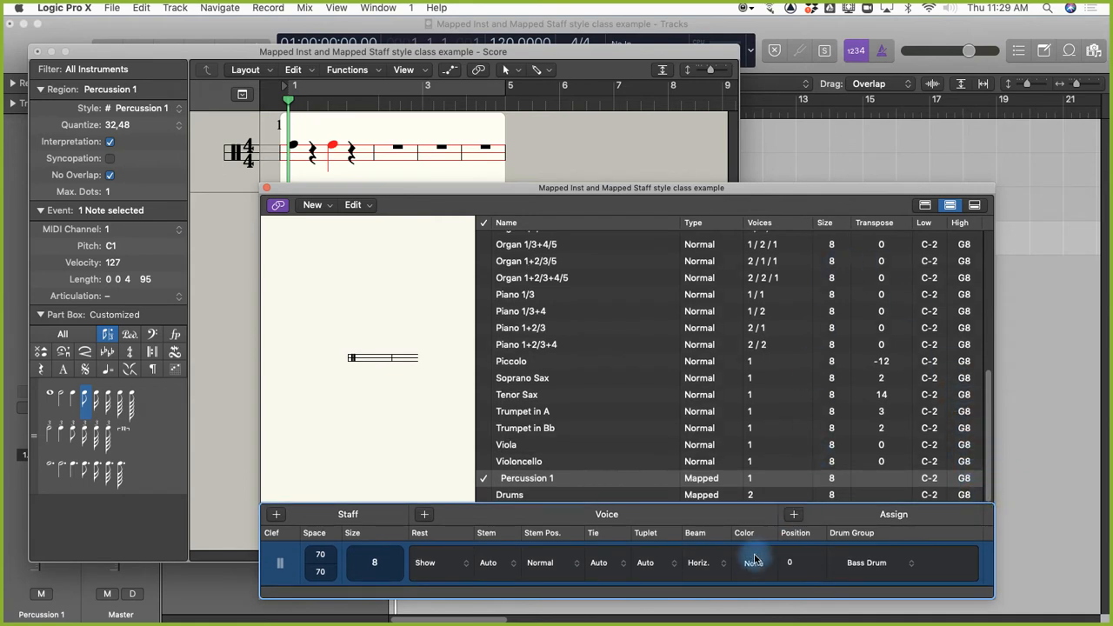
# Set the position of the Bass Drum assignment in Percussion 1 to -2
pyautogui.click(791, 563)
pyautogui.moveTo(790, 563); pyautogui.dragTo(789, 565)
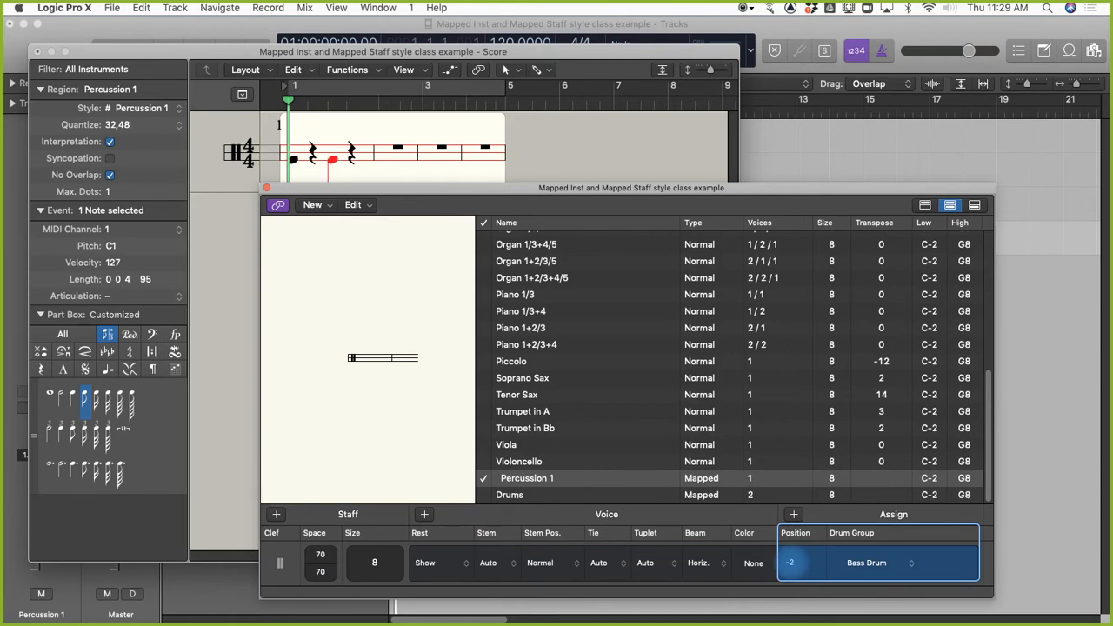
pyautogui.click(334, 162)
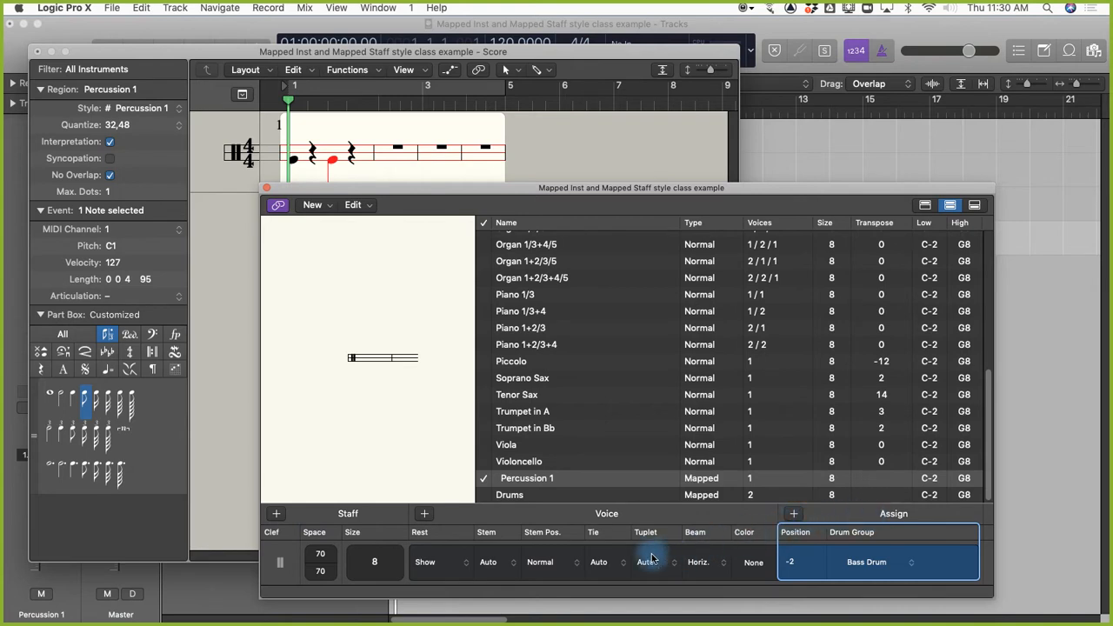
# Add a second drum assignment to the Percussion 1 staff and set its drum group to Snare
pyautogui.click(795, 516)
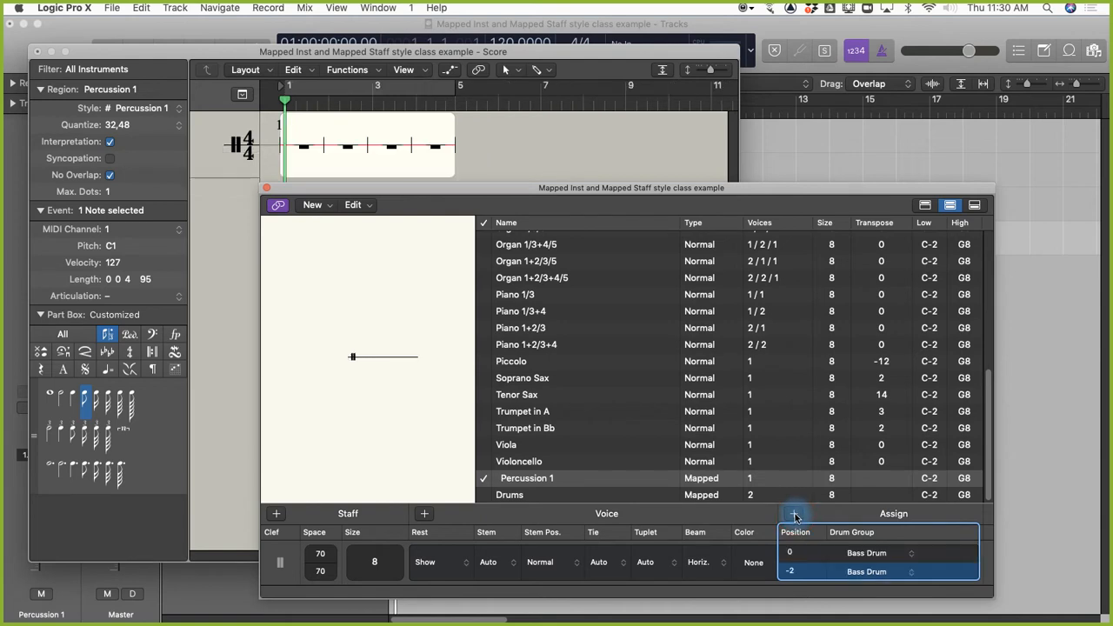
pyautogui.click(866, 554)
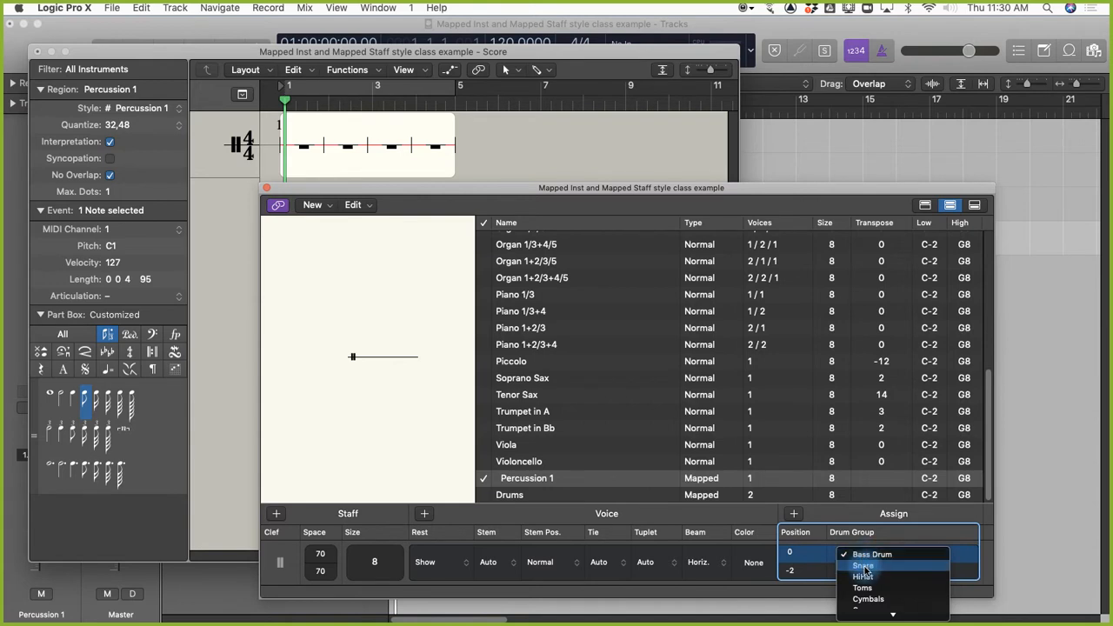
pyautogui.click(865, 566)
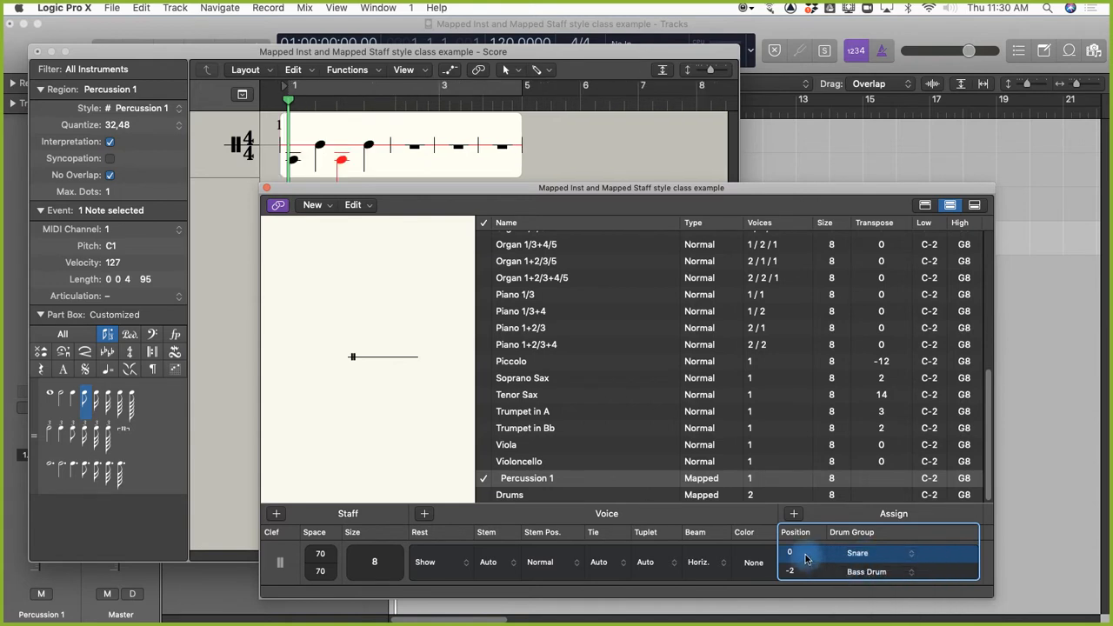
# Restore the Drum.3 clef on the staff holding the Snare and Bass Drum assignments
pyautogui.click(282, 563)
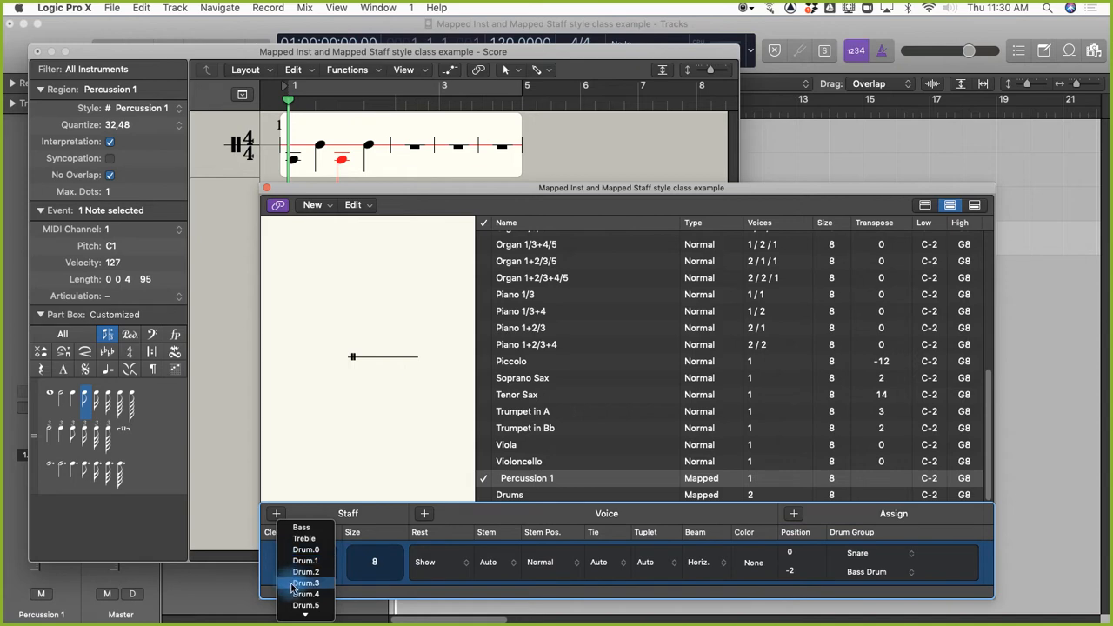
pyautogui.click(292, 585)
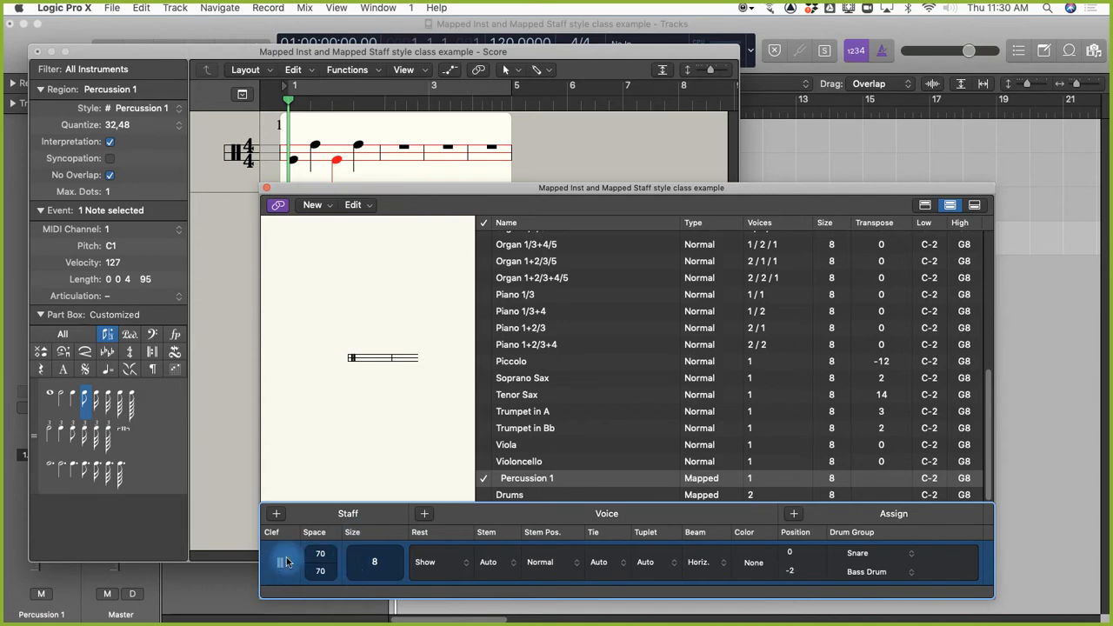
pyautogui.click(281, 566)
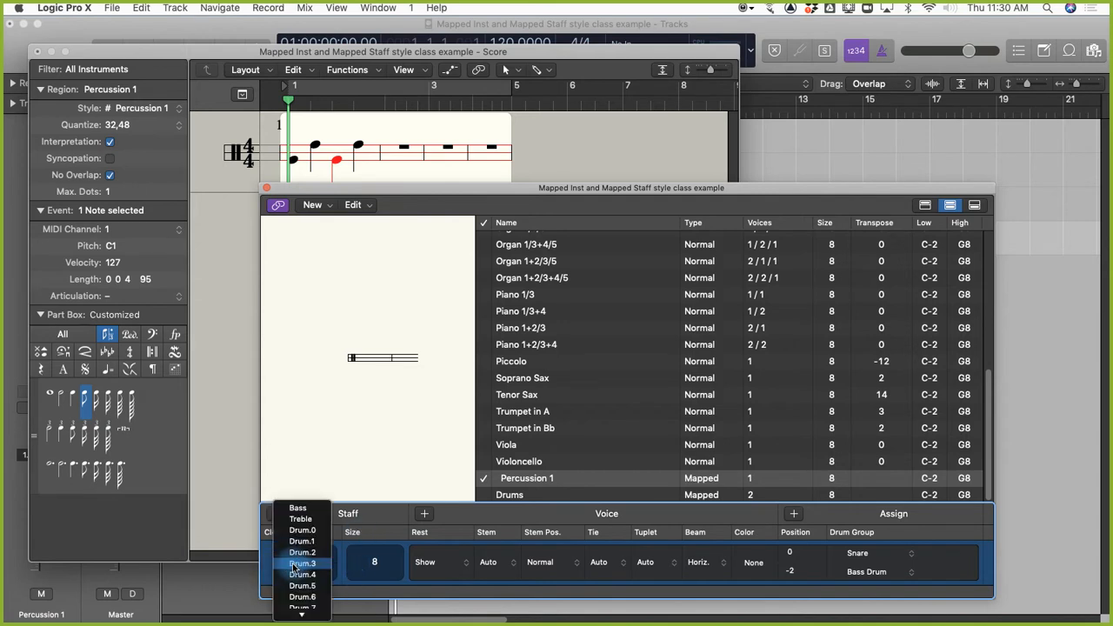
pyautogui.click(296, 568)
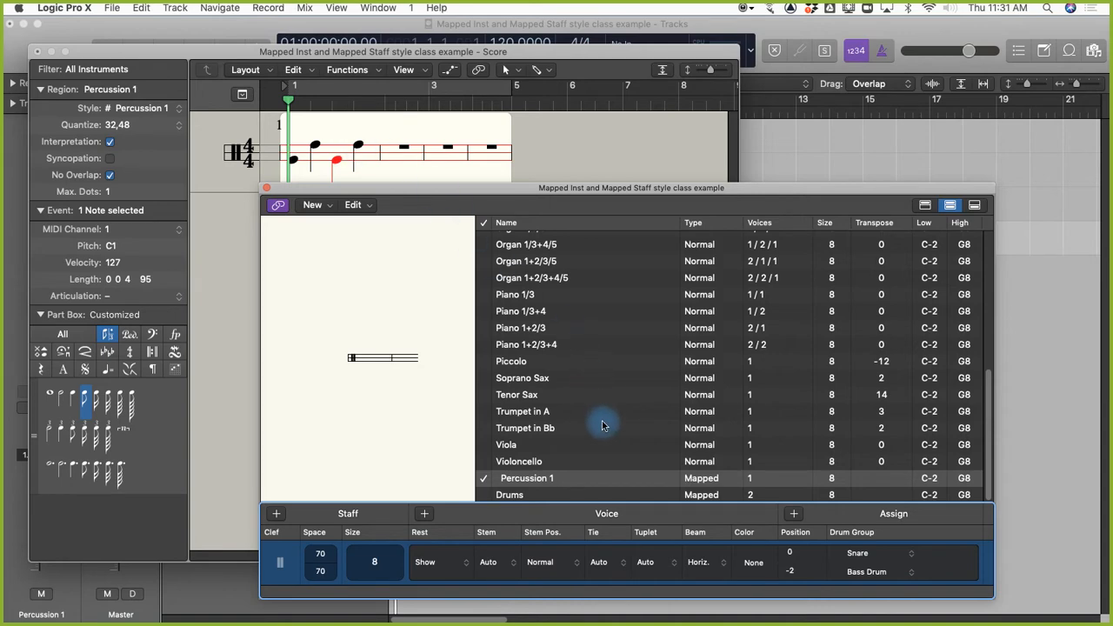
# Add a second staff to Percussion 1 with the Drum.1 clef and set its drum group to Cymbals
pyautogui.moveTo(600, 189); pyautogui.dragTo(628, 189)
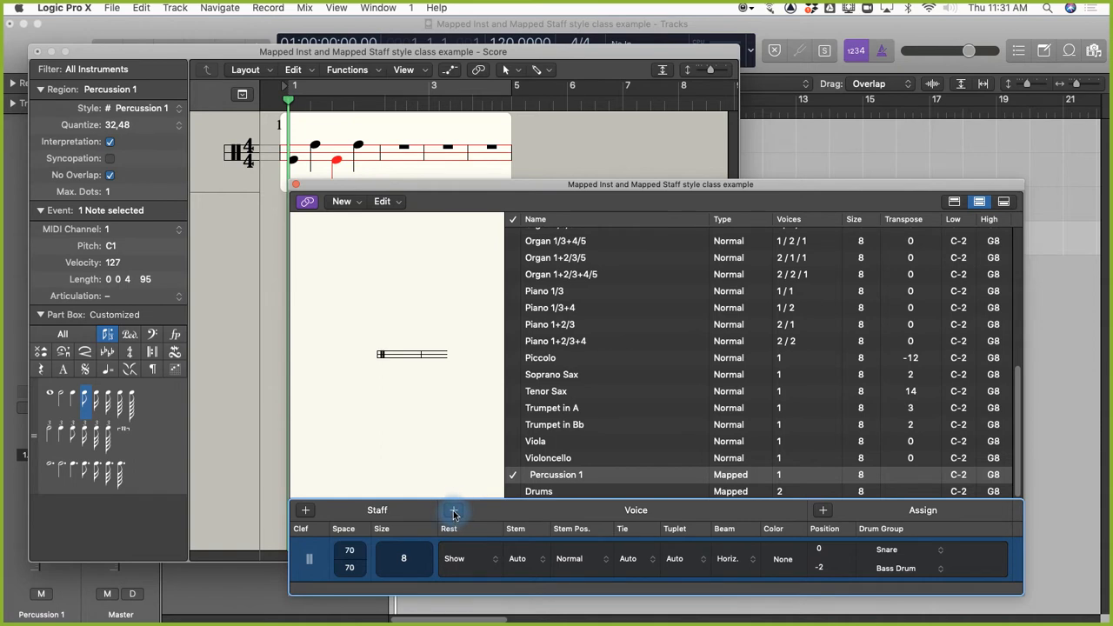
pyautogui.click(305, 513)
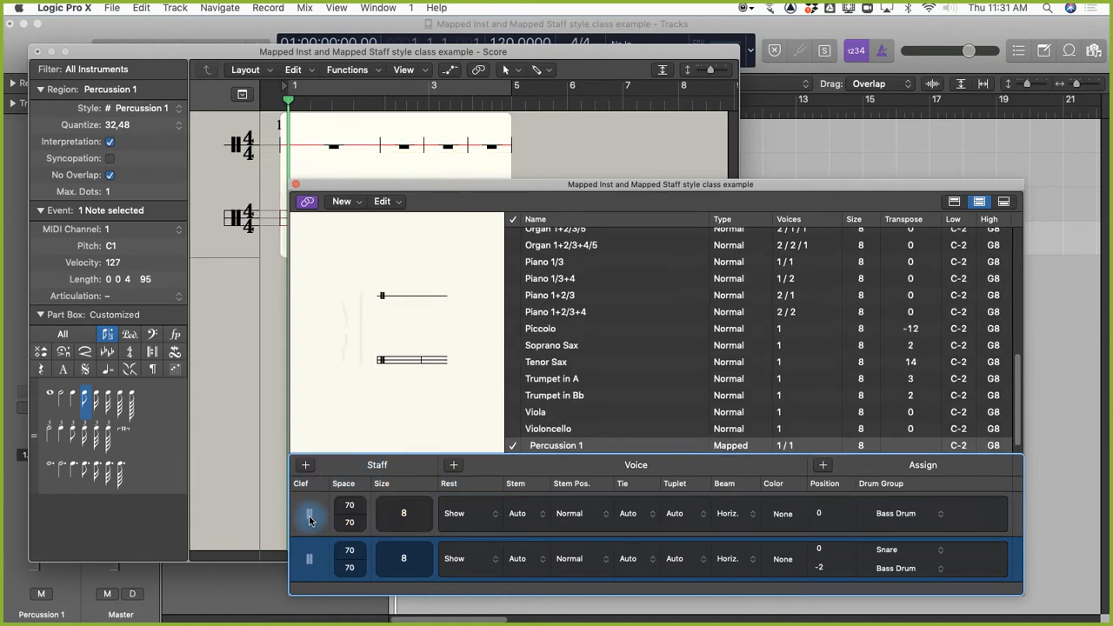
pyautogui.click(309, 515)
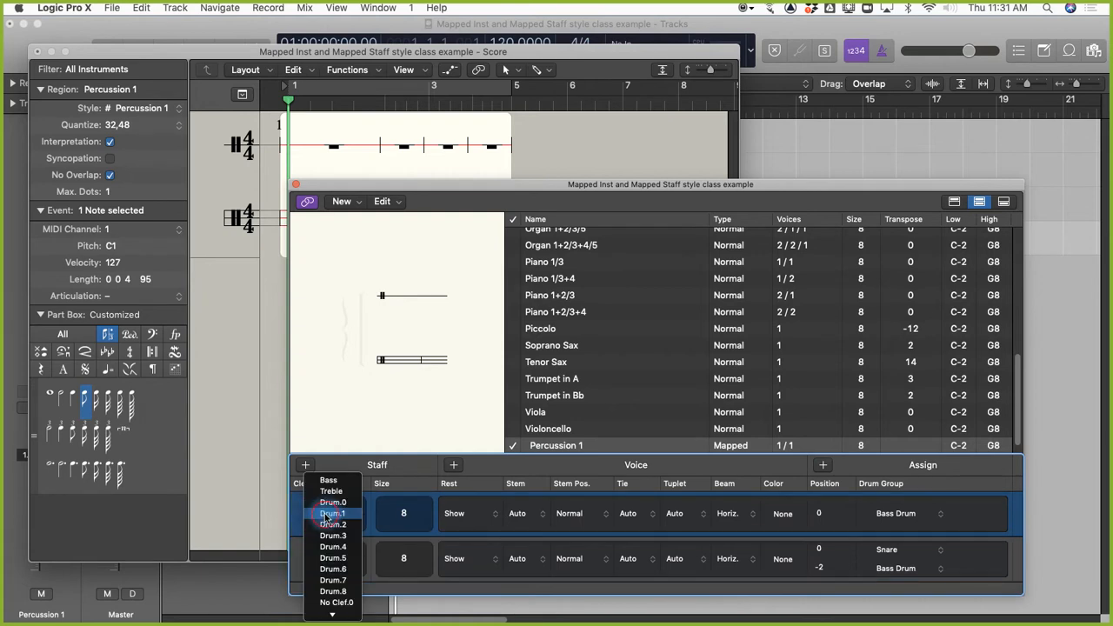
pyautogui.click(328, 514)
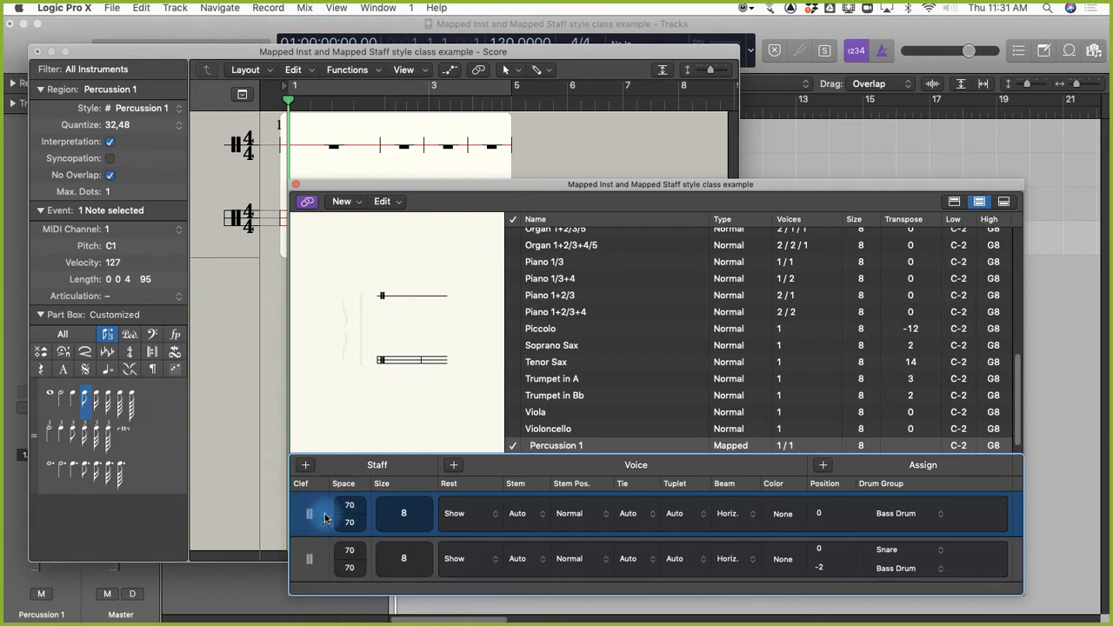
pyautogui.click(893, 515)
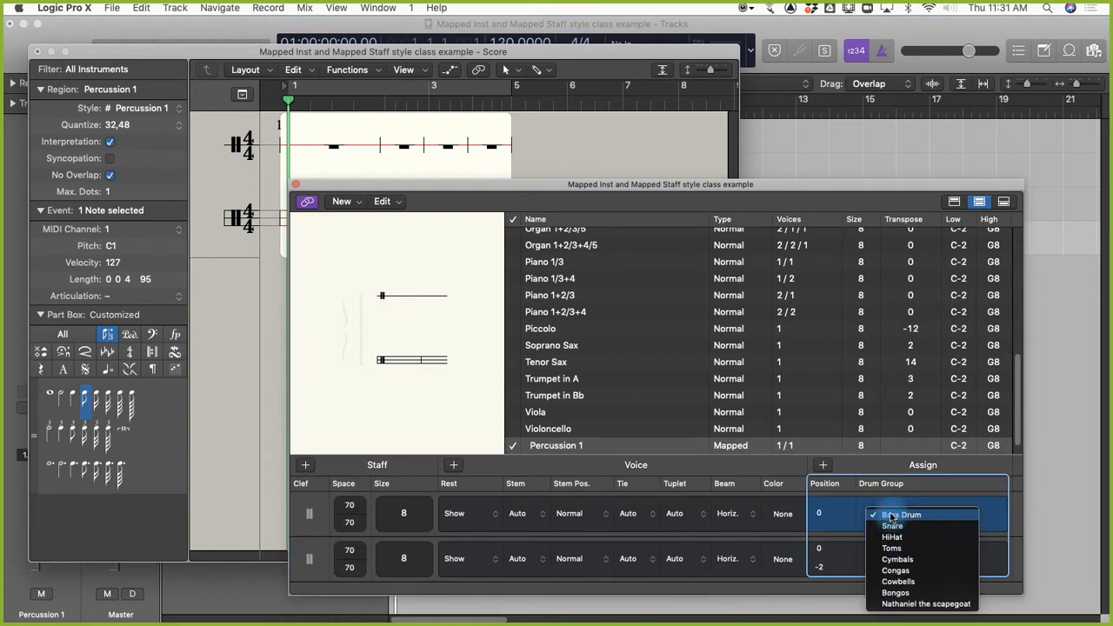
pyautogui.click(899, 561)
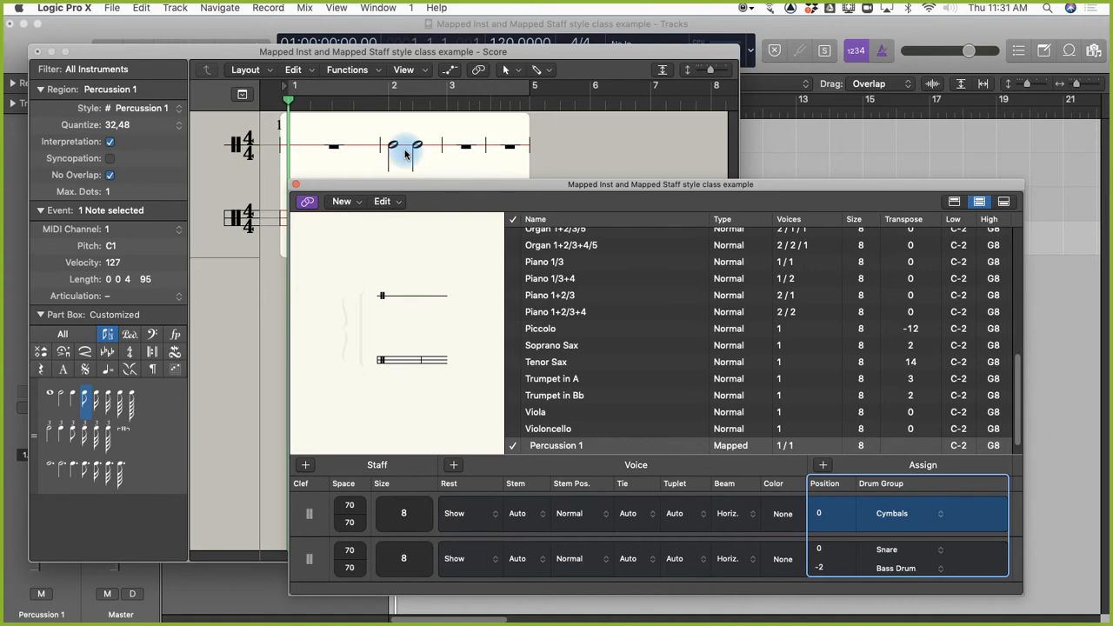
# Switch the one-line staff's drum group to Bass Drum to compare both staves in the score, and return it to Cymbals
pyautogui.click(893, 514)
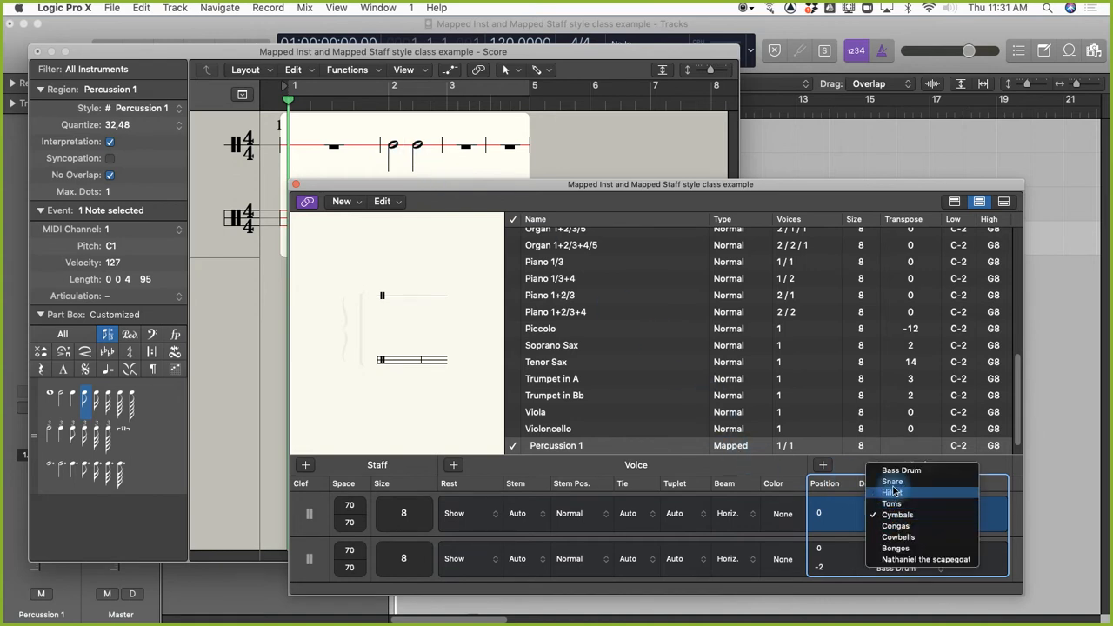
pyautogui.click(894, 474)
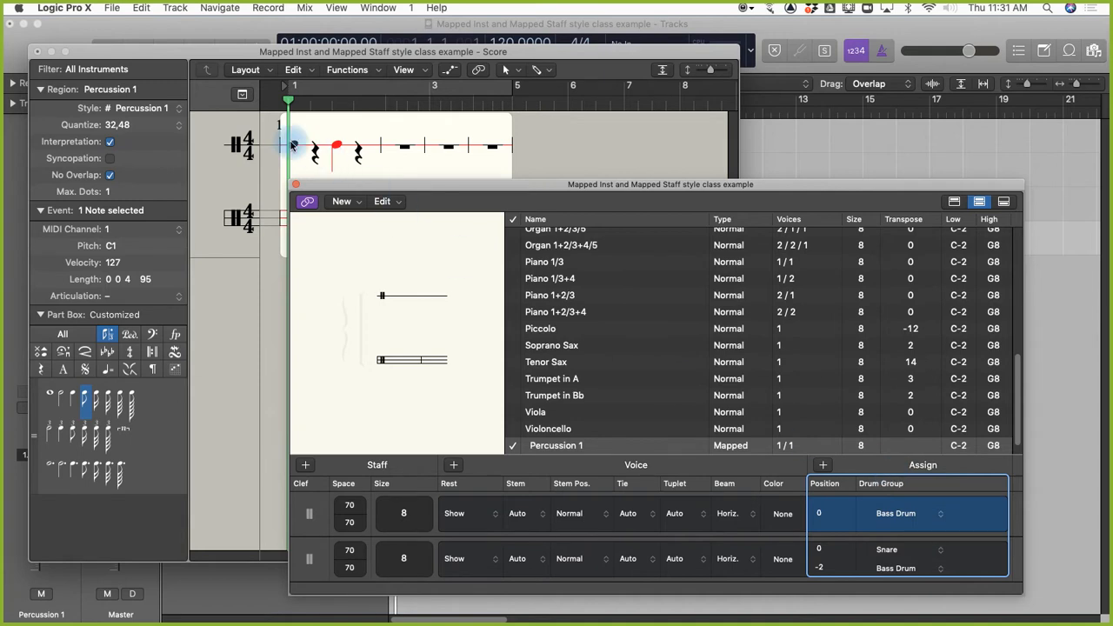
pyautogui.moveTo(323, 184); pyautogui.dragTo(502, 189)
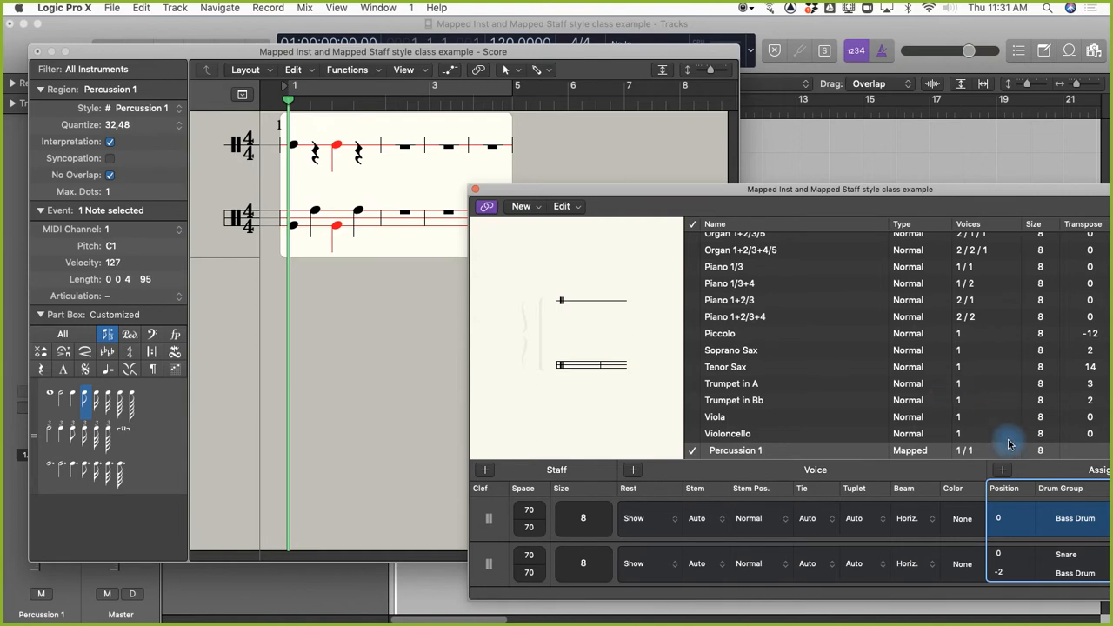
pyautogui.click(1072, 521)
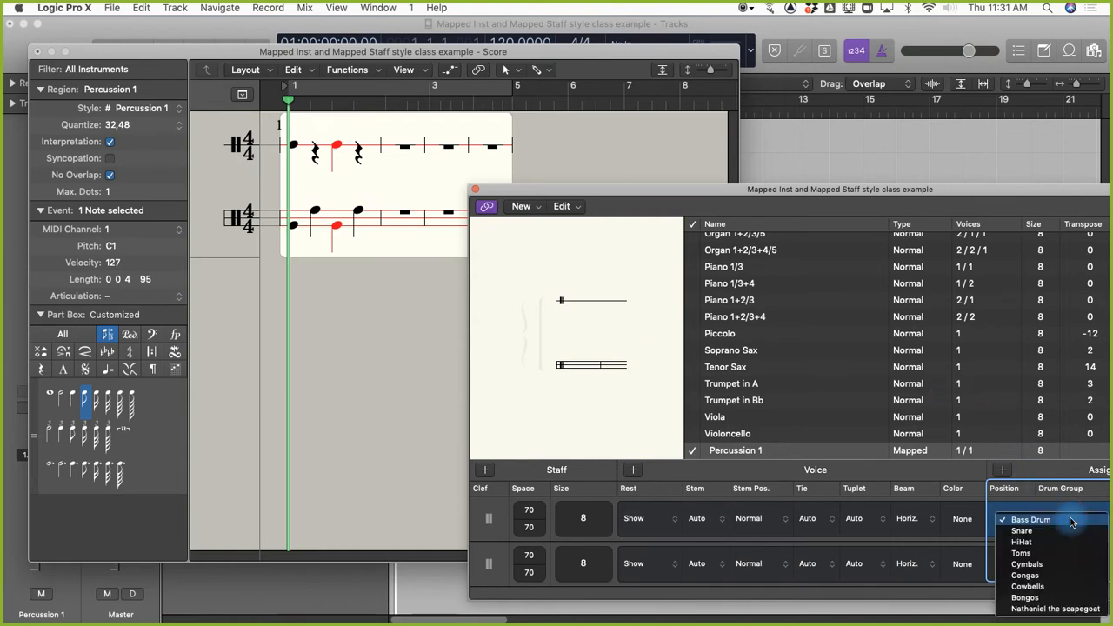
pyautogui.click(1041, 566)
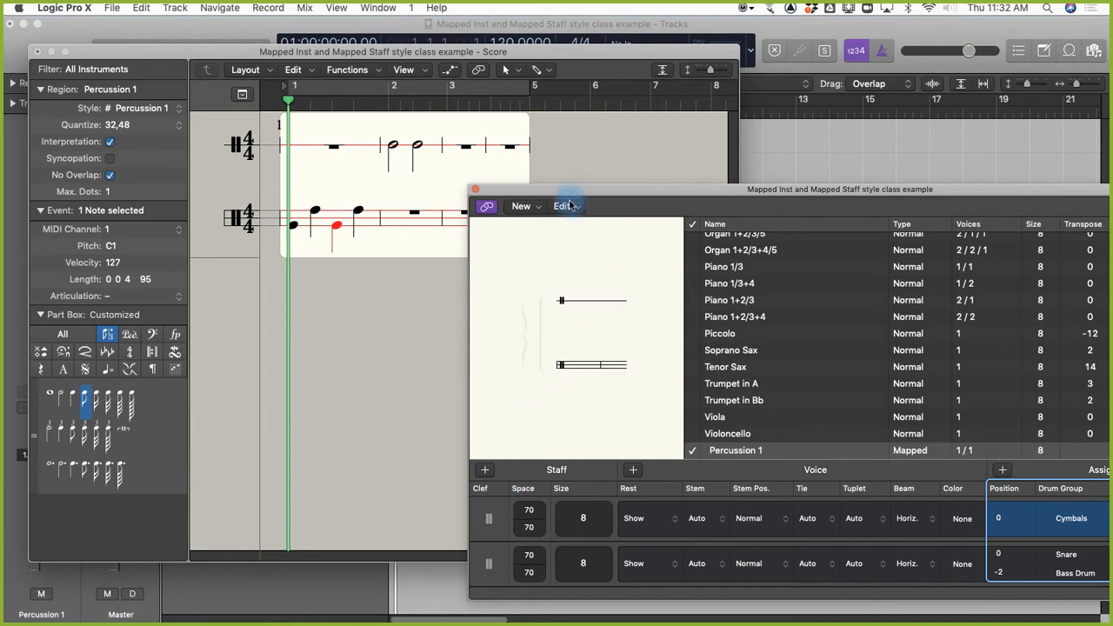
# Join the two Percussion 1 staves with a bracket in the style preview
pyautogui.click(533, 305)
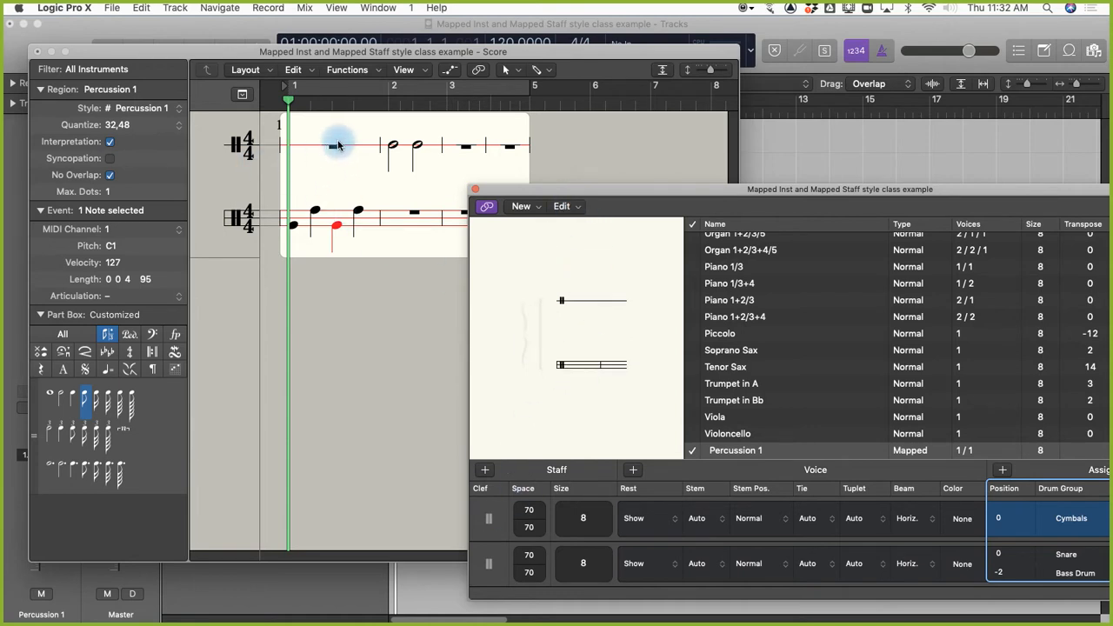
pyautogui.moveTo(540, 310); pyautogui.dragTo(221, 221)
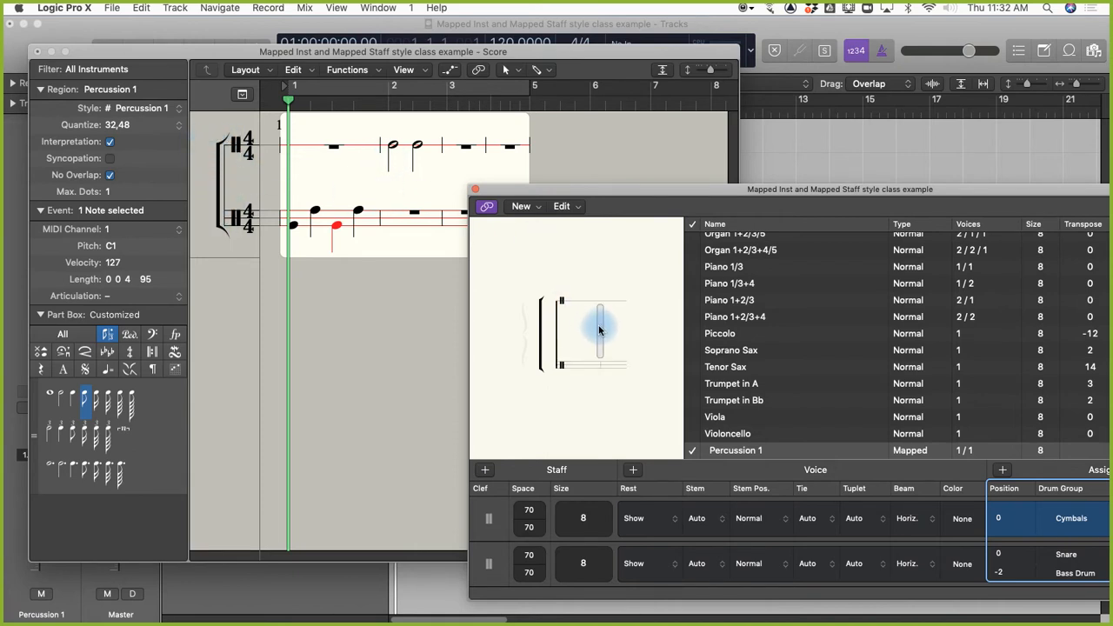
# Try connecting the barlines between the two Percussion 1 staves, and remove the connection again
pyautogui.click(599, 328)
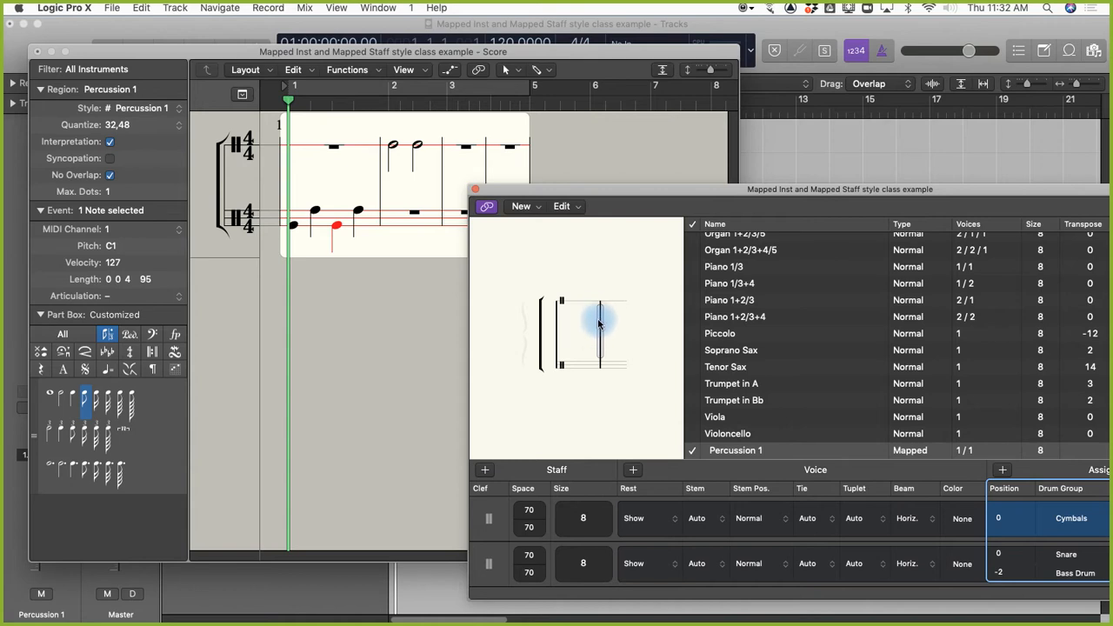
pyautogui.click(599, 329)
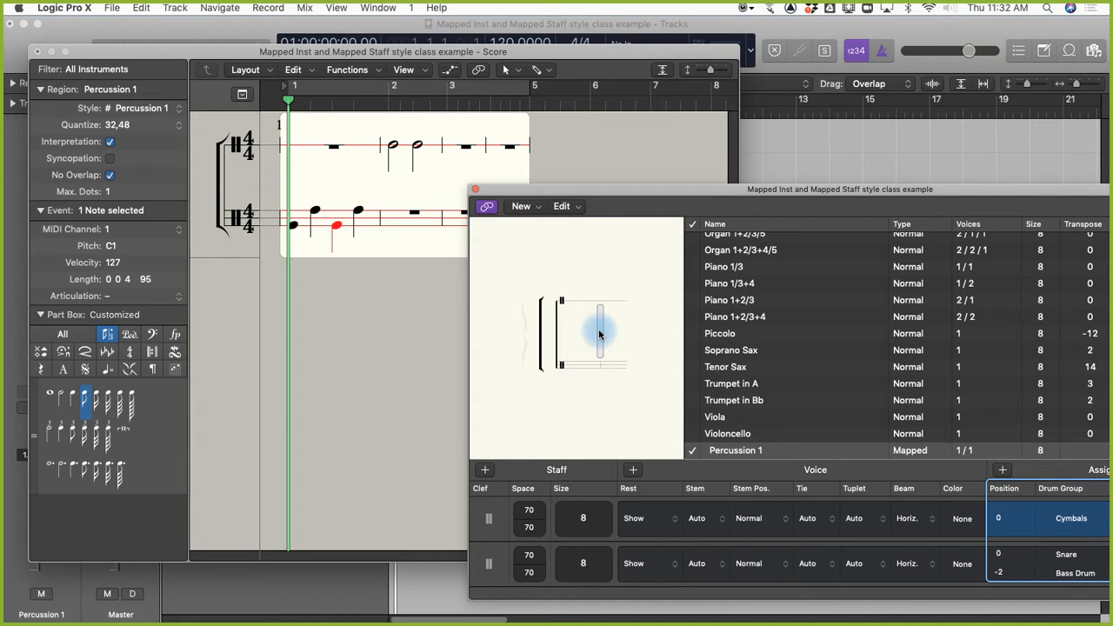
pyautogui.click(599, 334)
pyautogui.moveTo(697, 190); pyautogui.dragTo(678, 116)
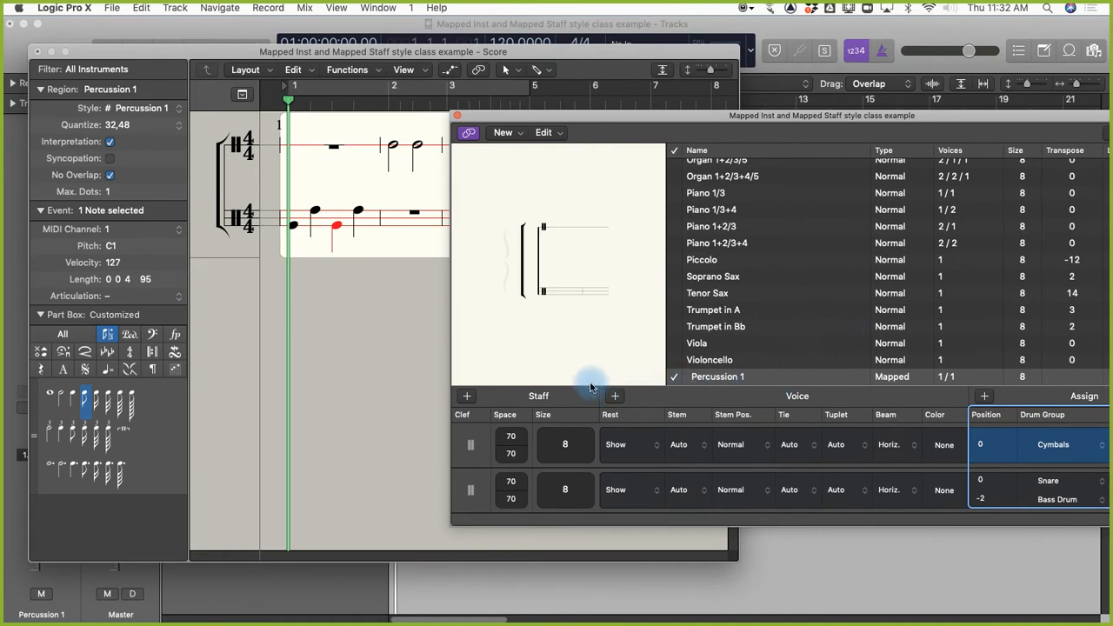
# Add a third staff to Percussion 1 above the Cymbals staff, with the Drum.2 clef and the Congas drum group
pyautogui.click(467, 398)
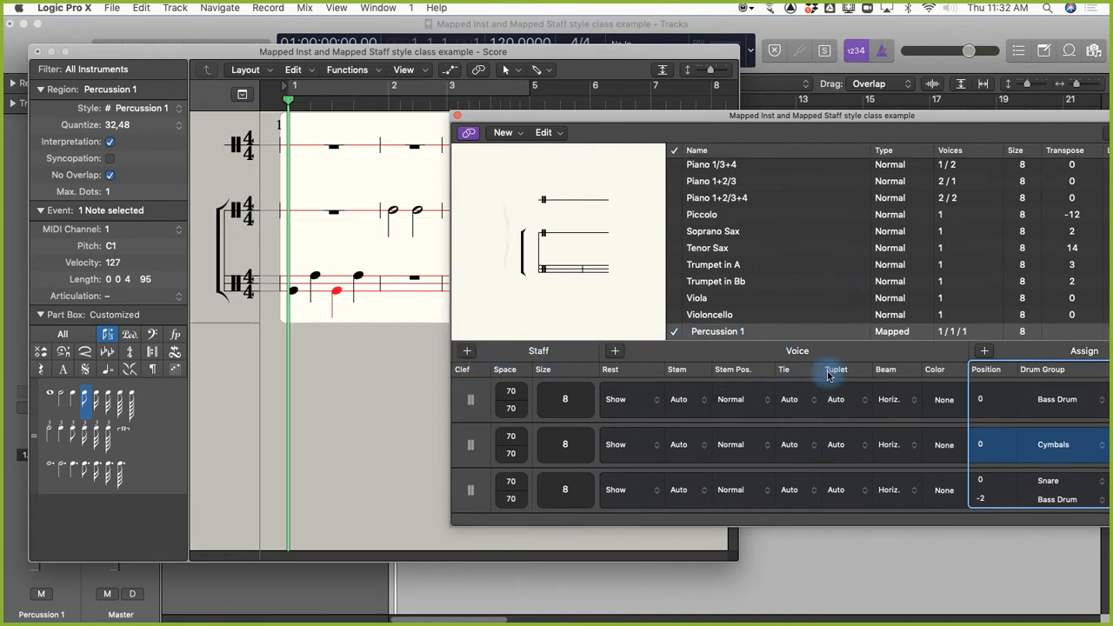
pyautogui.click(1057, 400)
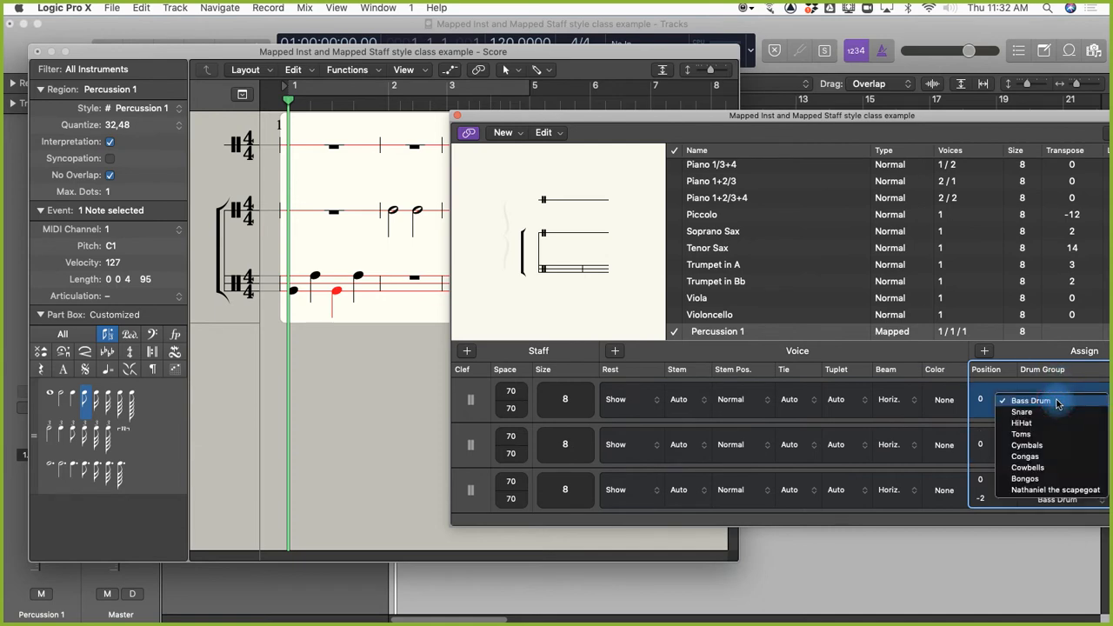
pyautogui.click(1046, 458)
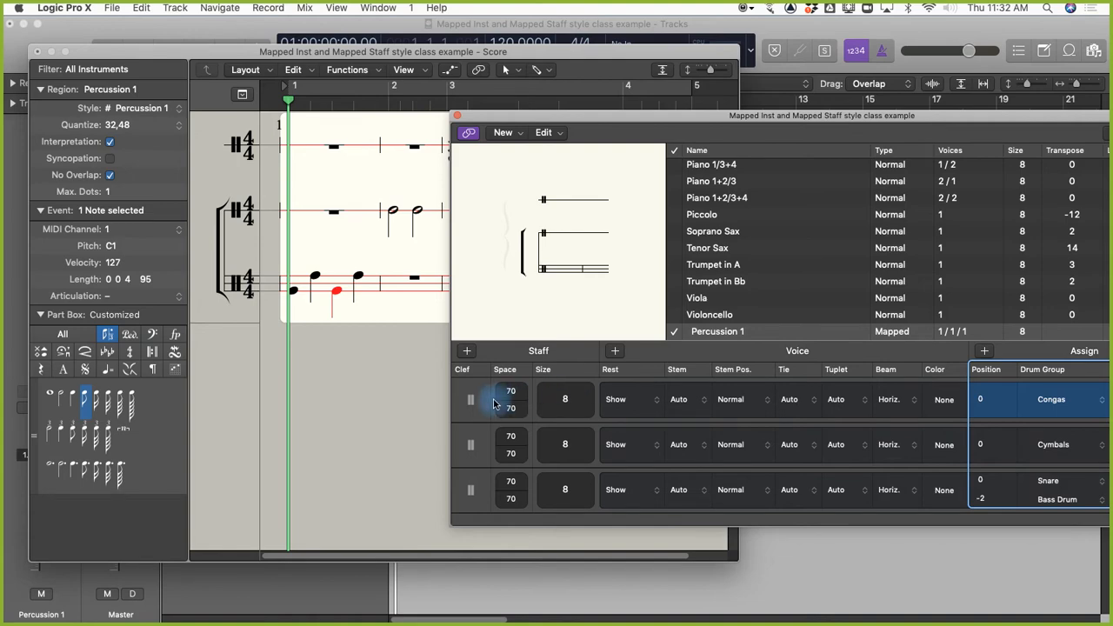
pyautogui.click(471, 401)
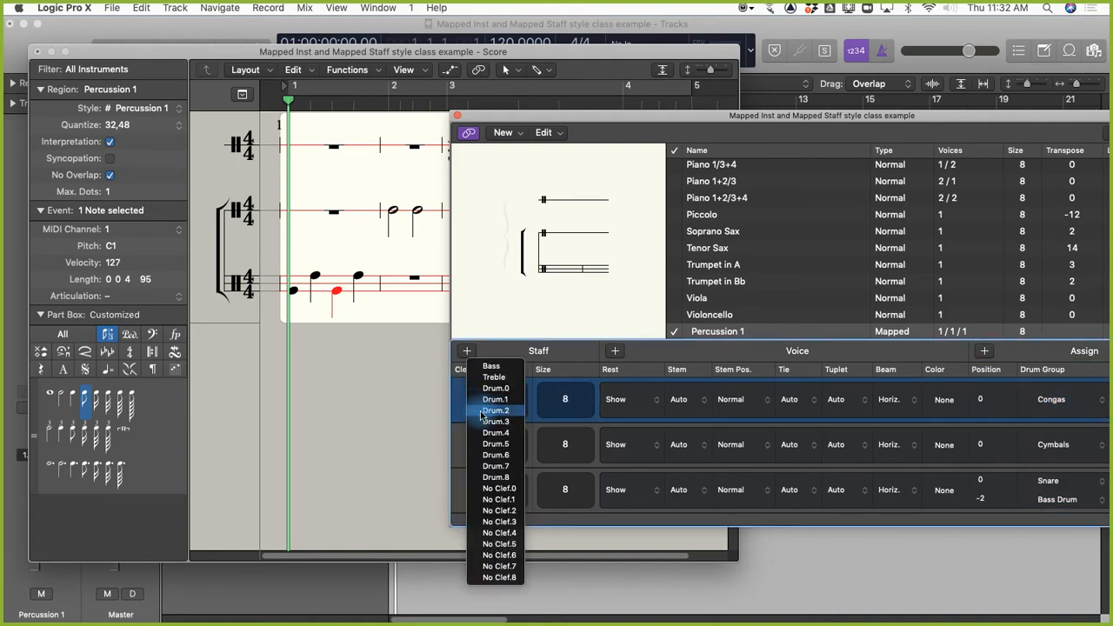
pyautogui.click(487, 399)
pyautogui.moveTo(534, 123); pyautogui.dragTo(489, 237)
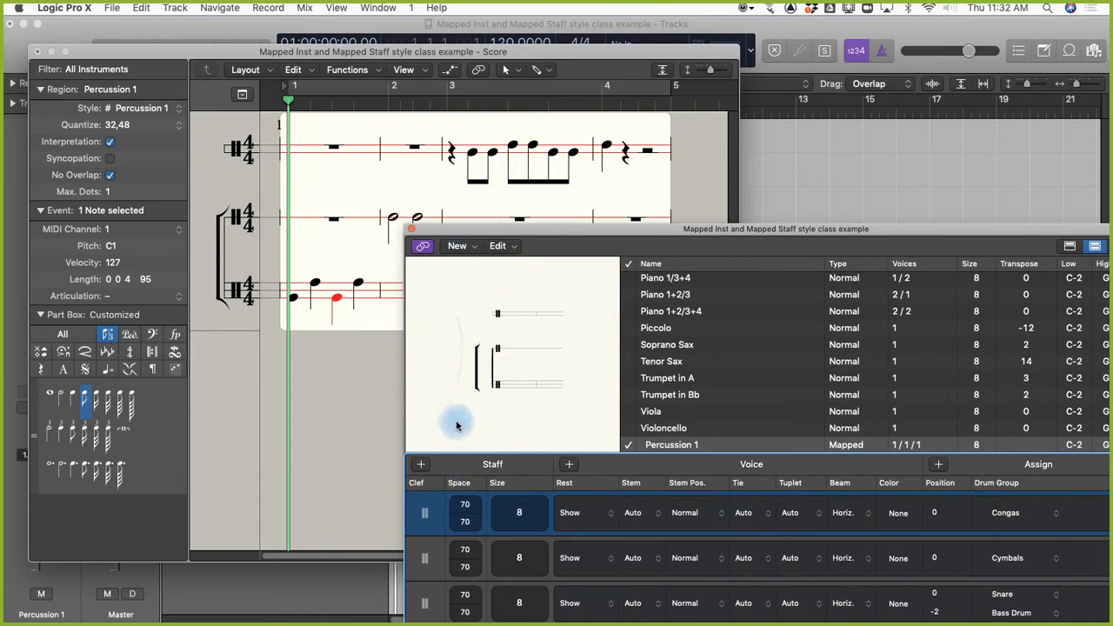
pyautogui.click(428, 514)
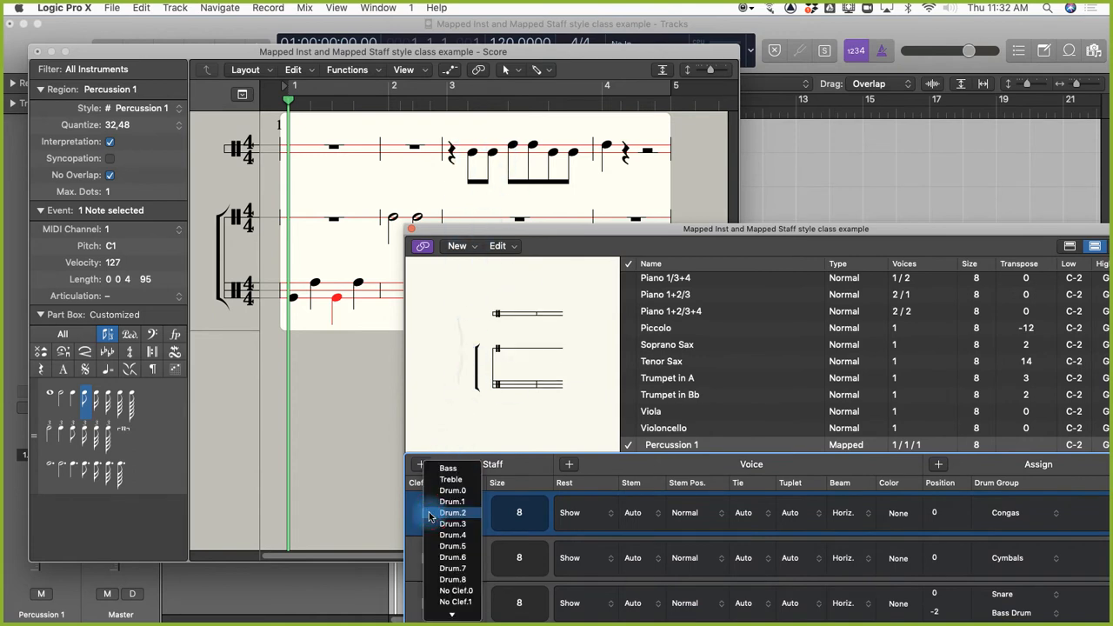
pyautogui.click(439, 514)
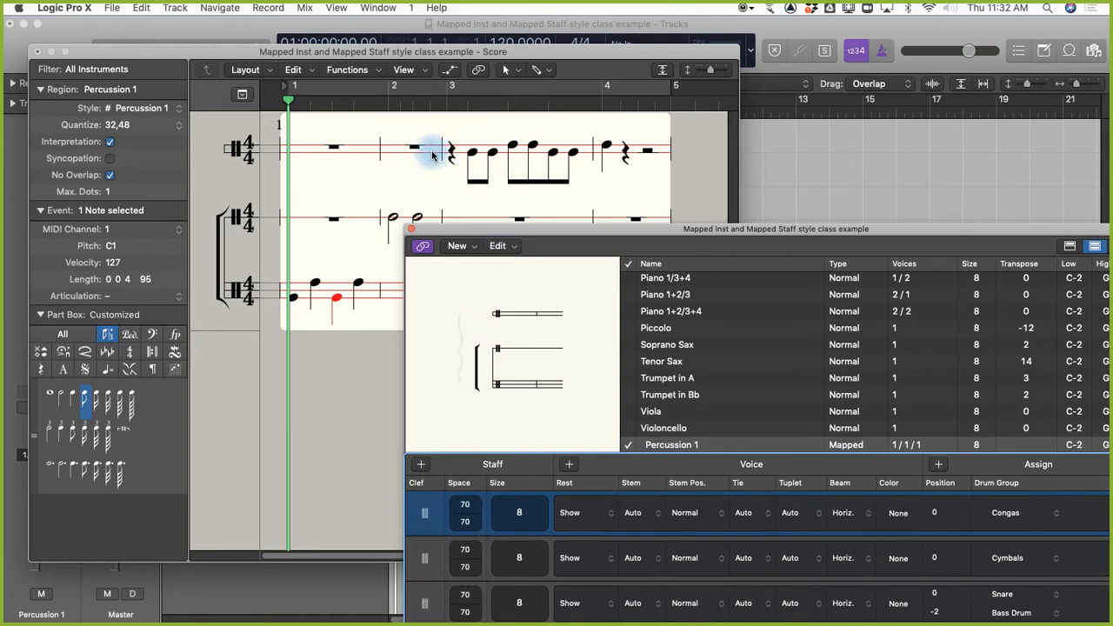
# Select a high and a low conga note in the score to compare their placement, and bring the Congas position setting into view
pyautogui.click(514, 146)
pyautogui.click(492, 154)
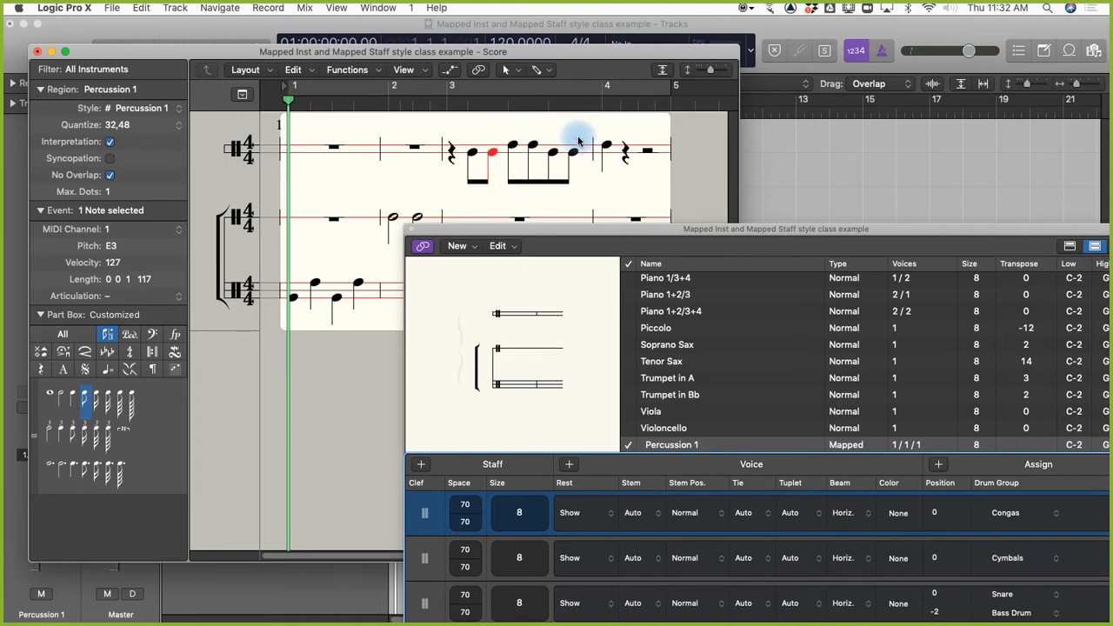
pyautogui.moveTo(627, 228); pyautogui.dragTo(503, 77)
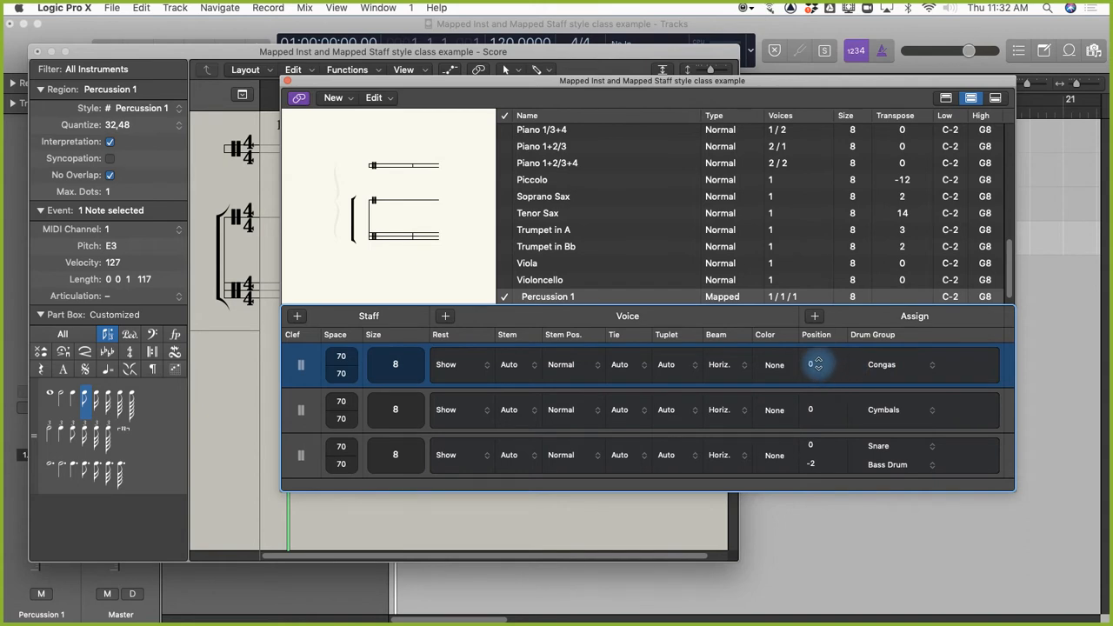
# Open the Percussion 1 mapped instrument from the Environment and examine the relative positions and groups of LO Conga and Hi Conga
pyautogui.click(375, 7)
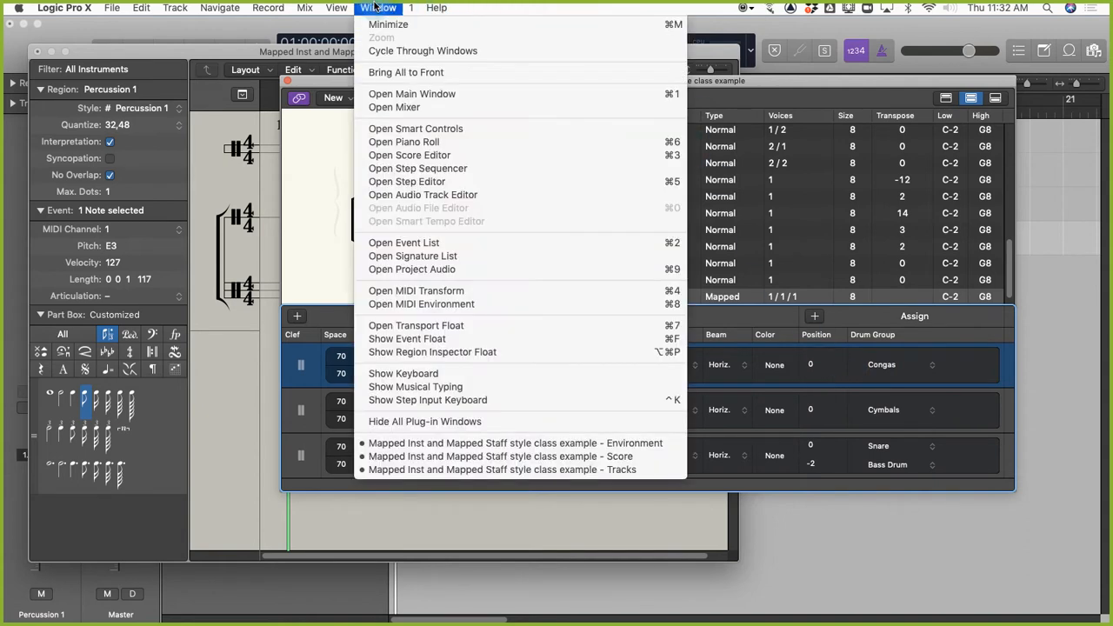
pyautogui.click(463, 444)
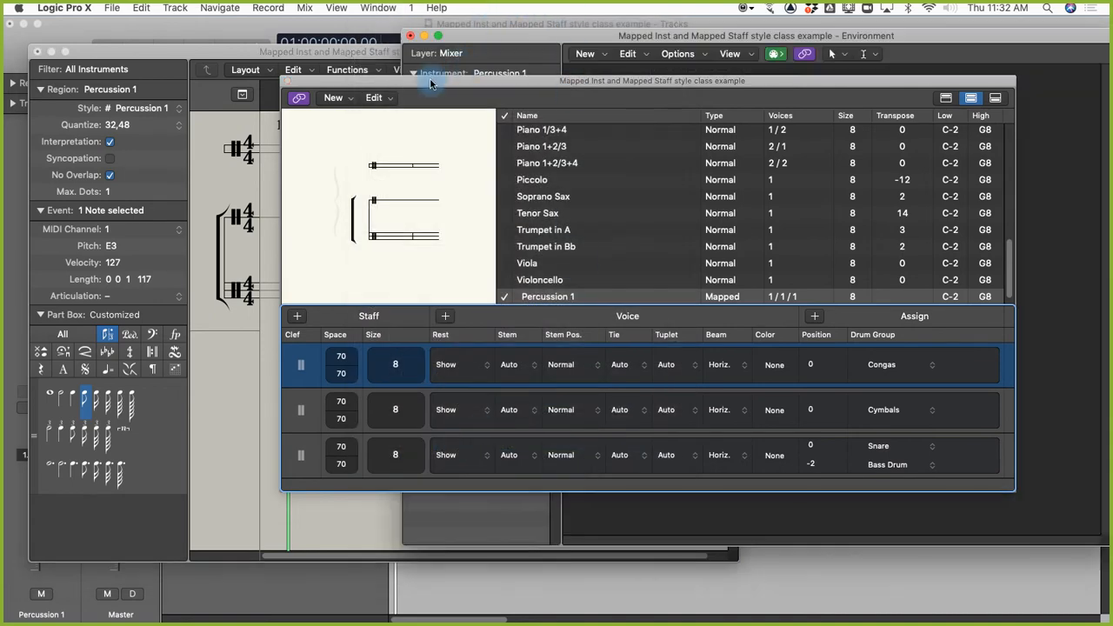
pyautogui.click(288, 81)
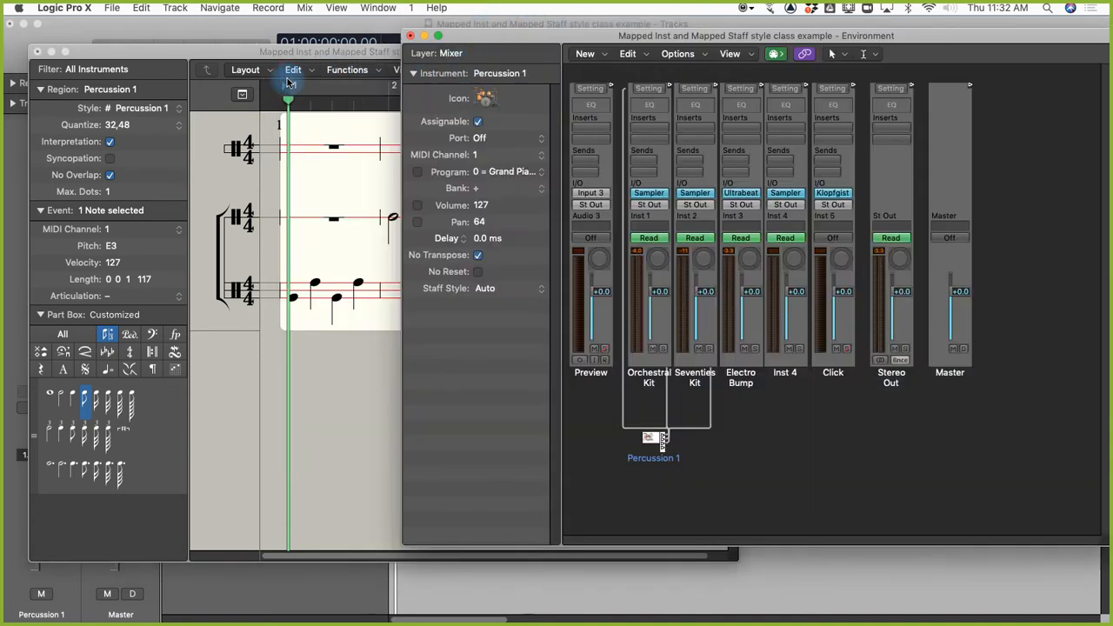
pyautogui.click(654, 438)
pyautogui.doubleClick(654, 438)
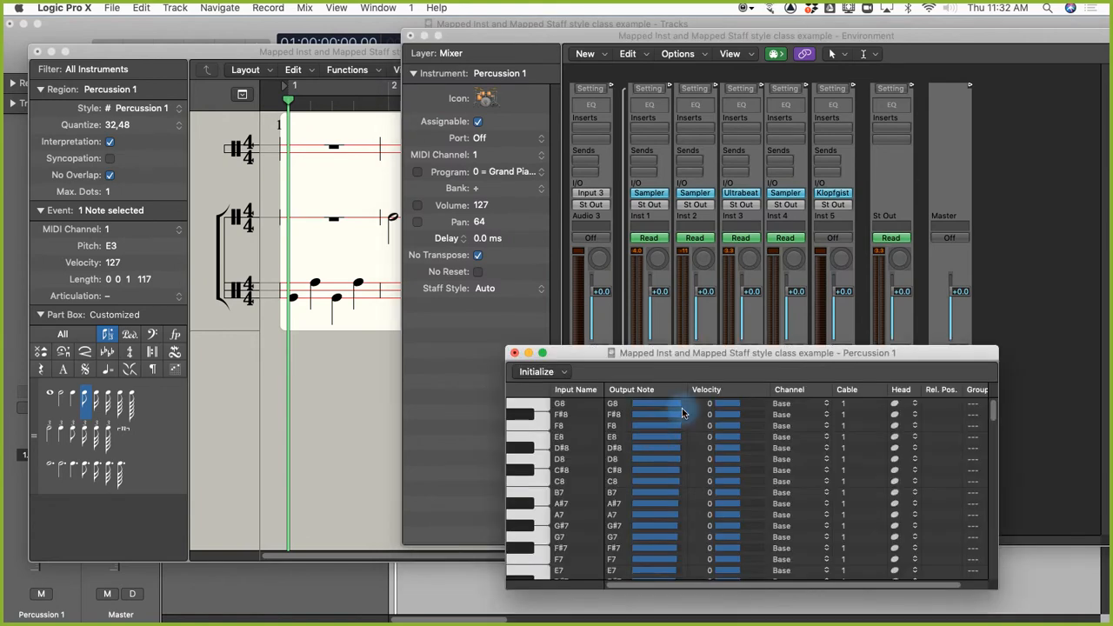
pyautogui.moveTo(687, 355); pyautogui.dragTo(459, 24)
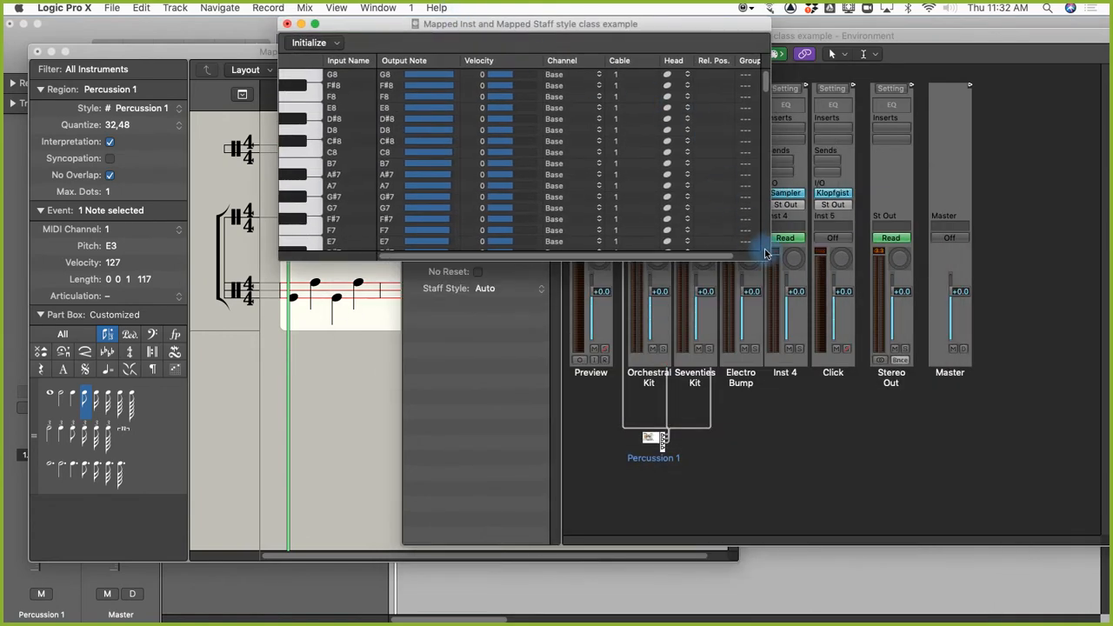
pyautogui.moveTo(765, 259); pyautogui.dragTo(842, 555)
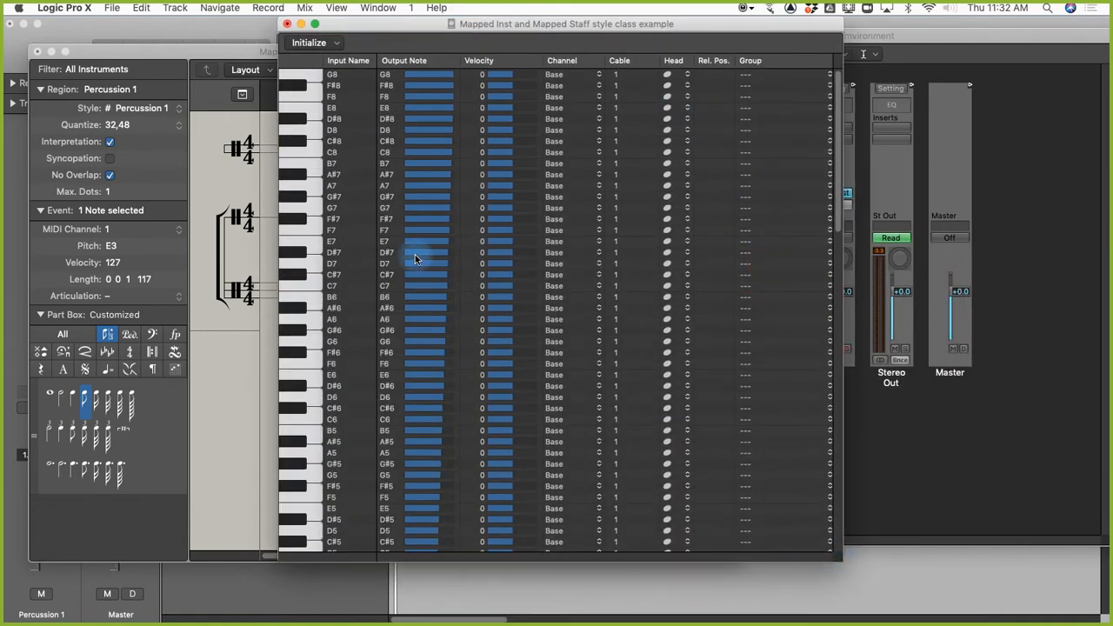
pyautogui.scroll(1, 402, 263)
pyautogui.scroll(-10, 402, 262)
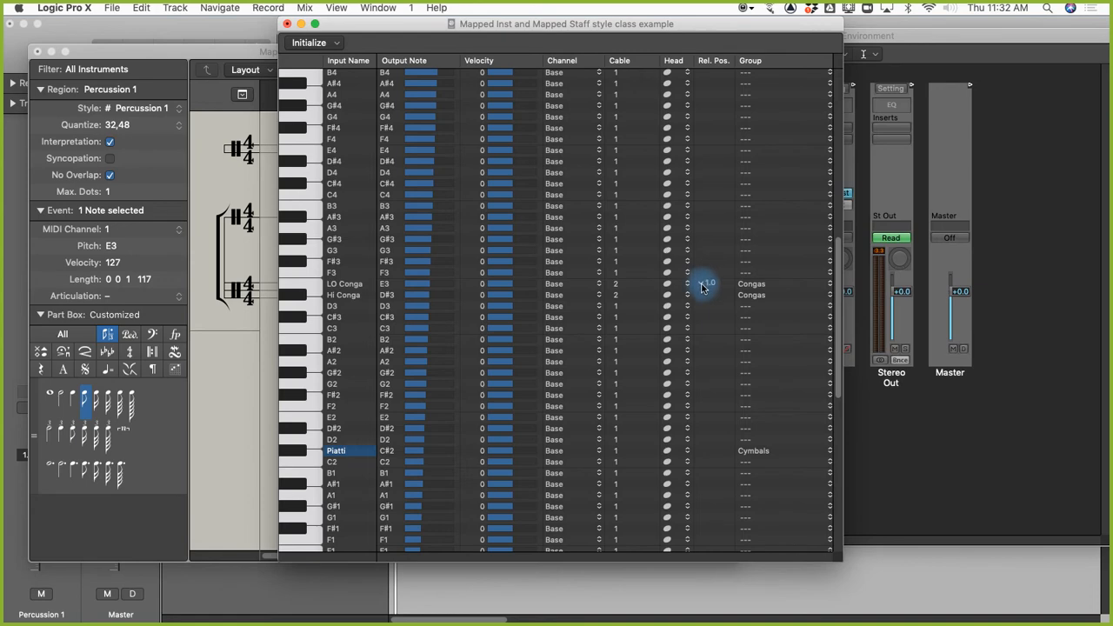
# Close the mapped instrument, reopen the Staff Styles window beside the score, and select a low conga note in bar 3
pyautogui.click(287, 24)
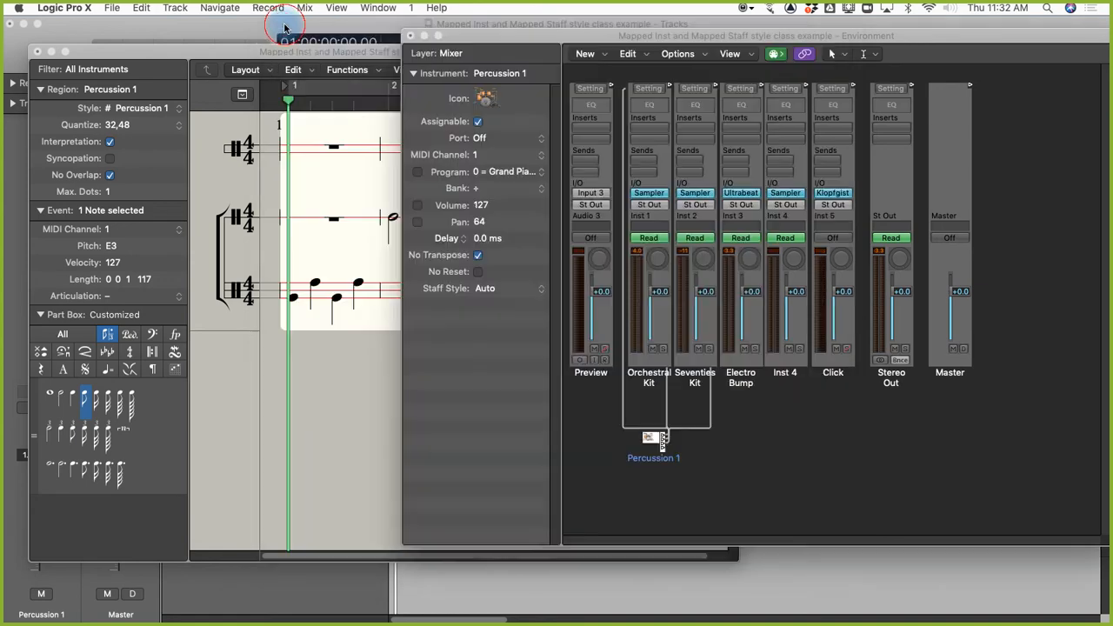
pyautogui.click(336, 178)
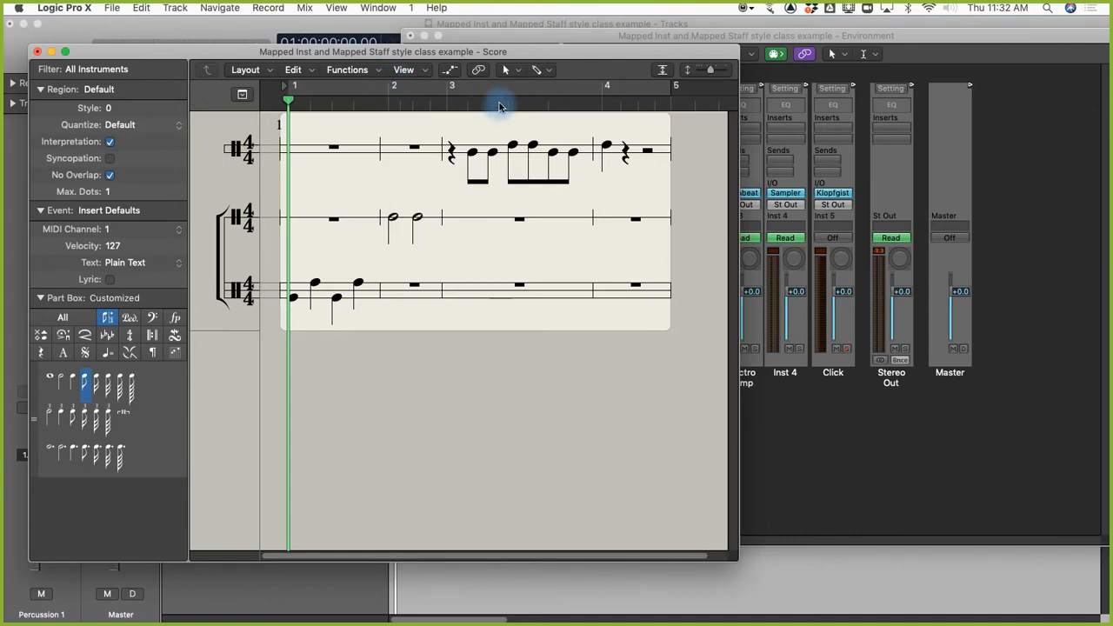
pyautogui.click(243, 70)
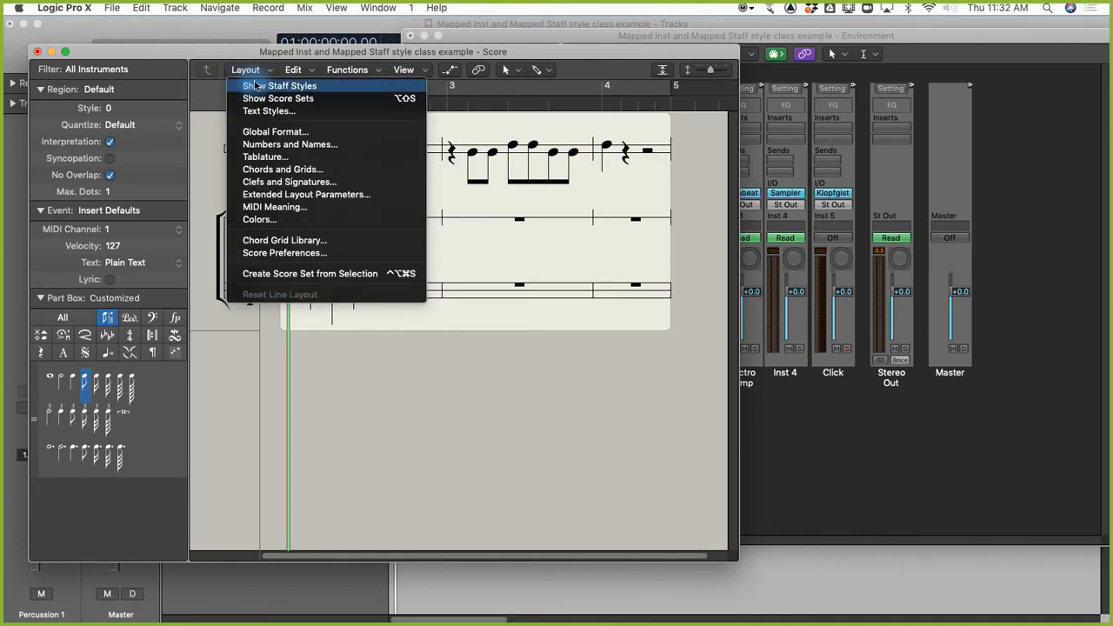
pyautogui.click(261, 82)
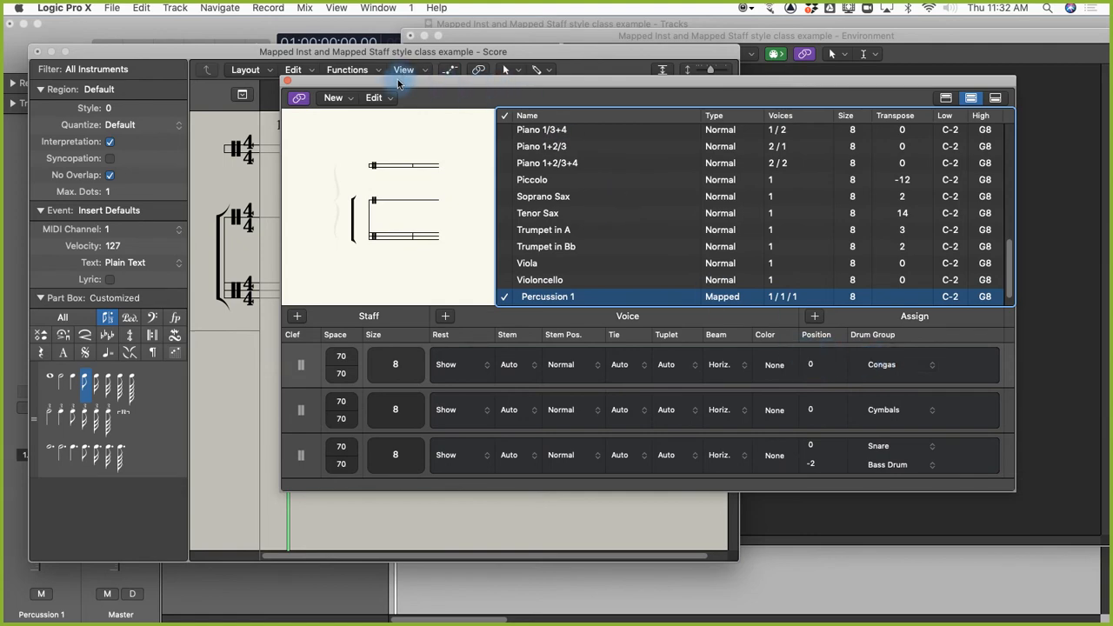
pyautogui.moveTo(397, 83); pyautogui.dragTo(687, 175)
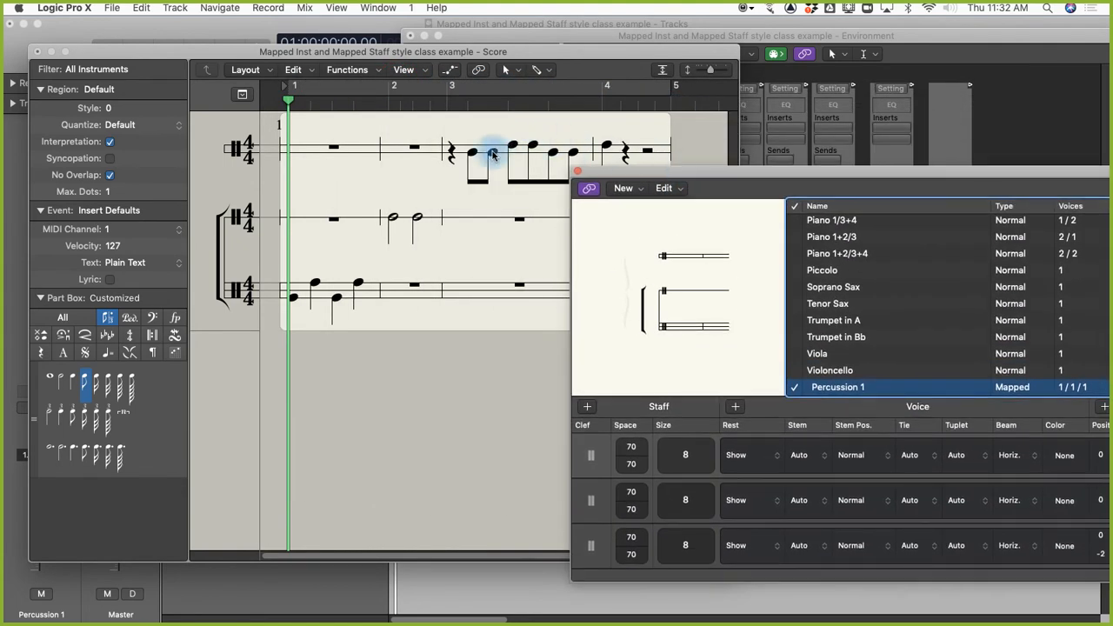
pyautogui.click(492, 154)
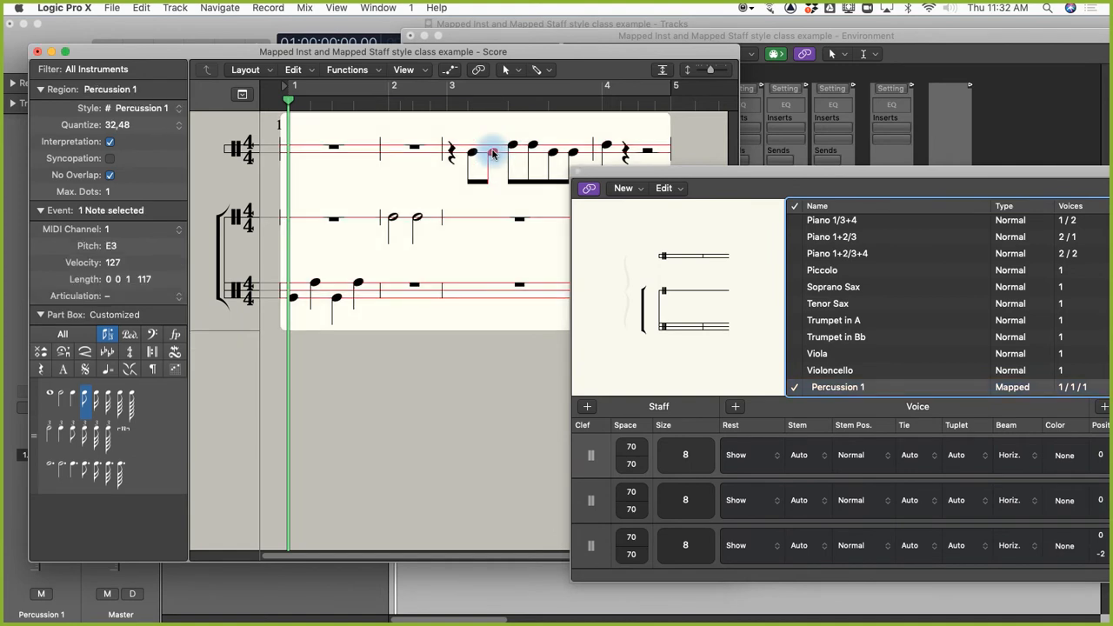
pyautogui.click(626, 256)
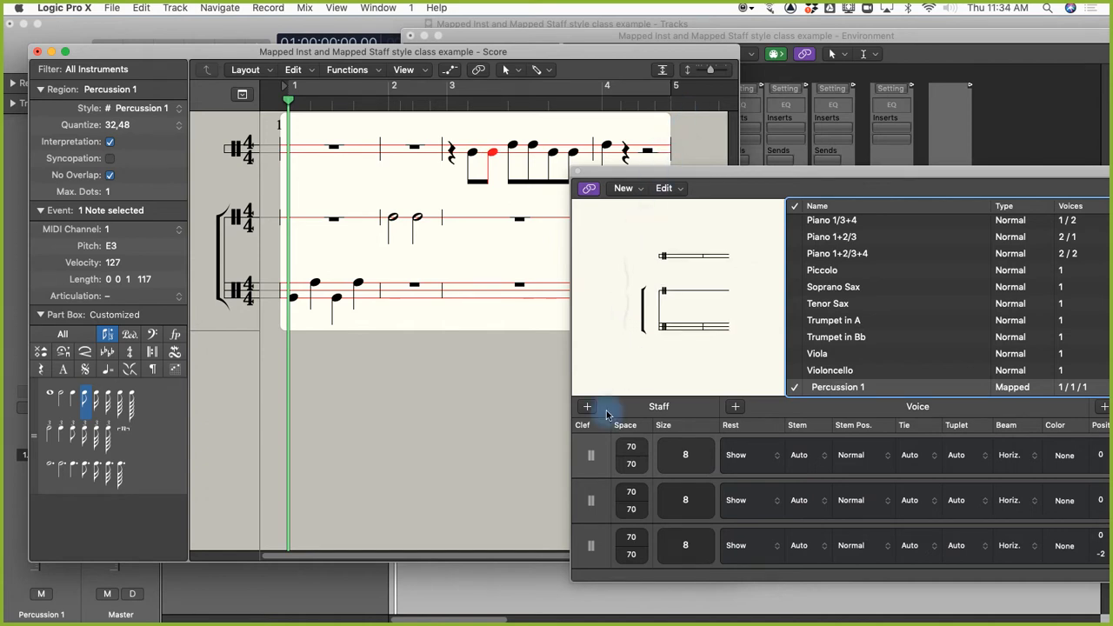
# Try the Drum.5 clef on the Congas staff of Percussion 1
pyautogui.click(590, 459)
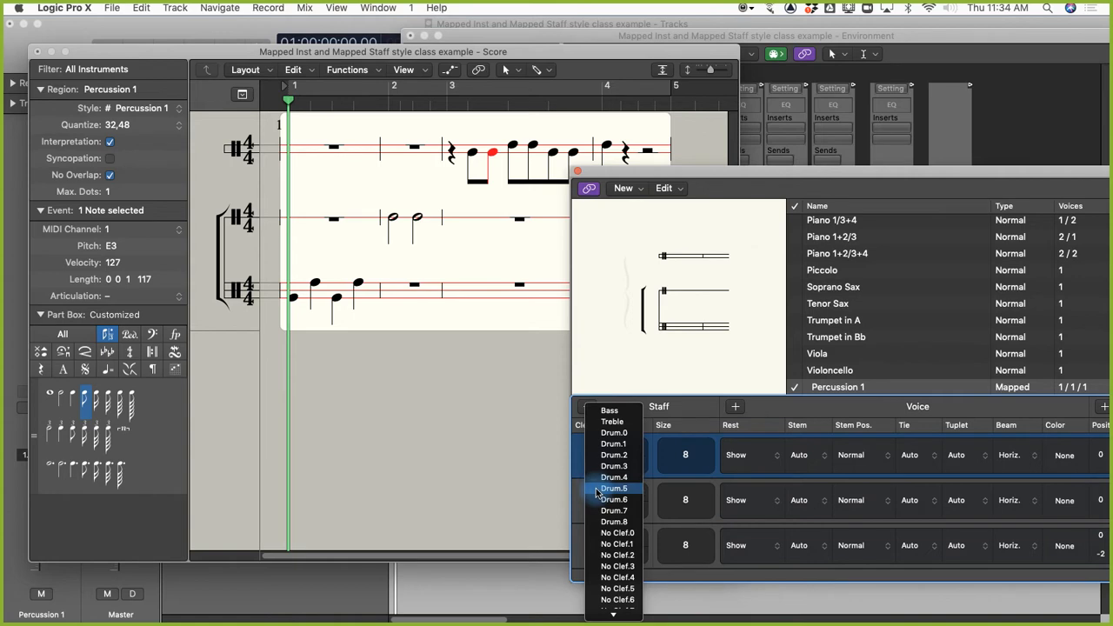
pyautogui.click(595, 489)
pyautogui.click(398, 169)
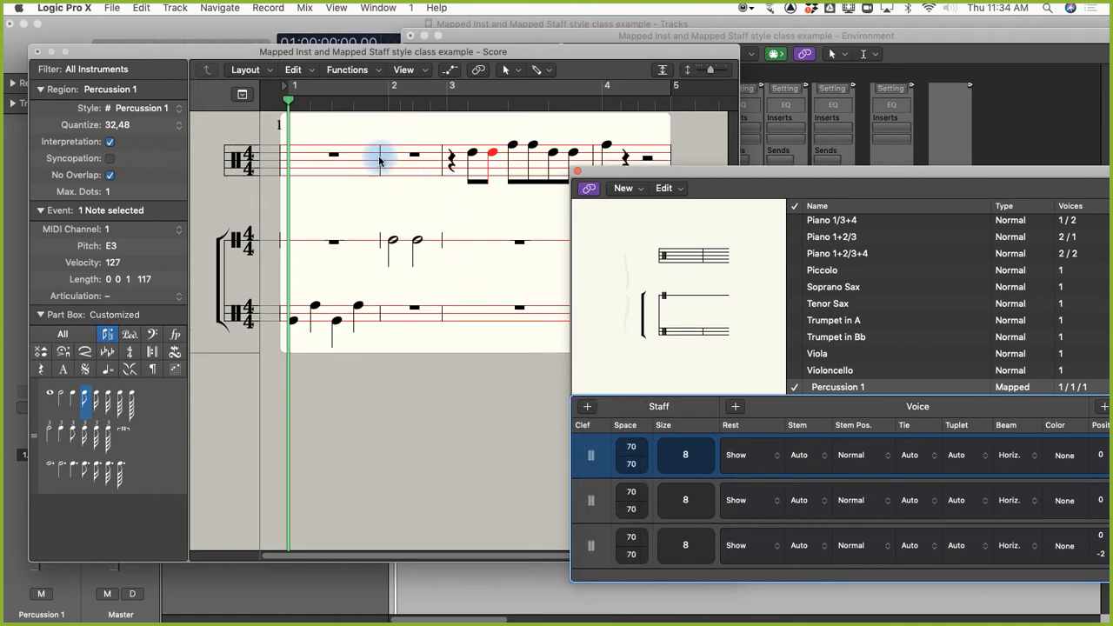
# Set the Congas group's position to -1 and compare the high and low conga notes in the score
pyautogui.moveTo(721, 175); pyautogui.dragTo(419, 188)
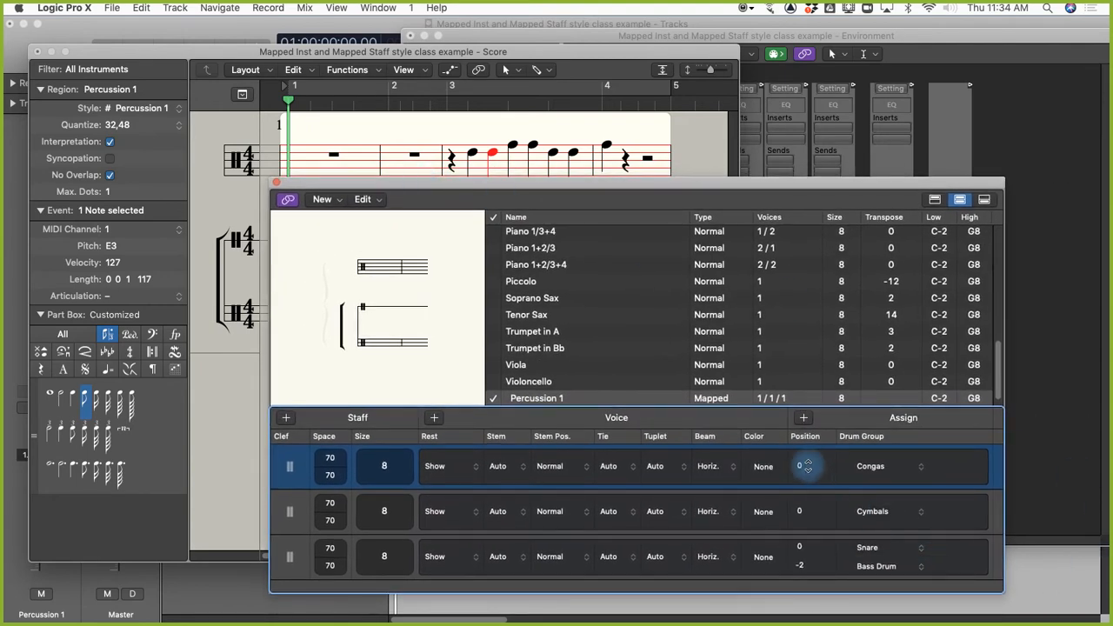
pyautogui.click(802, 466)
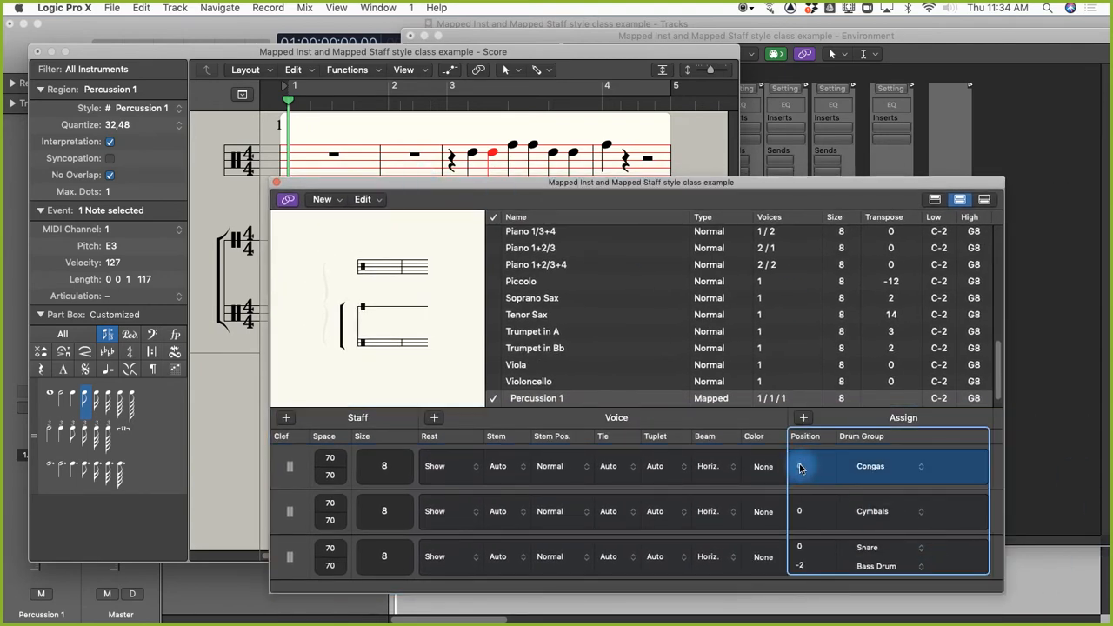
pyautogui.moveTo(801, 466); pyautogui.dragTo(800, 471)
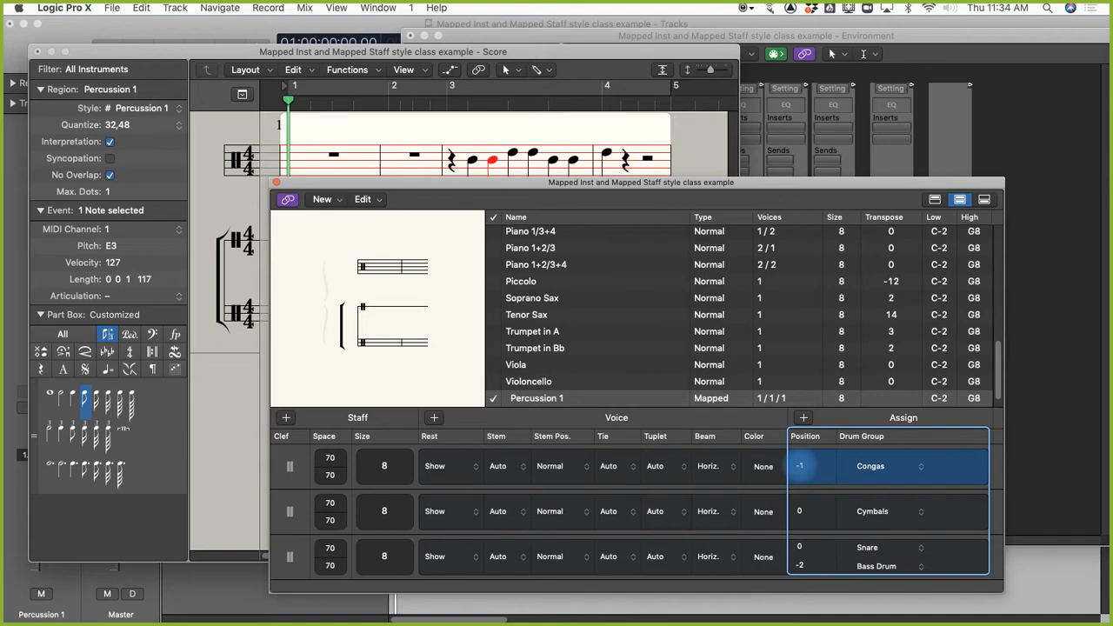
pyautogui.moveTo(596, 184); pyautogui.dragTo(577, 216)
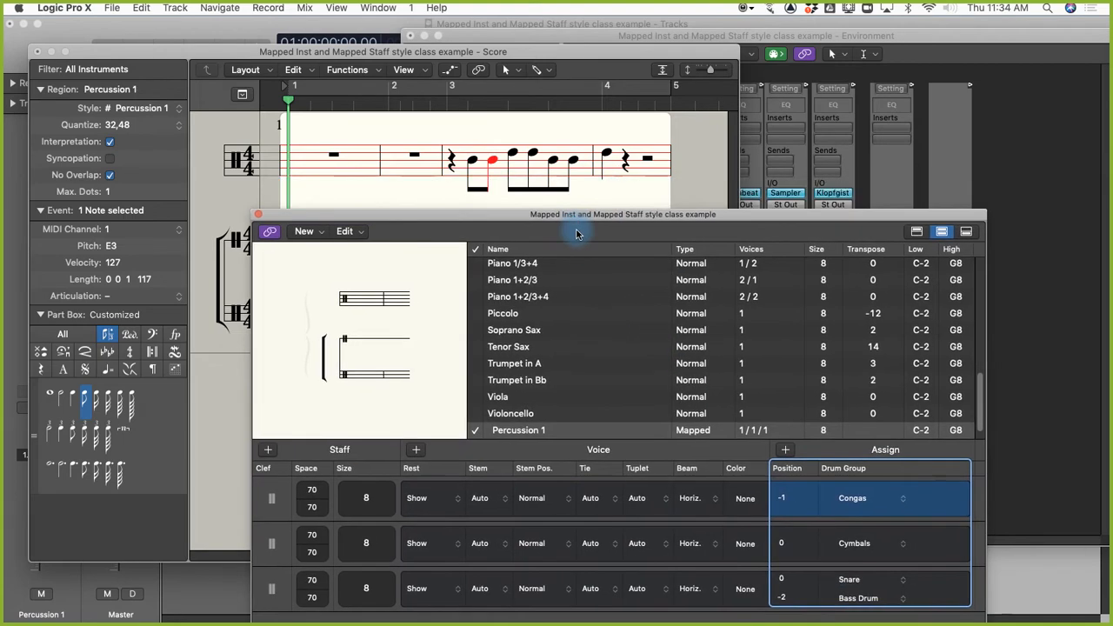
pyautogui.click(514, 155)
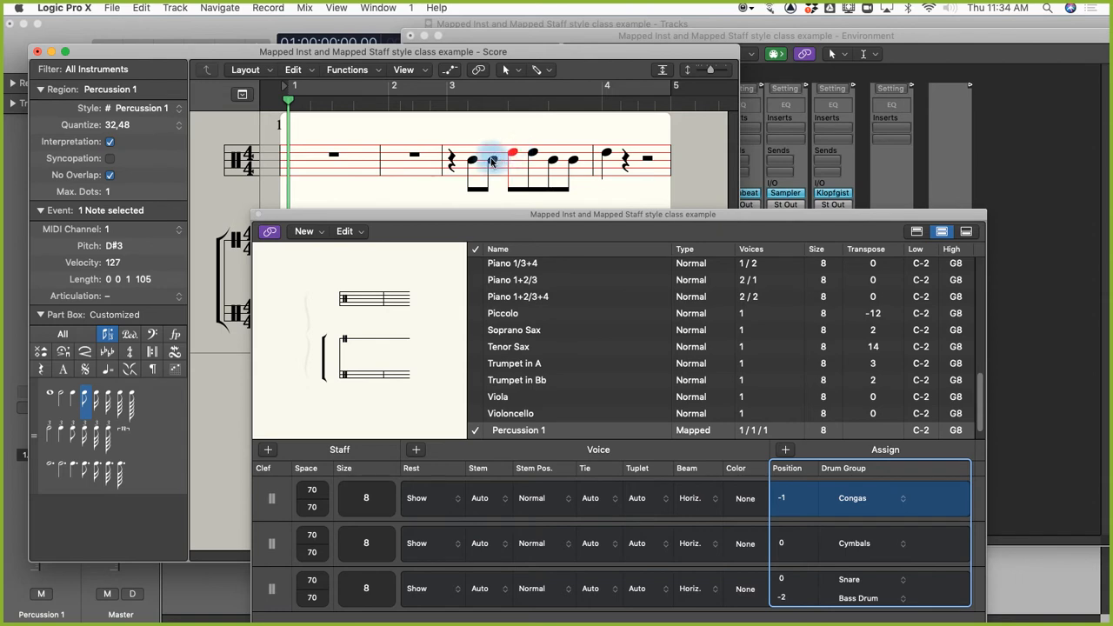
pyautogui.click(491, 162)
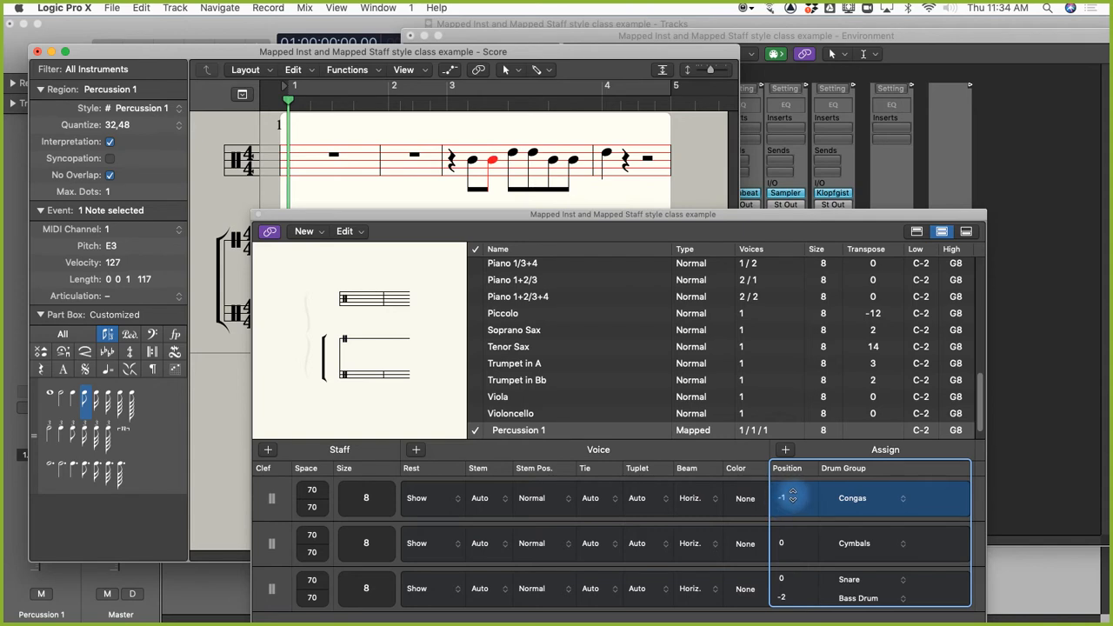
# Return the Congas group's position to 0 and its staff's clef to Drum.2
pyautogui.click(793, 497)
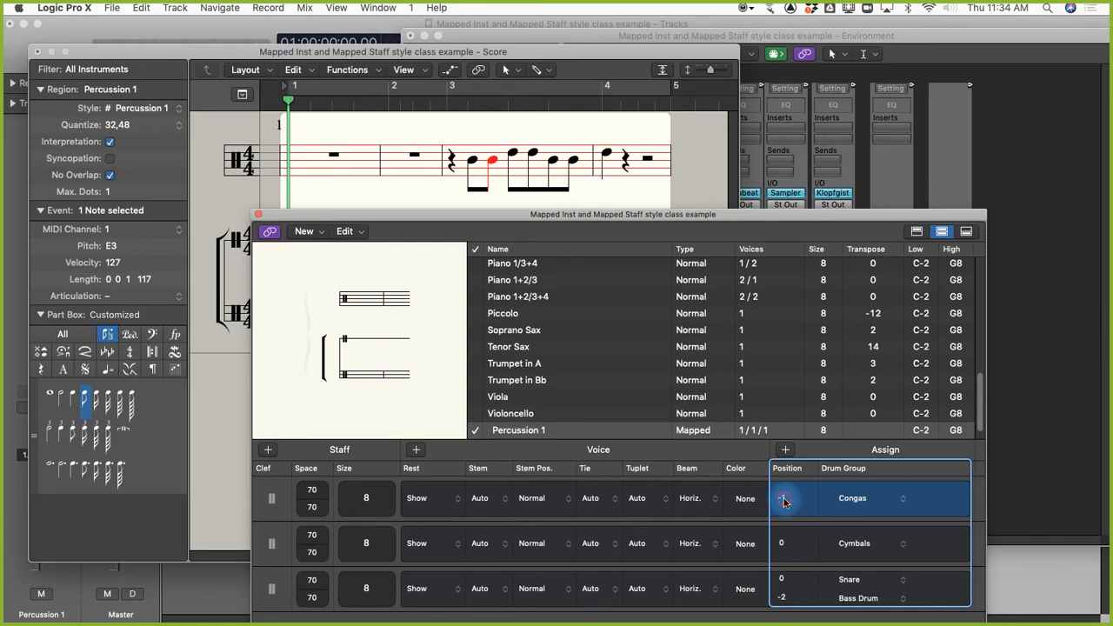
pyautogui.moveTo(783, 498); pyautogui.dragTo(783, 492)
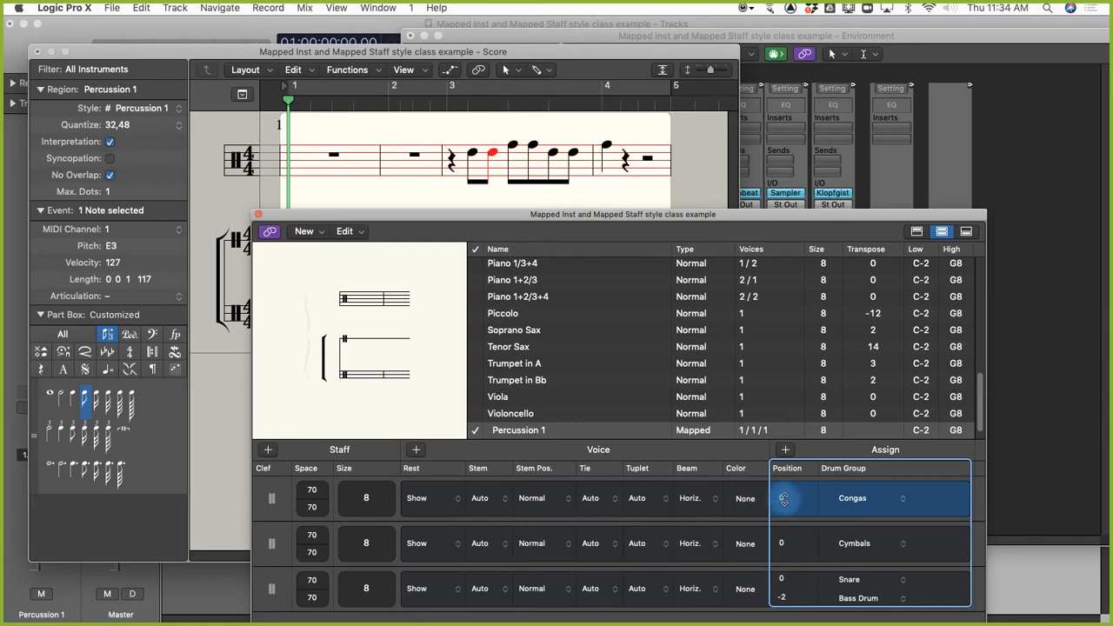
pyautogui.click(271, 499)
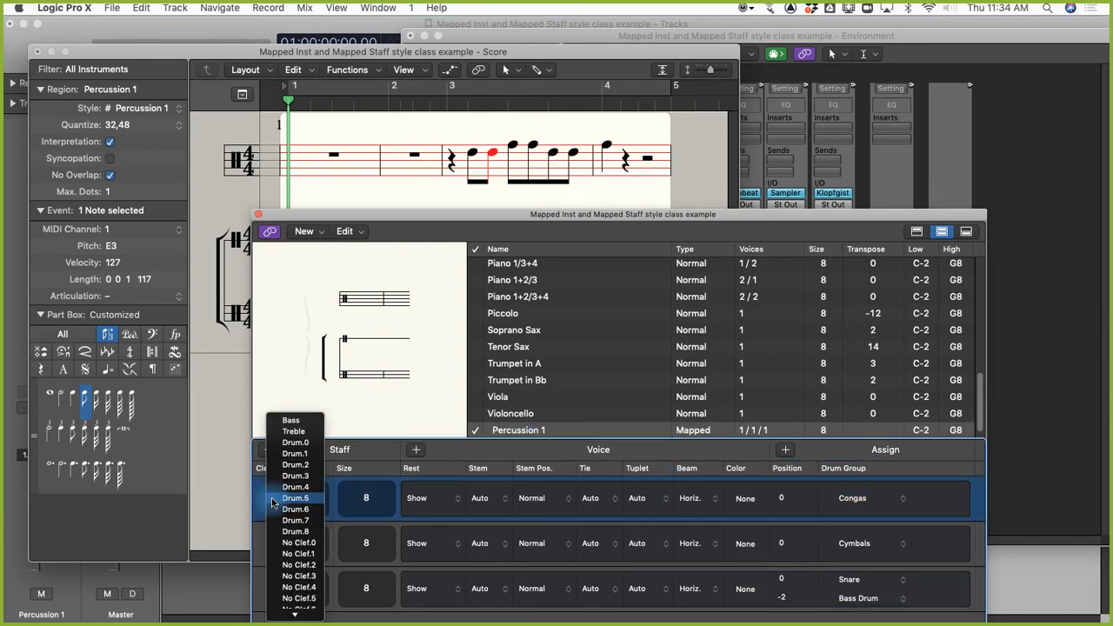
pyautogui.click(284, 467)
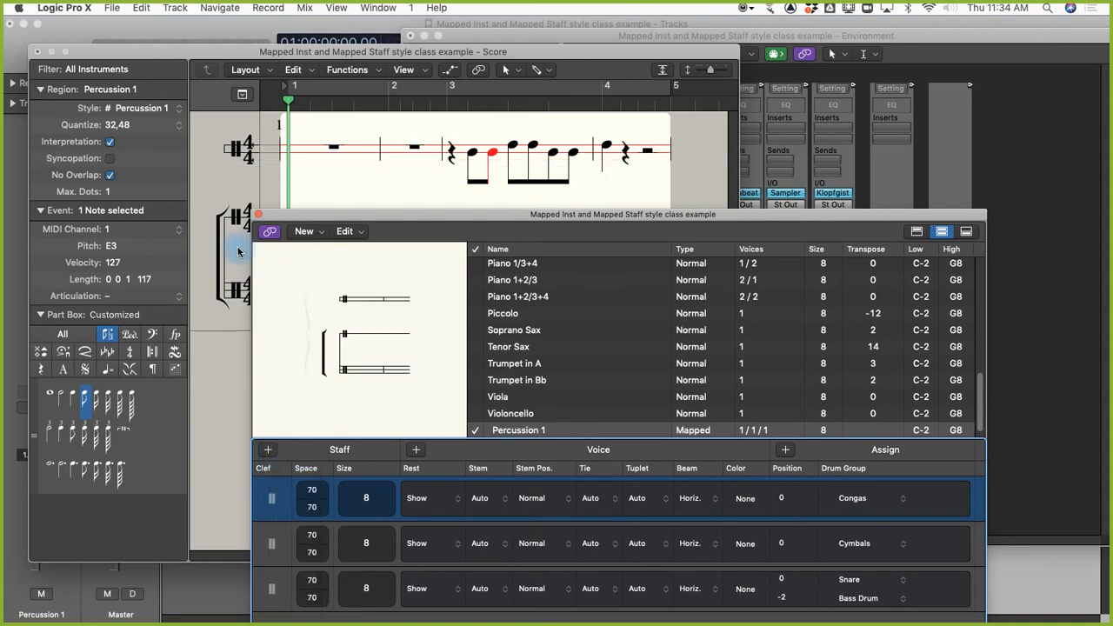
# Reopen the Percussion 1 staff style from the score and extend its bracket and connecting bar lines across all three staves
pyautogui.click(259, 214)
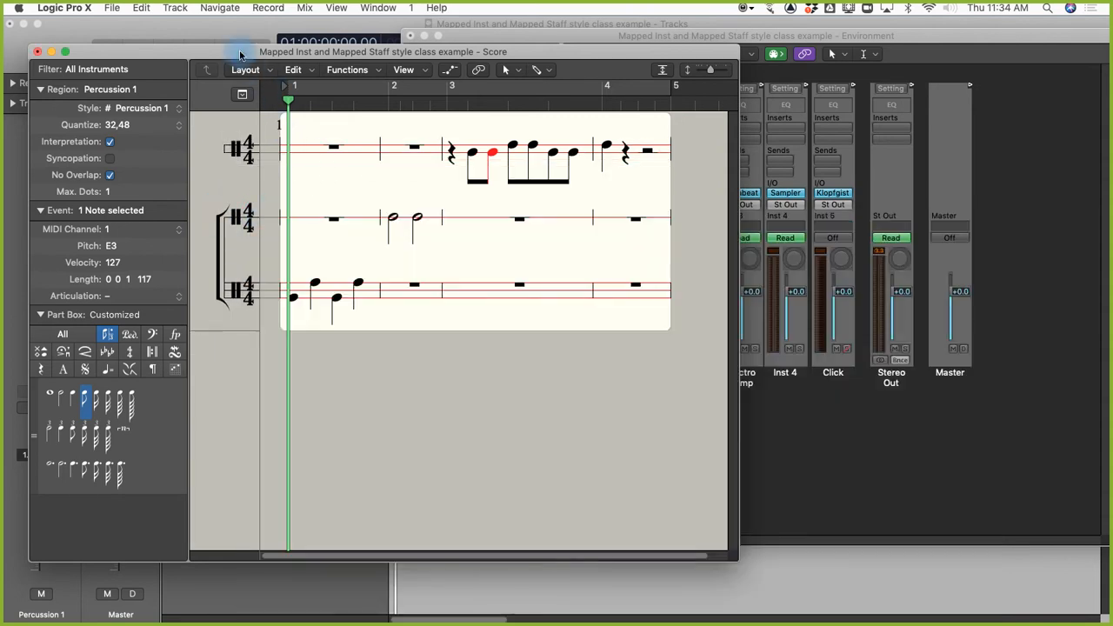
pyautogui.click(245, 71)
pyautogui.click(261, 82)
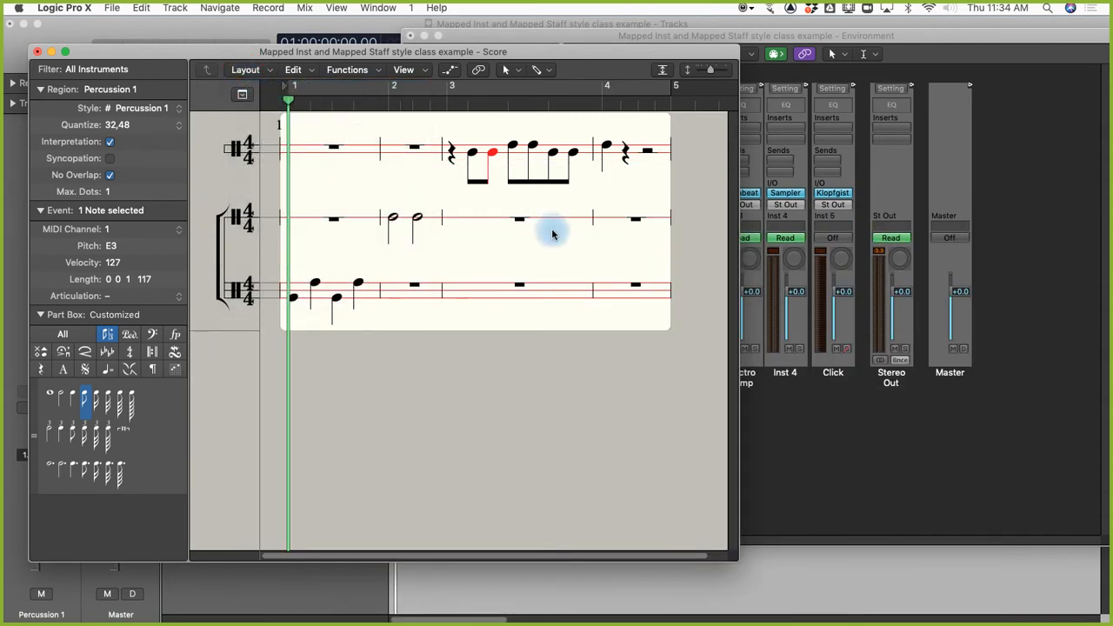
pyautogui.click(346, 315)
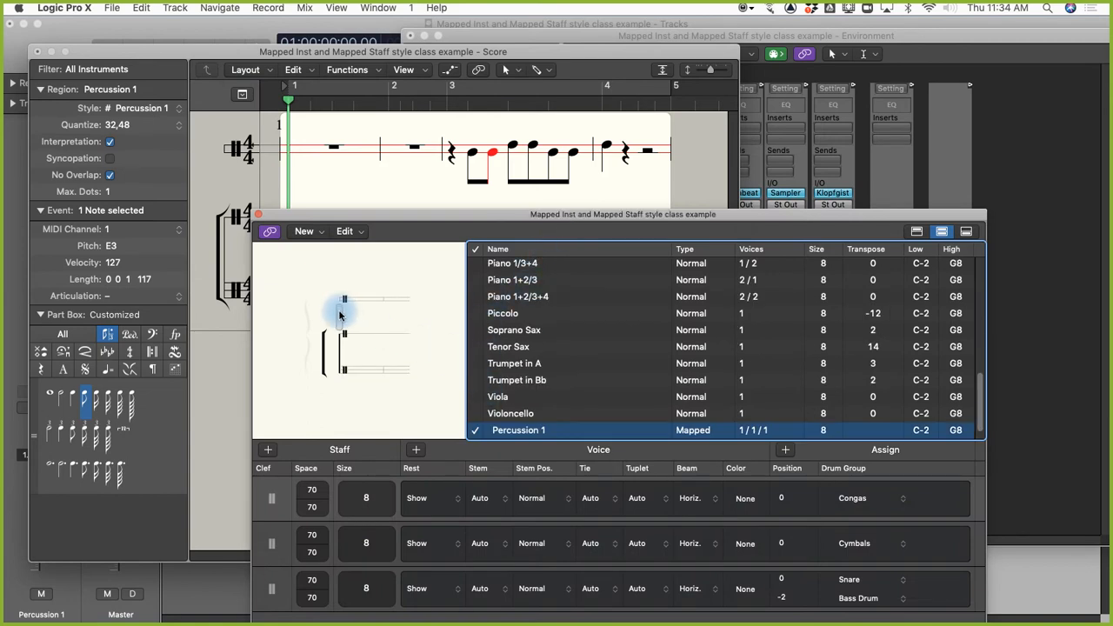
pyautogui.click(324, 316)
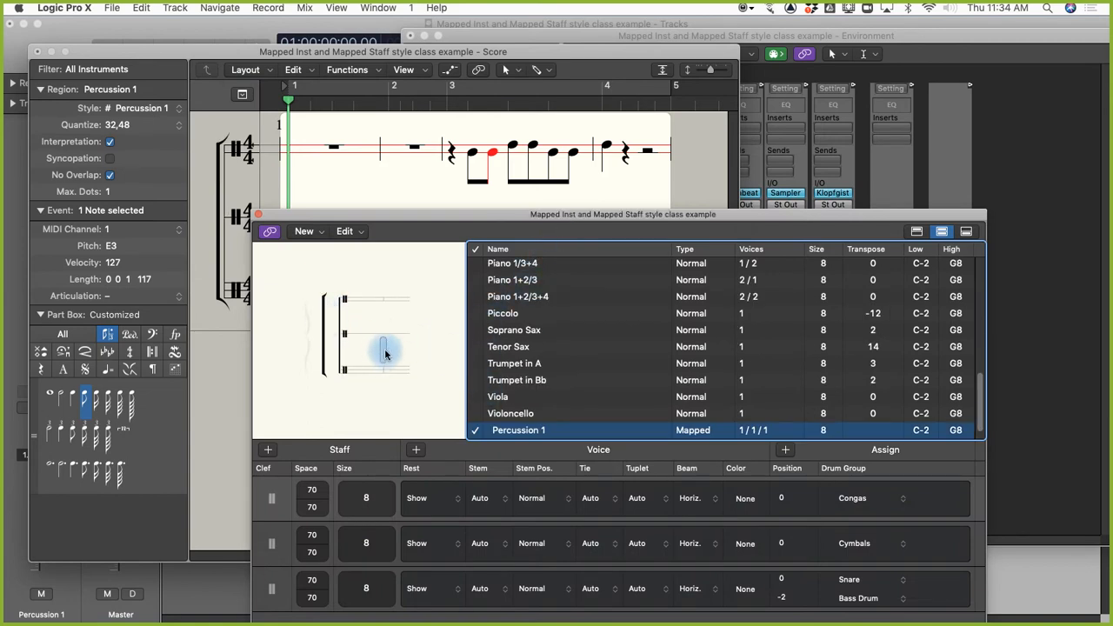
pyautogui.moveTo(382, 320); pyautogui.dragTo(384, 358)
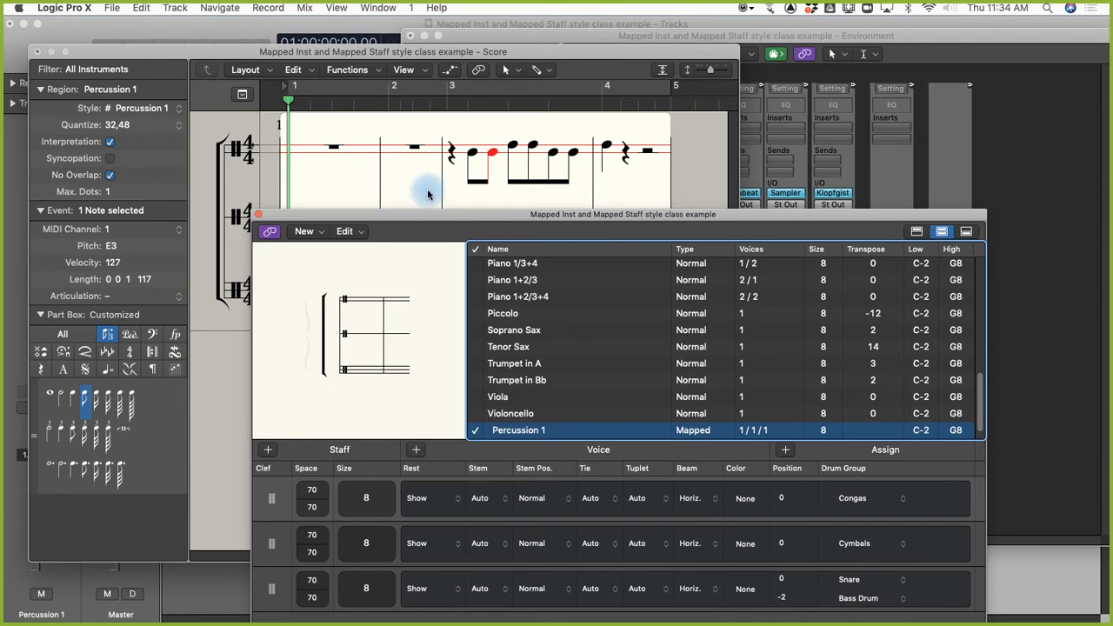
# Move the Staff Styles window clear of the staves and enlarge the Score window to fill the screen
pyautogui.moveTo(380, 226); pyautogui.dragTo(736, 228)
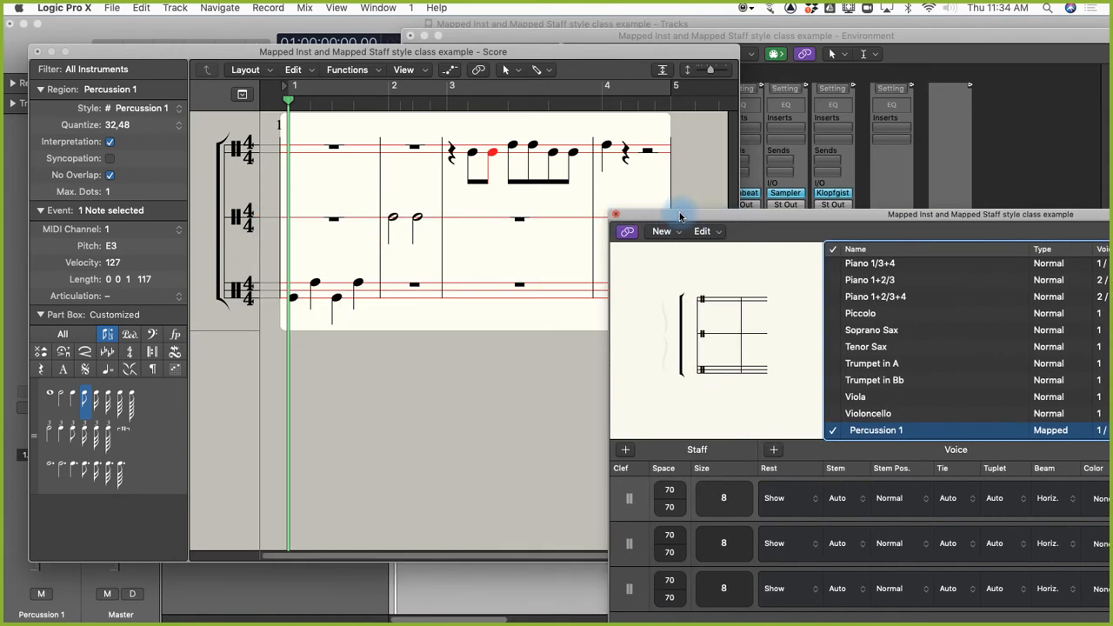
pyautogui.moveTo(679, 212); pyautogui.dragTo(688, 29)
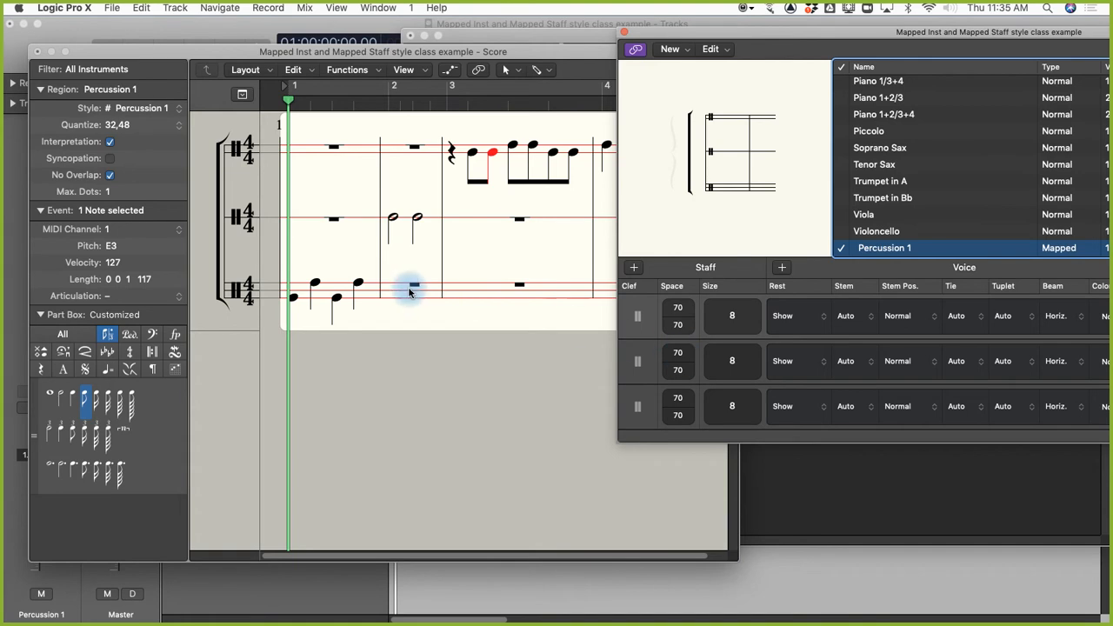
pyautogui.click(235, 219)
pyautogui.click(256, 217)
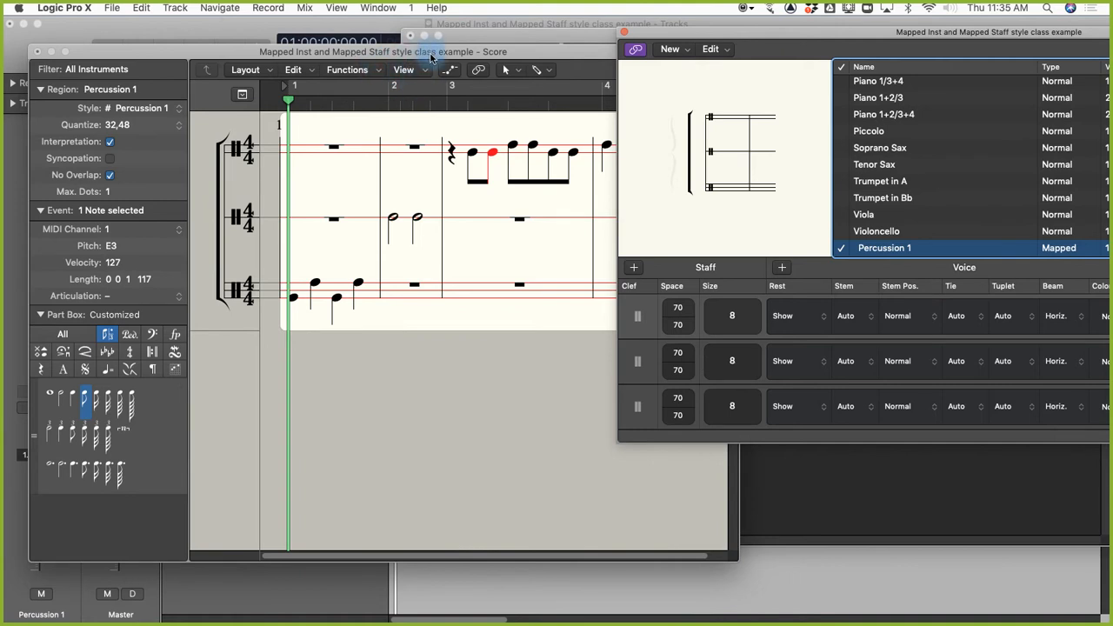
pyautogui.doubleClick(481, 52)
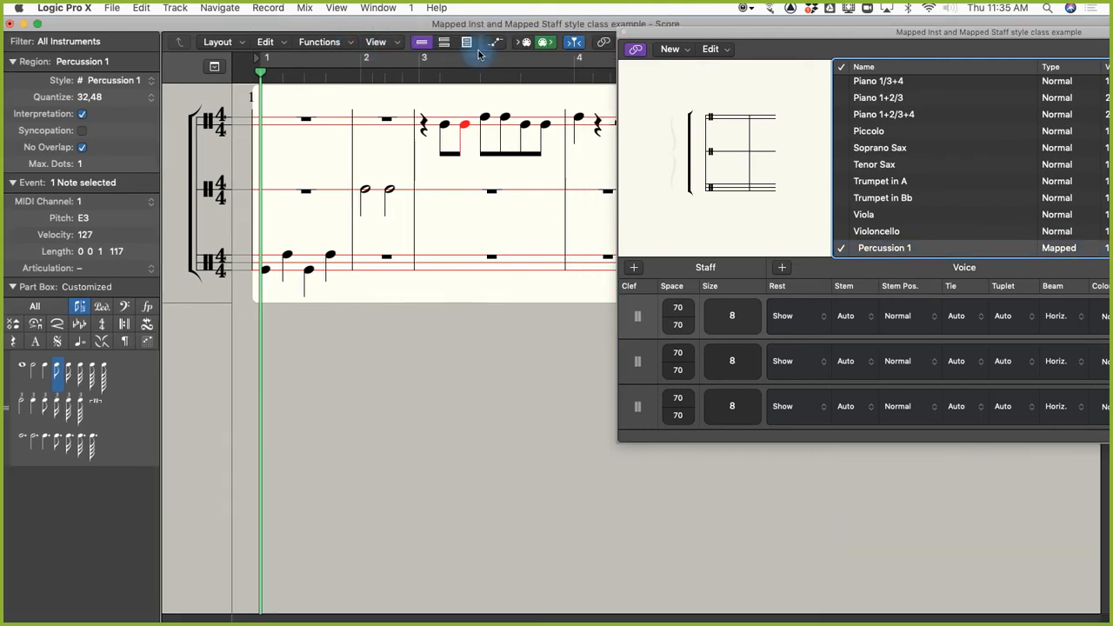
pyautogui.click(422, 43)
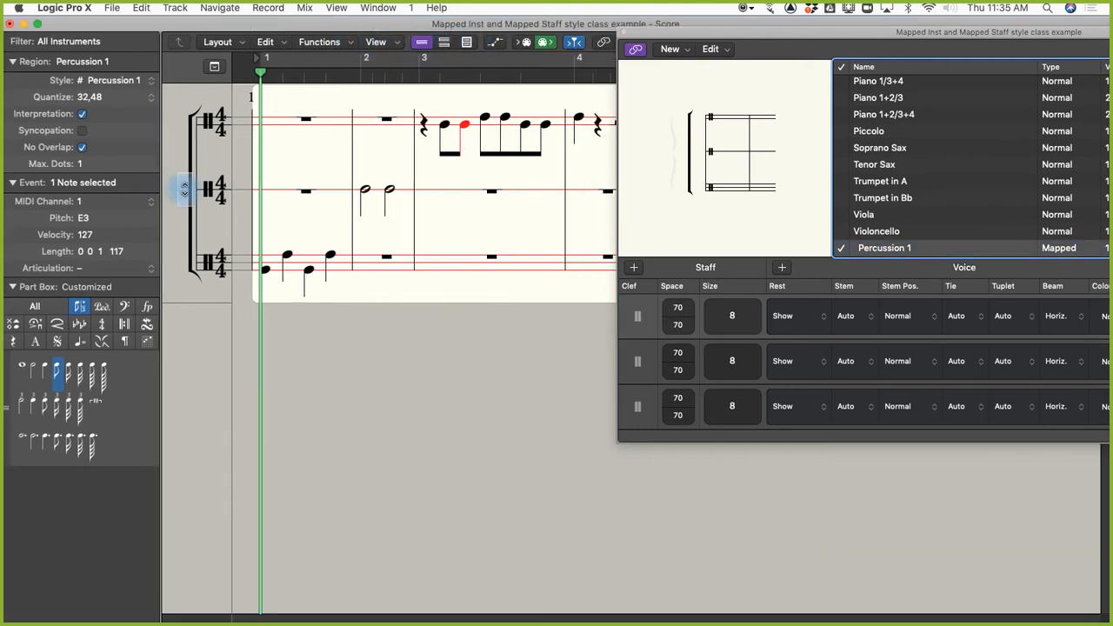
# Try spacings of 50, 103 and 51 between the Congas and Cymbals staves directly in the score
pyautogui.moveTo(184, 188); pyautogui.dragTo(186, 172)
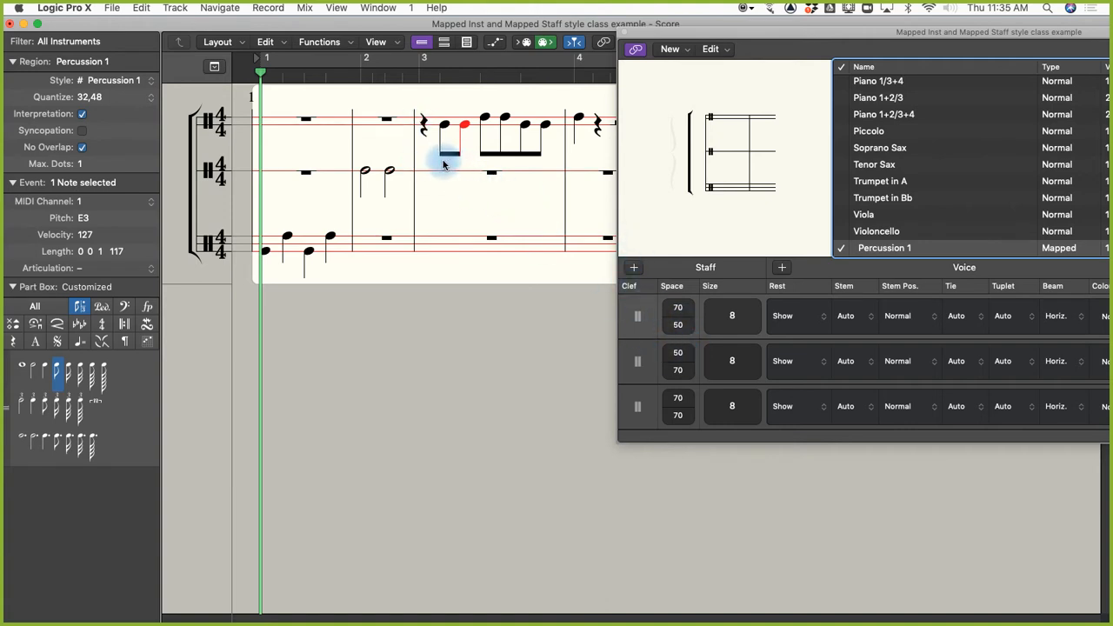
pyautogui.moveTo(185, 172); pyautogui.dragTo(183, 225)
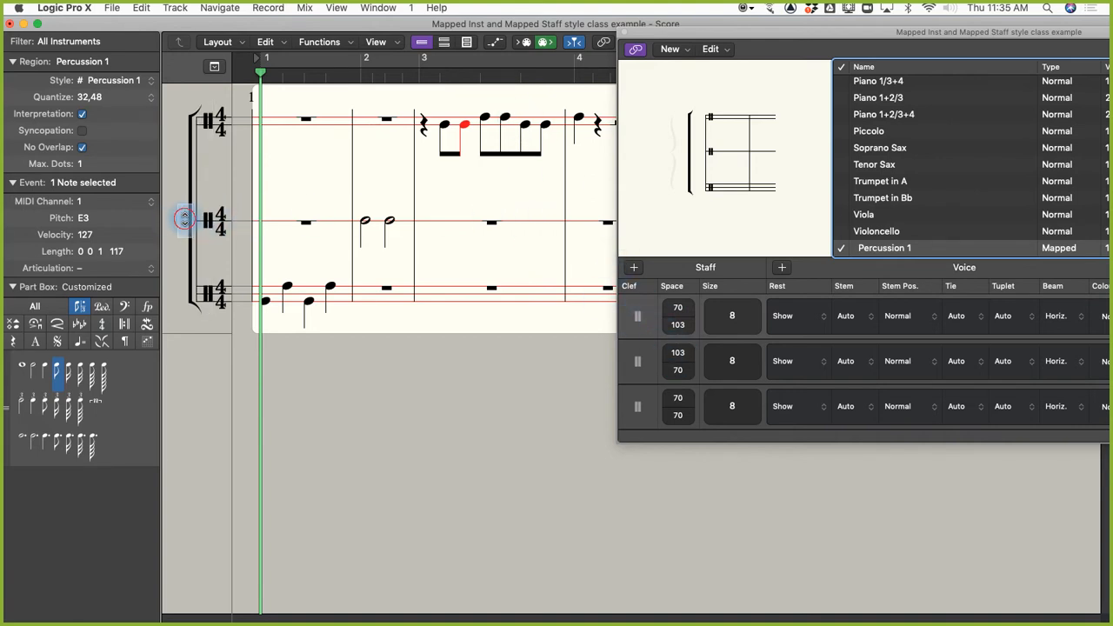
pyautogui.moveTo(184, 218); pyautogui.dragTo(181, 171)
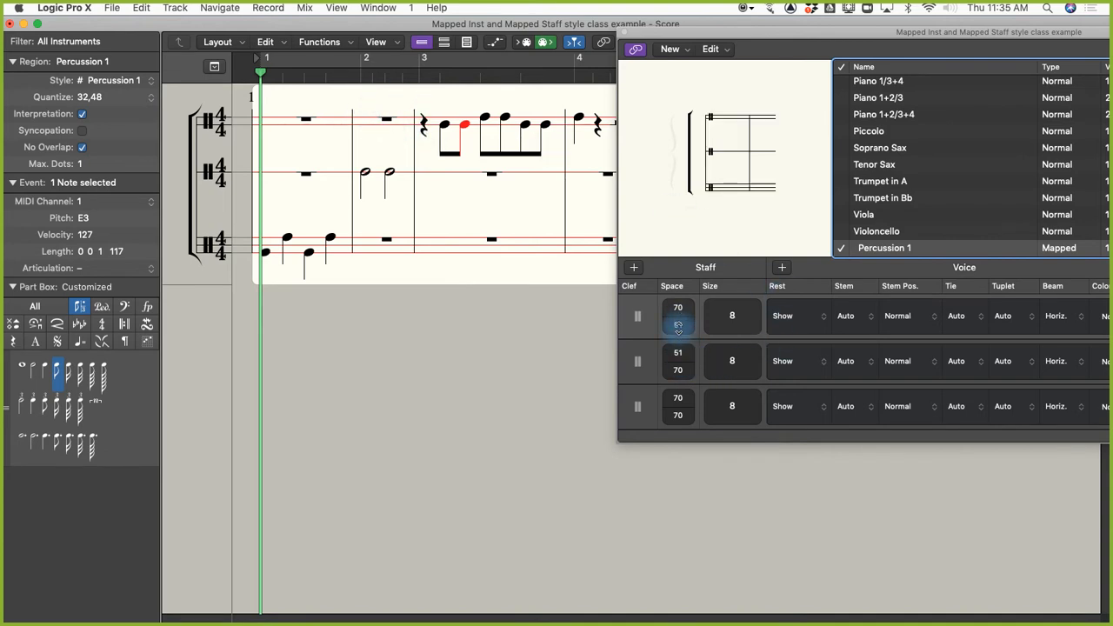
# Set the space below the Congas staff to 36 and the space above the Cymbals staff to 86
pyautogui.click(680, 325)
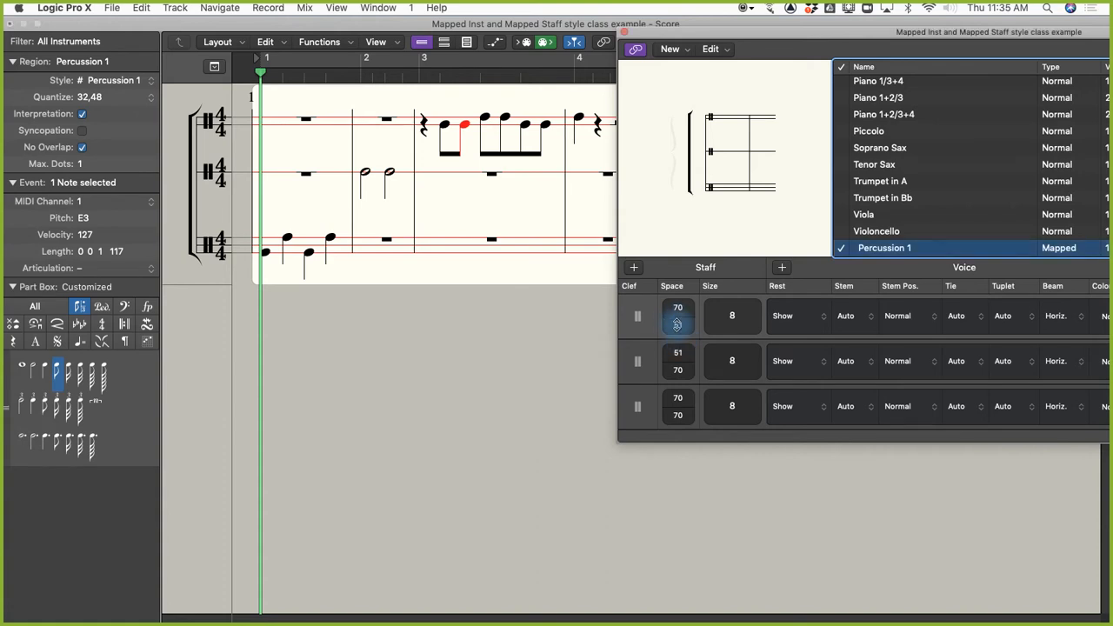
pyautogui.moveTo(678, 324)
pyautogui.mouseDown()
pyautogui.moveTo(679, 348)
pyautogui.moveTo(679, 326)
pyautogui.mouseUp()
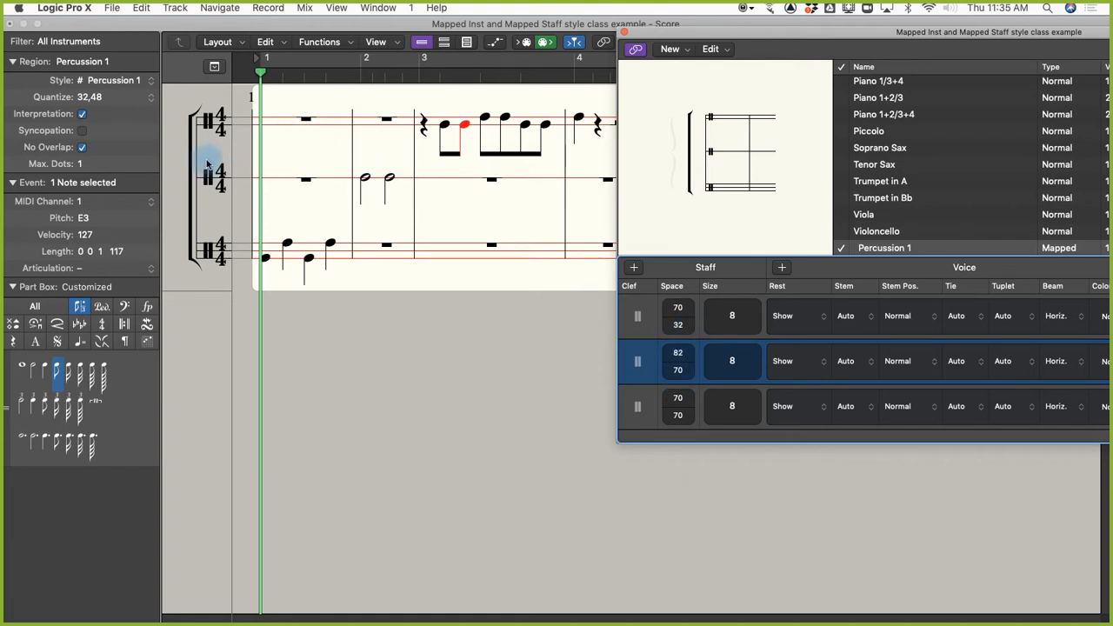
pyautogui.moveTo(180, 174)
pyautogui.mouseDown()
pyautogui.moveTo(180, 155)
pyautogui.moveTo(181, 181)
pyautogui.mouseUp()
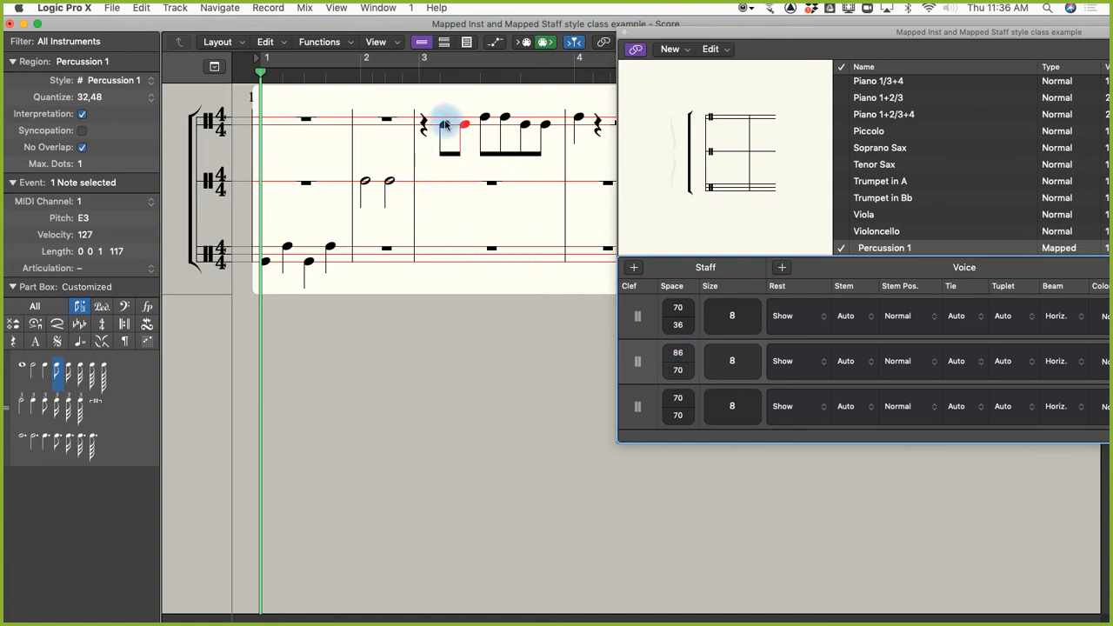
# Select the seven conga notes in bars 3 and 4 and set the Congas voice's stem direction to Up
pyautogui.moveTo(420, 100); pyautogui.dragTo(592, 171)
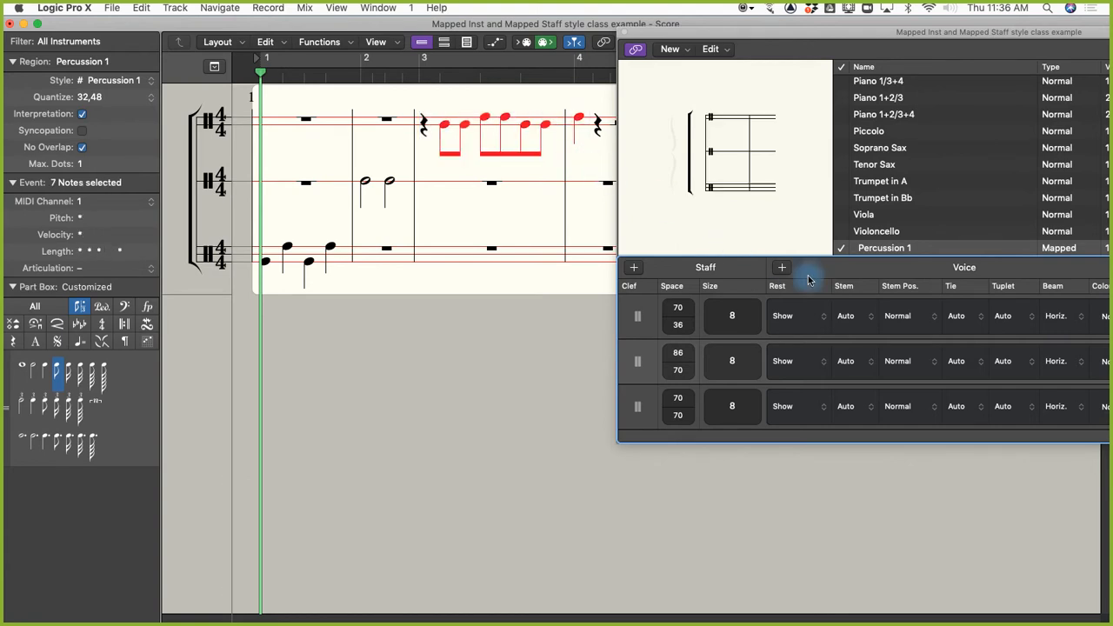
pyautogui.click(848, 322)
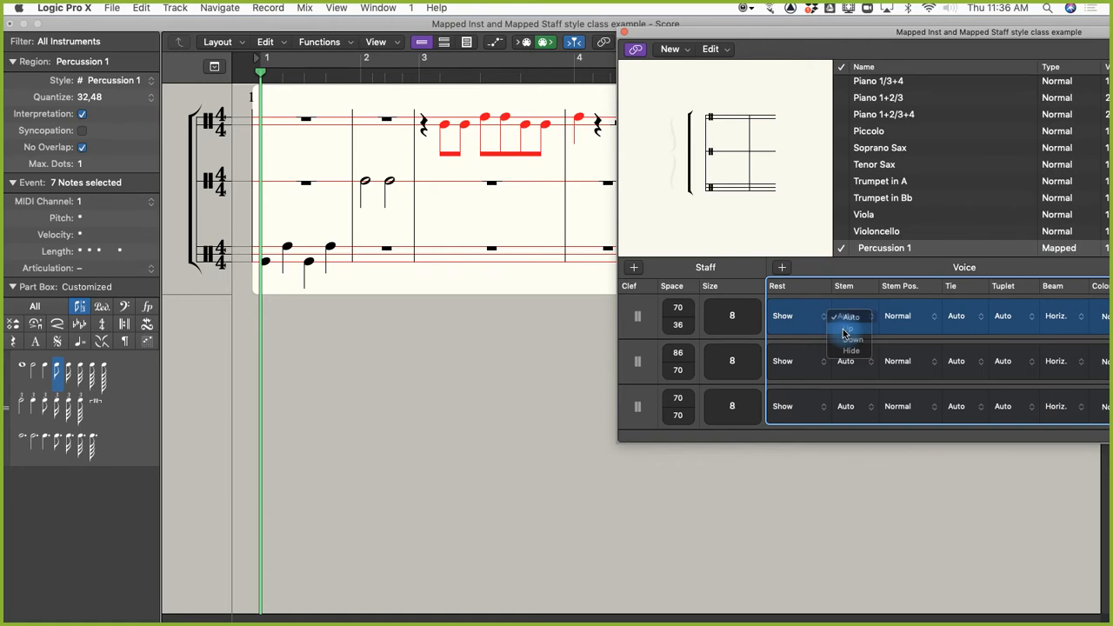
pyautogui.click(844, 330)
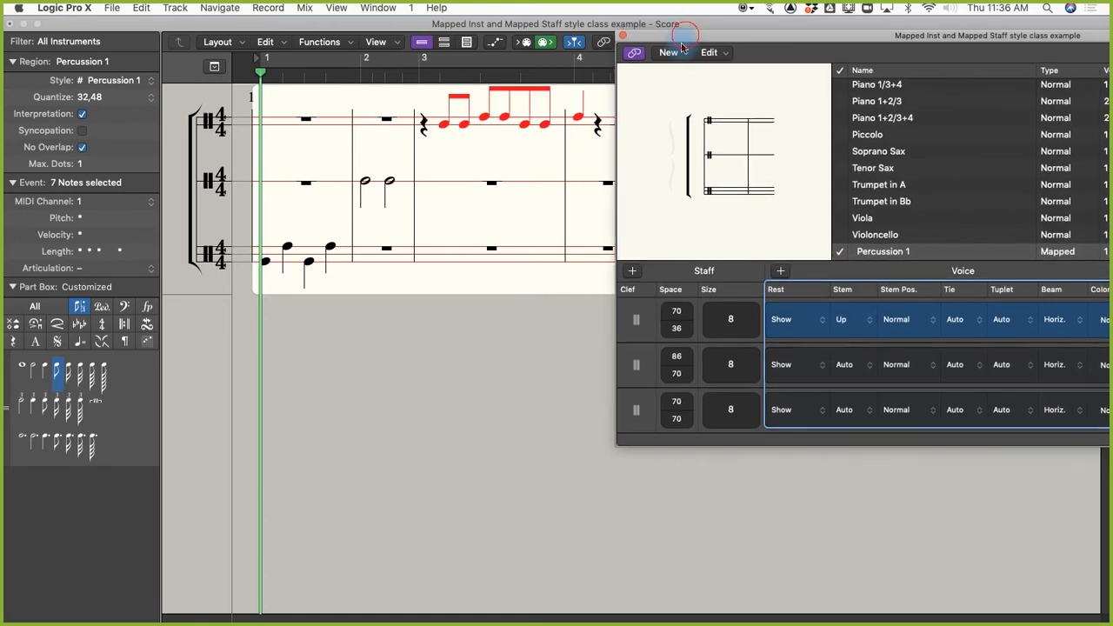
# Uncover the whole top staff, select all seven conga notes and shorten their stems
pyautogui.moveTo(684, 34); pyautogui.dragTo(455, 244)
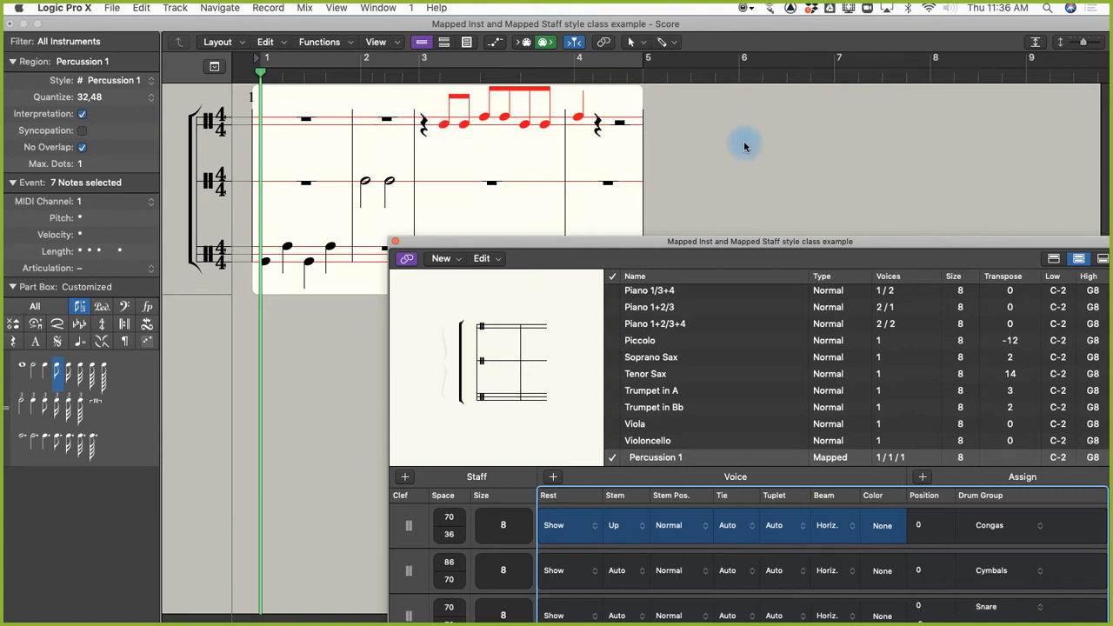
pyautogui.moveTo(432, 144); pyautogui.dragTo(502, 115)
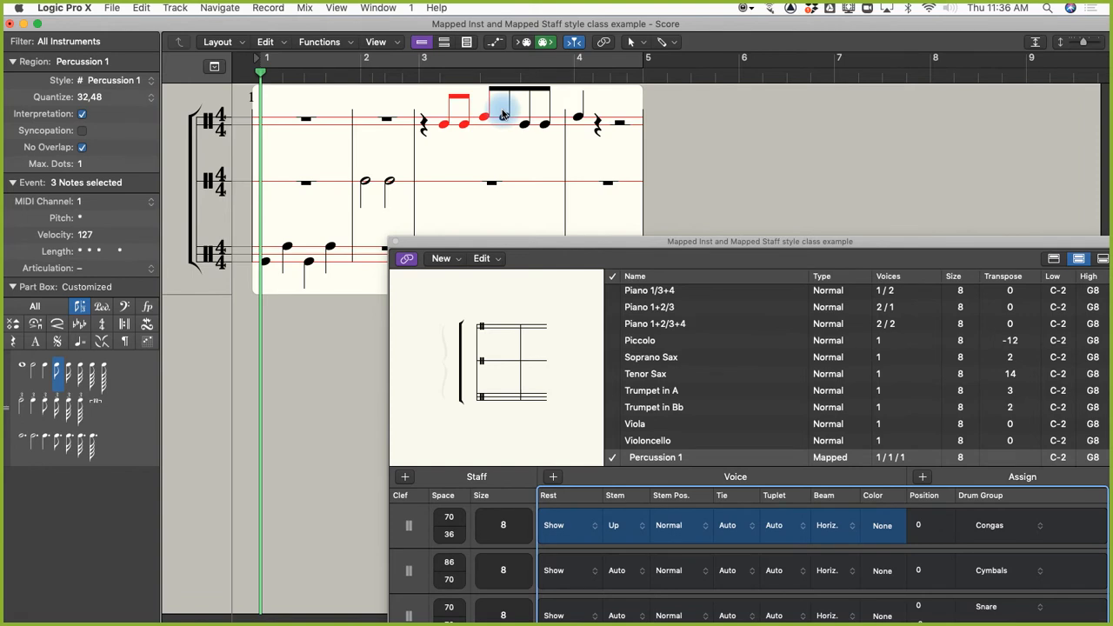
pyautogui.hotkey('ctrl', 'alt', 'e')
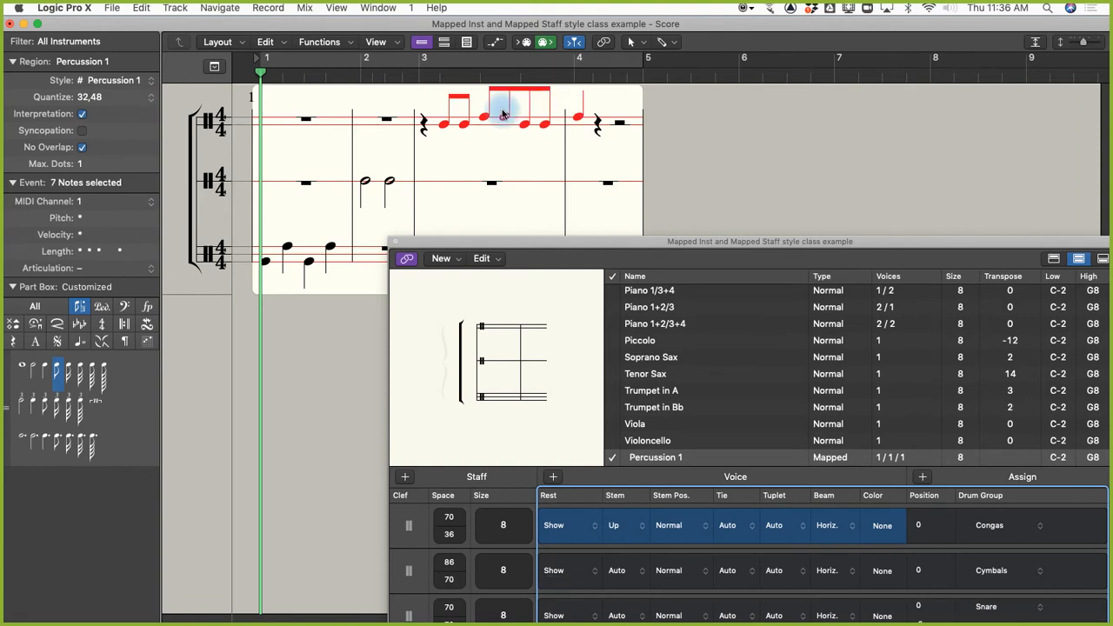
pyautogui.hotkey('alt', 'd')
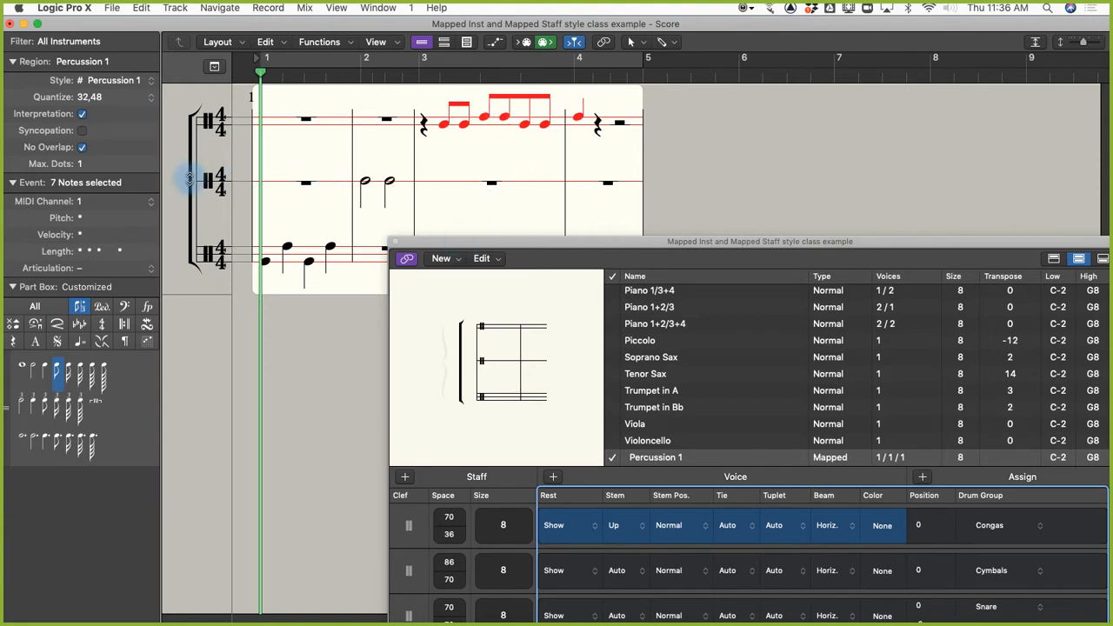
# Tighten the staff spacing to 18 below Congas, 68 above and 46 below Cymbals, and 45 above the snare/bass drum staff
pyautogui.moveTo(193, 180); pyautogui.dragTo(192, 163)
pyautogui.moveTo(184, 233); pyautogui.dragTo(187, 213)
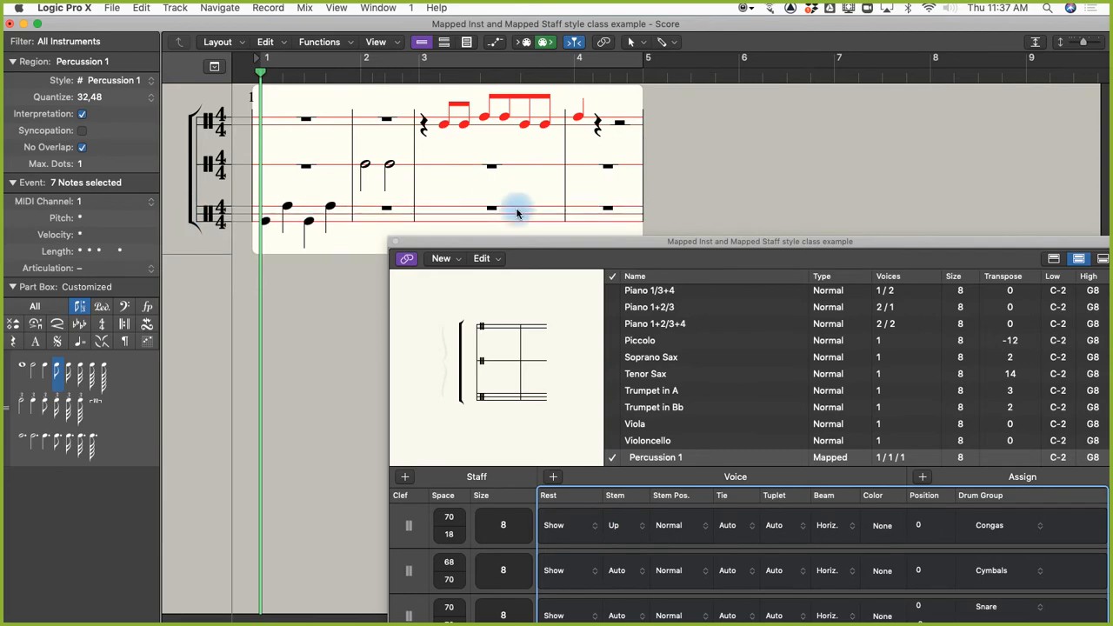
pyautogui.moveTo(494, 245); pyautogui.dragTo(417, 84)
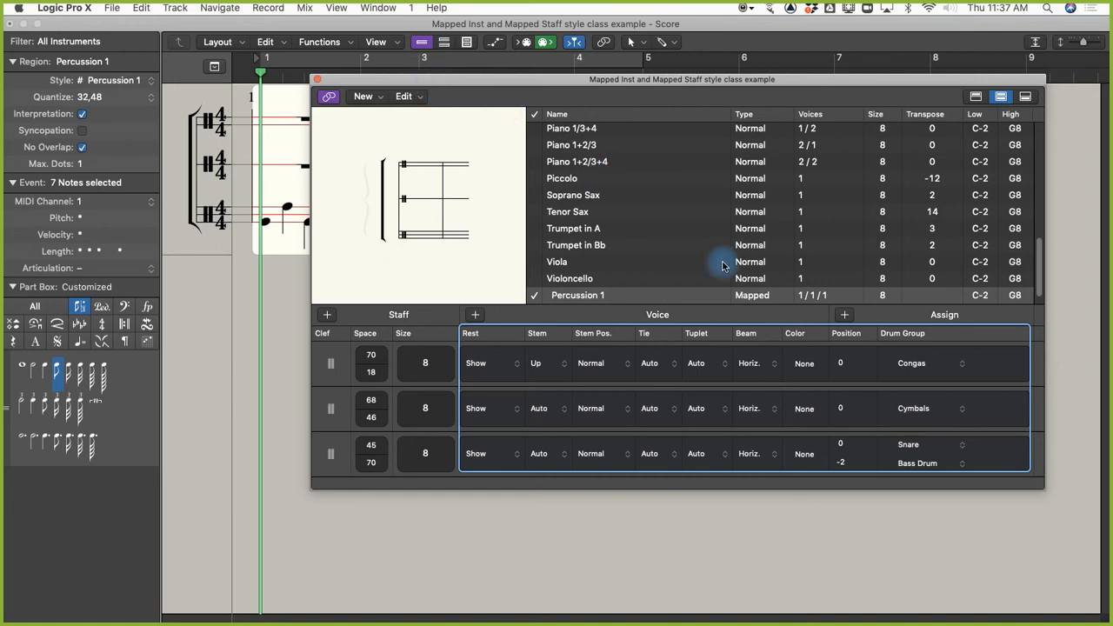
# Try assigning the scapegoat drum group to the top staff and check its effect on the conga notes in the score
pyautogui.click(911, 409)
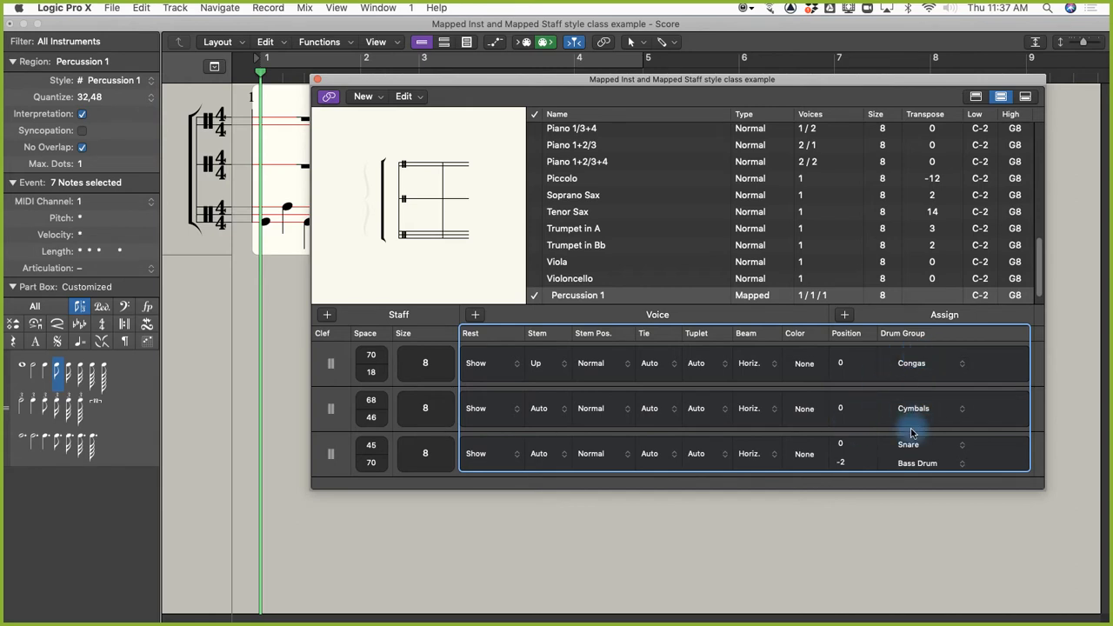
pyautogui.click(913, 367)
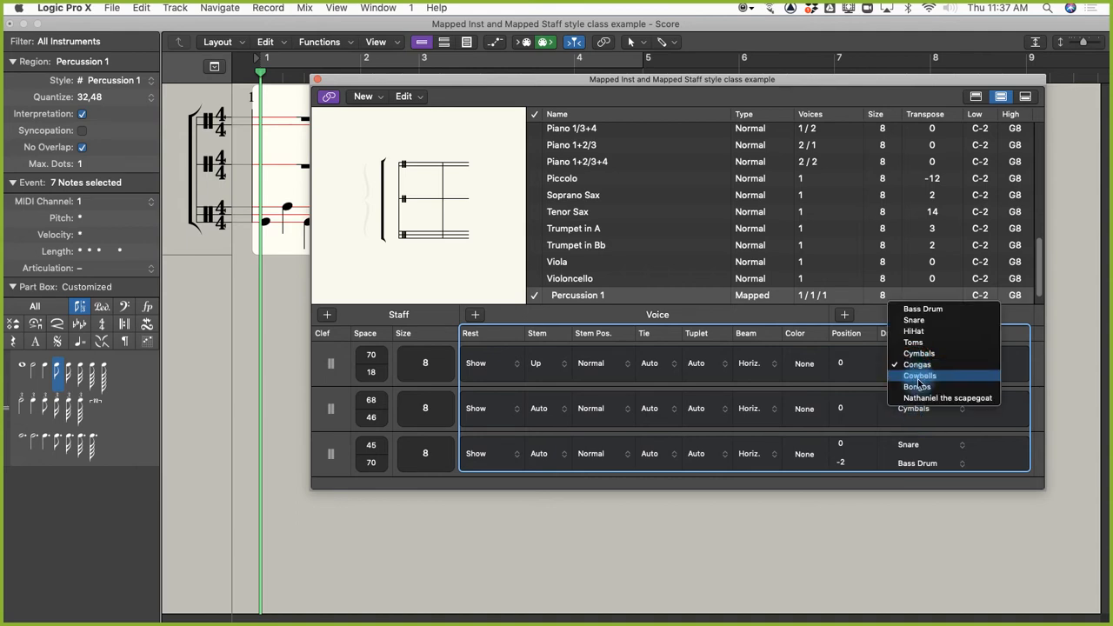
pyautogui.click(921, 399)
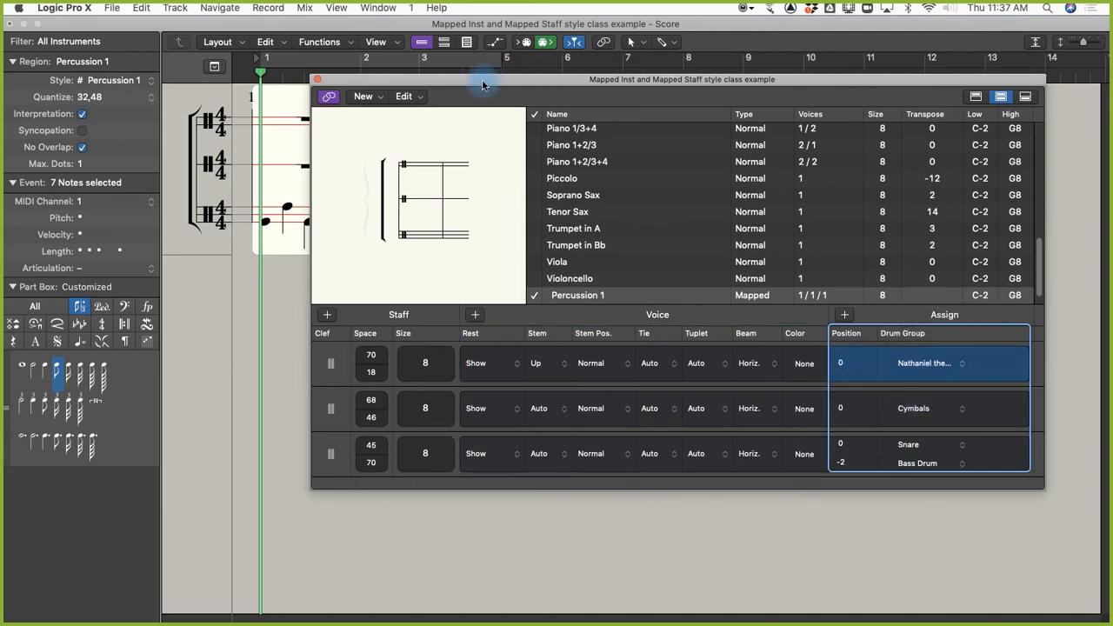
pyautogui.moveTo(483, 80); pyautogui.dragTo(480, 259)
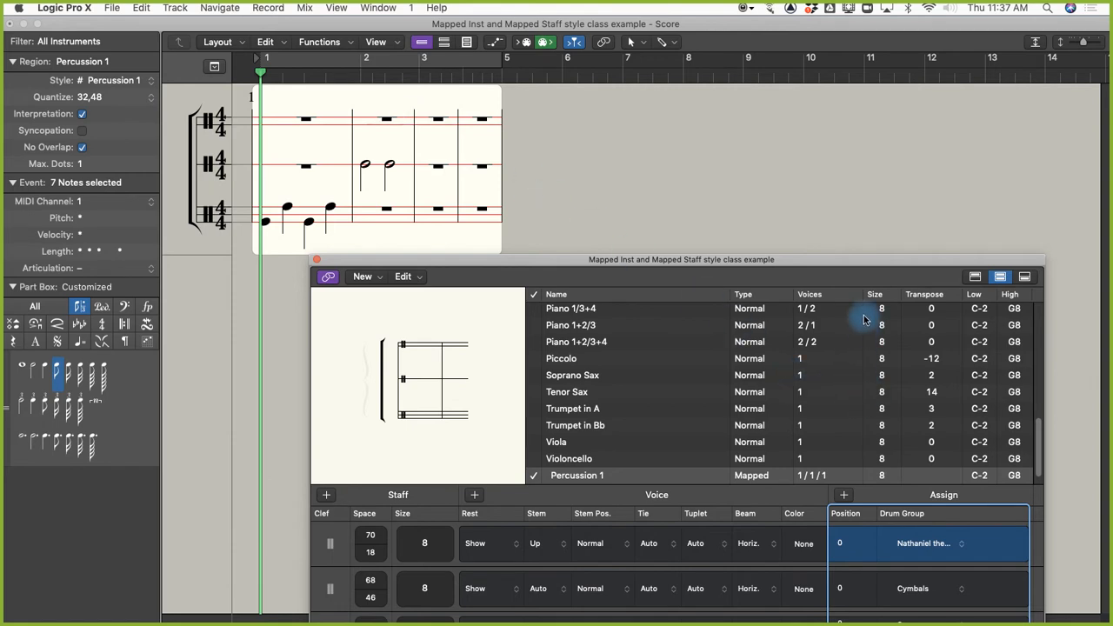
# Reassign the top staff of Percussion 1 to the Congas drum group
pyautogui.moveTo(831, 260); pyautogui.dragTo(800, 121)
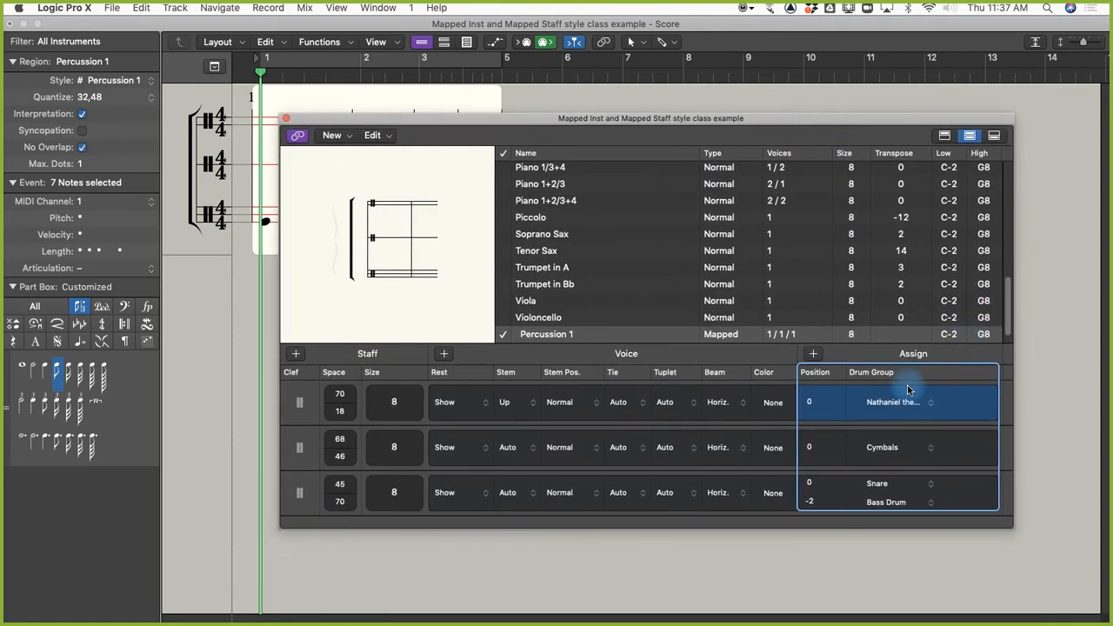
pyautogui.click(880, 405)
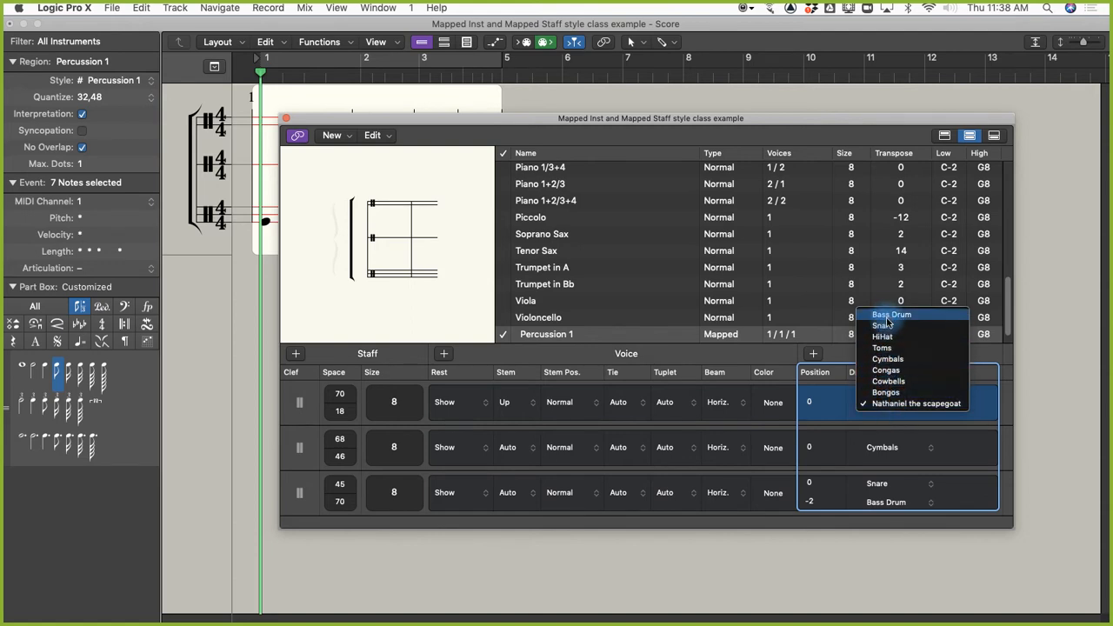
pyautogui.click(888, 370)
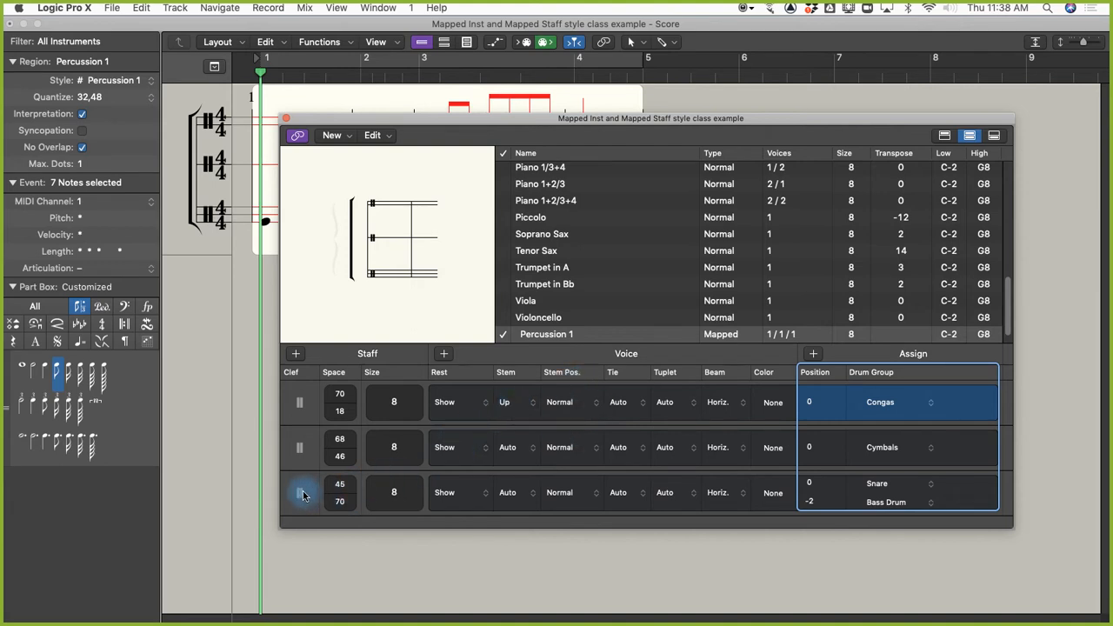
# Delete the Congas and Cymbals staves from the Percussion 1 staff style
pyautogui.click(305, 402)
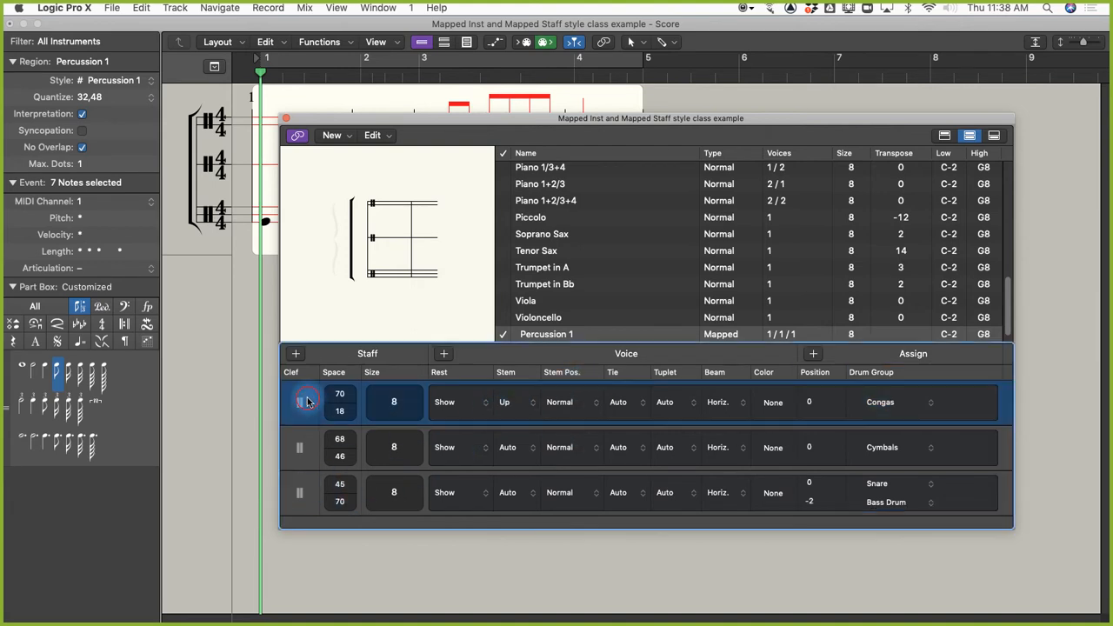
pyautogui.press('BackSpace')
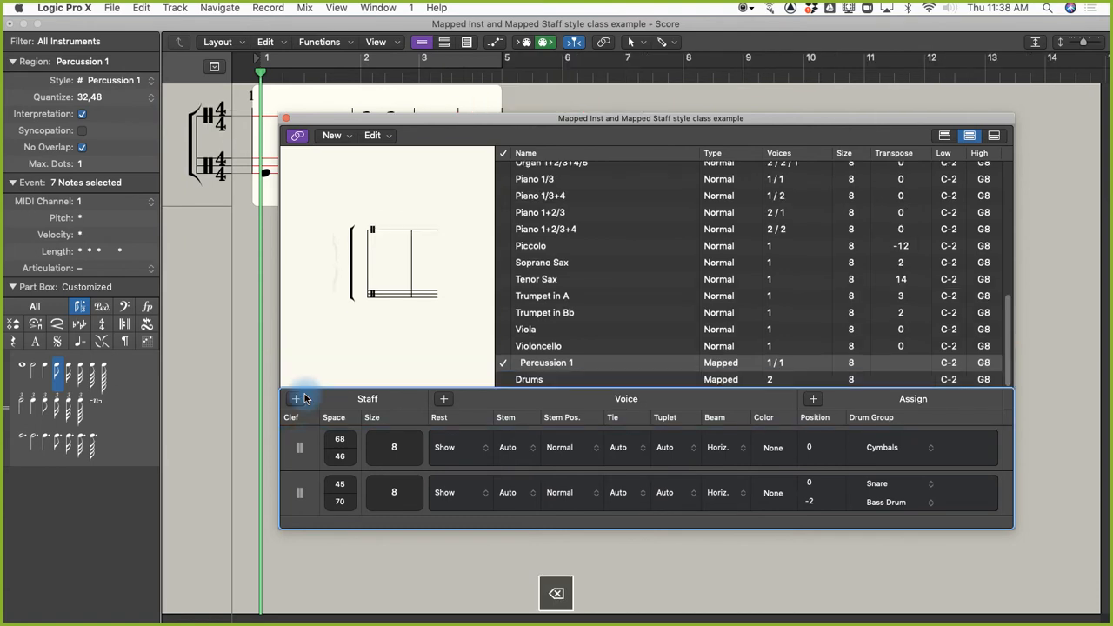
pyautogui.click(301, 450)
pyautogui.press('BackSpace')
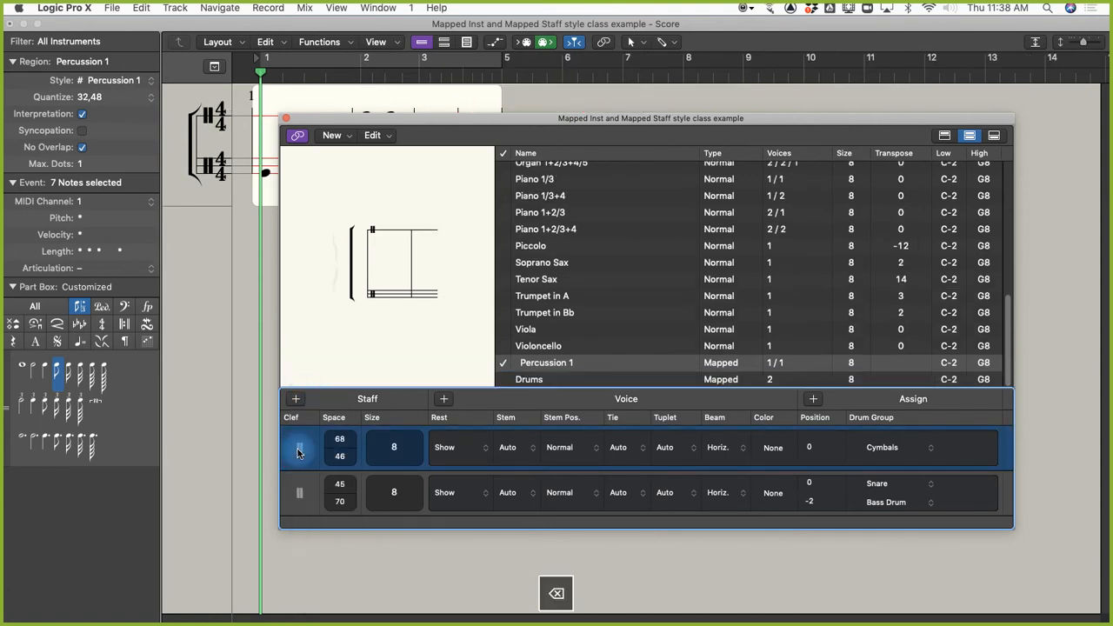
# Delete the Cymbals staff and add two voices to the remaining snare/bass drum staff of Percussion 1
pyautogui.press('BackSpace')
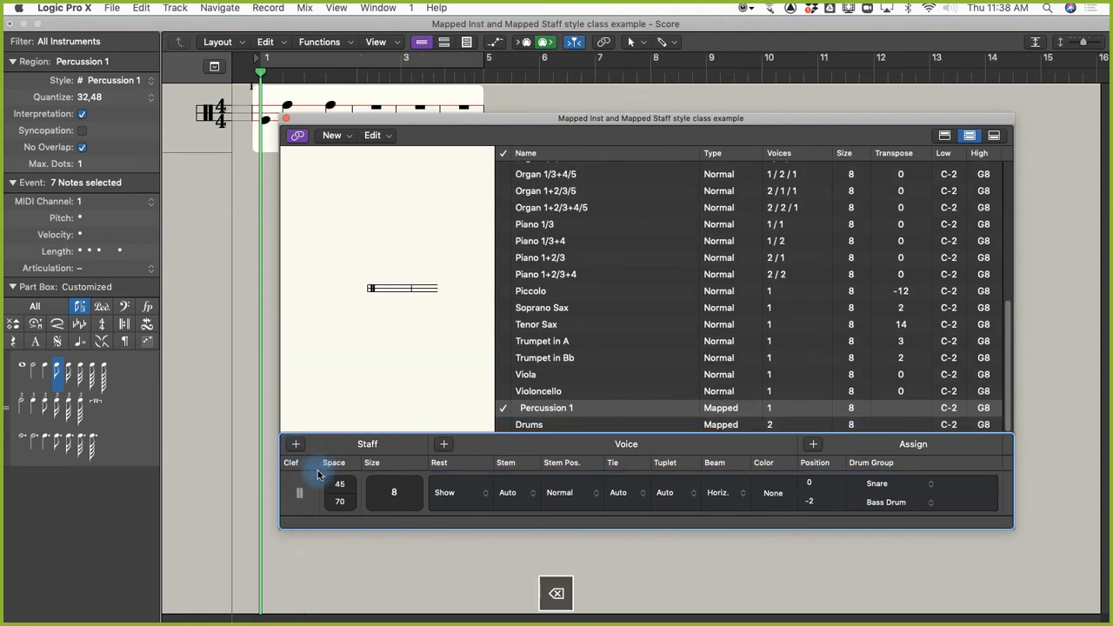
pyautogui.click(445, 445)
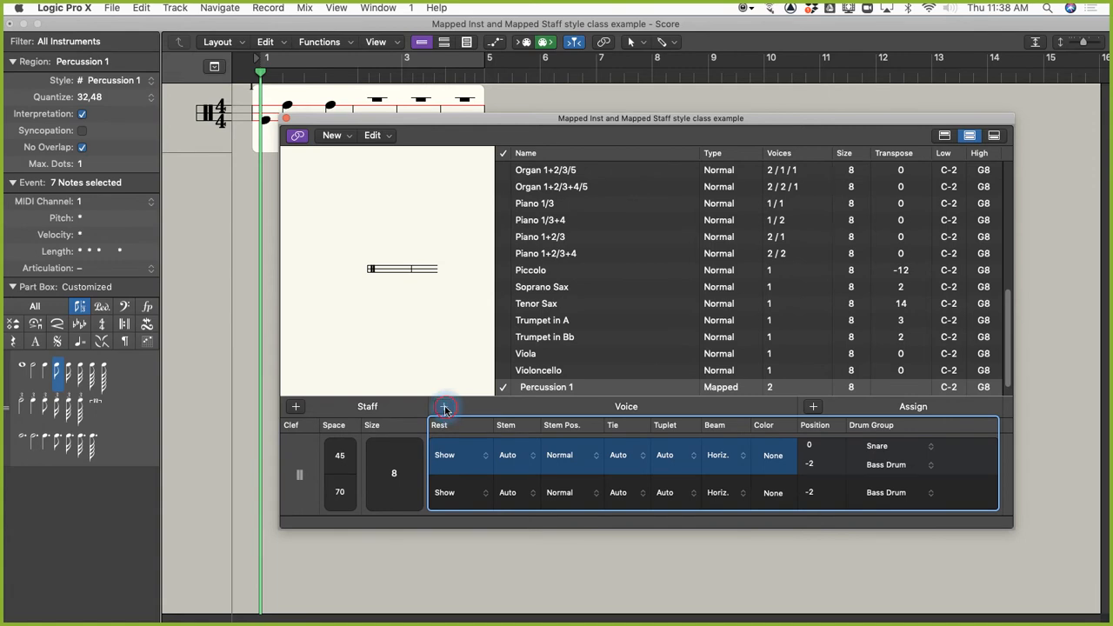
pyautogui.click(445, 407)
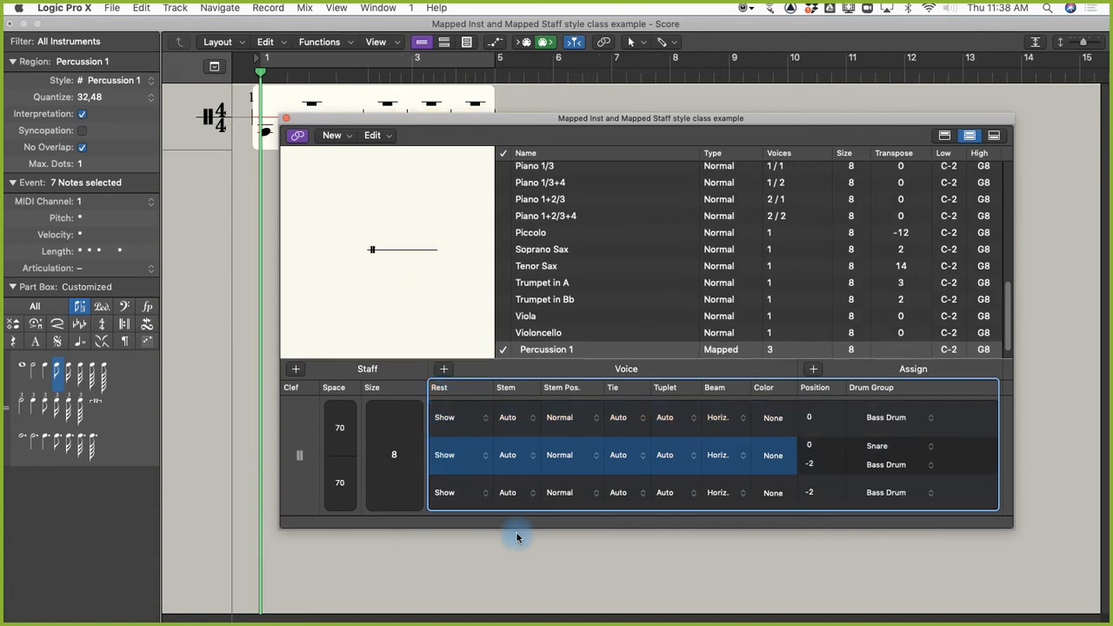
pyautogui.click(296, 450)
pyautogui.click(312, 498)
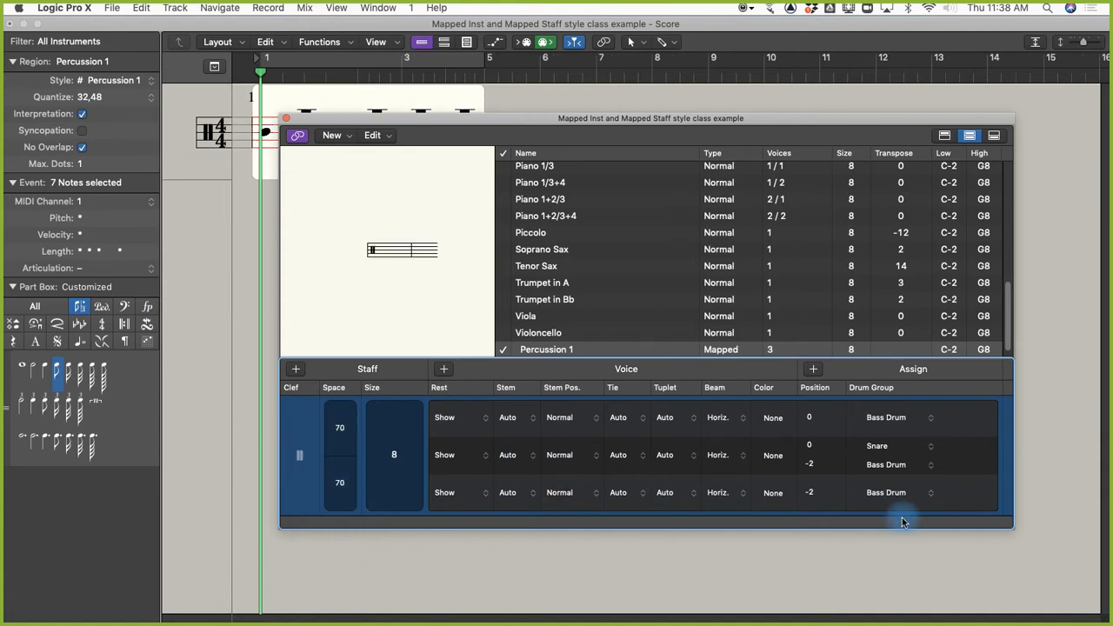
# Set the lowest voice's Bass Drum position to -4 and add a Snare assignment at position -2 in that voice
pyautogui.click(811, 494)
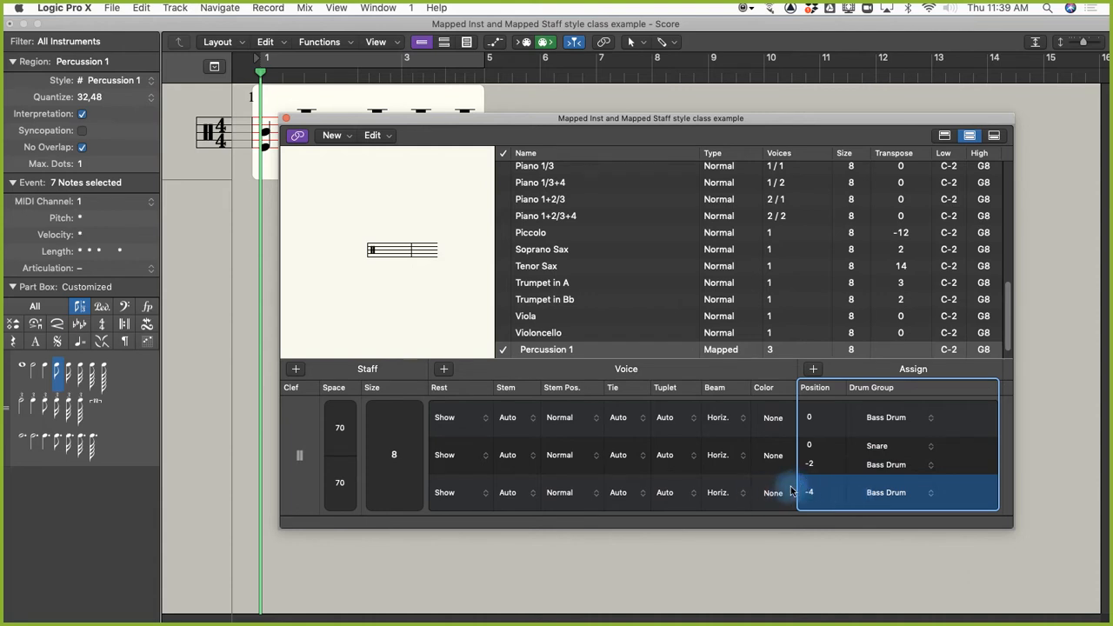
pyautogui.click(813, 371)
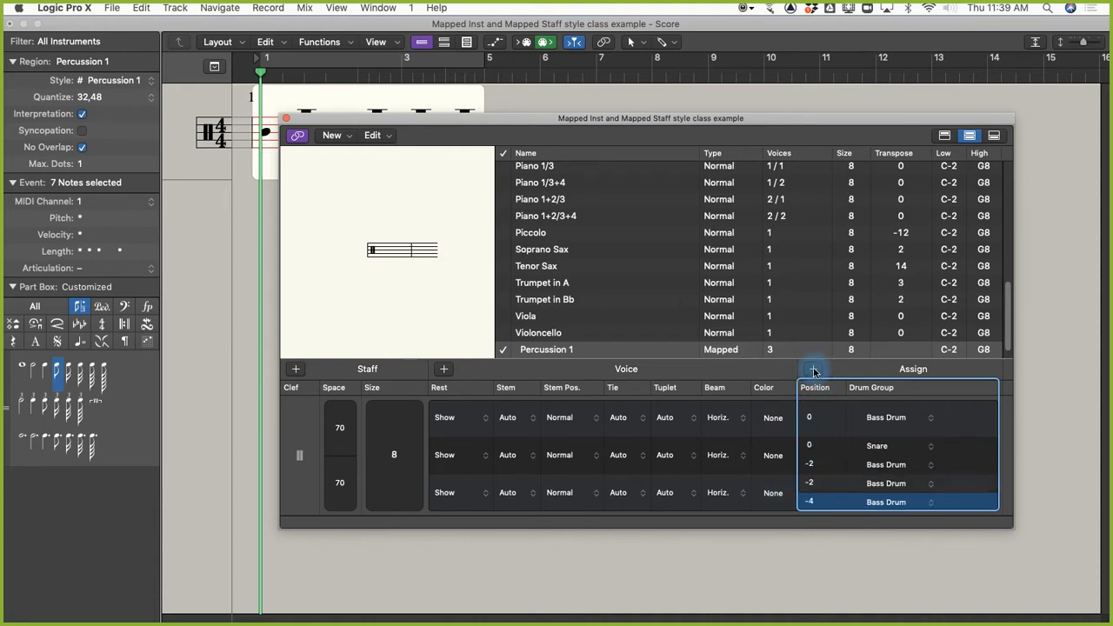
pyautogui.click(882, 486)
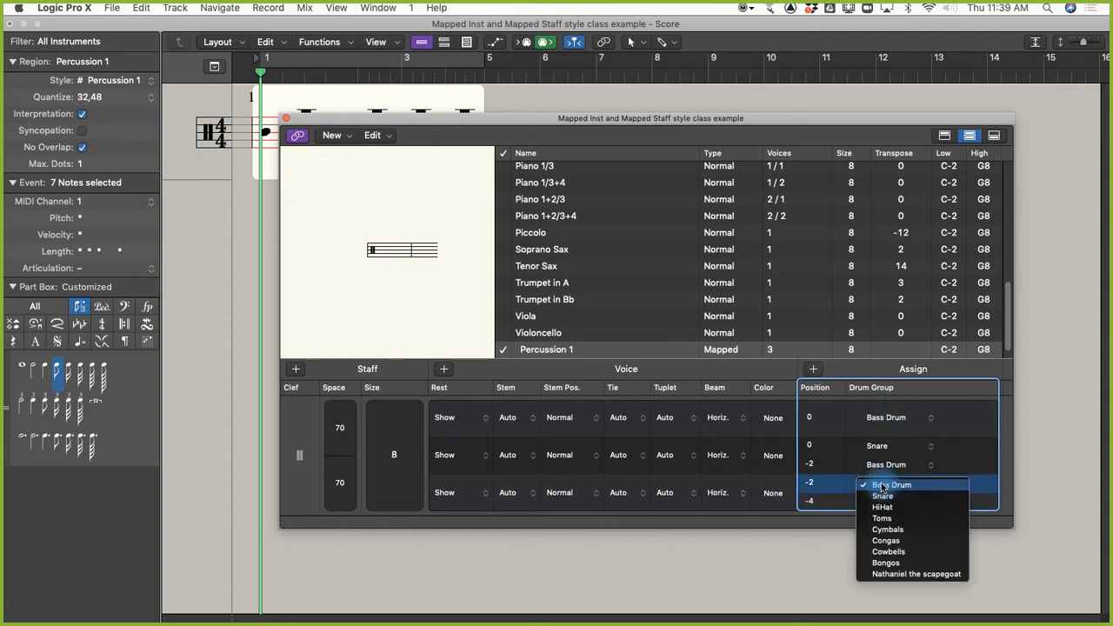
pyautogui.click(884, 500)
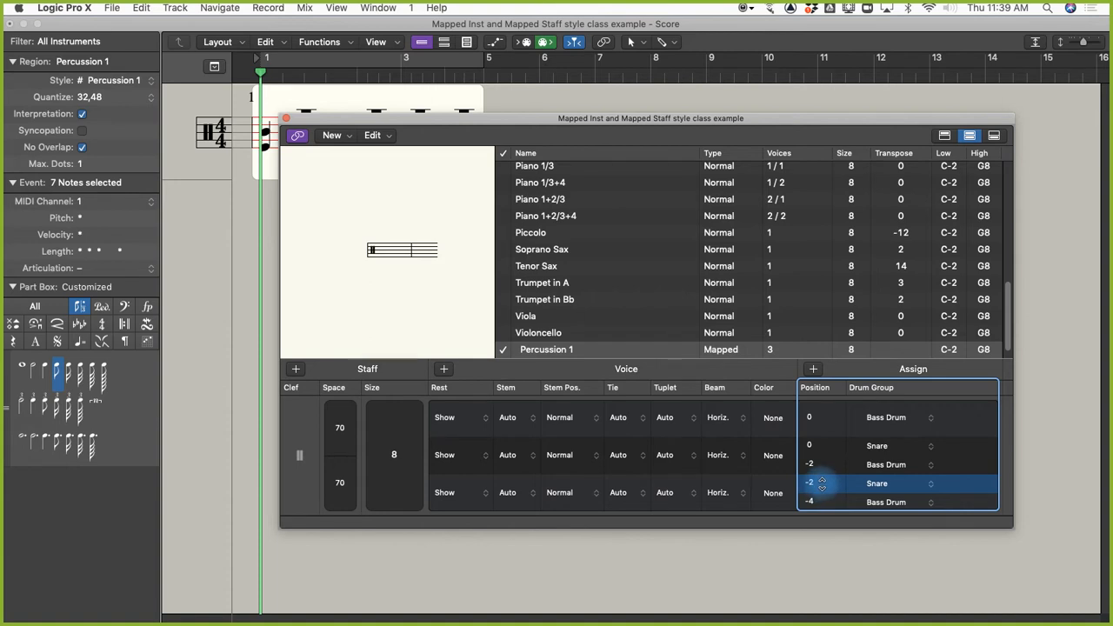
# Change the middle voice's Bass Drum assignment to Cymbals at position +1 and uncover the notation in the score
pyautogui.click(878, 466)
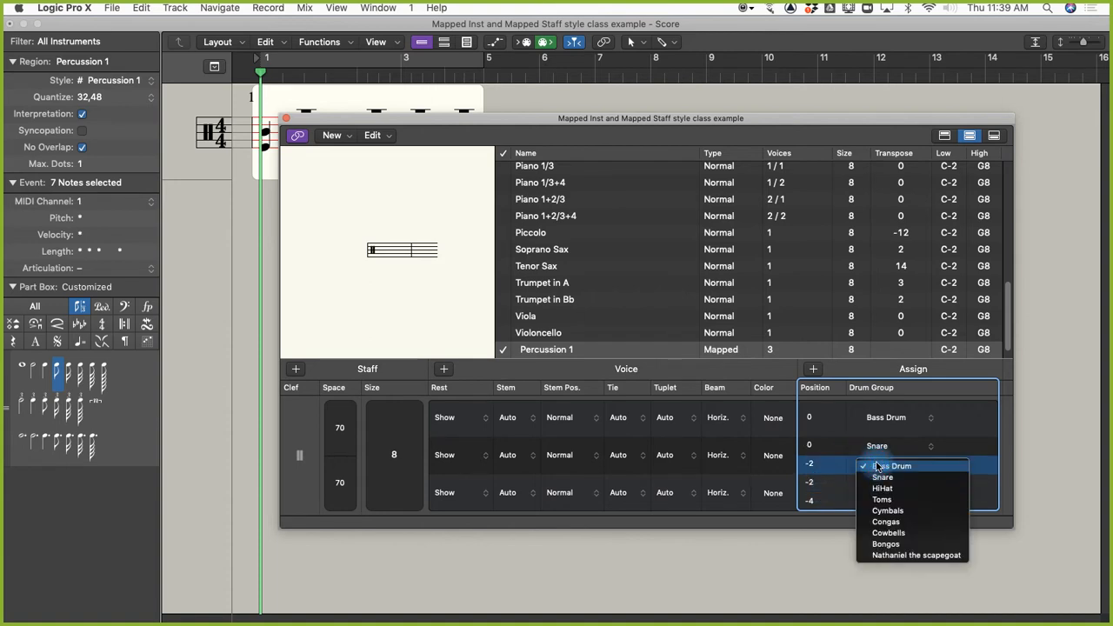
pyautogui.click(886, 511)
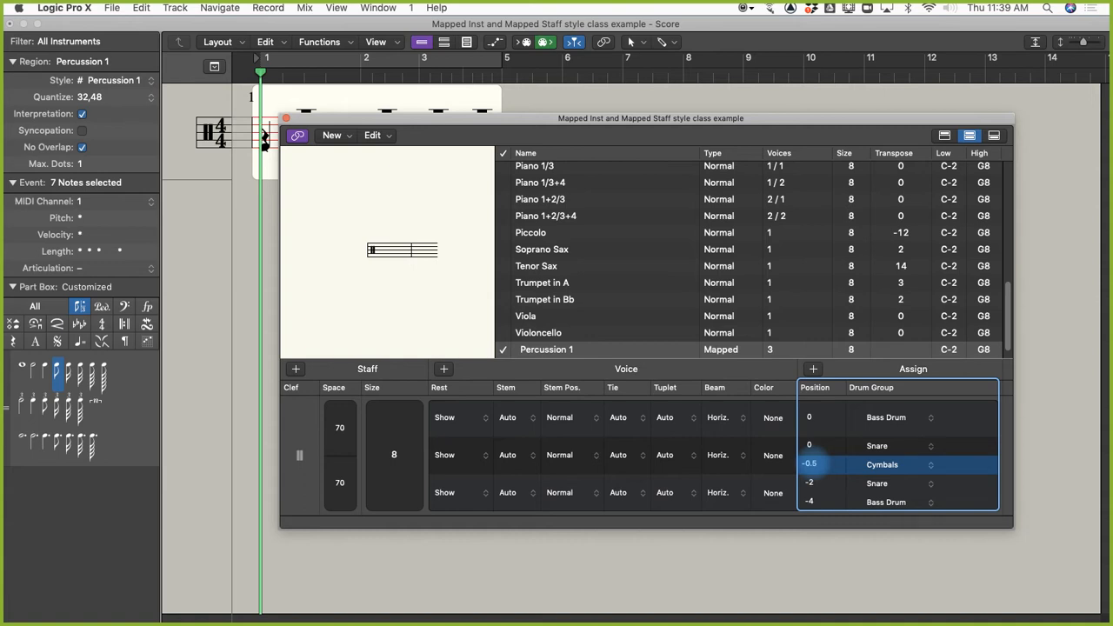
pyautogui.moveTo(809, 464); pyautogui.dragTo(809, 461)
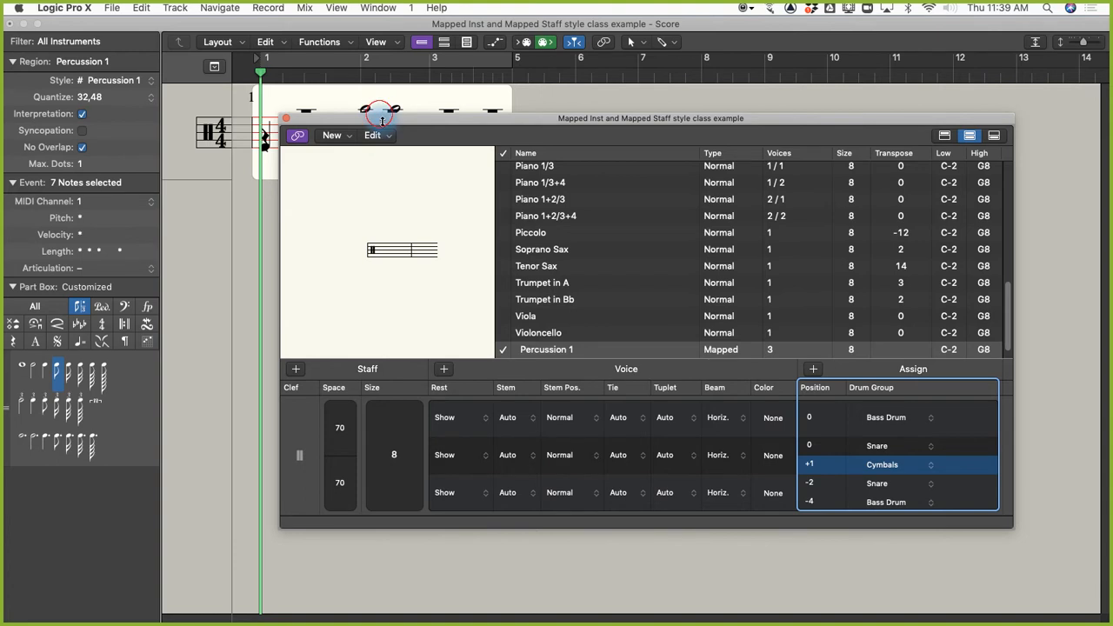
pyautogui.moveTo(380, 114); pyautogui.dragTo(381, 188)
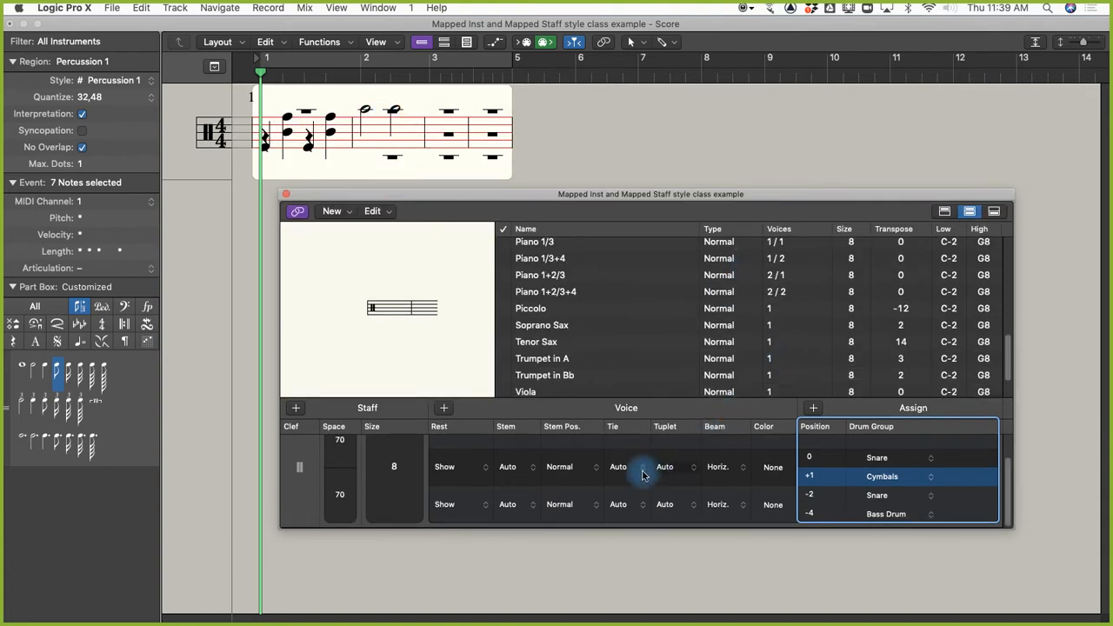
pyautogui.click(705, 157)
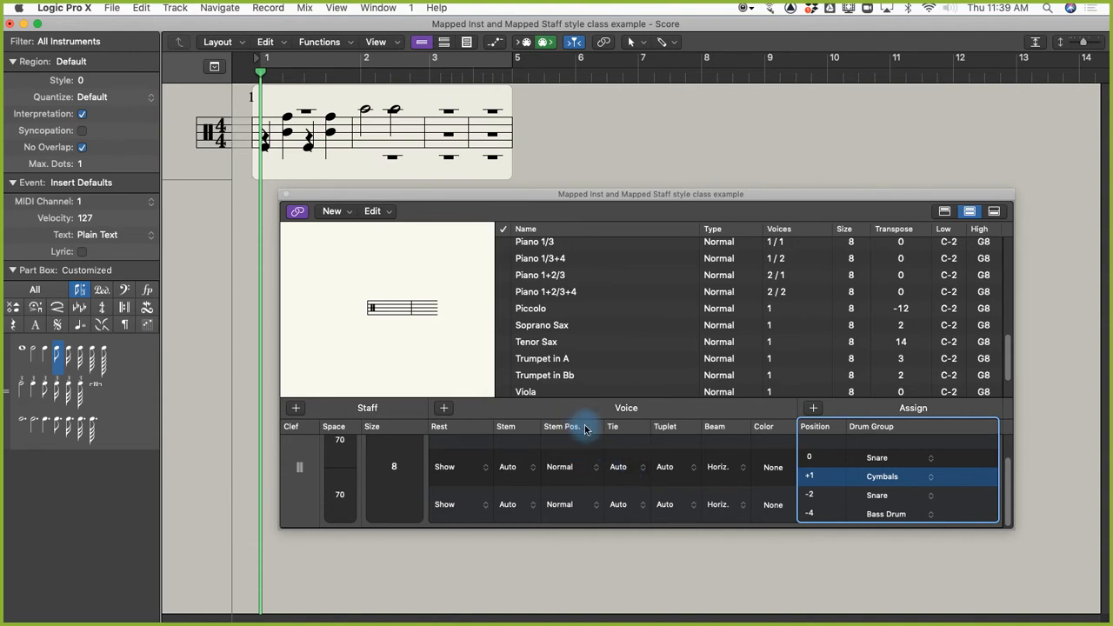
# Set the stem direction of the lowest voice, holding Snare and Bass Drum, to Down
pyautogui.click(509, 508)
pyautogui.click(509, 508)
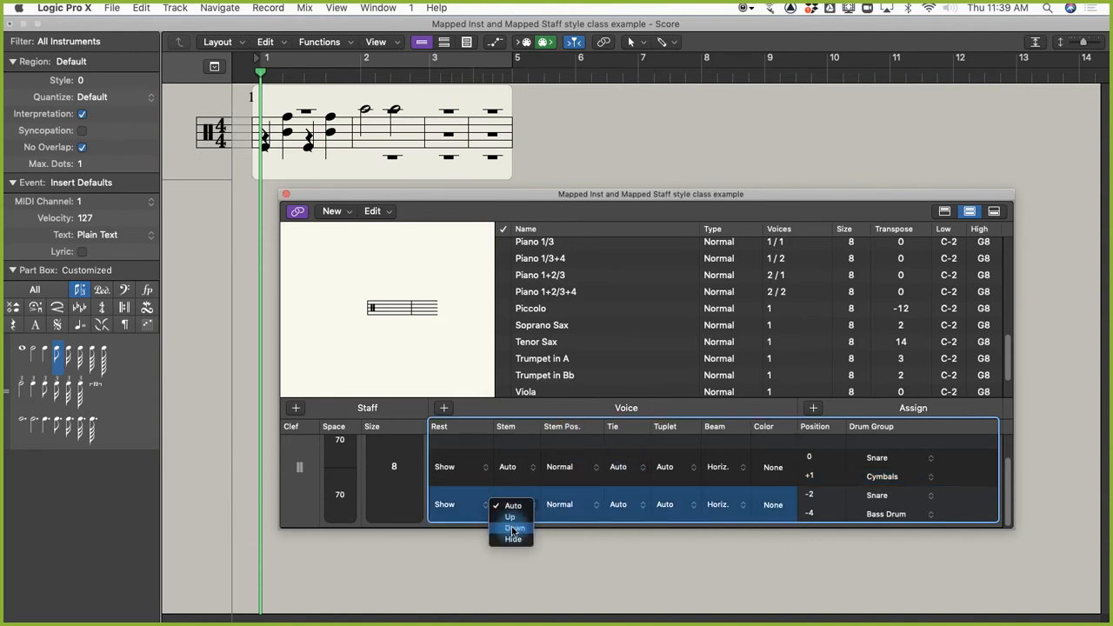
pyautogui.click(513, 539)
pyautogui.scroll(3, 792, 444)
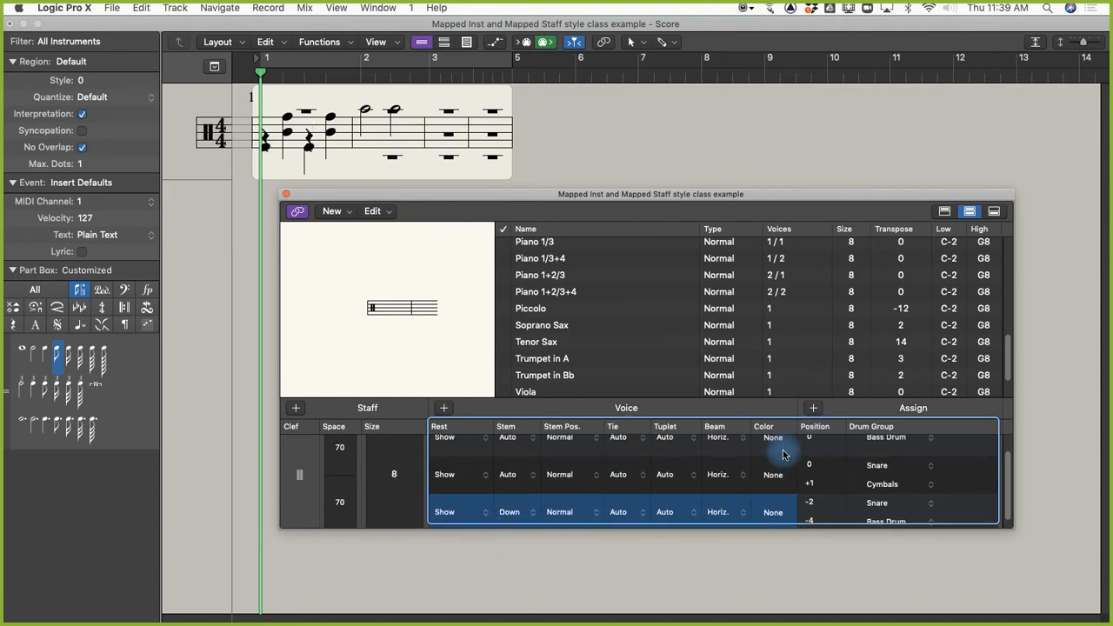
pyautogui.scroll(-3, 783, 454)
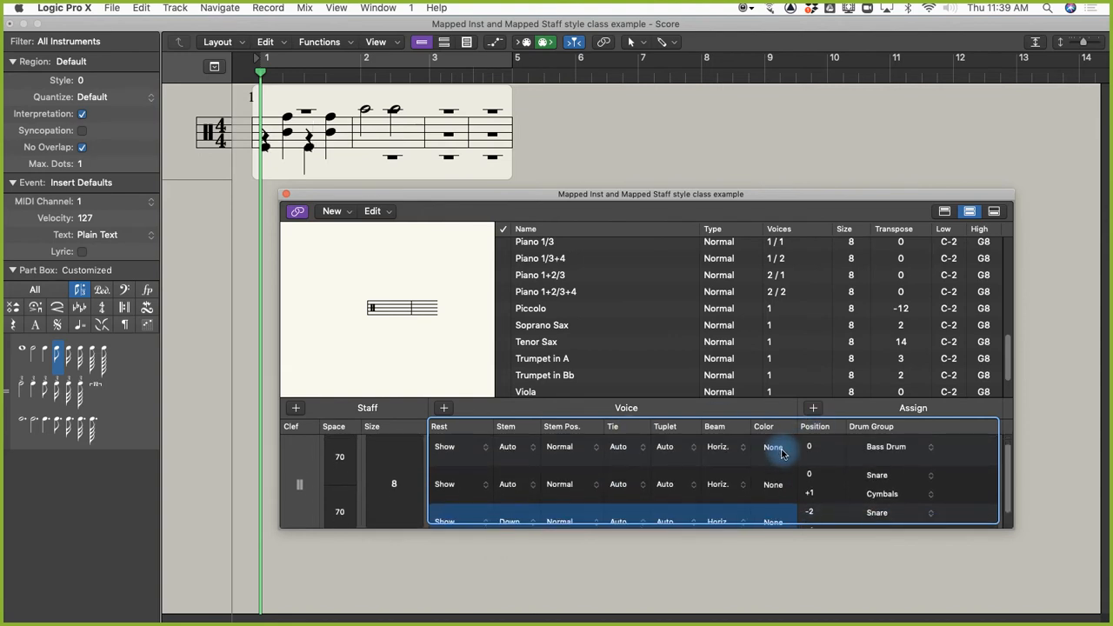
pyautogui.scroll(3, 881, 492)
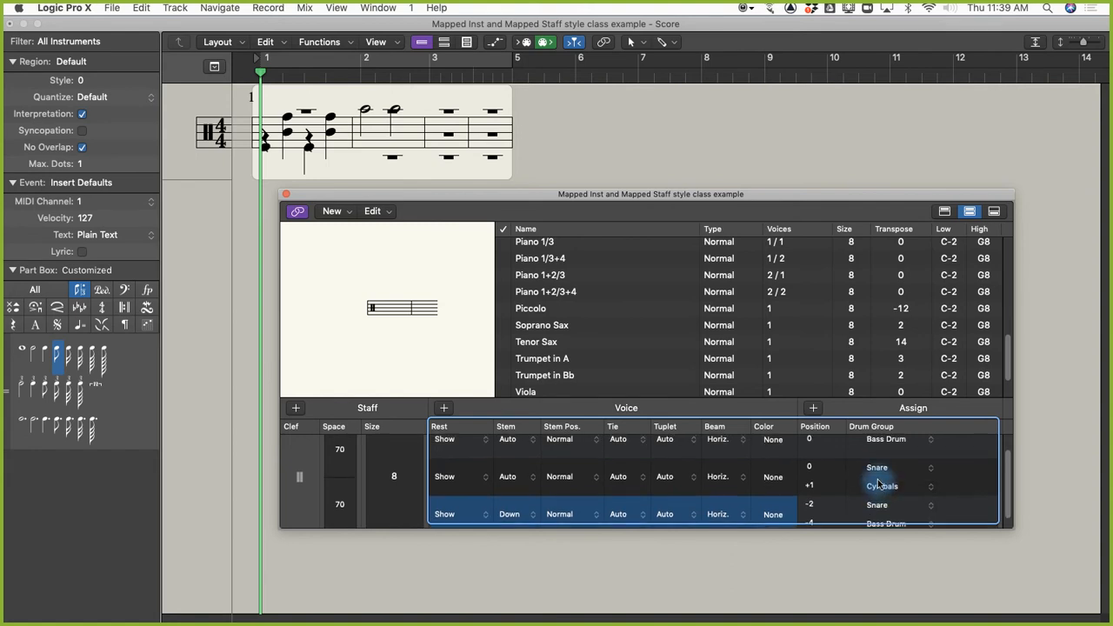
# Delete the Snare assignment from the middle voice, leaving only Cymbals there
pyautogui.click(879, 487)
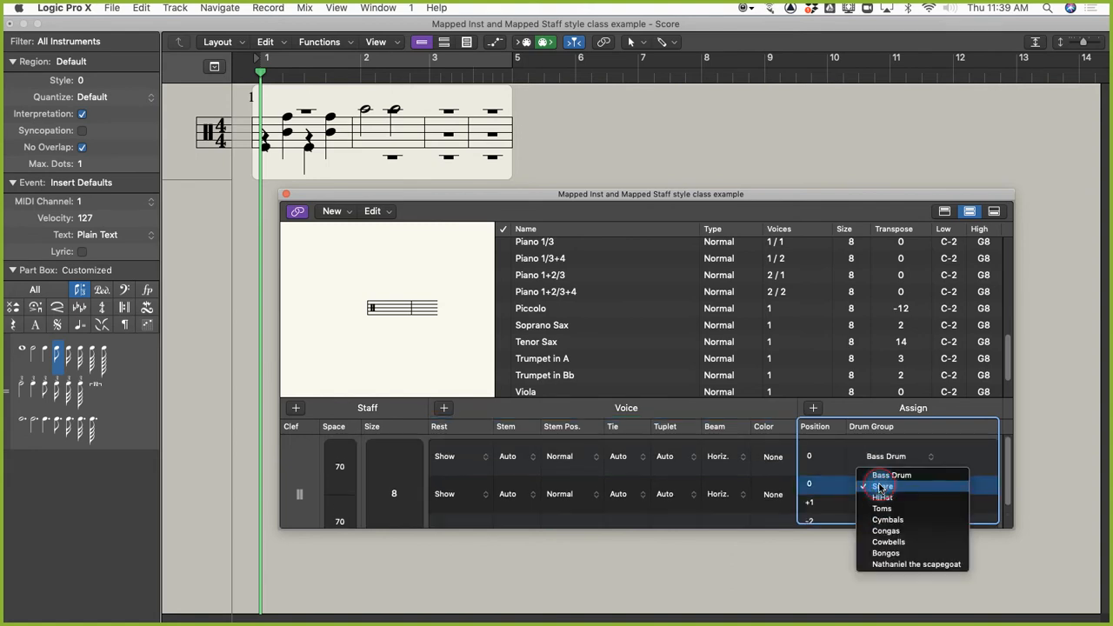
pyautogui.click(892, 488)
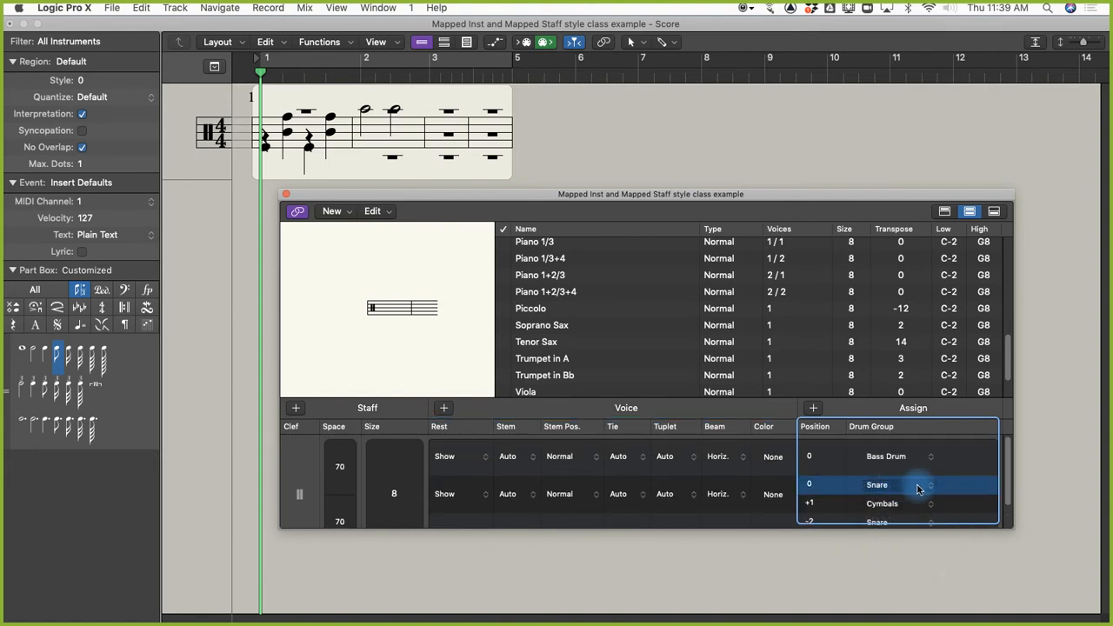
pyautogui.press('BackSpace')
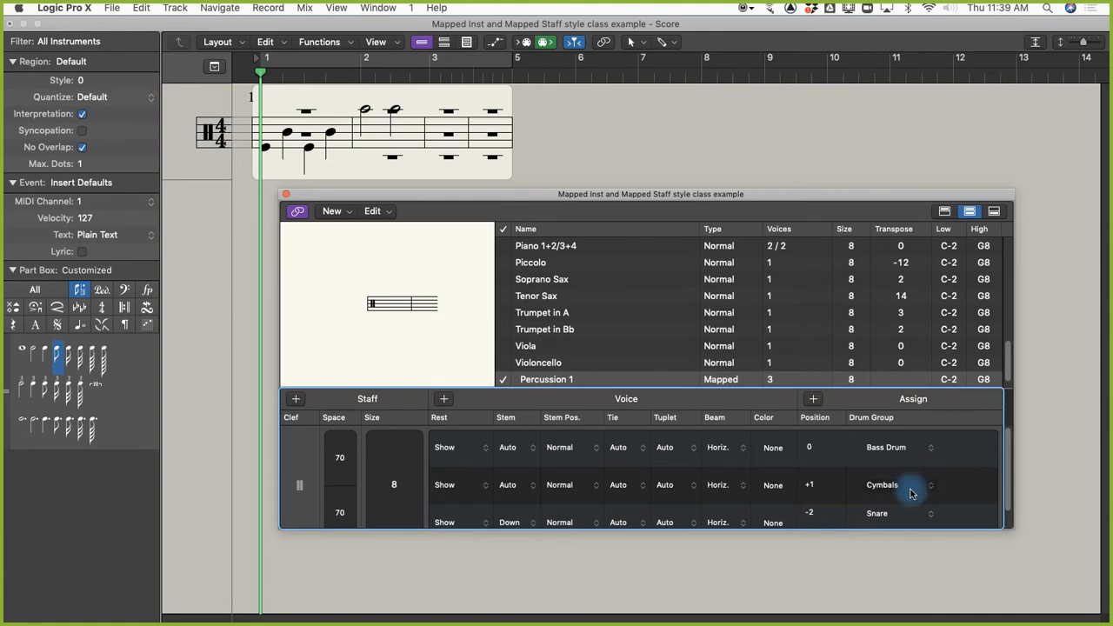
pyautogui.scroll(-1, 912, 490)
pyautogui.click(877, 497)
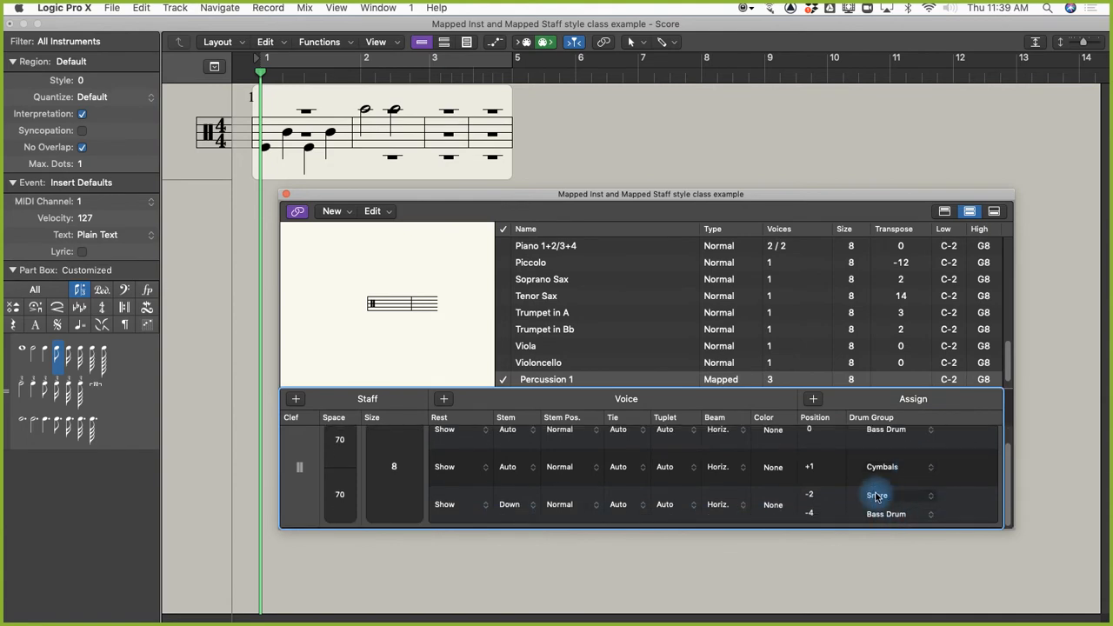
pyautogui.scroll(1, 877, 497)
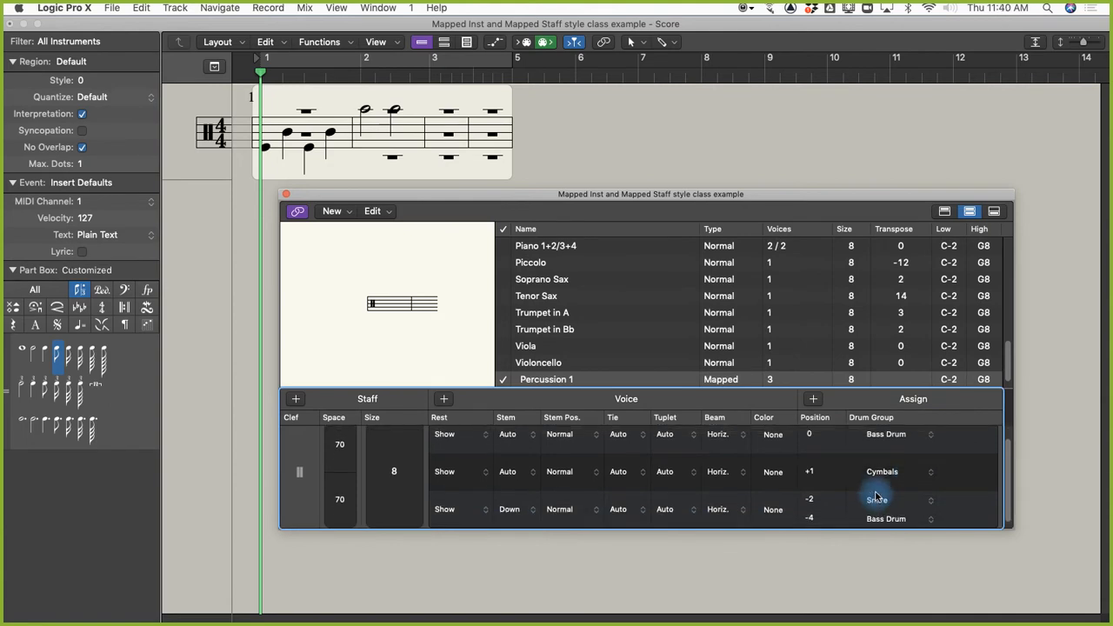
# Assign the top voice to the Congas drum group and set its stem direction to Up
pyautogui.click(887, 441)
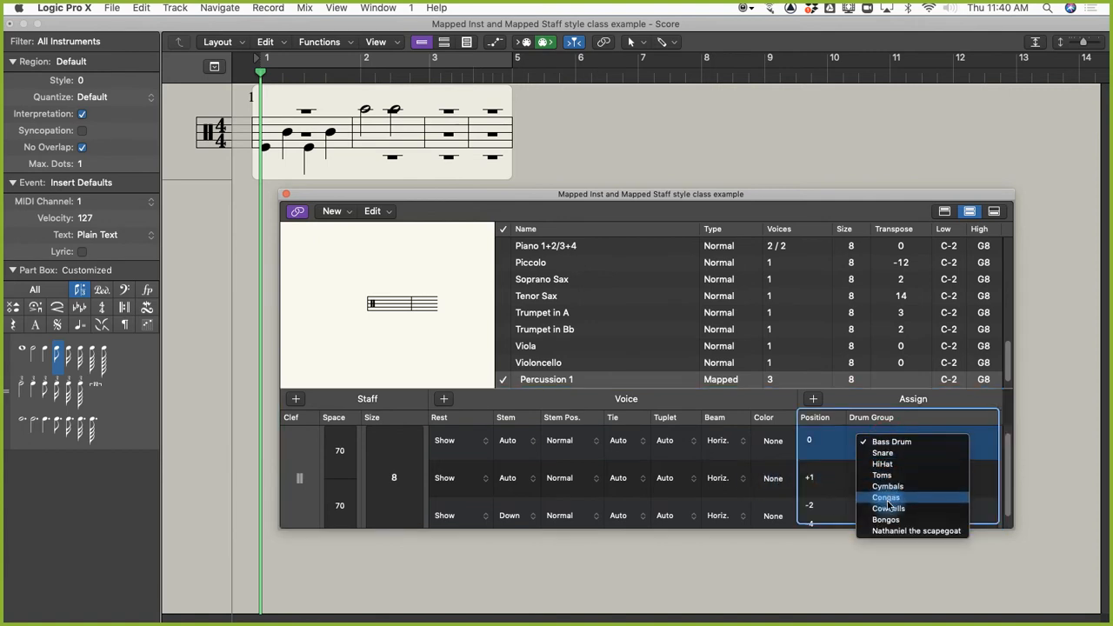
pyautogui.click(735, 469)
pyautogui.click(507, 441)
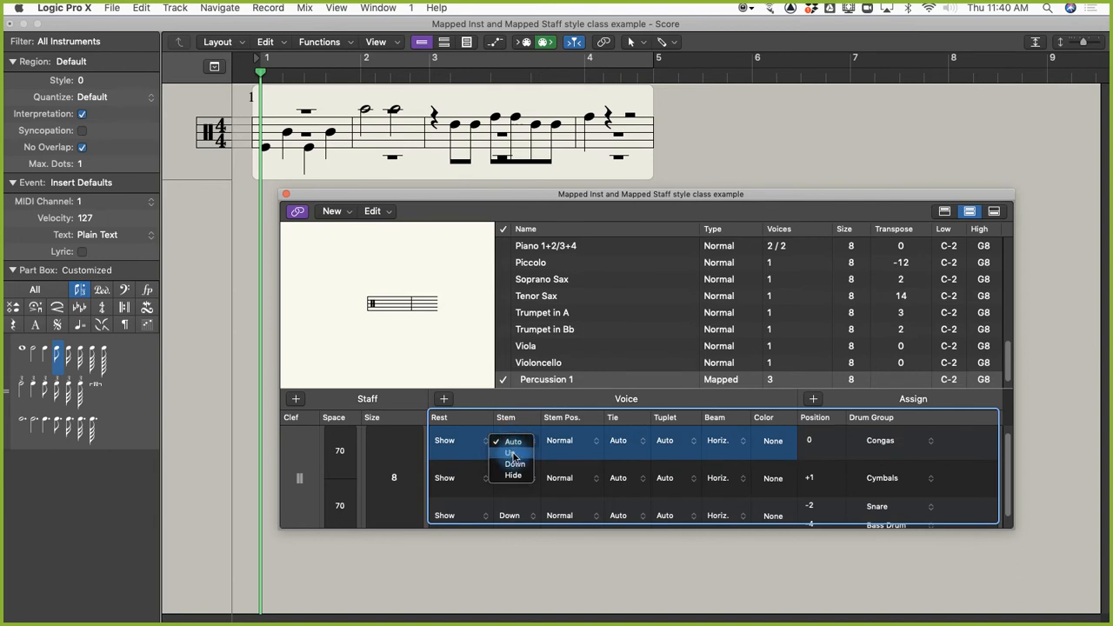
pyautogui.click(513, 458)
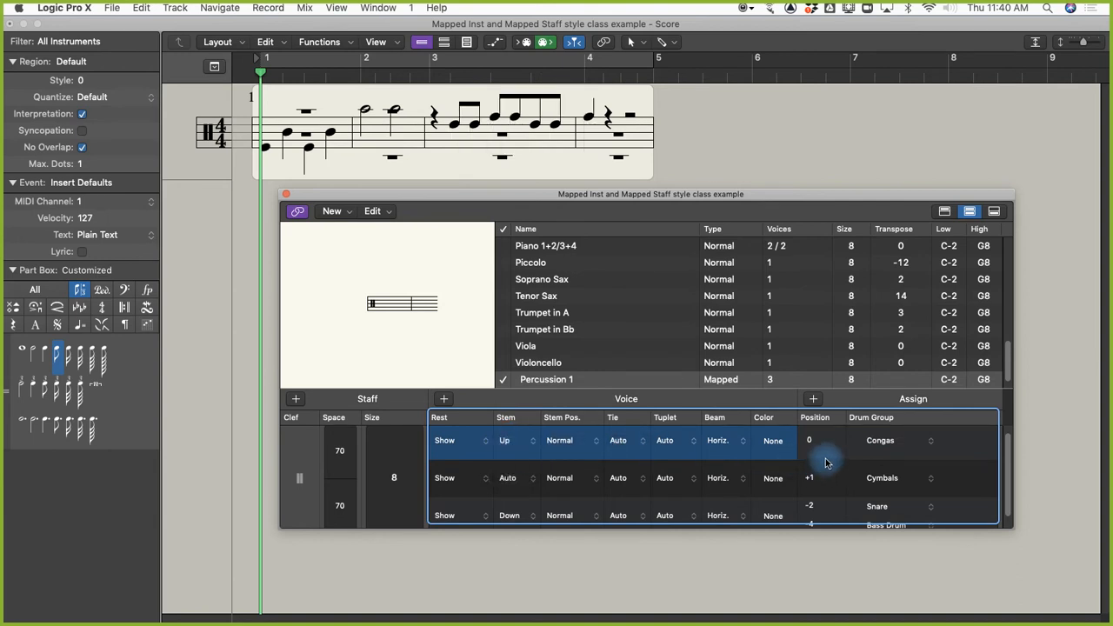
# Check the bass drum, snare, cymbal and conga notes in the score and briefly play back the first bar
pyautogui.click(266, 149)
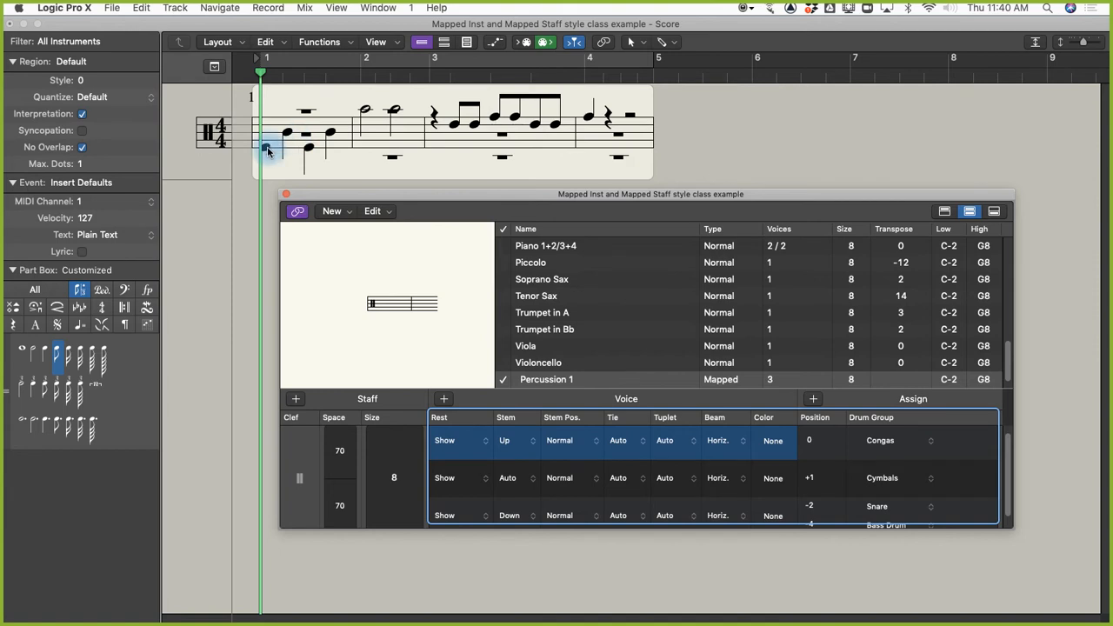
pyautogui.click(288, 133)
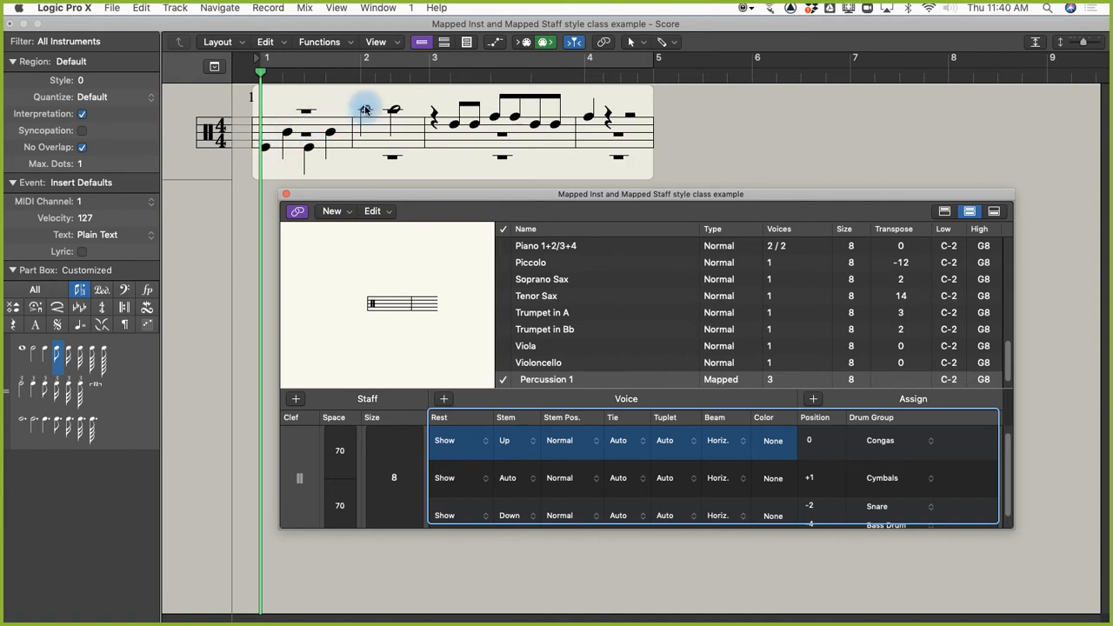
pyautogui.click(455, 125)
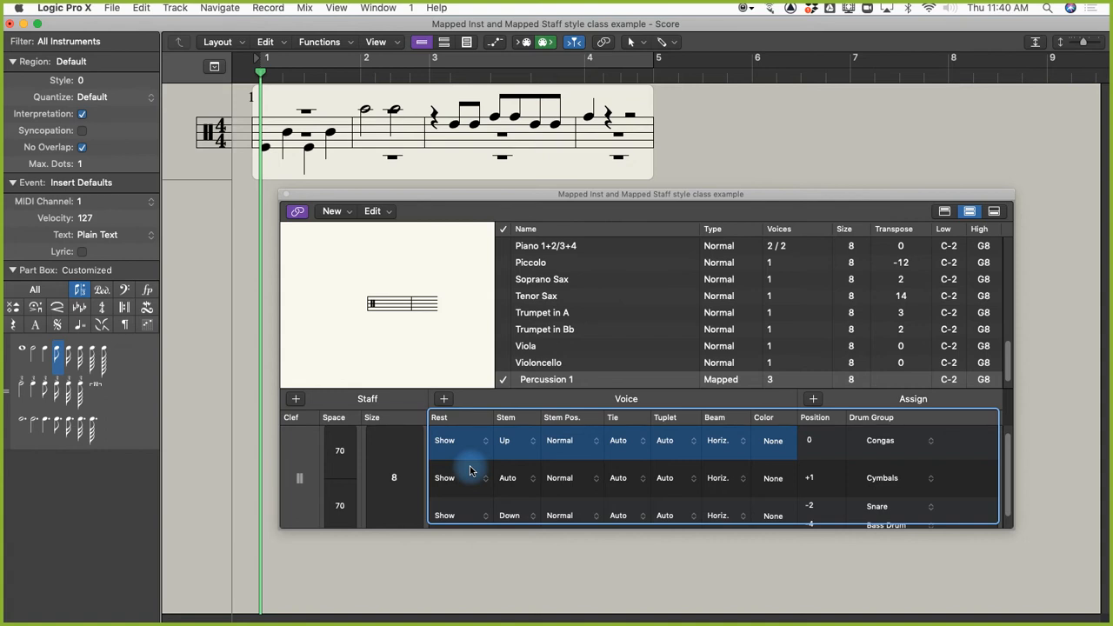
pyautogui.press('space')
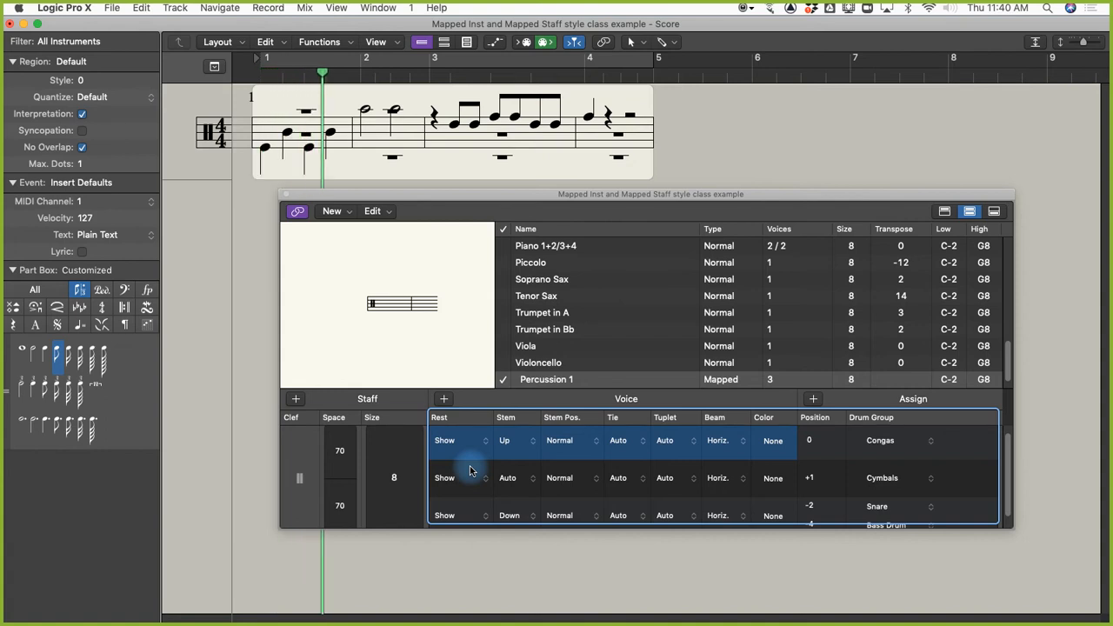
pyautogui.press('space')
# Move the score and staff style windows aside, then close both to uncover the Tracks and Environment windows
pyautogui.moveTo(286, 21); pyautogui.dragTo(424, 328)
pyautogui.moveTo(376, 195); pyautogui.dragTo(365, 80)
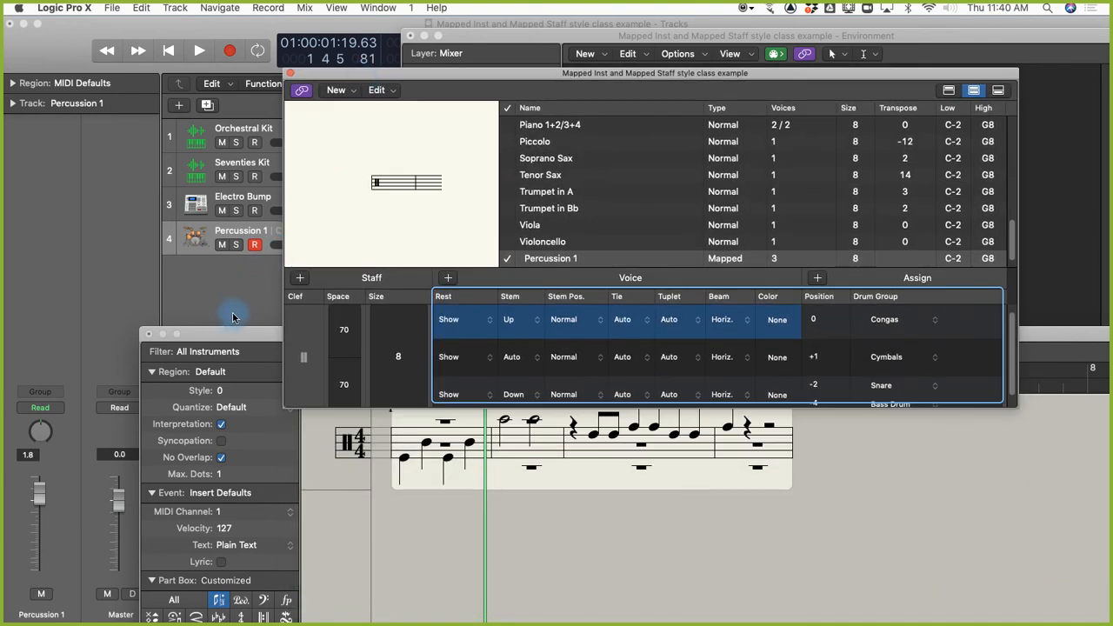
pyautogui.moveTo(227, 331); pyautogui.dragTo(245, 24)
pyautogui.moveTo(309, 74); pyautogui.dragTo(292, 91)
pyautogui.click(274, 91)
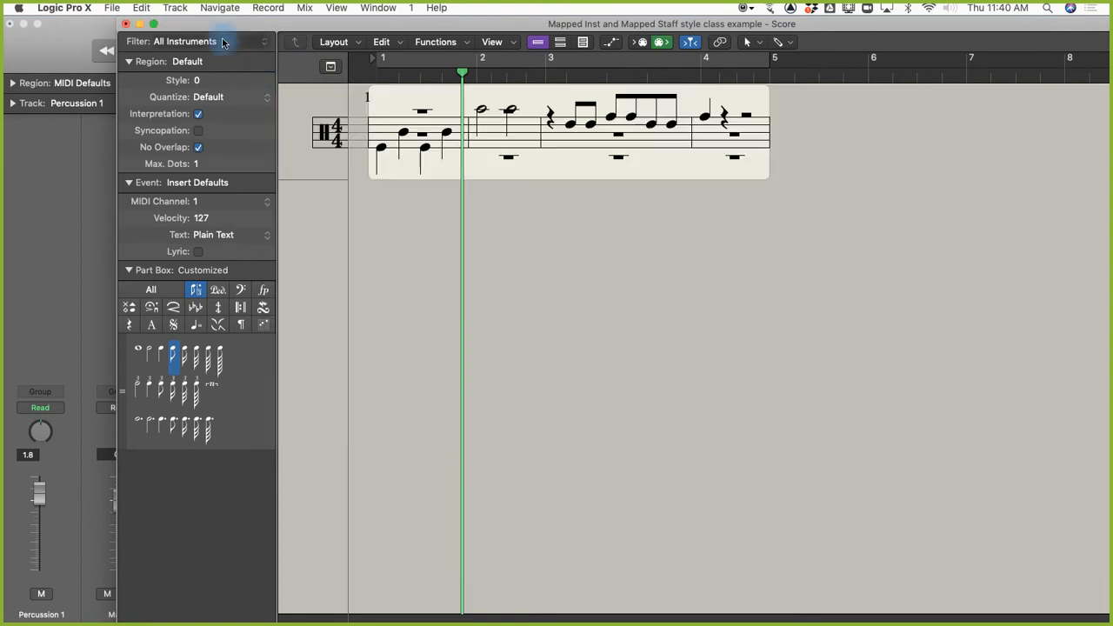
pyautogui.click(125, 25)
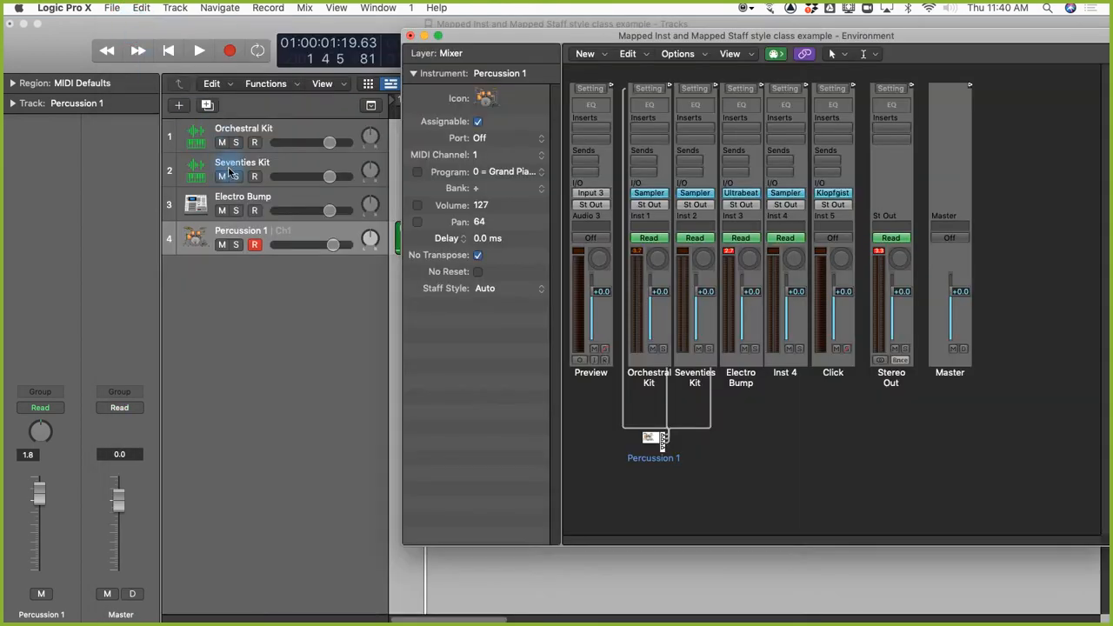
# Bring the Tracks window forward, briefly play the Percussion 1 track and solo the Electro Bump track
pyautogui.click(273, 235)
pyautogui.press('space')
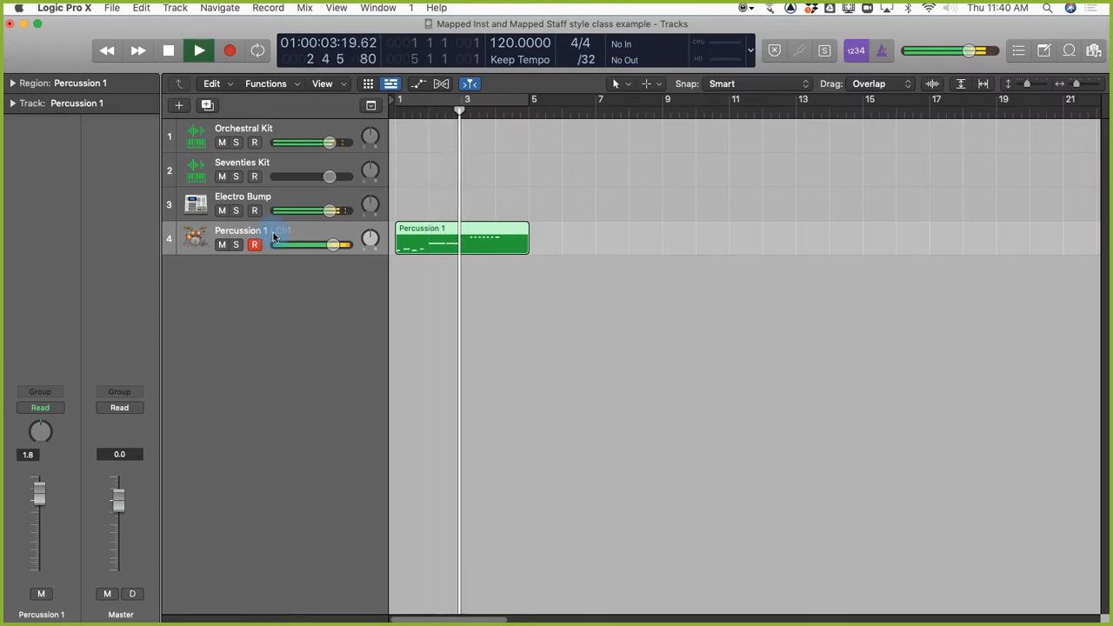
pyautogui.press('space')
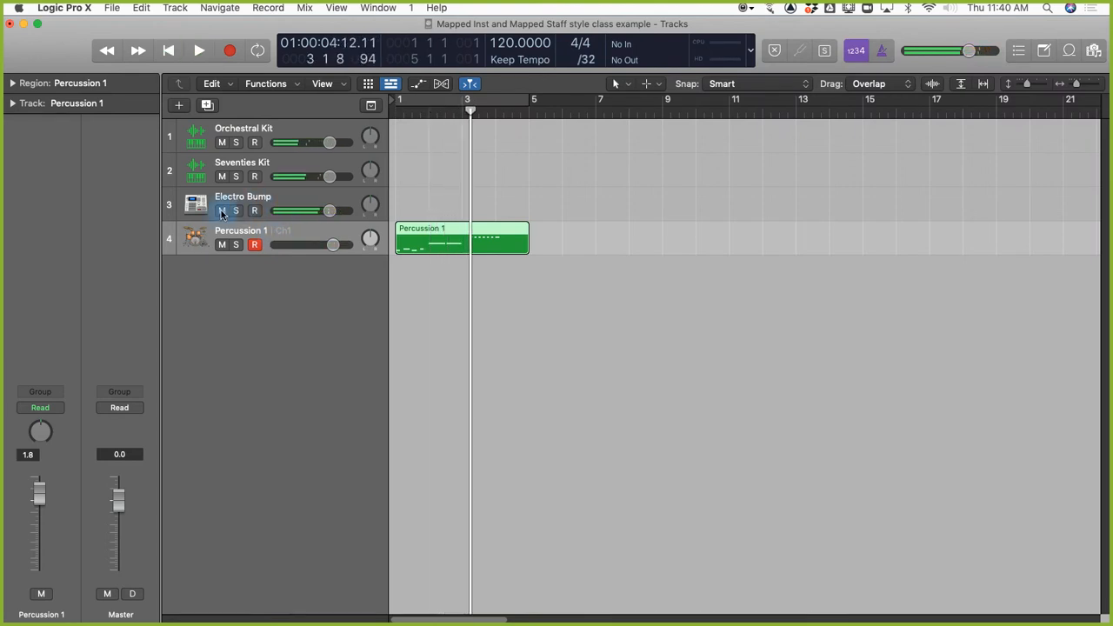
pyautogui.click(236, 210)
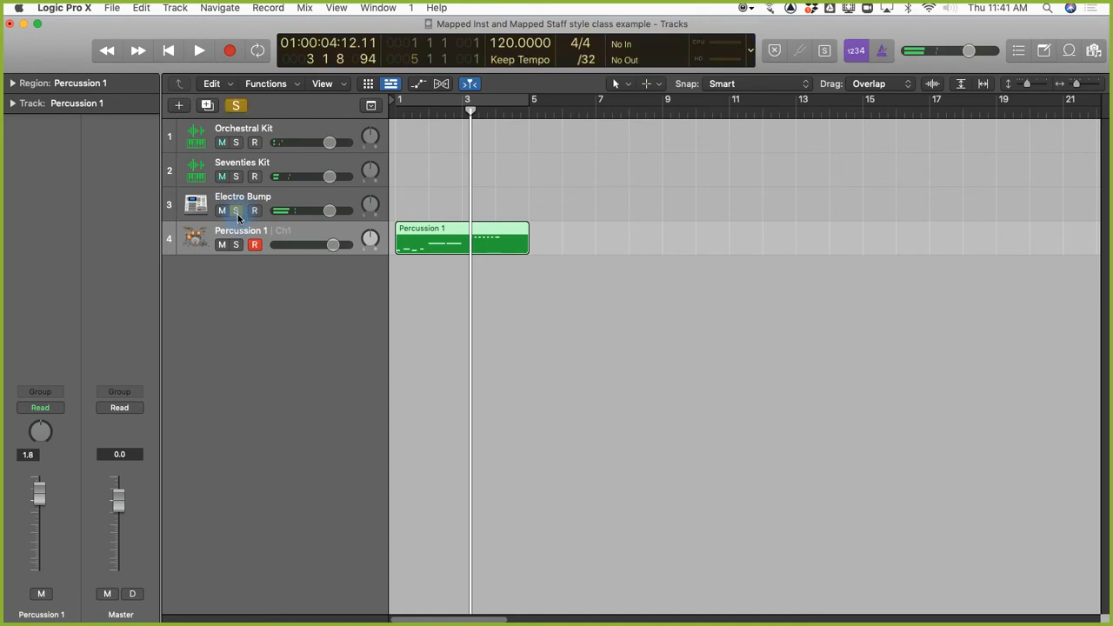
# Play the project briefly with Electro Bump soloed, stop playback and remove the solo from the Electro Bump track
pyautogui.press('space')
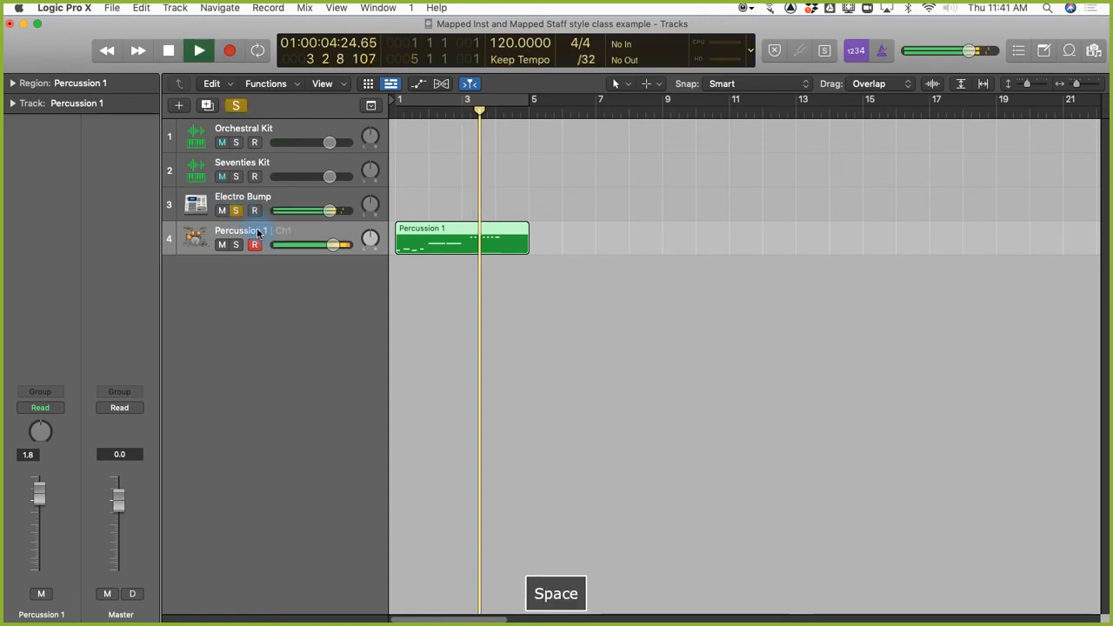
pyautogui.press('space')
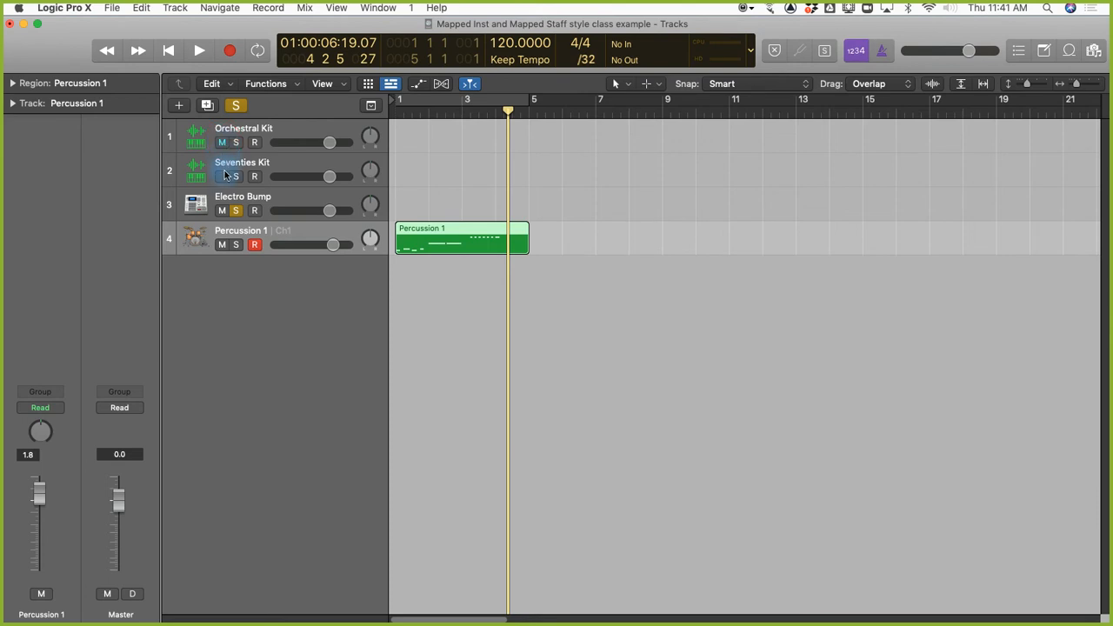
pyautogui.click(234, 211)
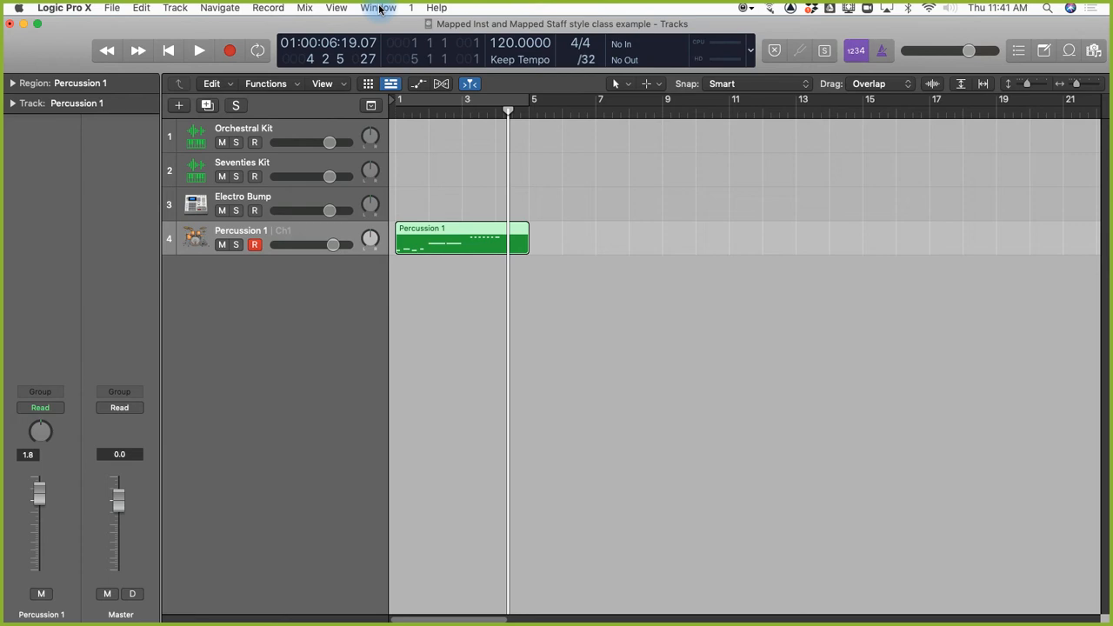
pyautogui.press('super+Tab')
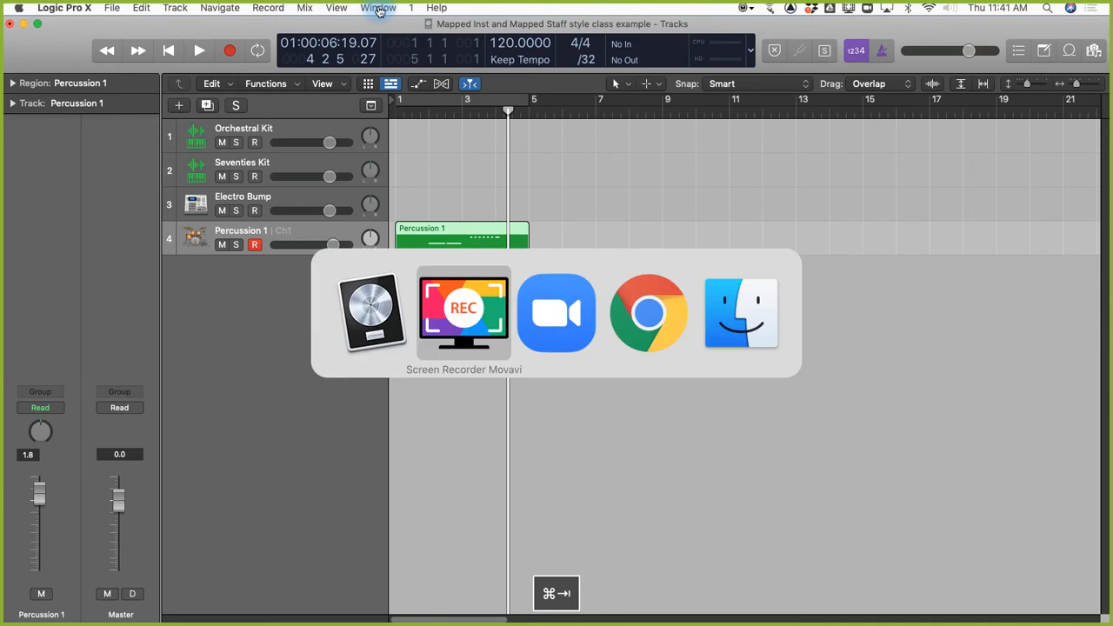
pyautogui.press('super+Tab')
pyautogui.press('super+Tab')
pyautogui.press('super+Tab')
pyautogui.press('super+Tab')
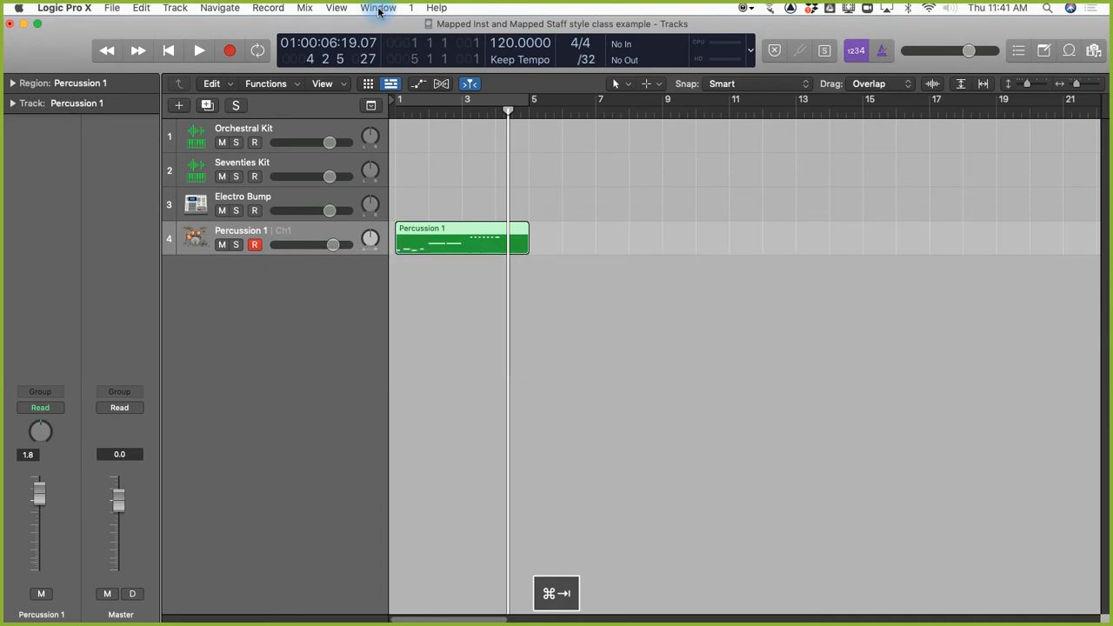
# Open the Percussion 1 mapped instrument from the Environment window and examine the cable assignments of the congas, cymbals, snare and bass drum
pyautogui.click(378, 8)
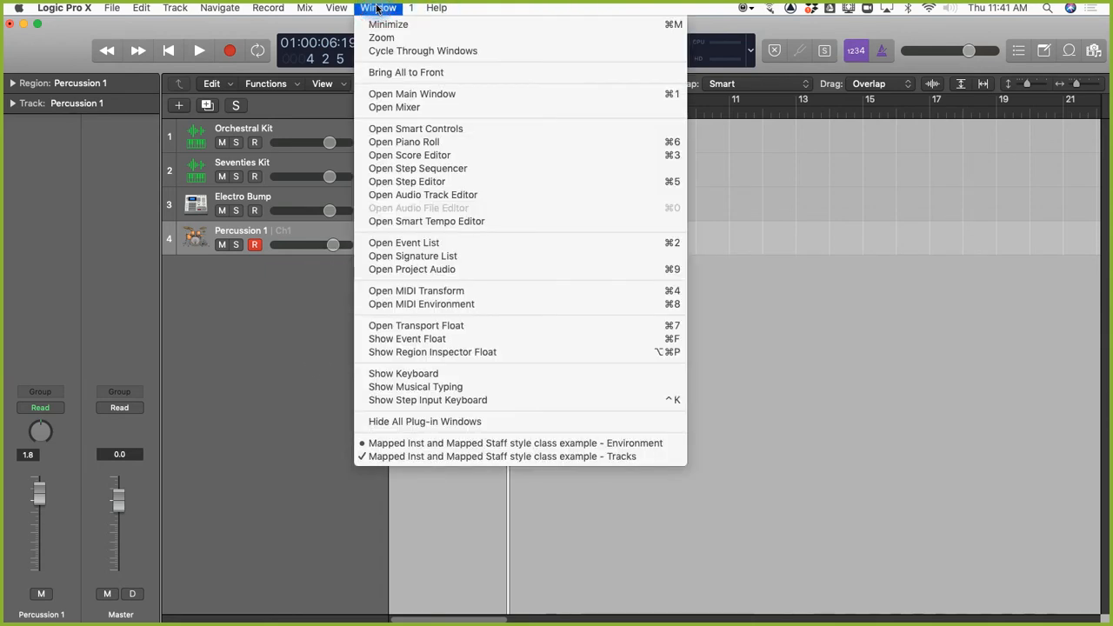
pyautogui.click(533, 446)
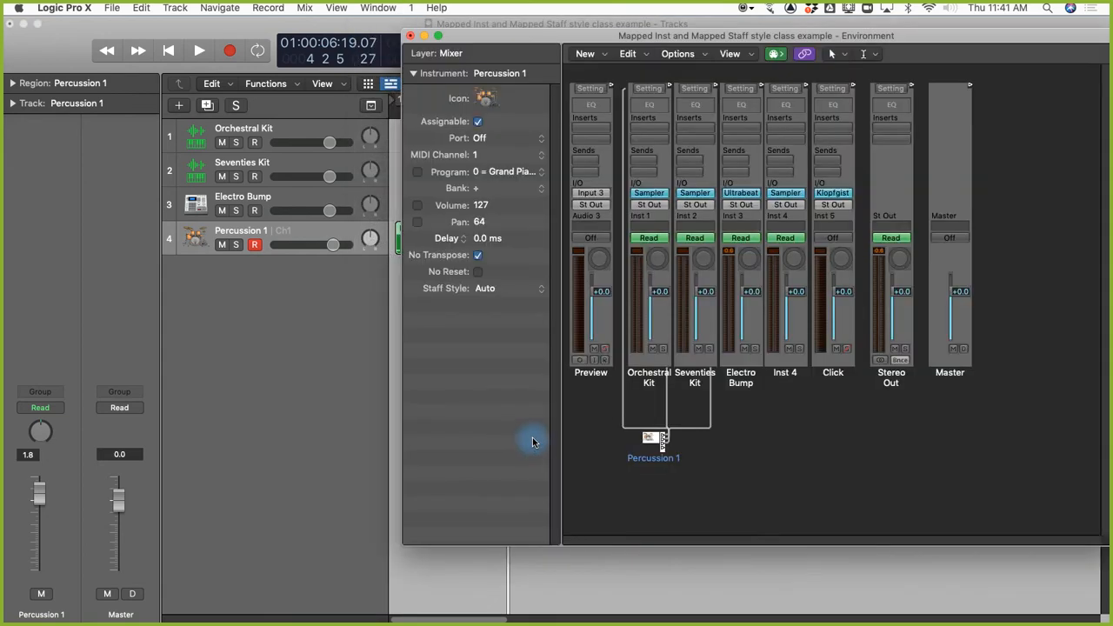
pyautogui.doubleClick(656, 439)
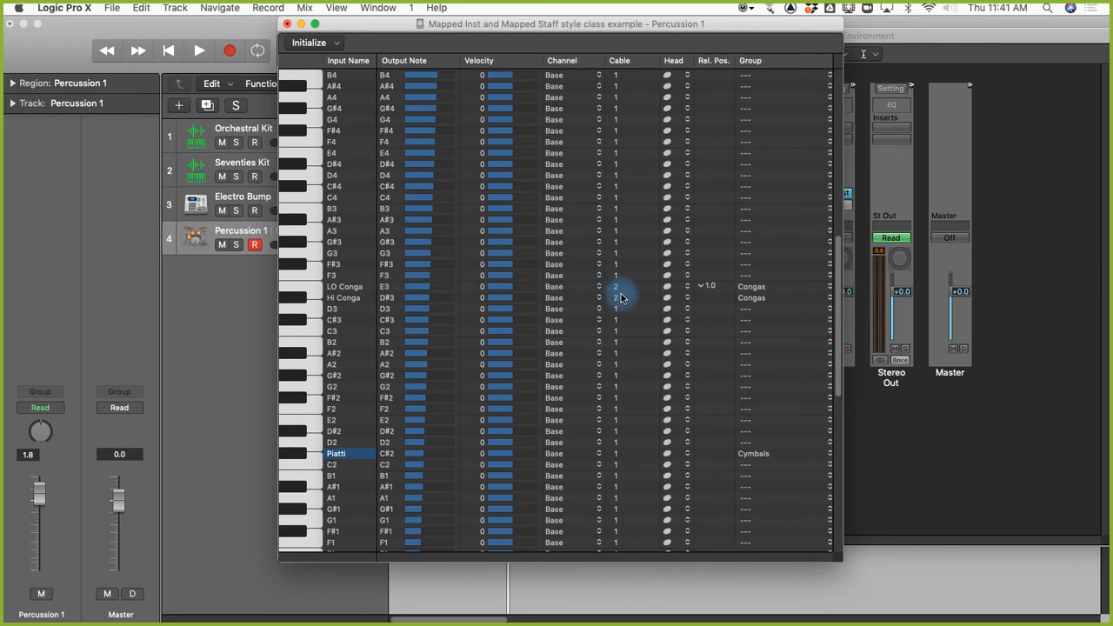
pyautogui.scroll(-5, 652, 386)
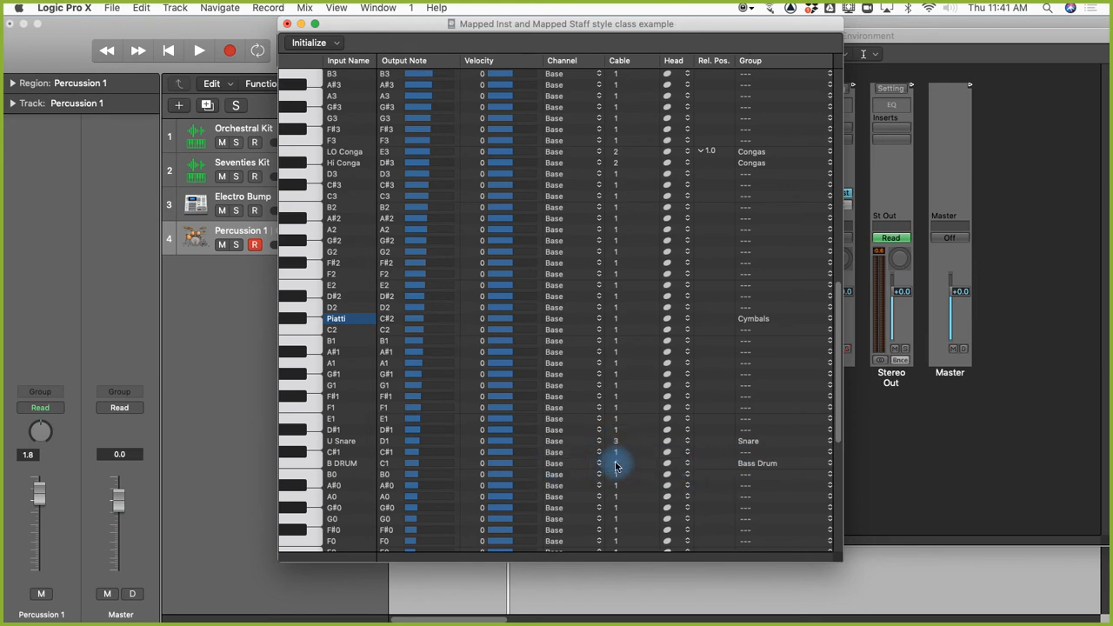
pyautogui.scroll(3, 616, 467)
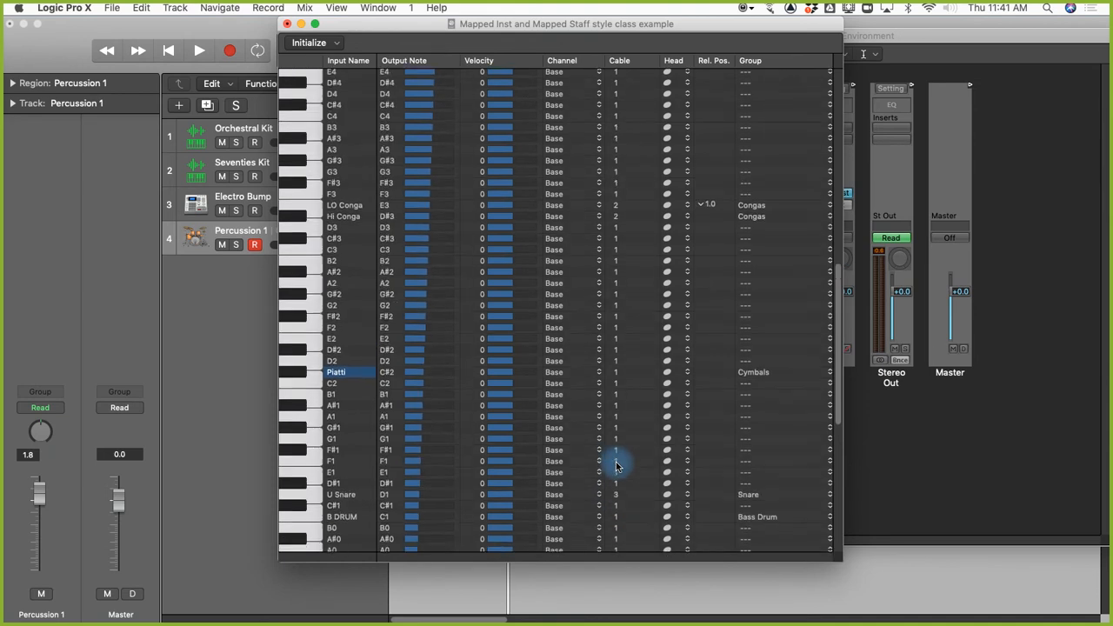
pyautogui.scroll(1, 616, 467)
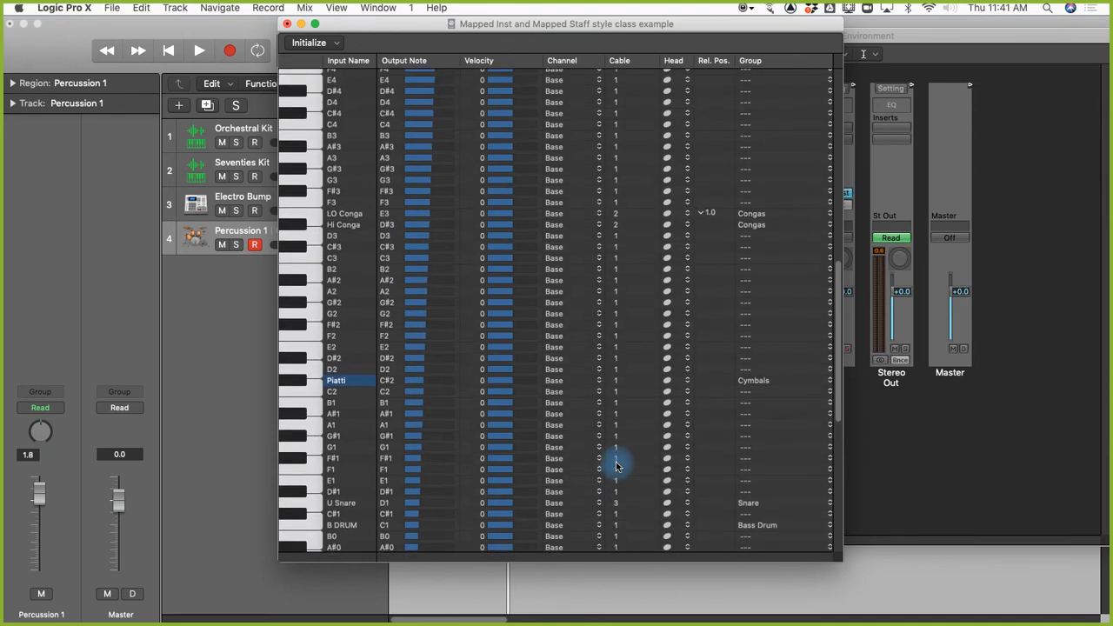
pyautogui.scroll(-2, 616, 467)
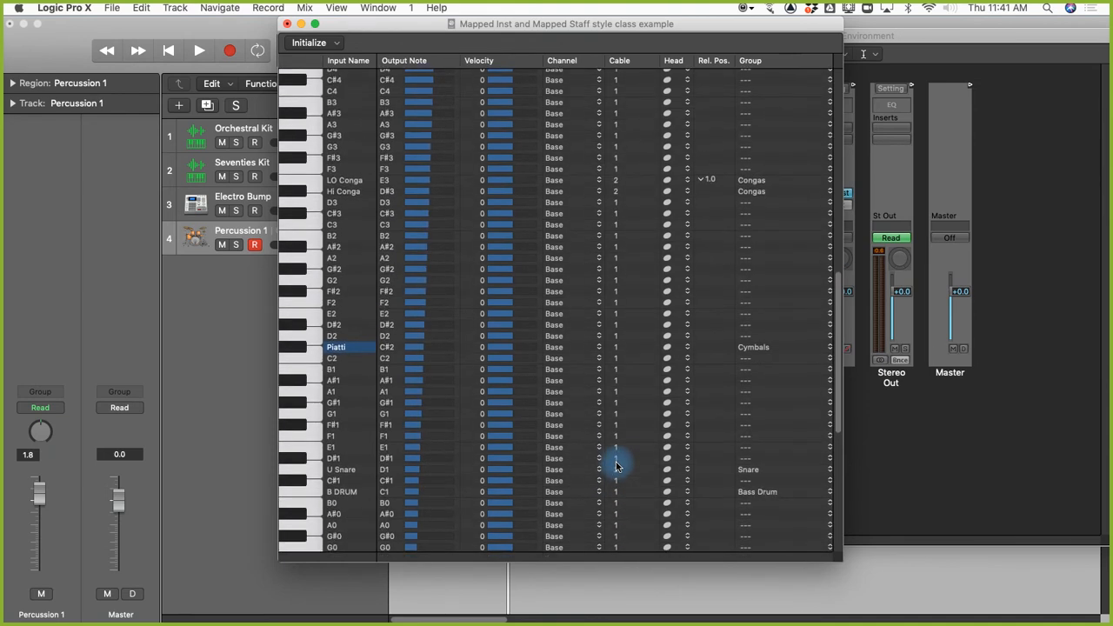
# Try the boxed X notehead for Piatti, change it to the circled X and close the mapped instrument window
pyautogui.click(667, 348)
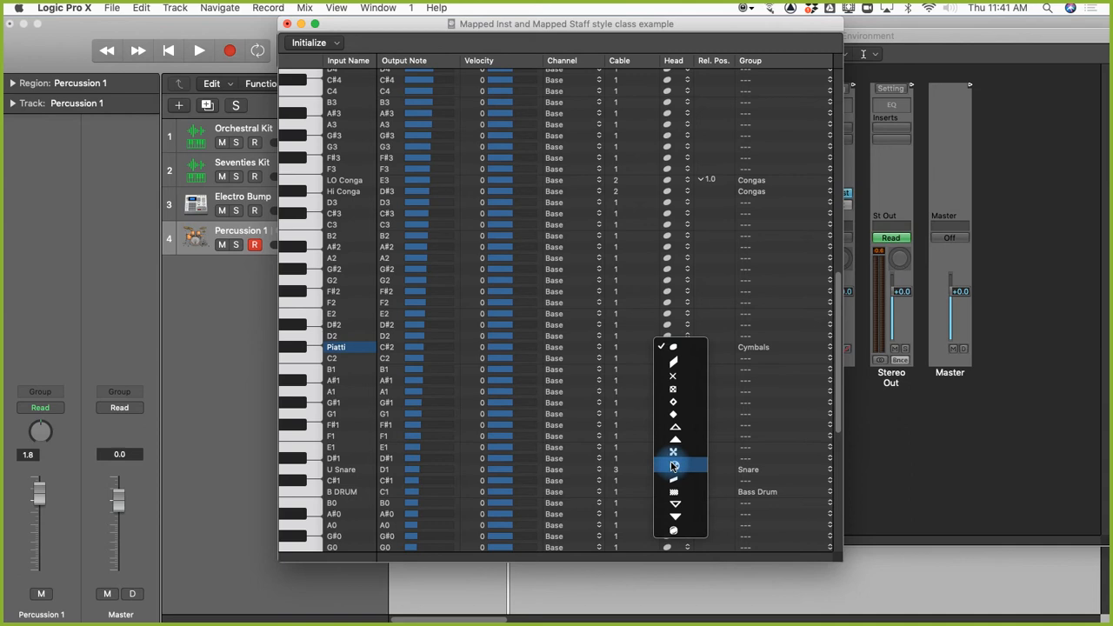
pyautogui.click(673, 388)
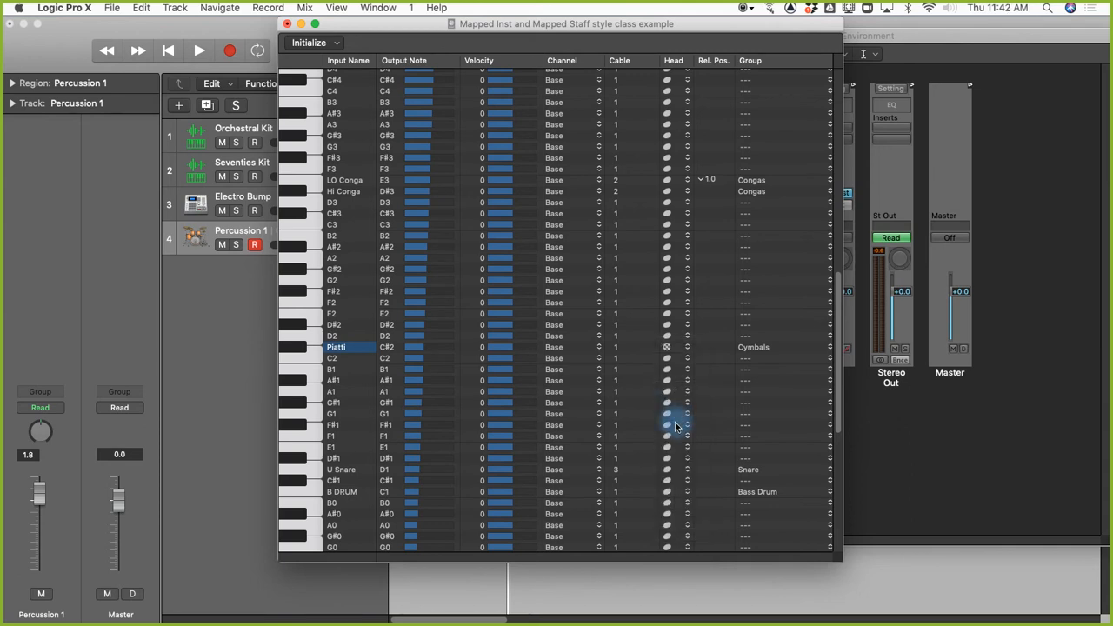
pyautogui.click(666, 348)
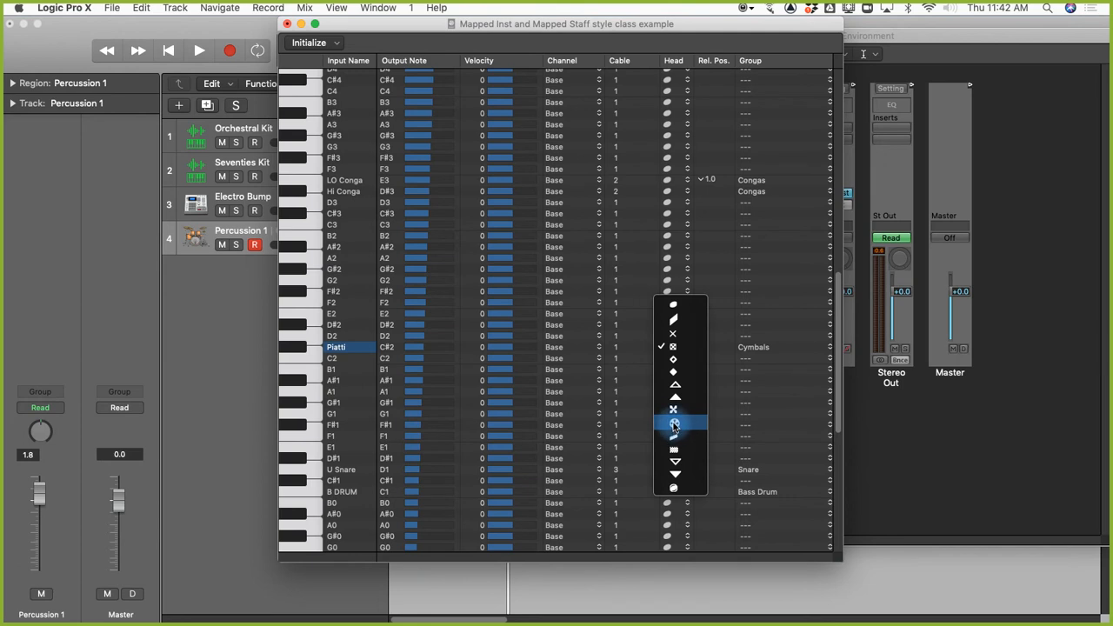
pyautogui.click(709, 423)
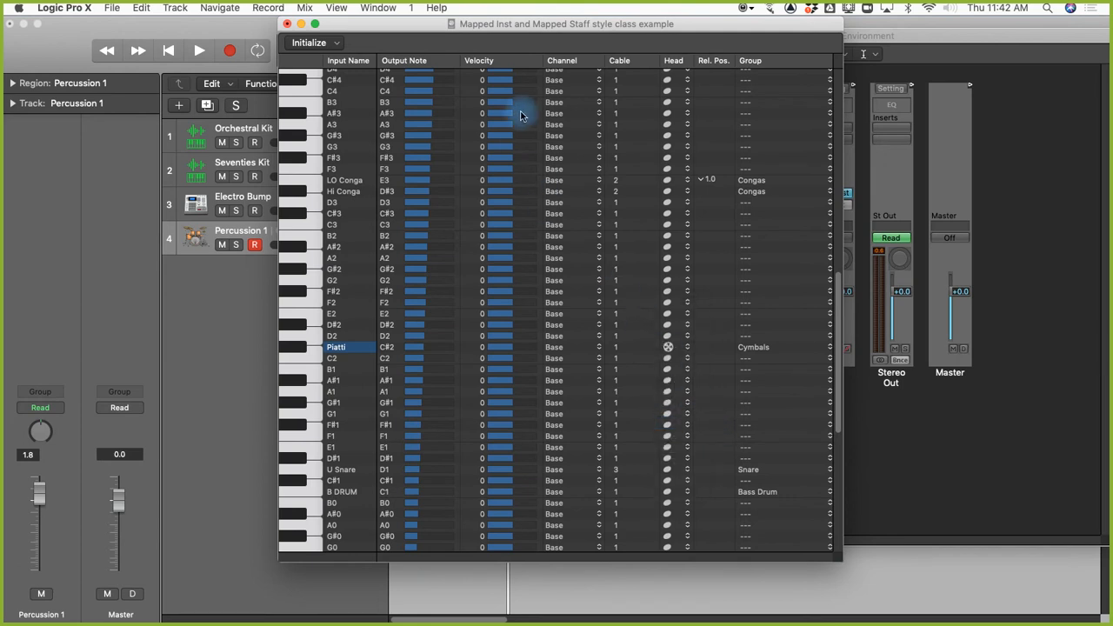
pyautogui.click(288, 23)
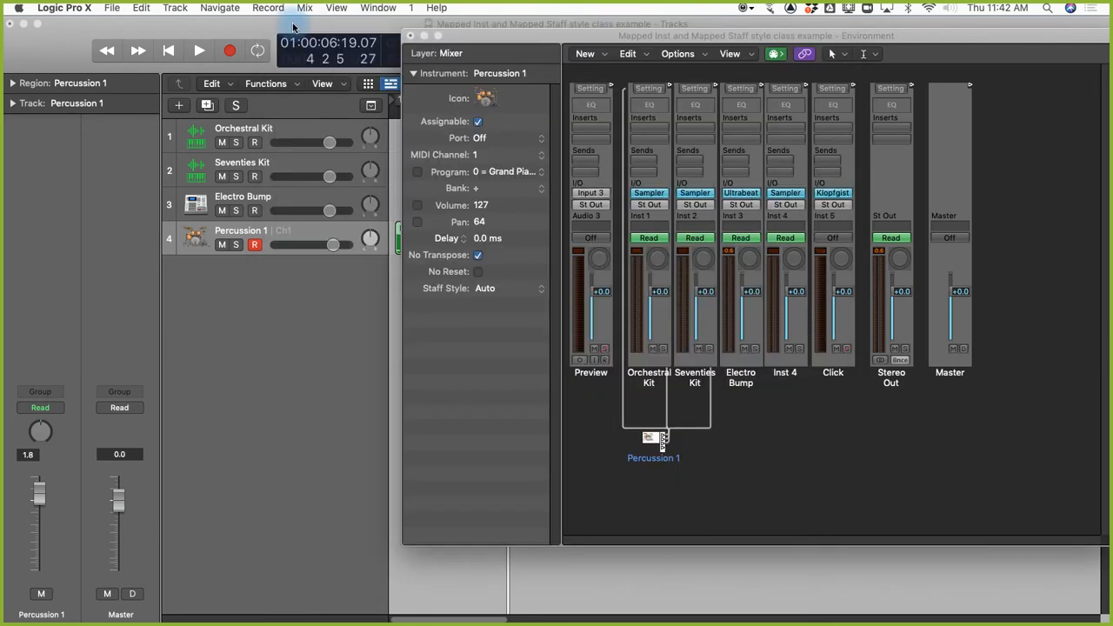
# Open the Score Editor and check the noteheads of the two cymbal notes in bar 2
pyautogui.press('super+3')
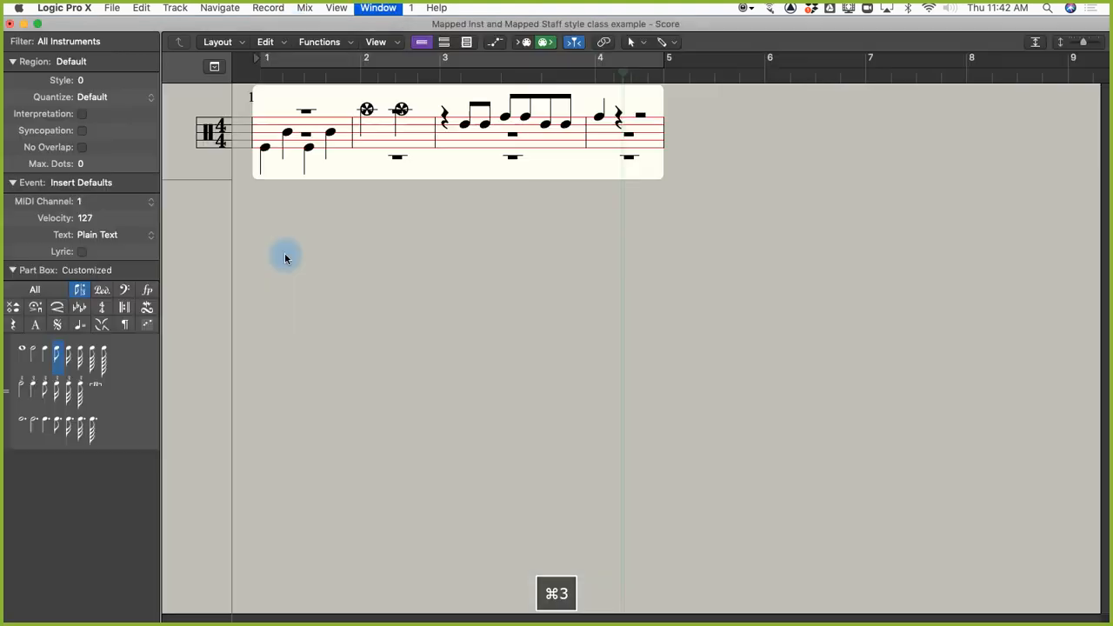
pyautogui.click(391, 325)
pyautogui.click(368, 112)
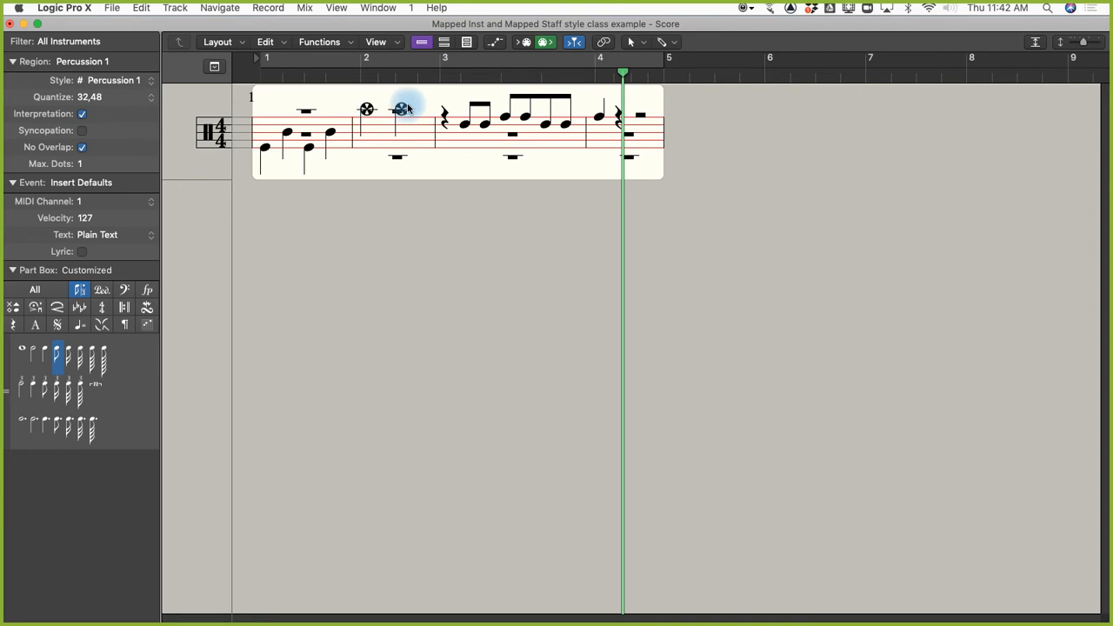
# Reopen the Percussion 1 mapped instrument from the Environment and move its window aside to uncover the cymbal notes in the score
pyautogui.press('super+0')
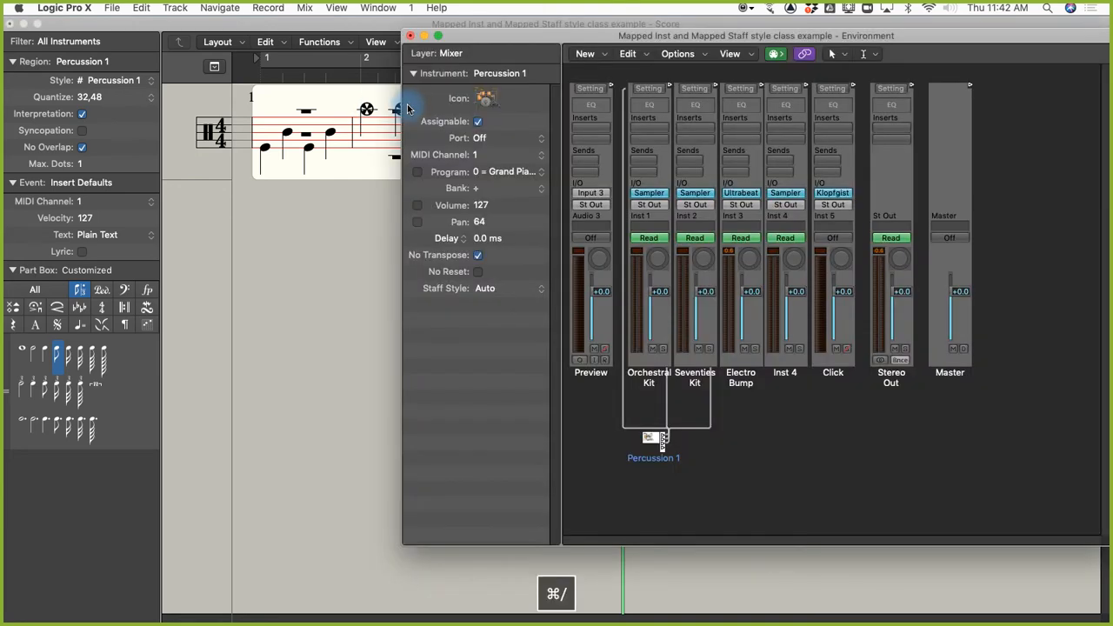
pyautogui.doubleClick(654, 439)
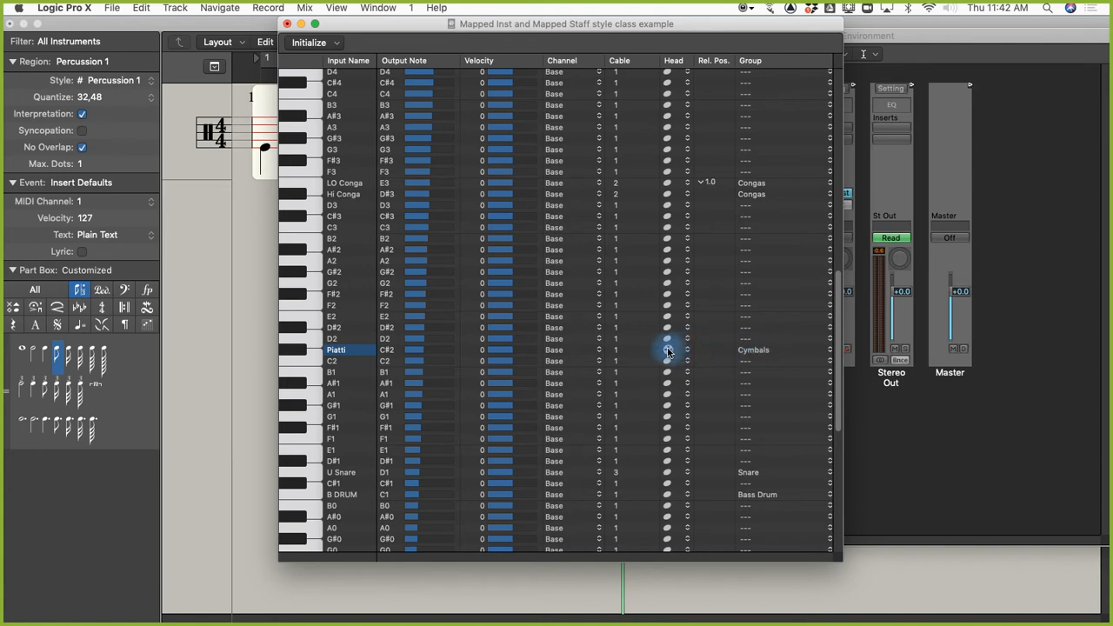
pyautogui.click(668, 351)
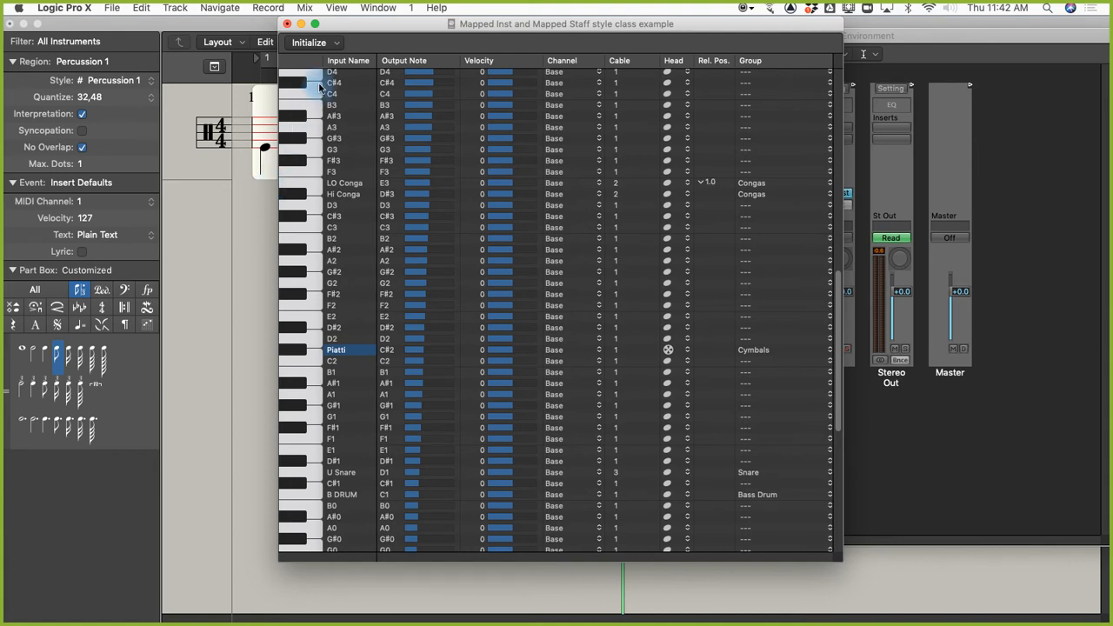
pyautogui.moveTo(340, 24); pyautogui.dragTo(523, 24)
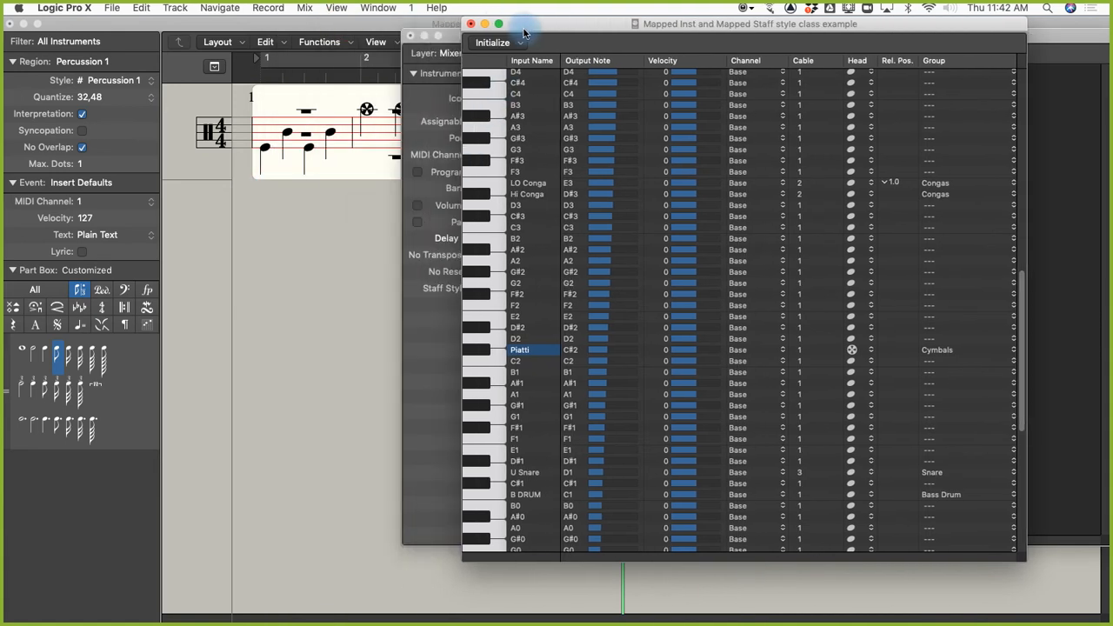
# Set the Piatti notehead to a filled triangle, then close and reopen the Score Editor to refresh the notation
pyautogui.click(854, 350)
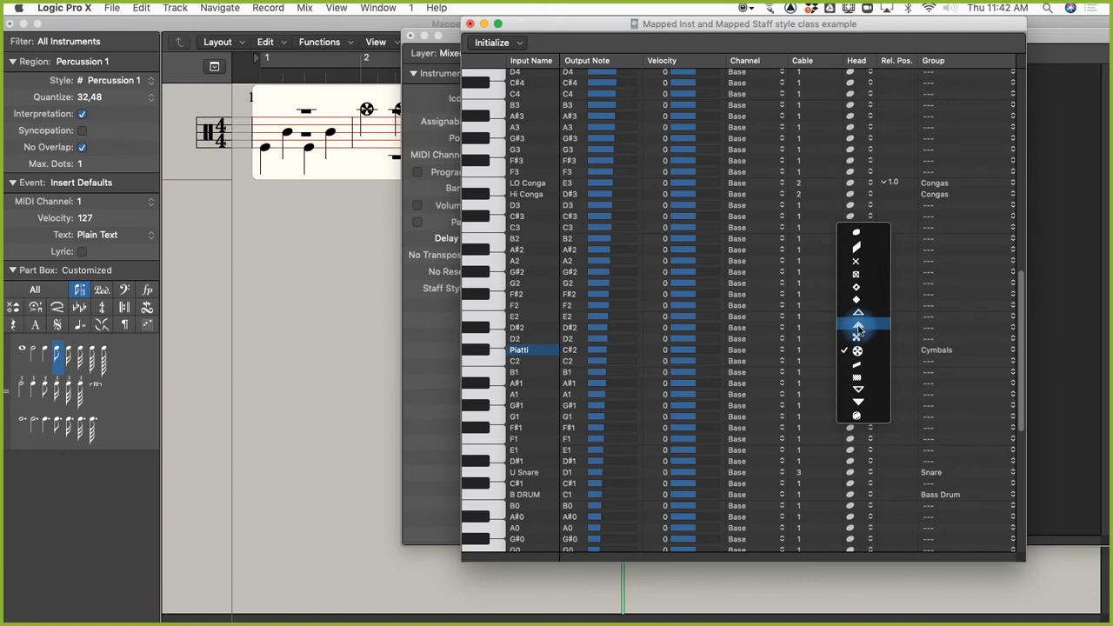
pyautogui.click(858, 326)
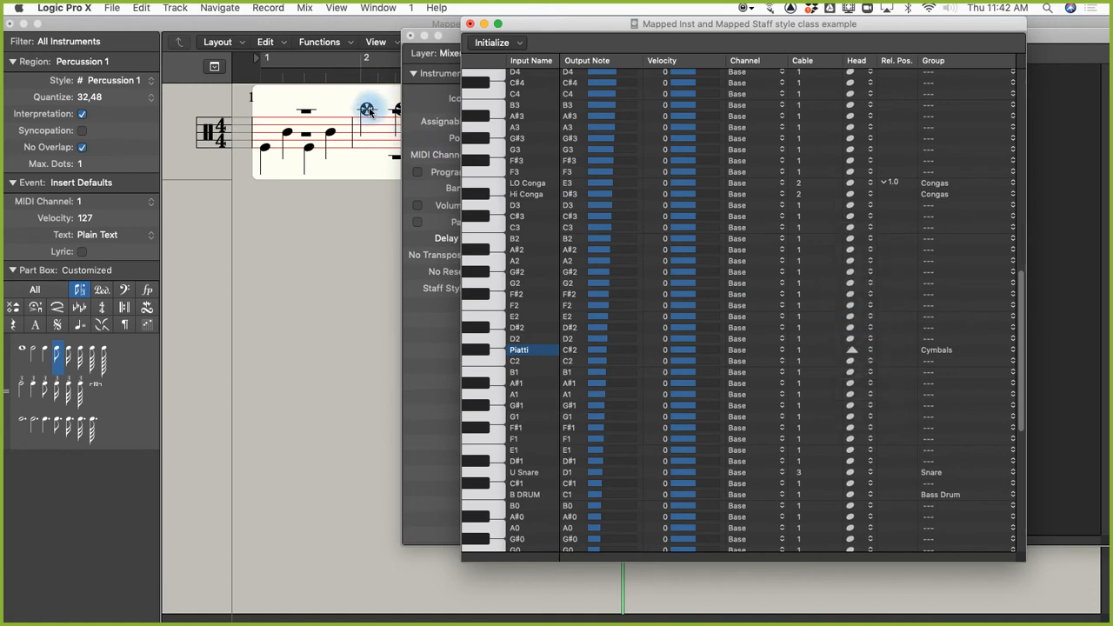
pyautogui.click(313, 265)
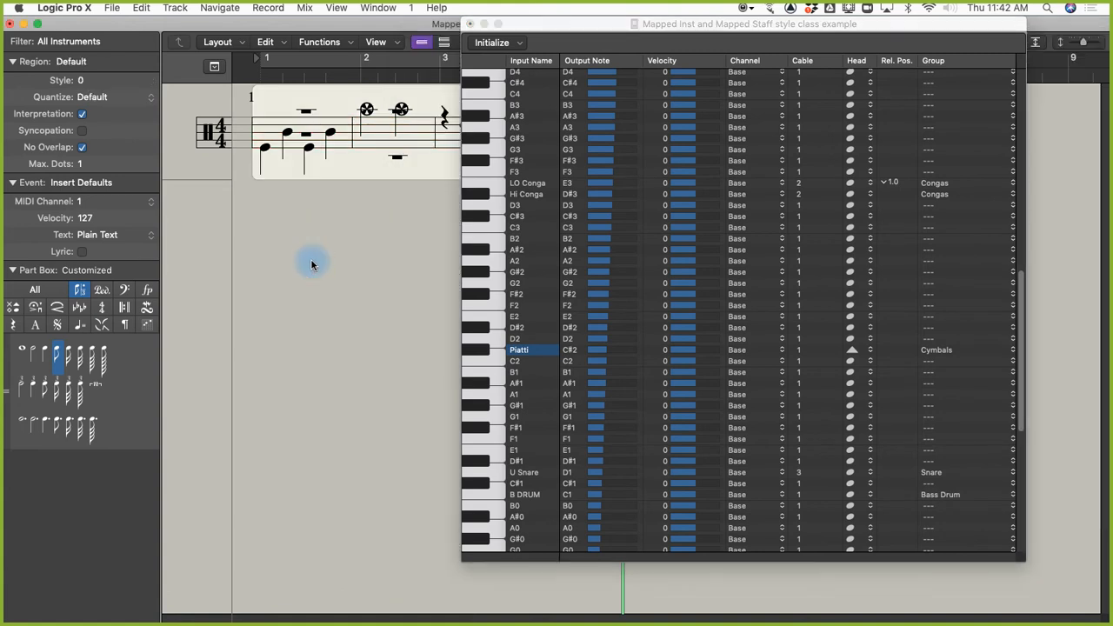
pyautogui.press('super+w')
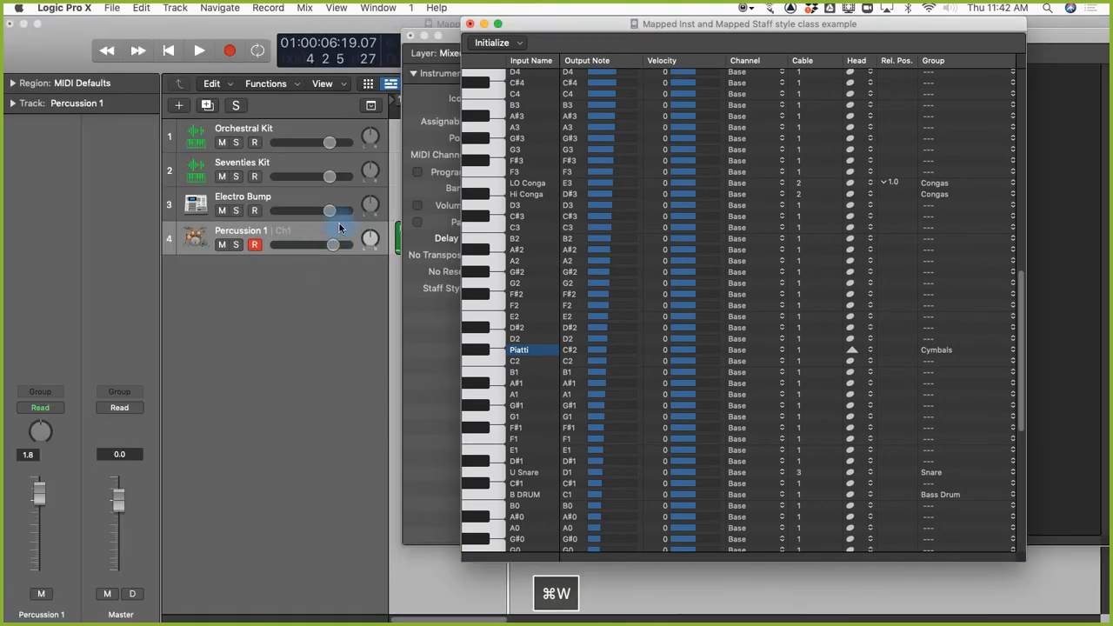
pyautogui.press('super+3')
pyautogui.click(371, 105)
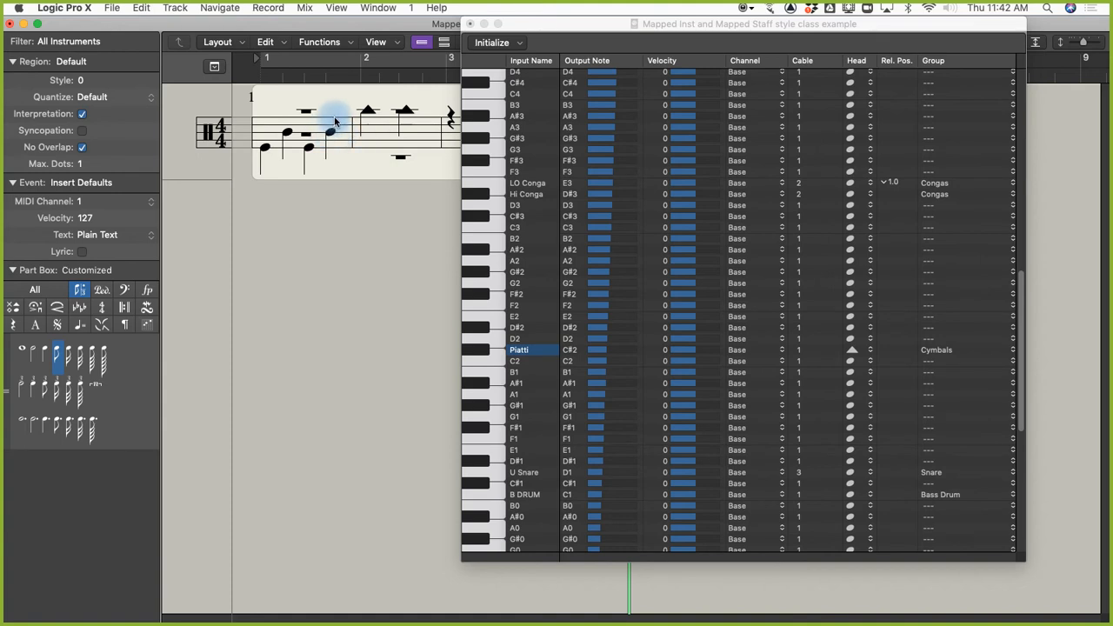
# Set the Piatti notehead to a slash and refresh the score by filtering to Electro Bump and back to All Instruments
pyautogui.click(853, 349)
pyautogui.click(857, 274)
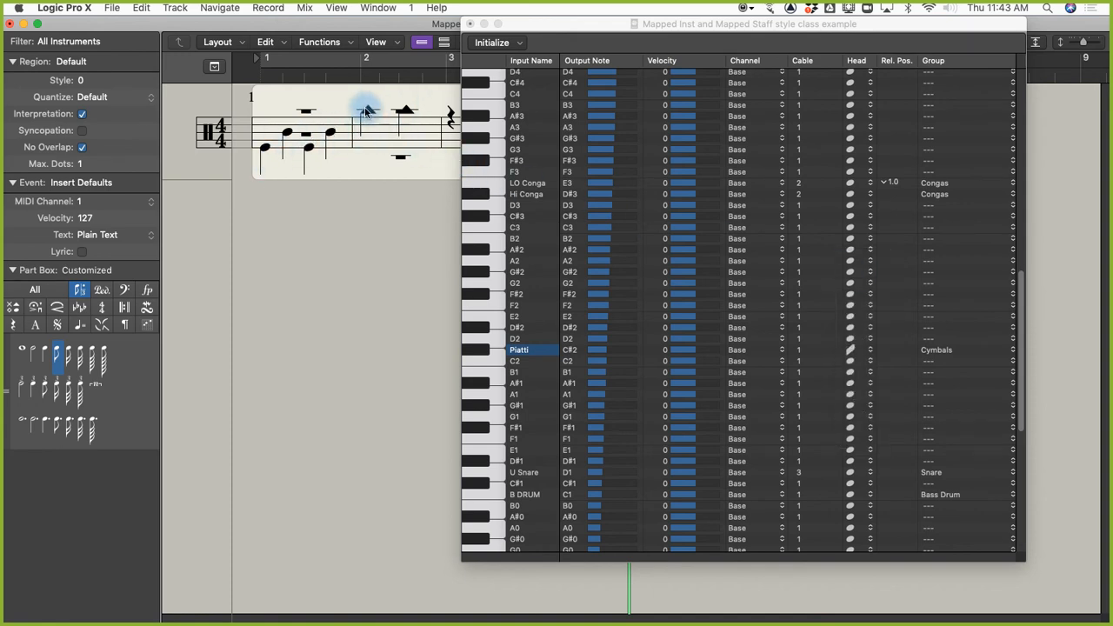
pyautogui.click(83, 45)
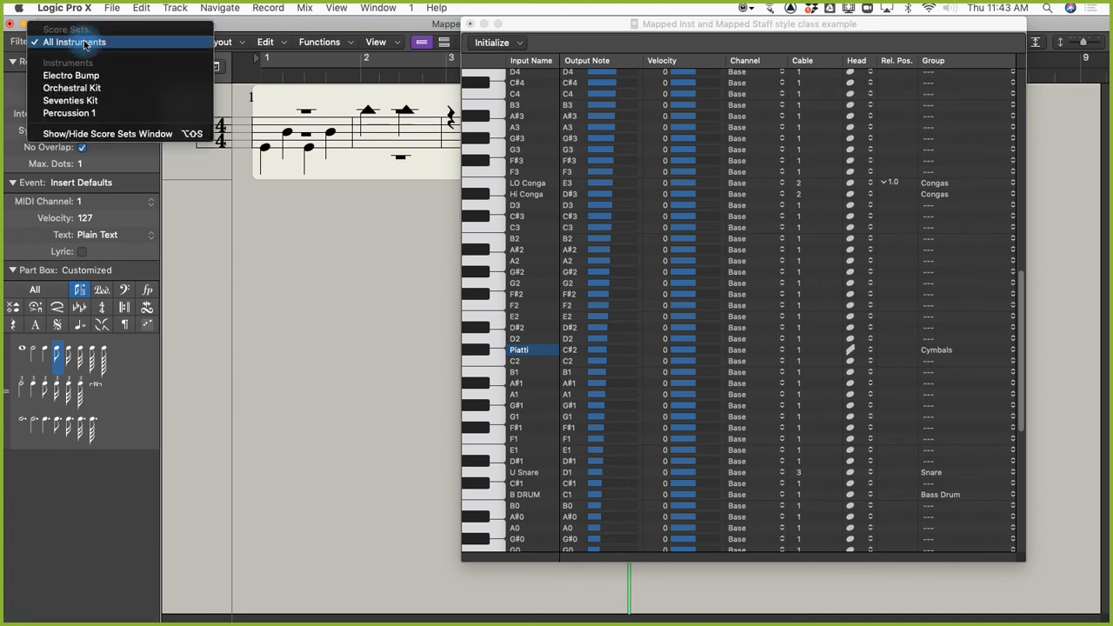
pyautogui.click(79, 78)
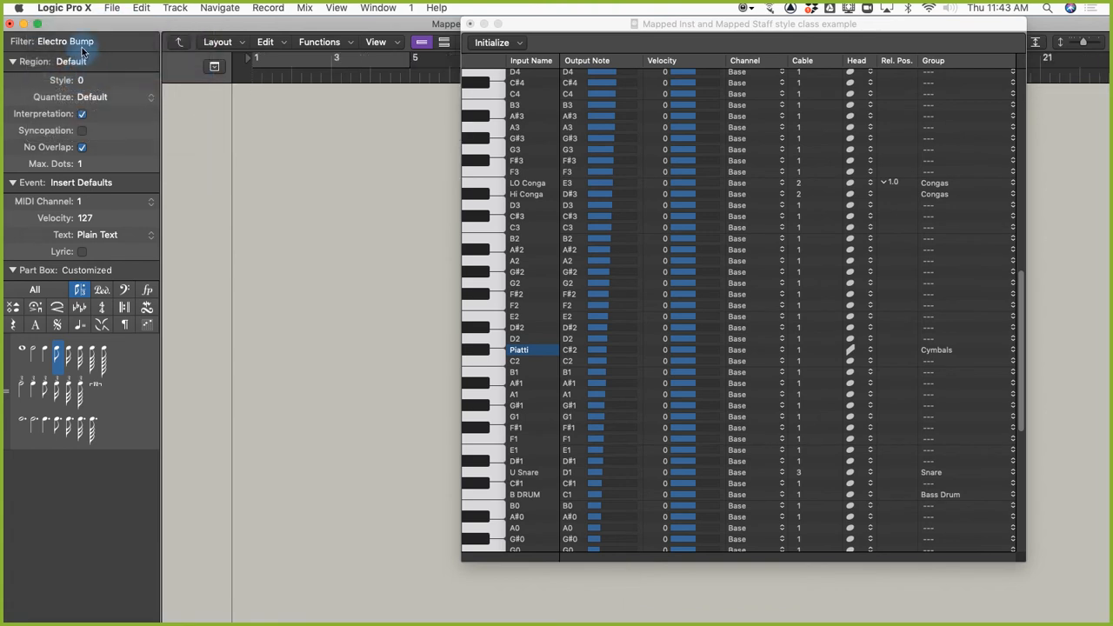
pyautogui.click(70, 41)
pyautogui.click(80, 27)
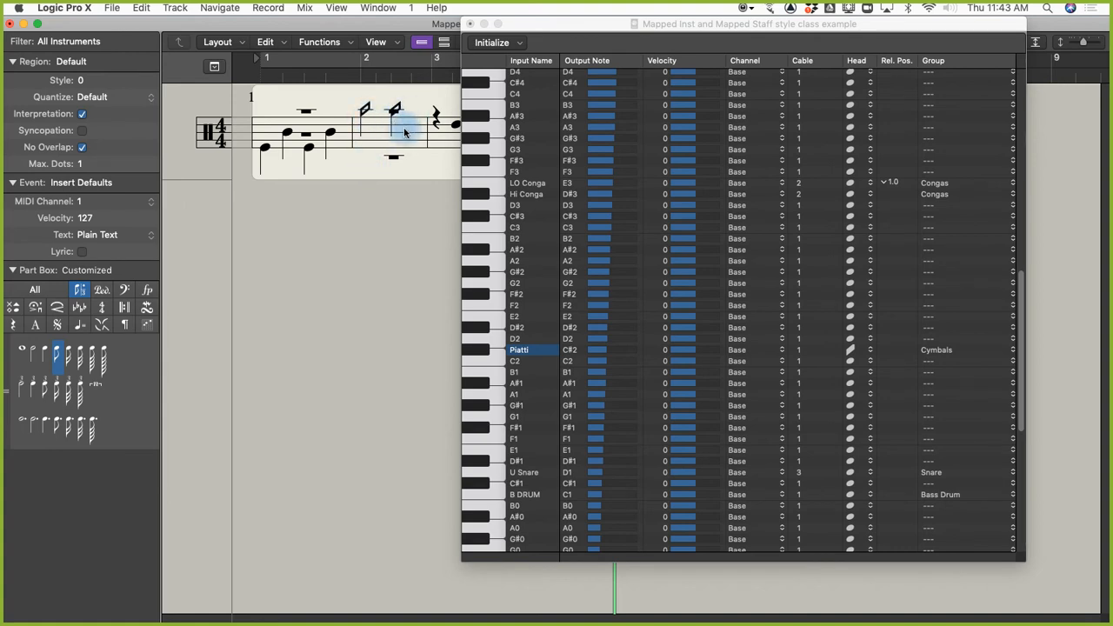
# Move the mapped instrument window below the staff and set the LO Conga's relative position to up 1.0
pyautogui.click(851, 352)
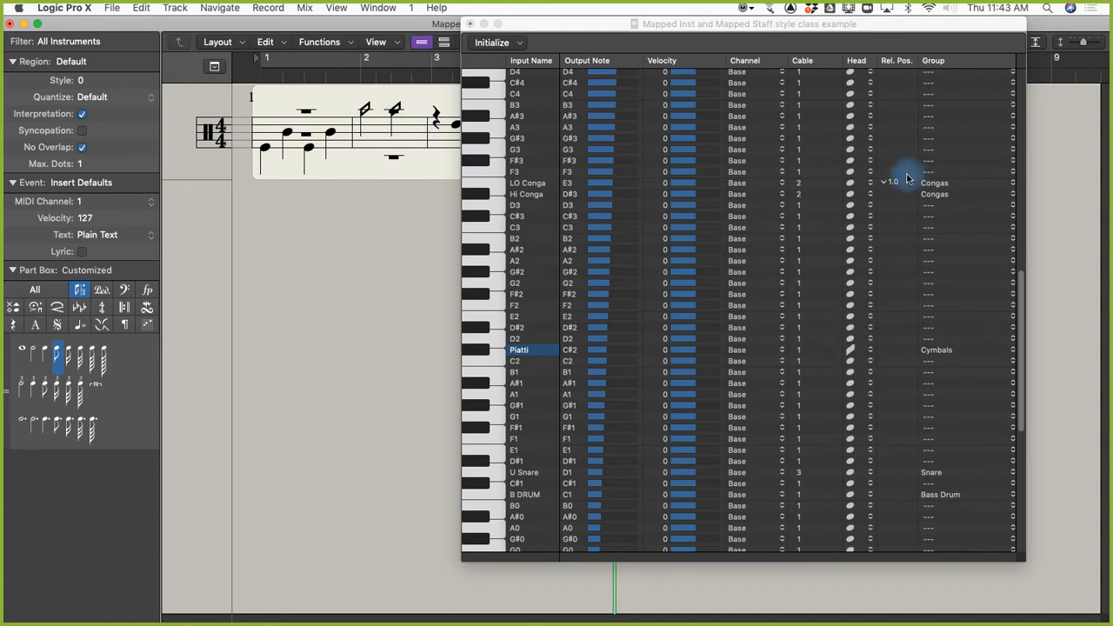
pyautogui.moveTo(728, 22); pyautogui.dragTo(696, 176)
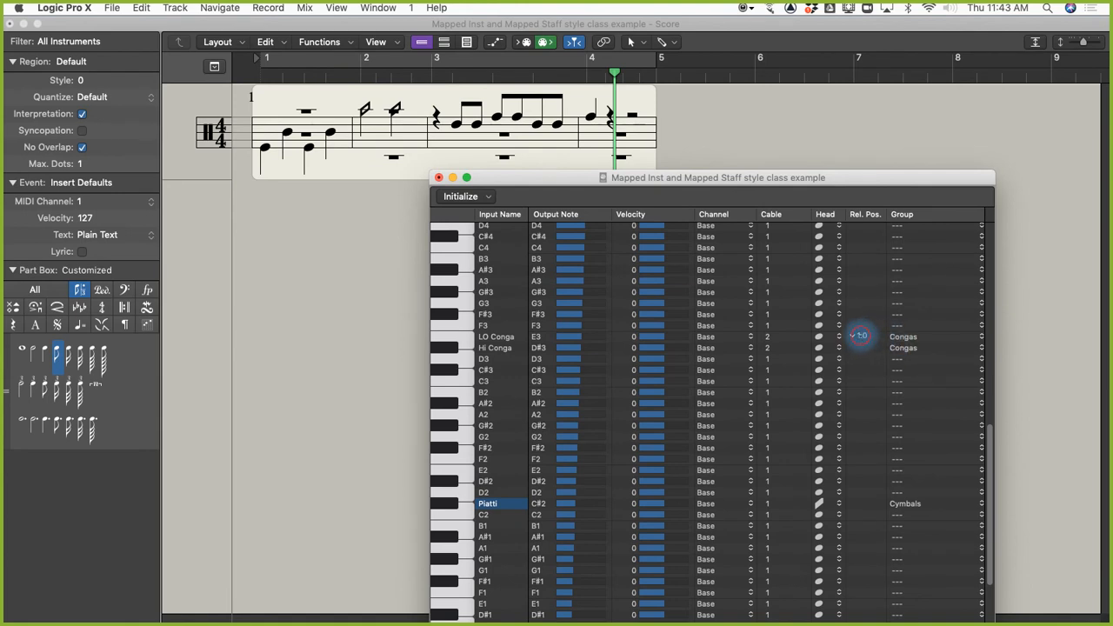
pyautogui.moveTo(859, 336); pyautogui.dragTo(859, 334)
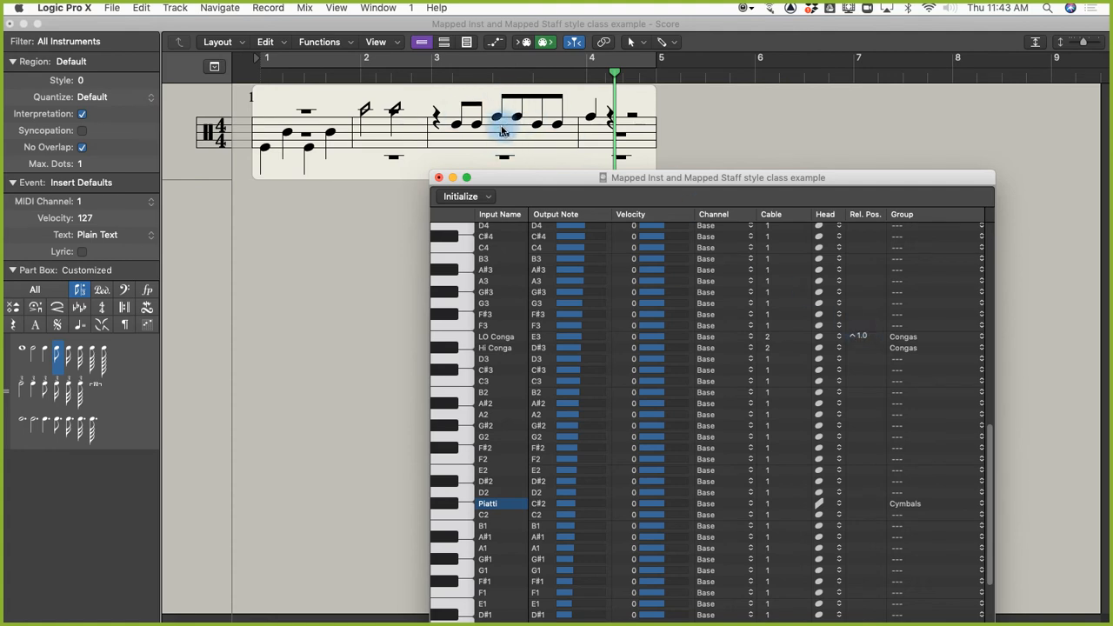
# Refresh the score by filtering to Electro Bump and back to All Instruments to view the repositioned LO Conga notes
pyautogui.click(75, 41)
pyautogui.click(78, 77)
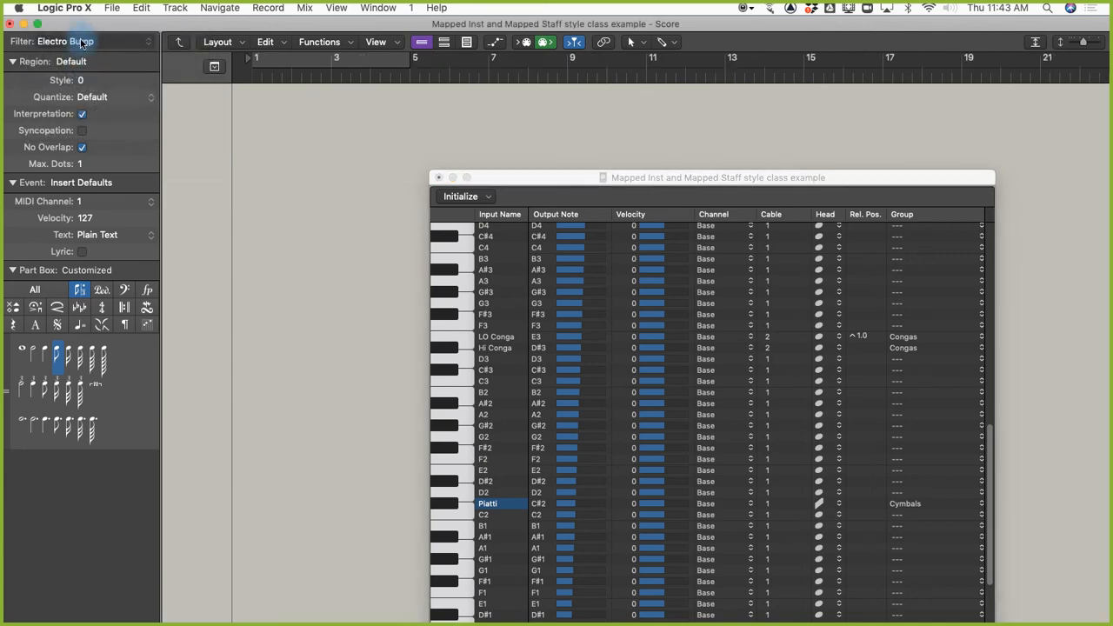
pyautogui.click(75, 41)
pyautogui.click(75, 26)
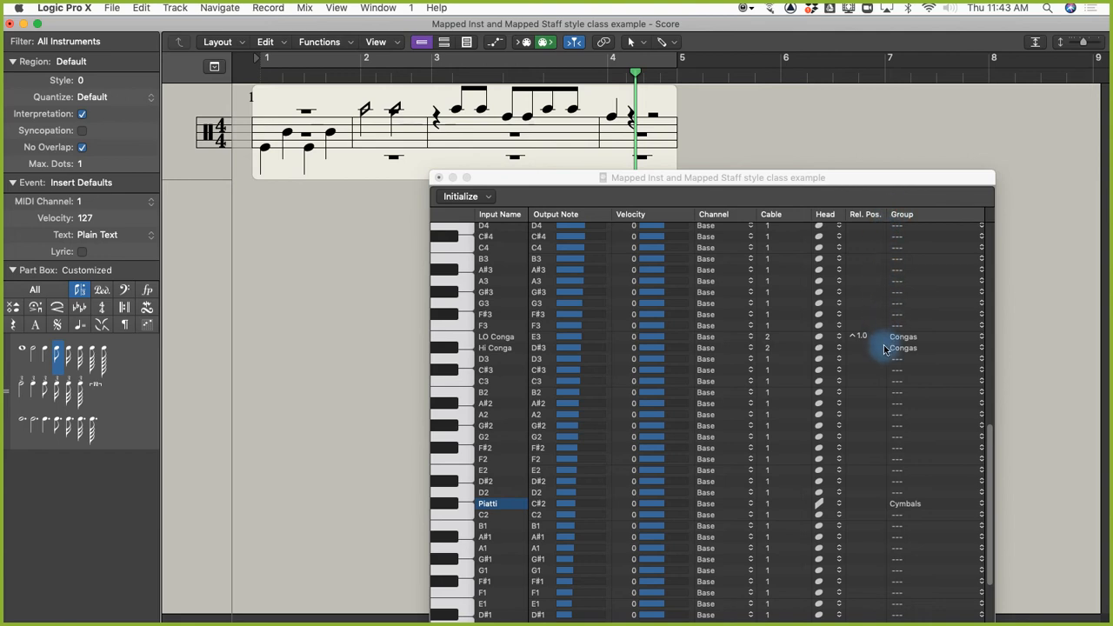
# Set the LO Conga's relative position to down 1.0 and refresh the score by filtering to Electro Bump and back to All Instruments
pyautogui.moveTo(861, 337); pyautogui.dragTo(862, 341)
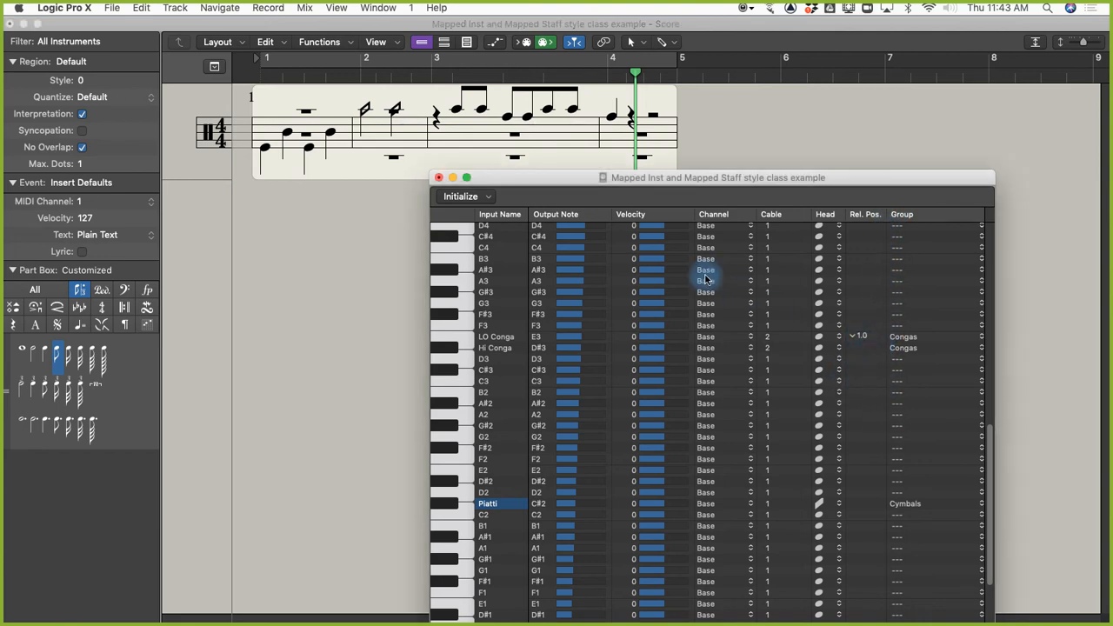
pyautogui.click(98, 43)
pyautogui.click(74, 77)
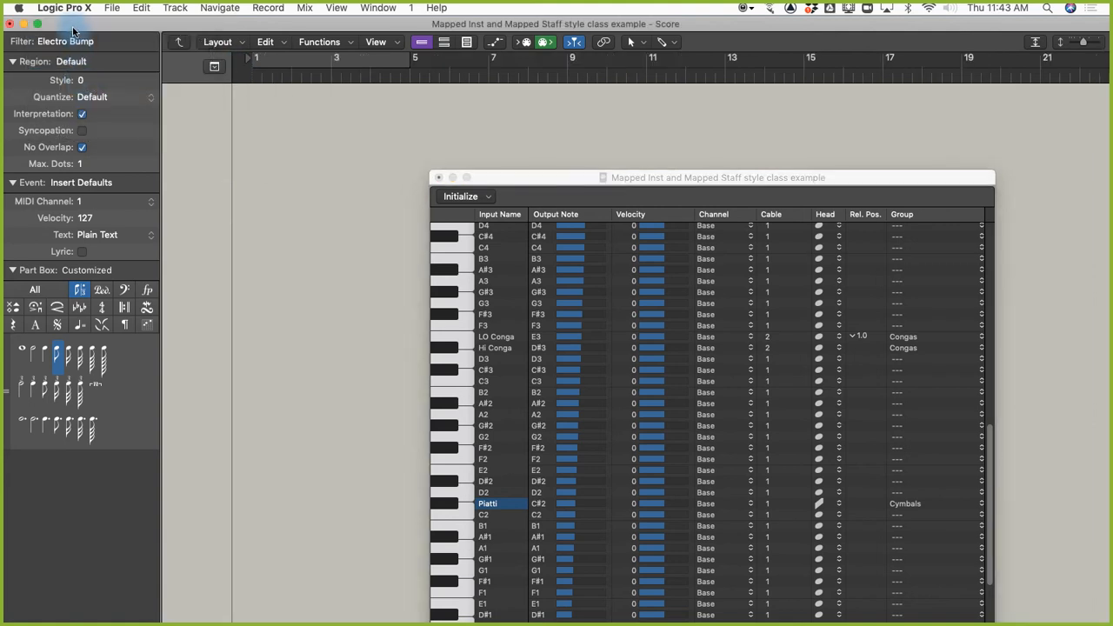
pyautogui.click(70, 43)
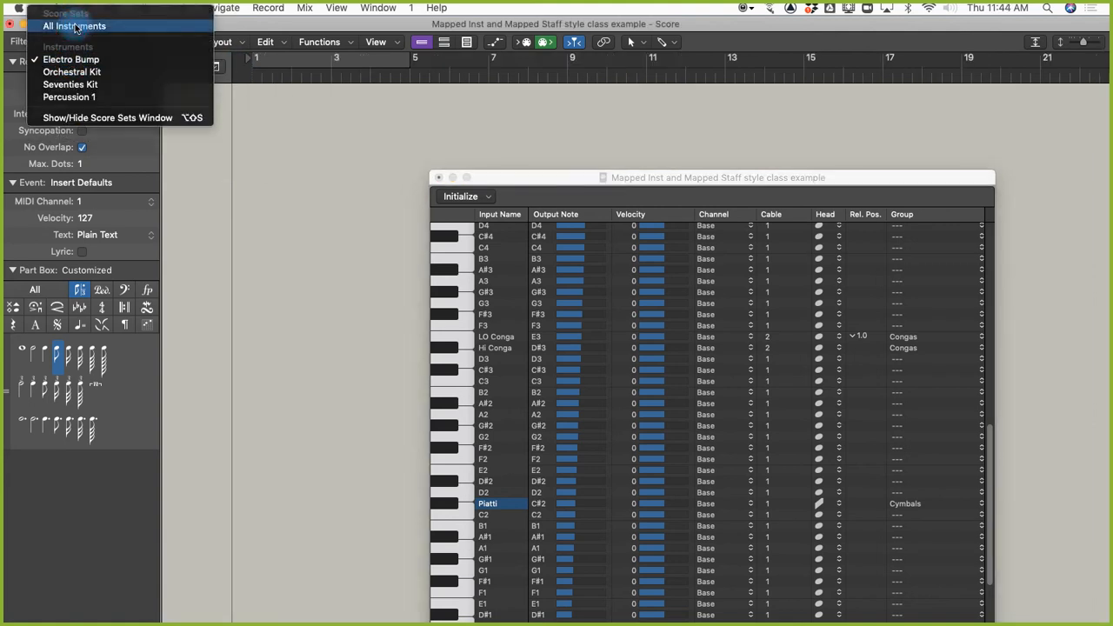
pyautogui.click(74, 21)
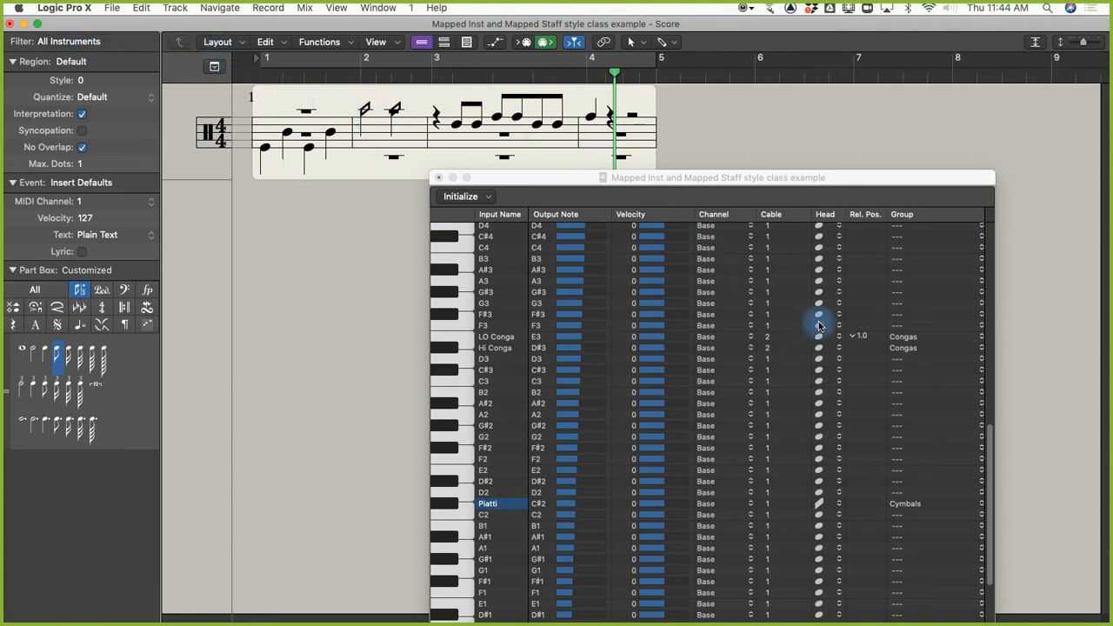
# Raise the mapped instrument window and show the Part Box noteheads, pointing out the slash and downward triangle heads before selecting the standard one
pyautogui.moveTo(785, 180); pyautogui.dragTo(794, 74)
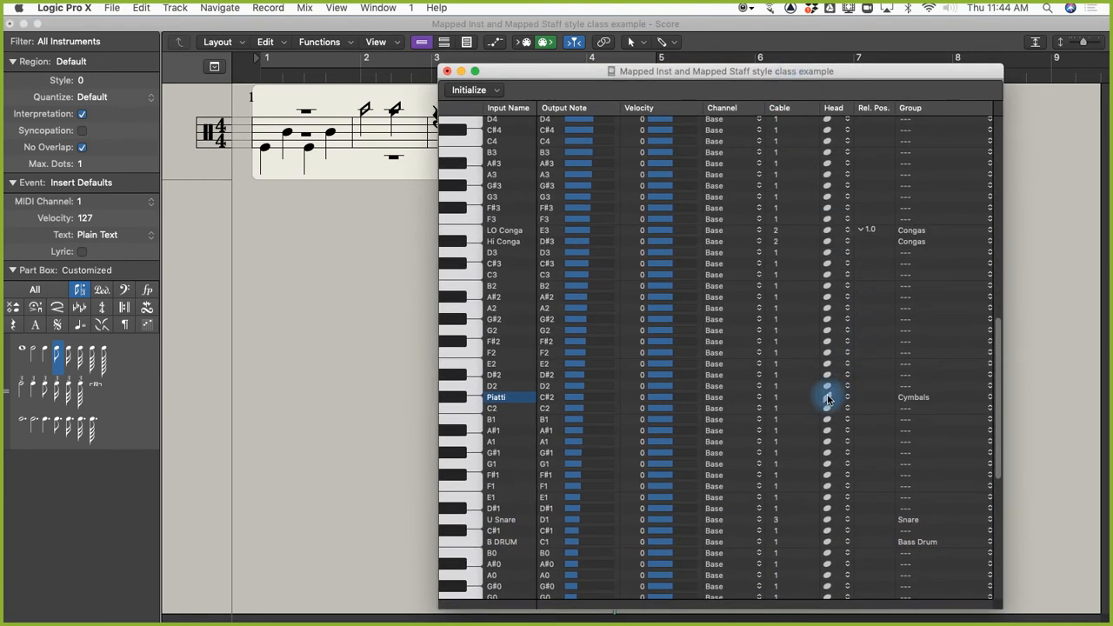
pyautogui.click(13, 309)
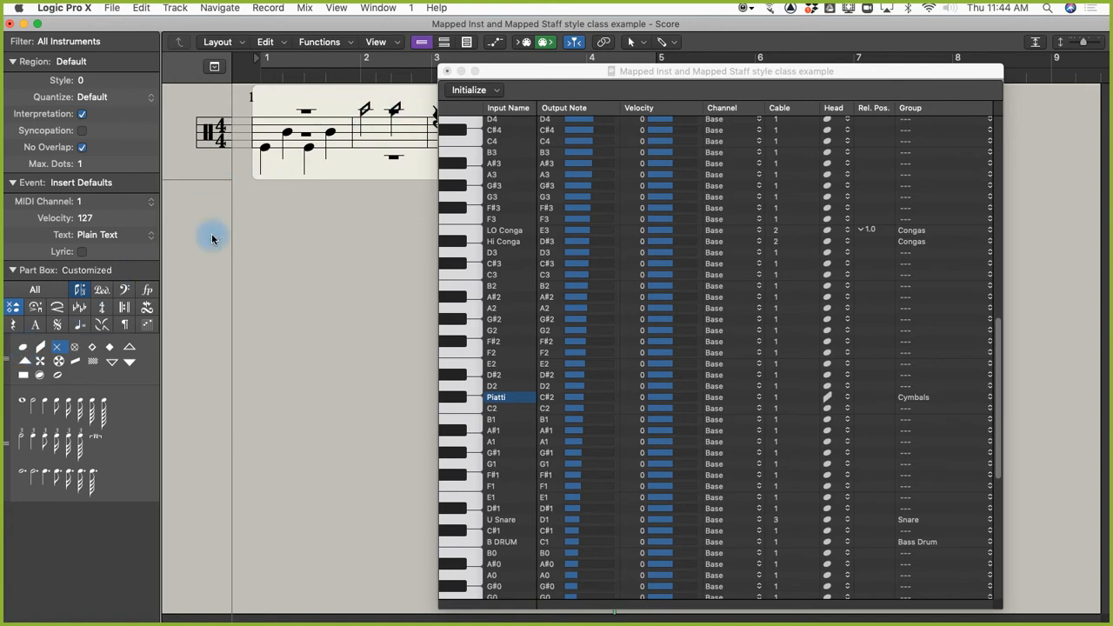
pyautogui.click(23, 346)
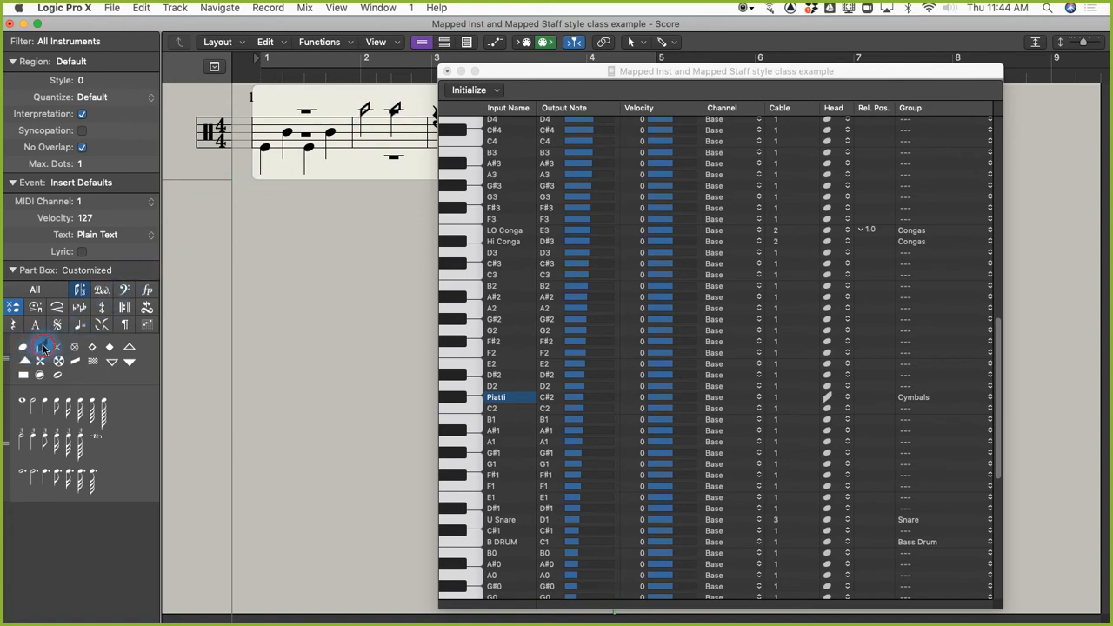
pyautogui.click(42, 348)
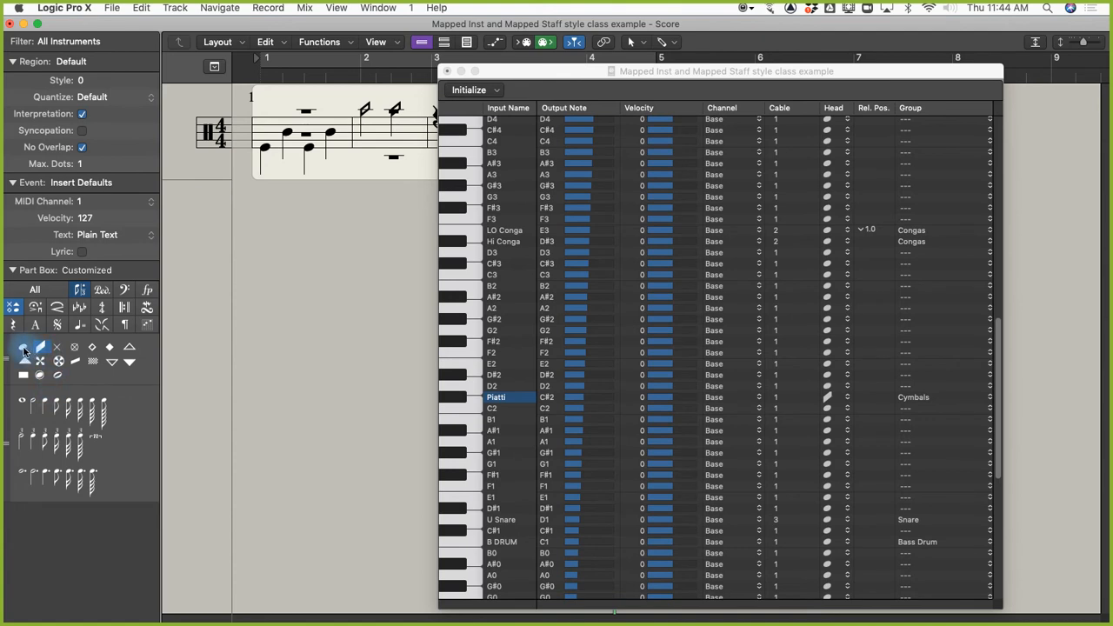
pyautogui.click(23, 348)
pyautogui.click(39, 350)
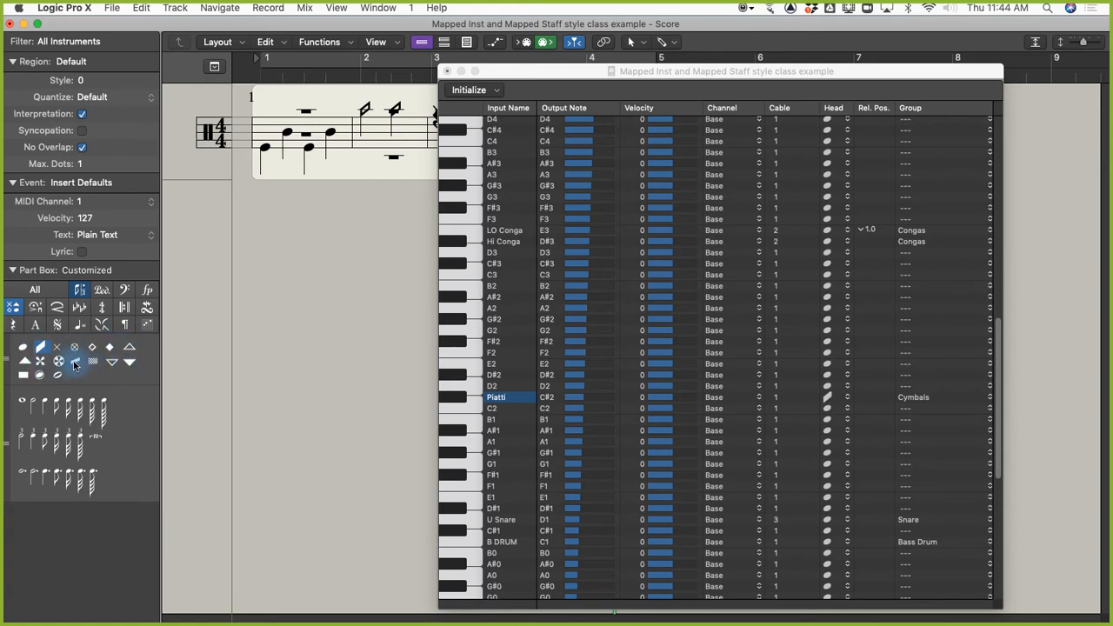
pyautogui.click(129, 363)
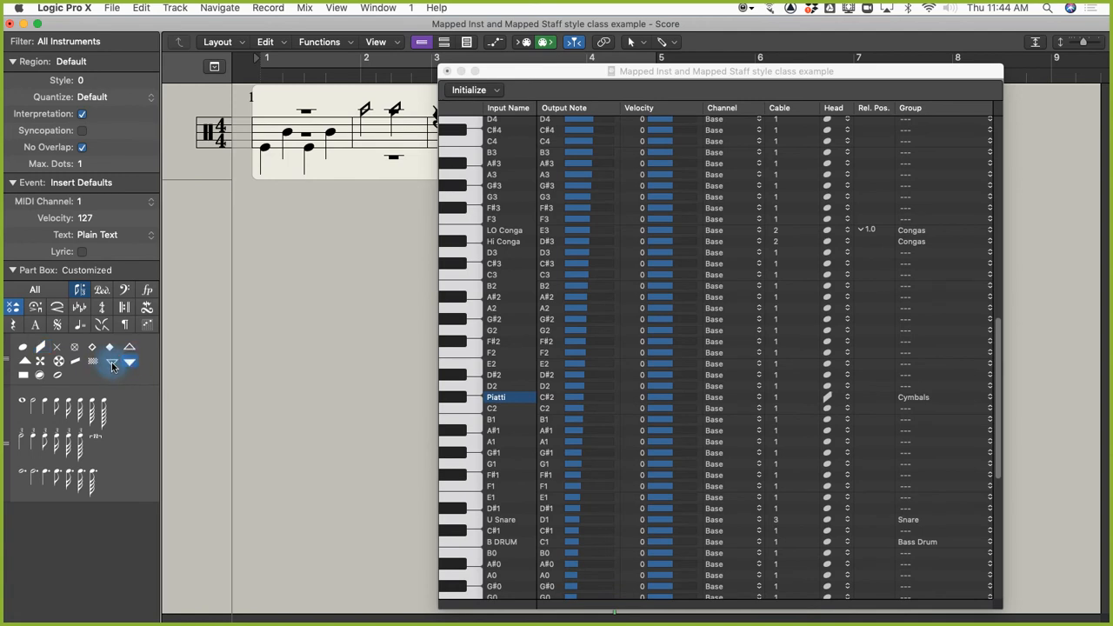
pyautogui.click(112, 366)
pyautogui.click(130, 365)
pyautogui.click(24, 347)
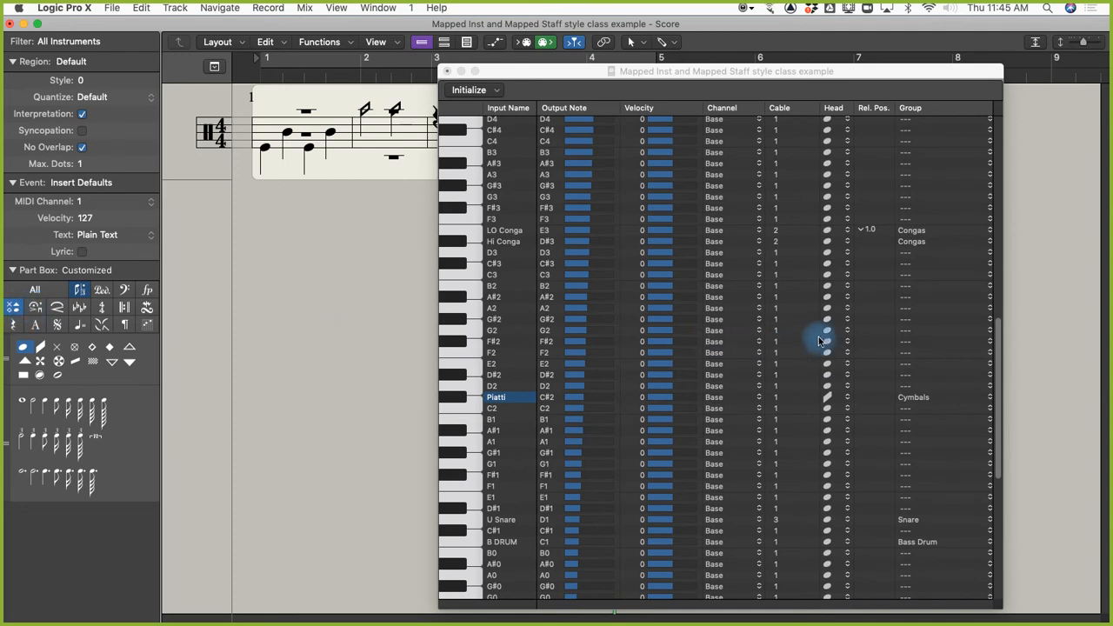
# Set the Piatti notehead to an X and refresh the score by filtering to Electro Bump and back to All Instruments
pyautogui.click(827, 398)
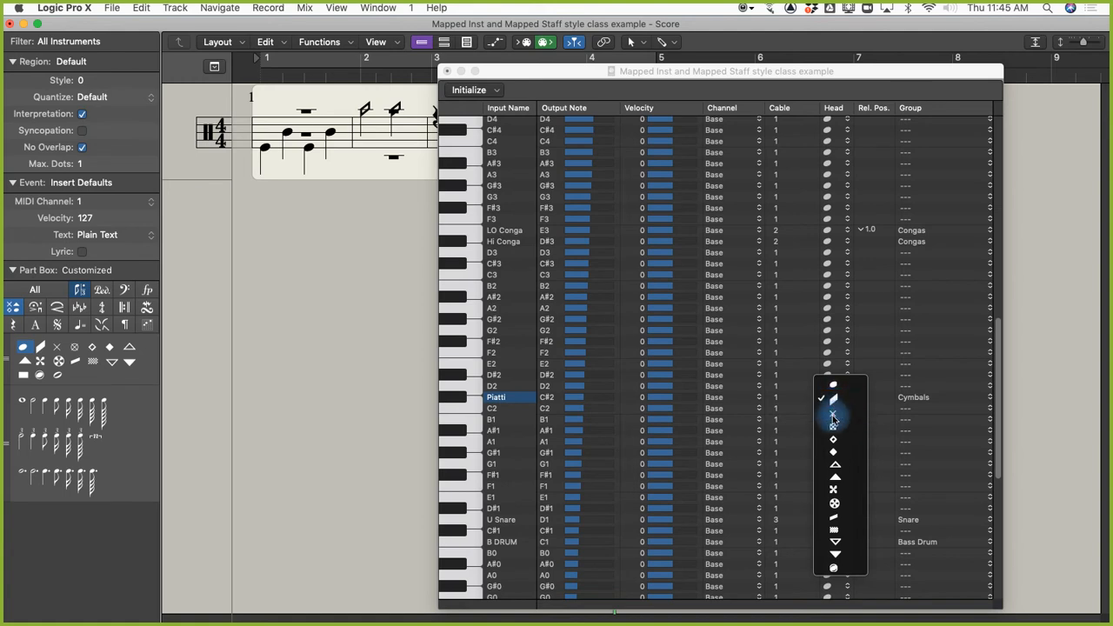
pyautogui.click(834, 419)
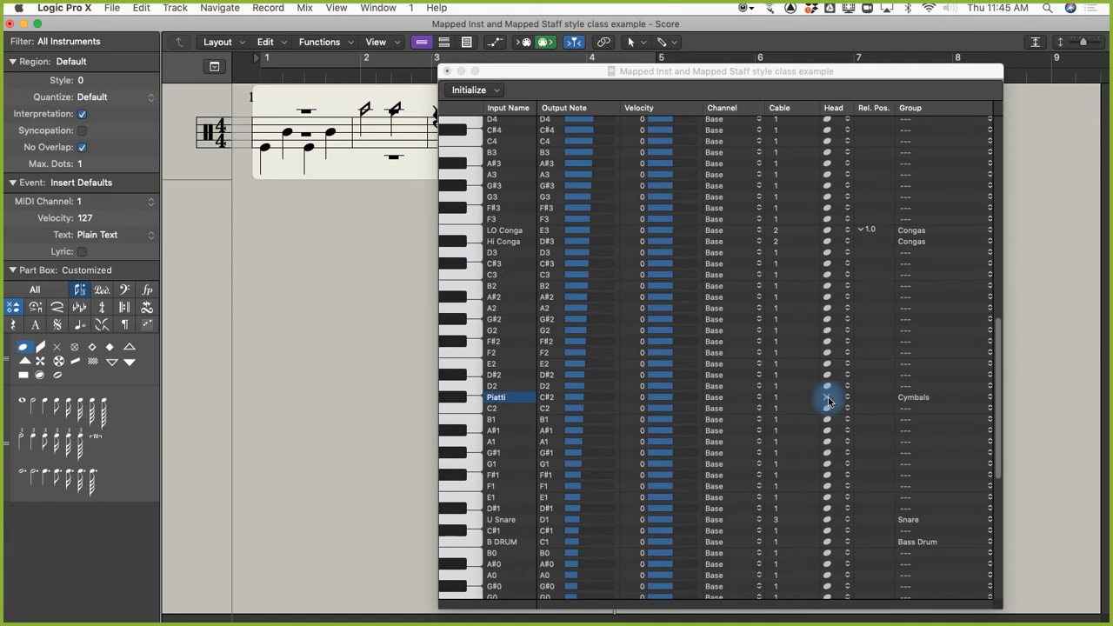
pyautogui.click(177, 43)
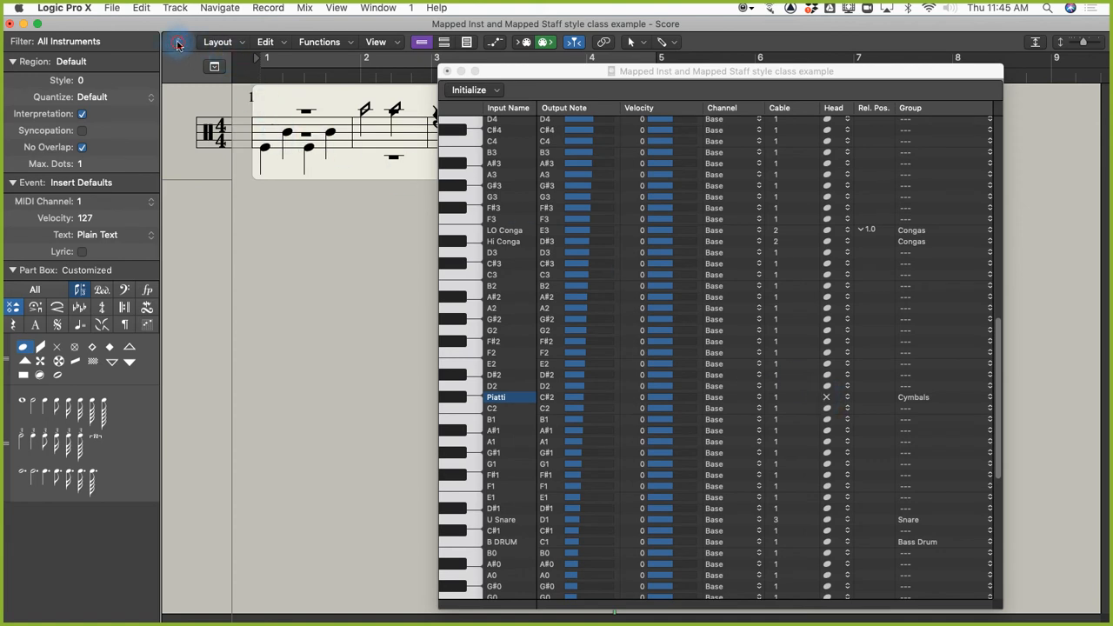
pyautogui.click(81, 42)
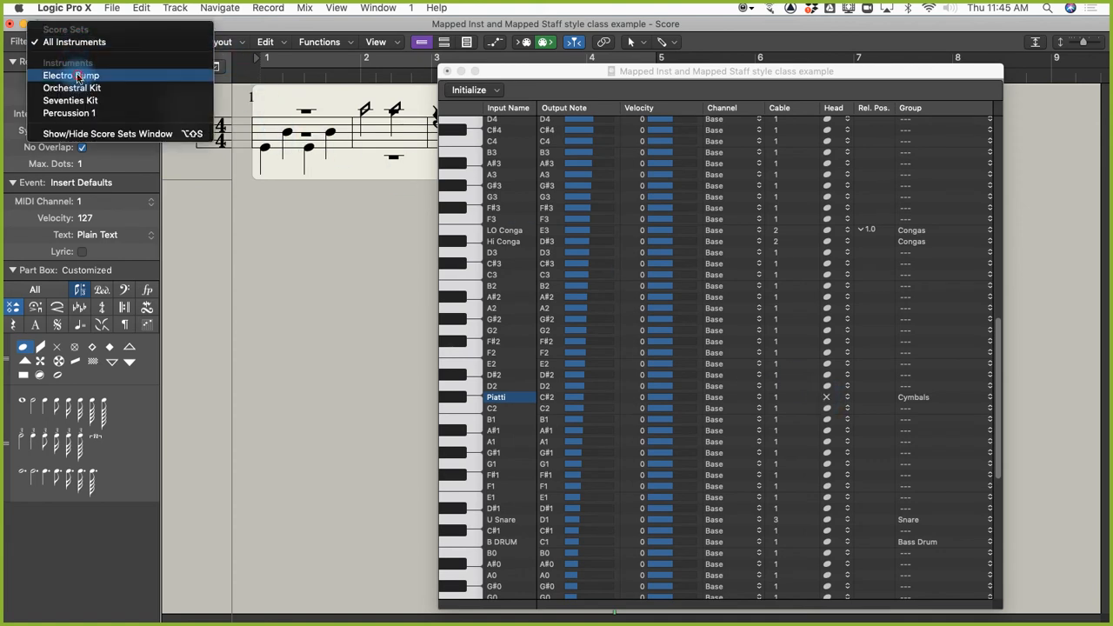
pyautogui.click(79, 76)
pyautogui.click(74, 42)
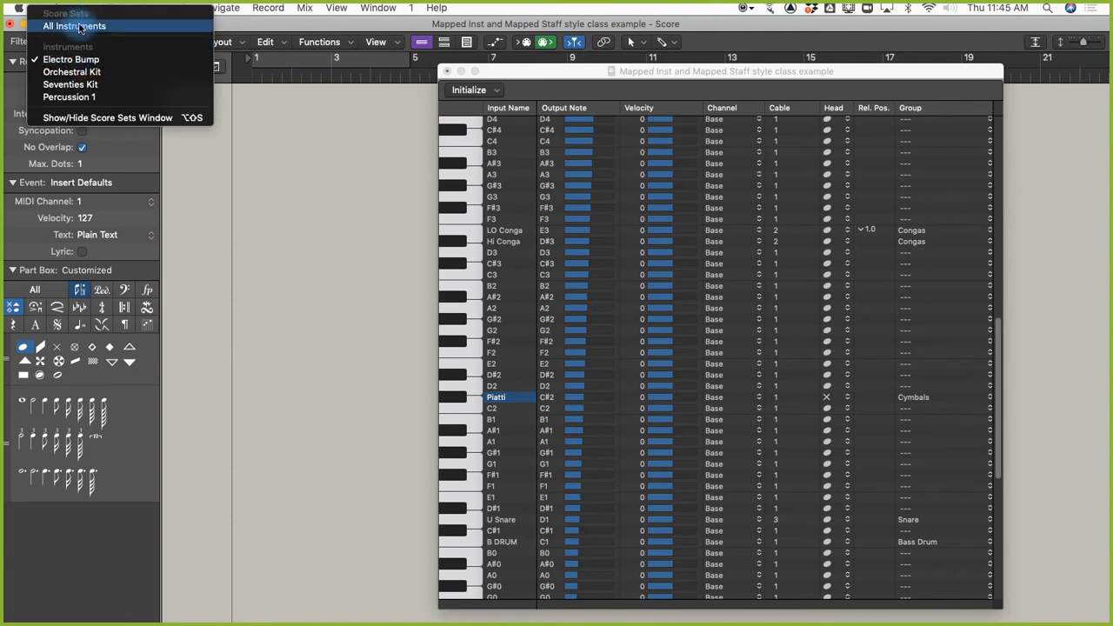
pyautogui.click(79, 26)
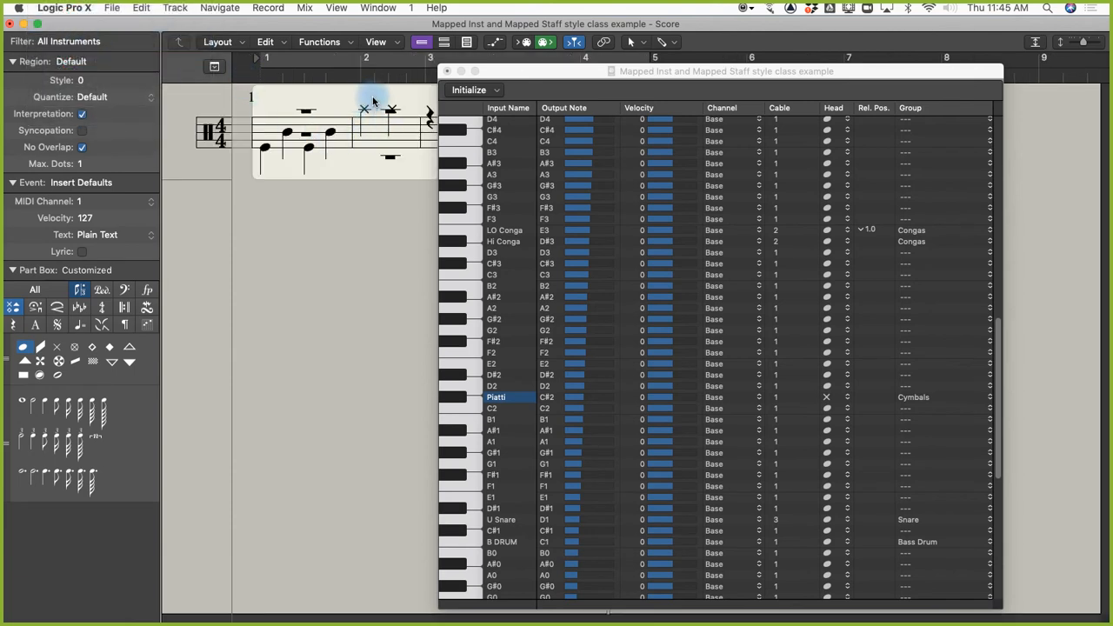
# Set the Piatti notehead to a circled X and refresh the score through the Electro Bump and All Instruments filters
pyautogui.click(827, 397)
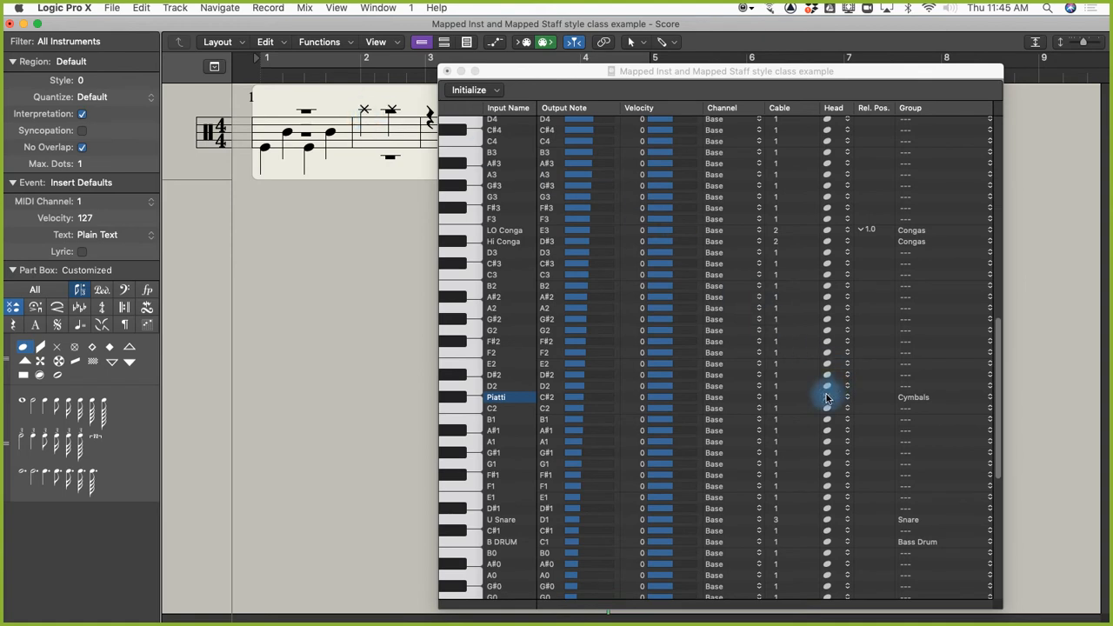
pyautogui.click(827, 398)
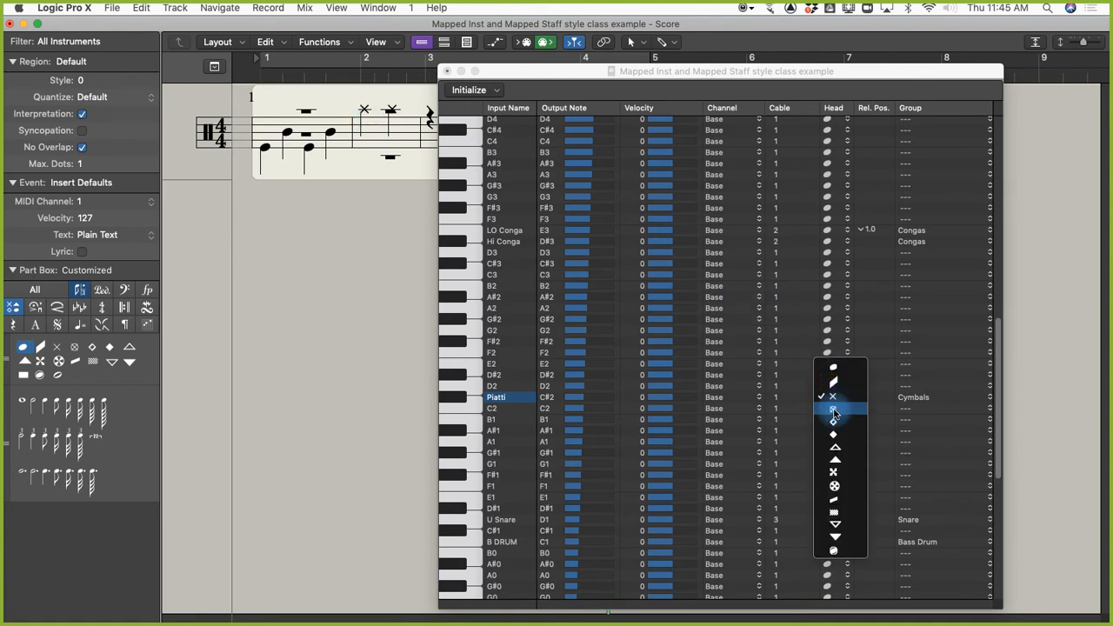
pyautogui.click(834, 411)
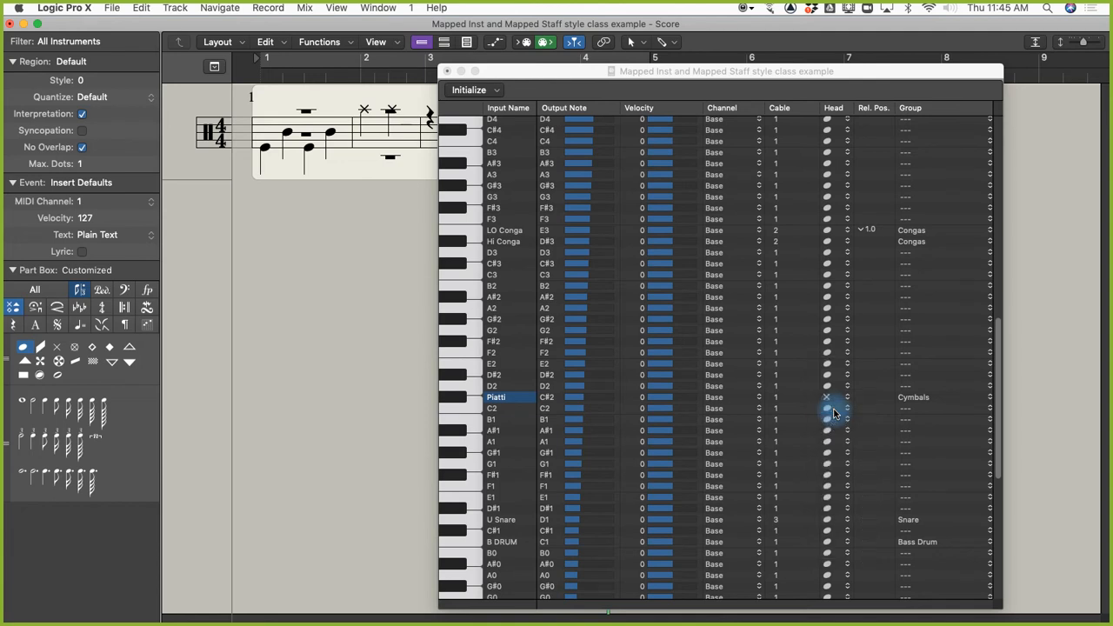
pyautogui.click(74, 42)
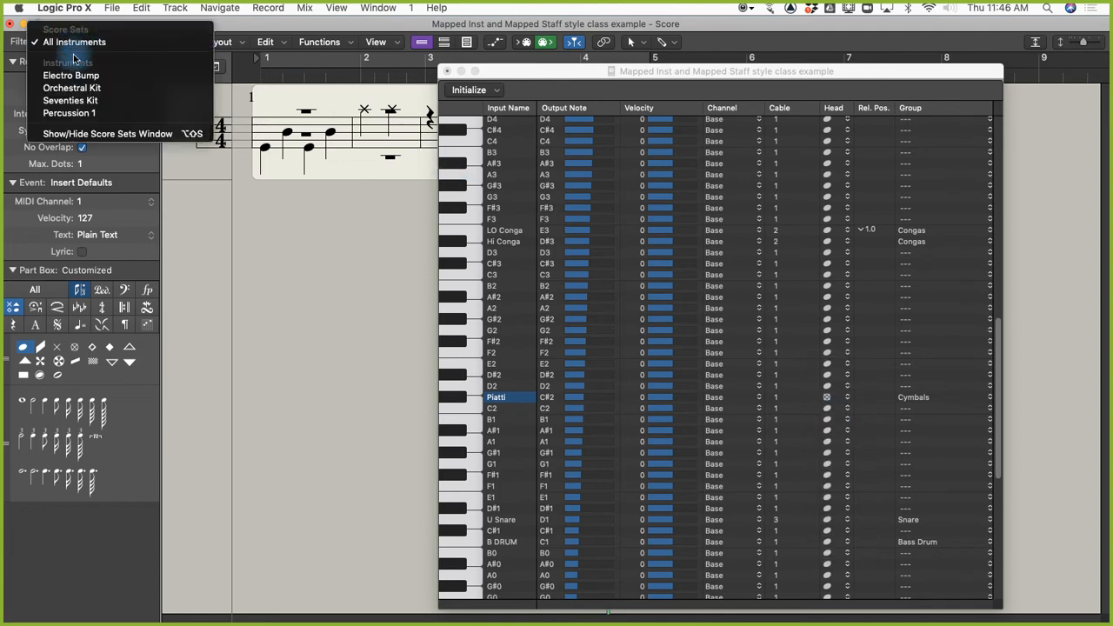
pyautogui.click(77, 67)
pyautogui.click(79, 42)
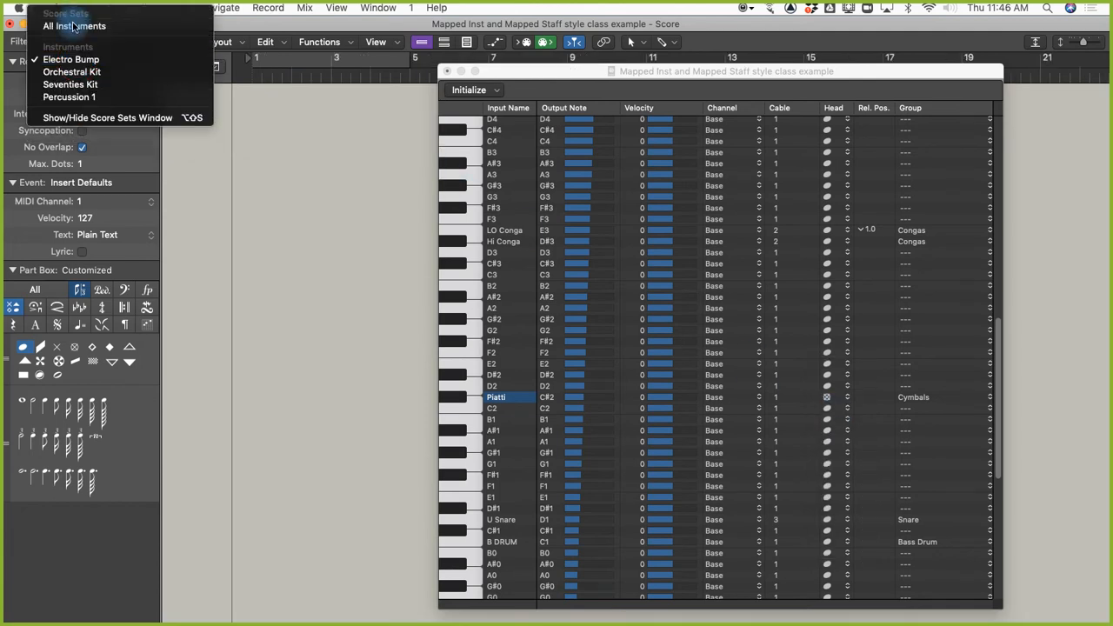
pyautogui.click(74, 30)
pyautogui.click(366, 110)
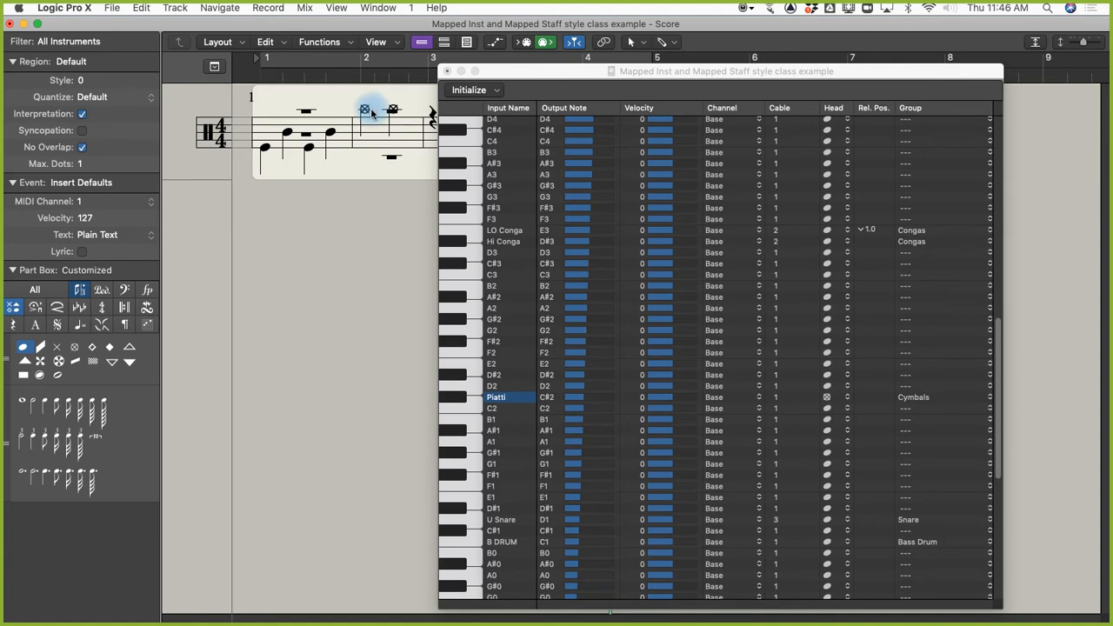
# Select the four bass drum and snare notes in bar 1 and apply the outlined oval notehead from the Part Box
pyautogui.click(828, 399)
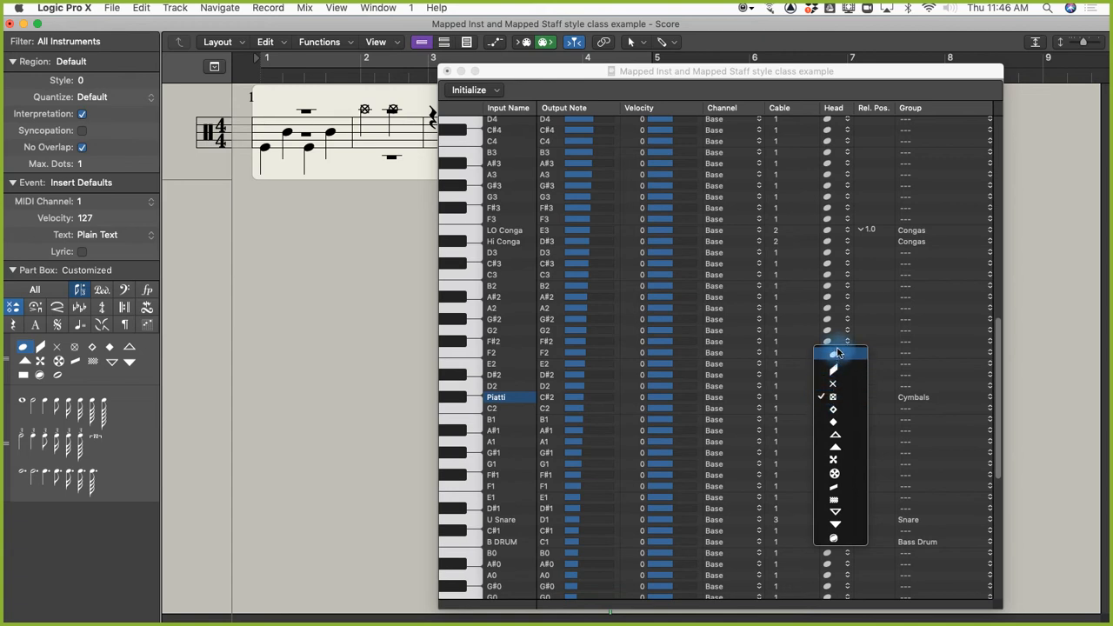
pyautogui.click(364, 382)
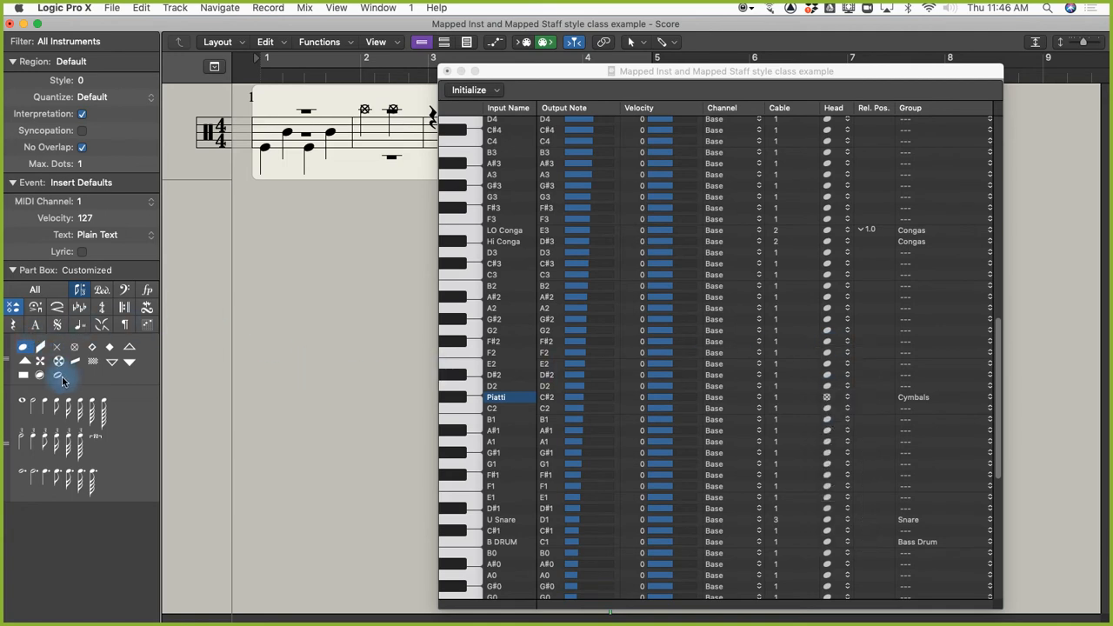
pyautogui.click(57, 378)
pyautogui.click(334, 140)
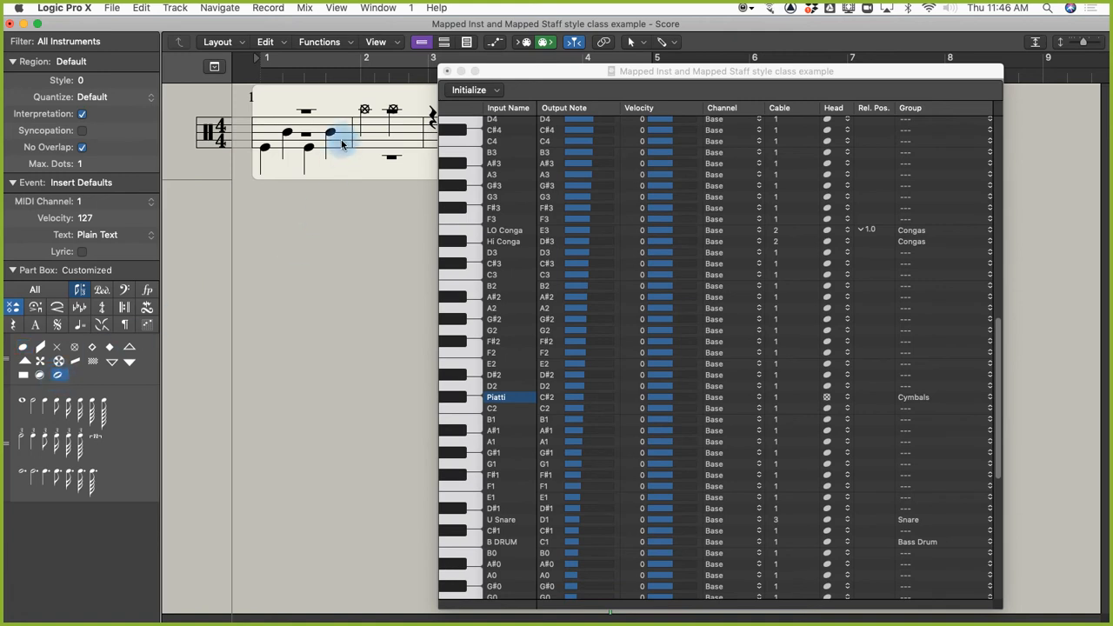
pyautogui.moveTo(333, 168); pyautogui.dragTo(273, 209)
pyautogui.keyDown('super'); pyautogui.click(288, 131); pyautogui.keyUp('super')
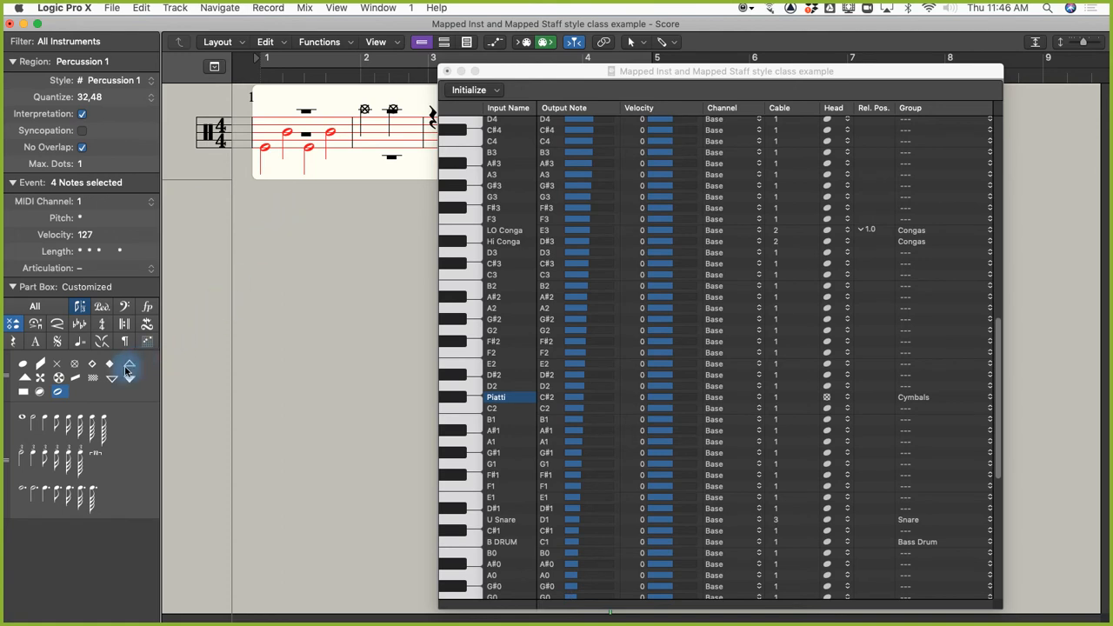
# Undo the notehead change on the bar 1 notes and try the outlined oval head on them again before deselecting
pyautogui.press('super+z')
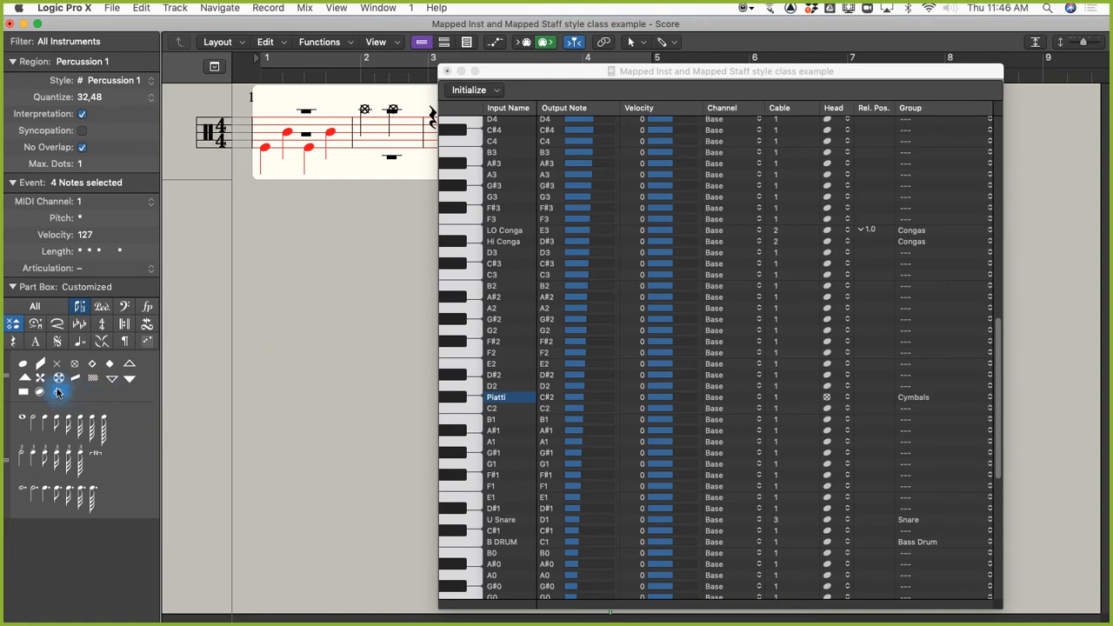
pyautogui.moveTo(59, 394); pyautogui.dragTo(229, 185)
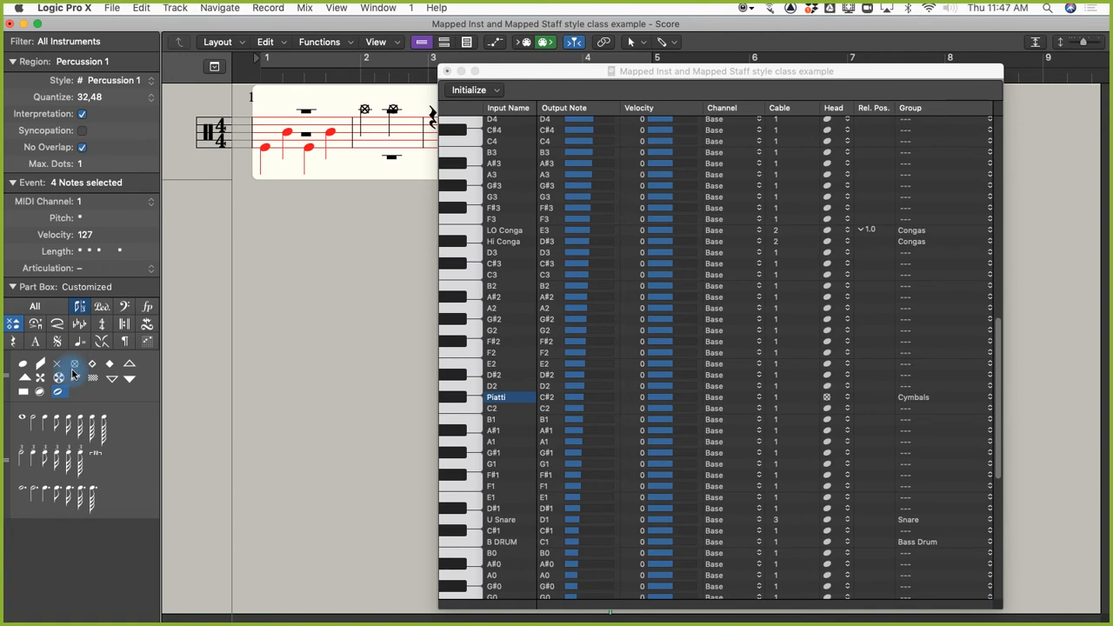
pyautogui.click(274, 336)
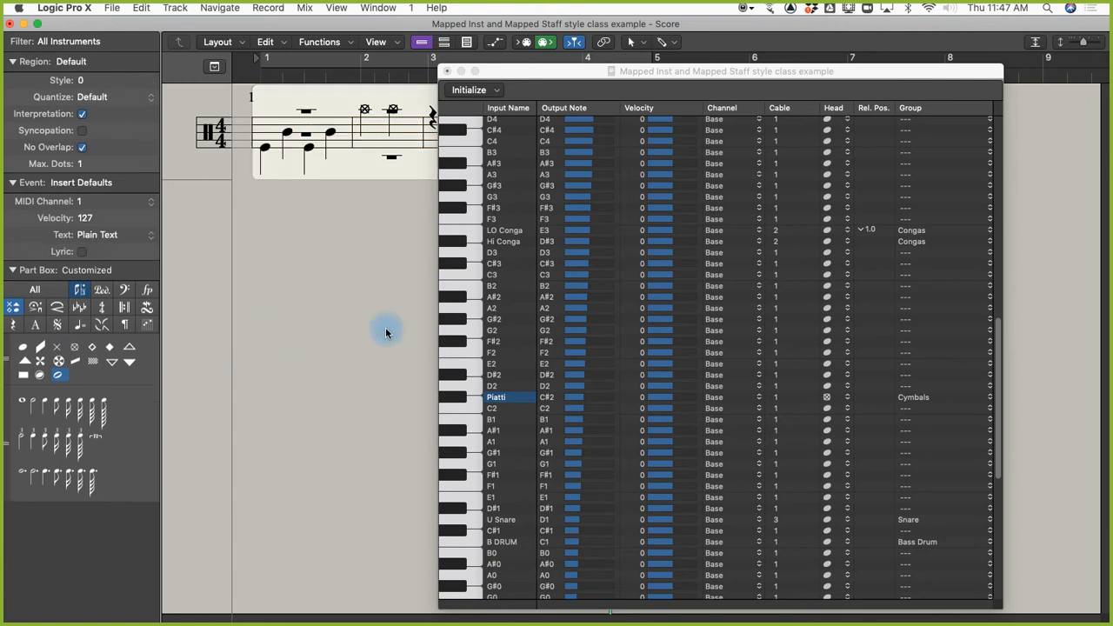
# Move the mapped instrument window aside and review the cable, notehead and relative position settings of the named drums
pyautogui.moveTo(516, 77); pyautogui.dragTo(572, 47)
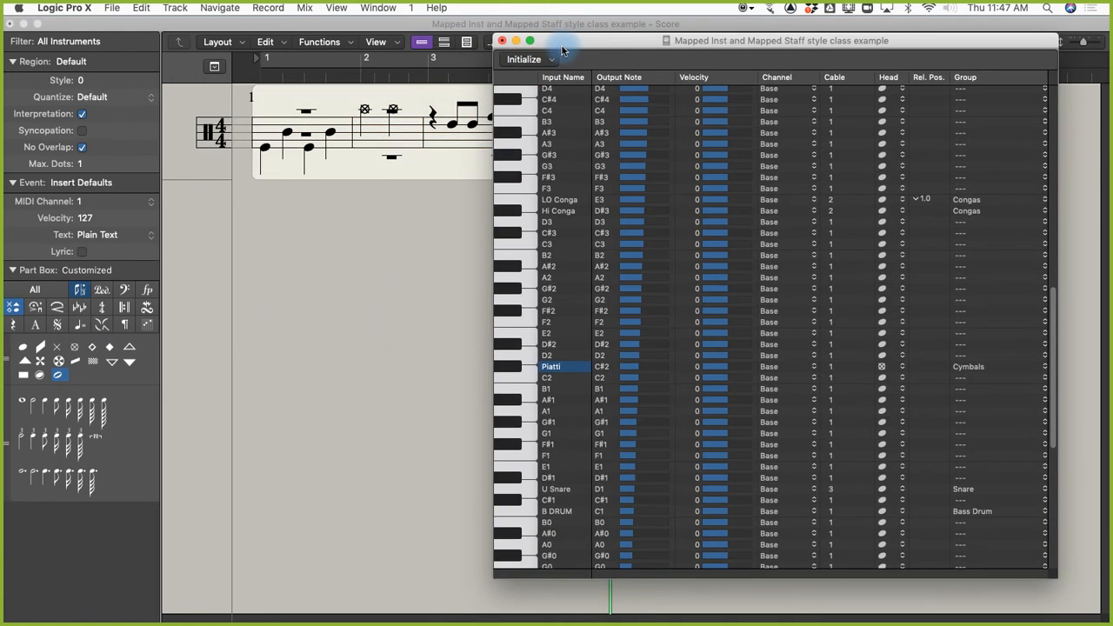
pyautogui.click(561, 372)
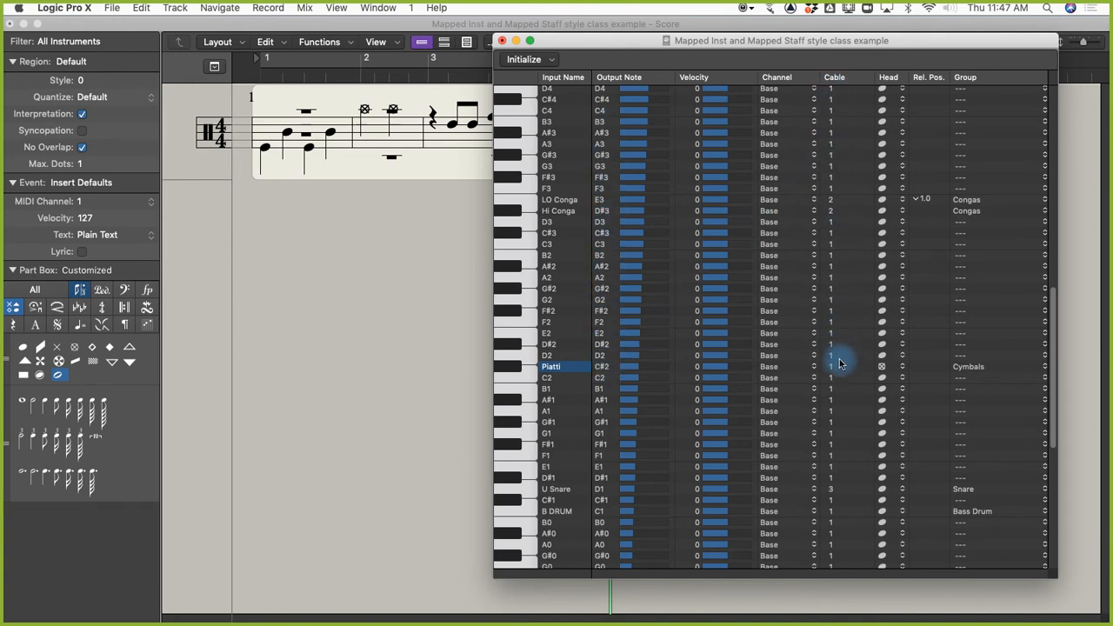
pyautogui.scroll(-3, 840, 401)
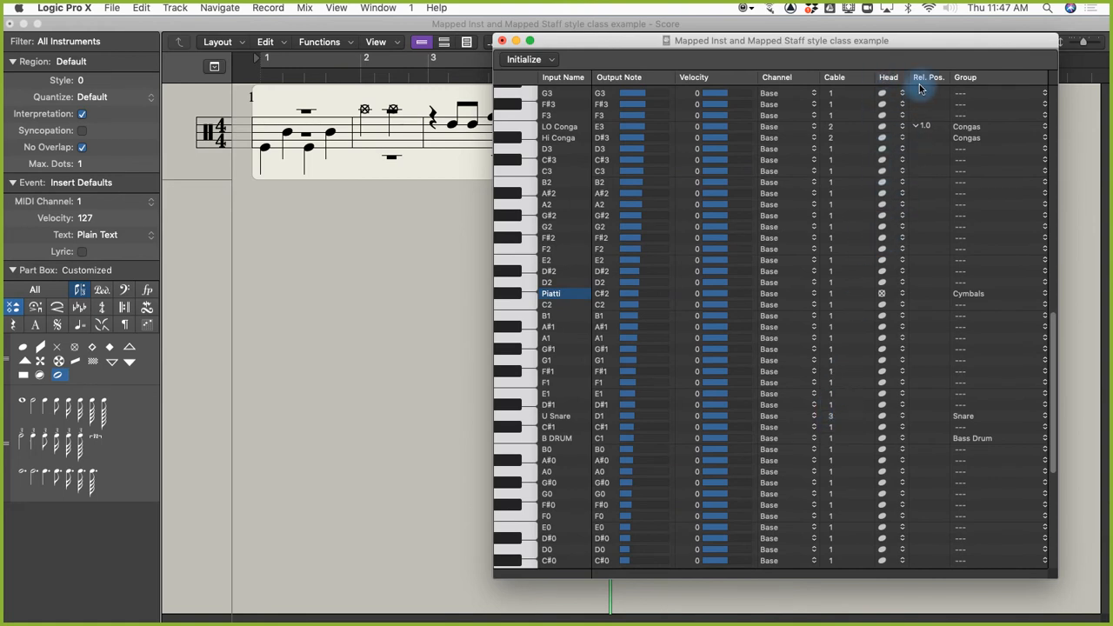
# Review the LO Conga relative position and its available drum groups, leaving the drum in the Congas group
pyautogui.moveTo(926, 128); pyautogui.dragTo(927, 133)
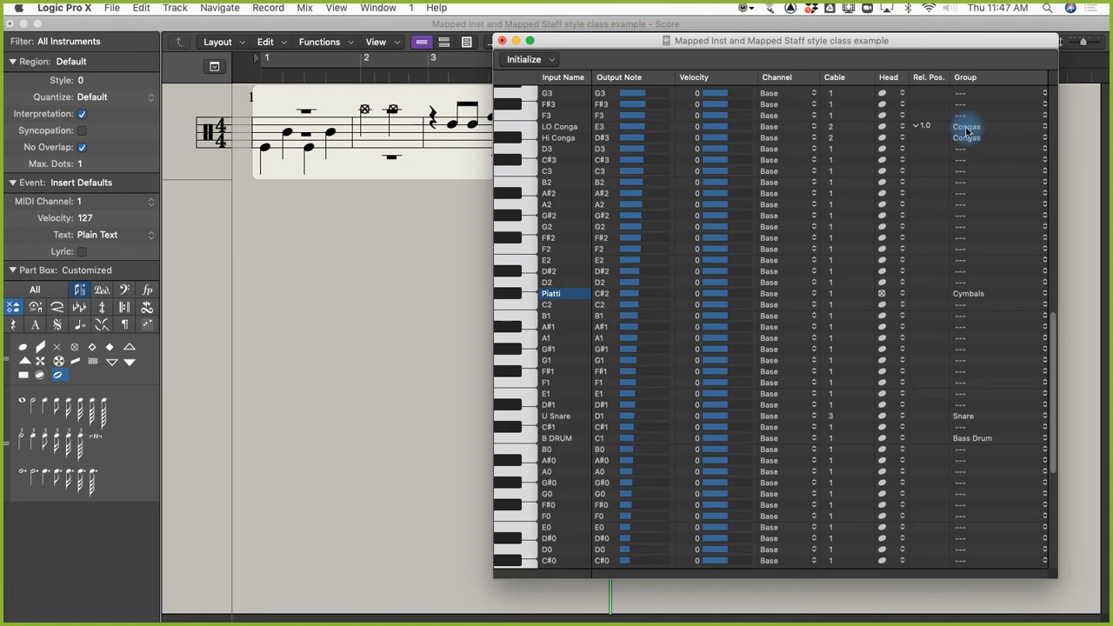
pyautogui.click(967, 131)
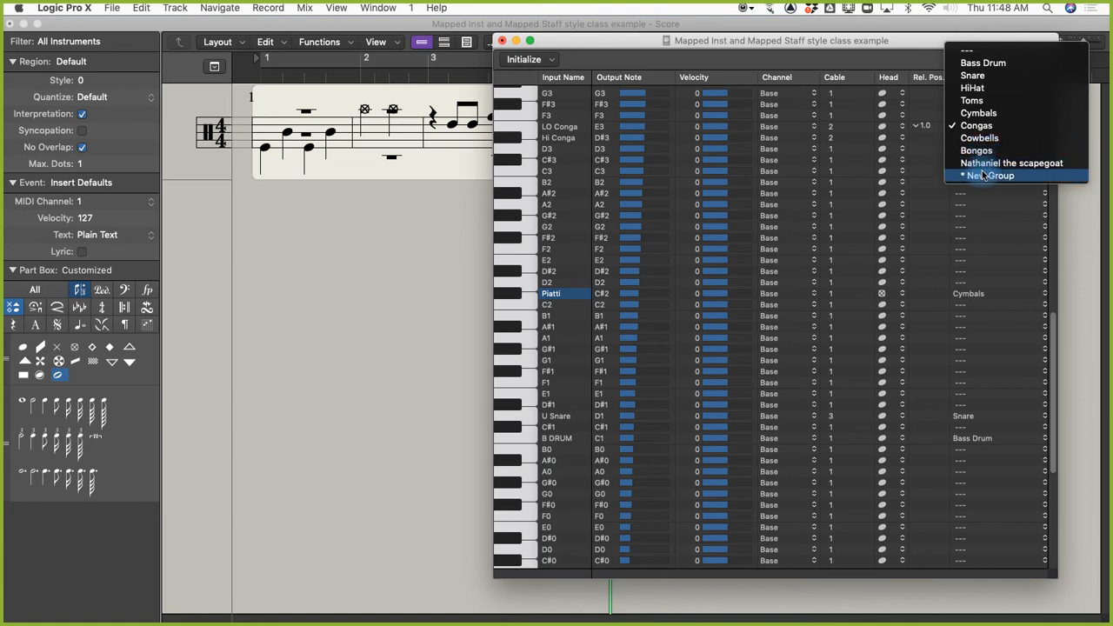
pyautogui.click(984, 126)
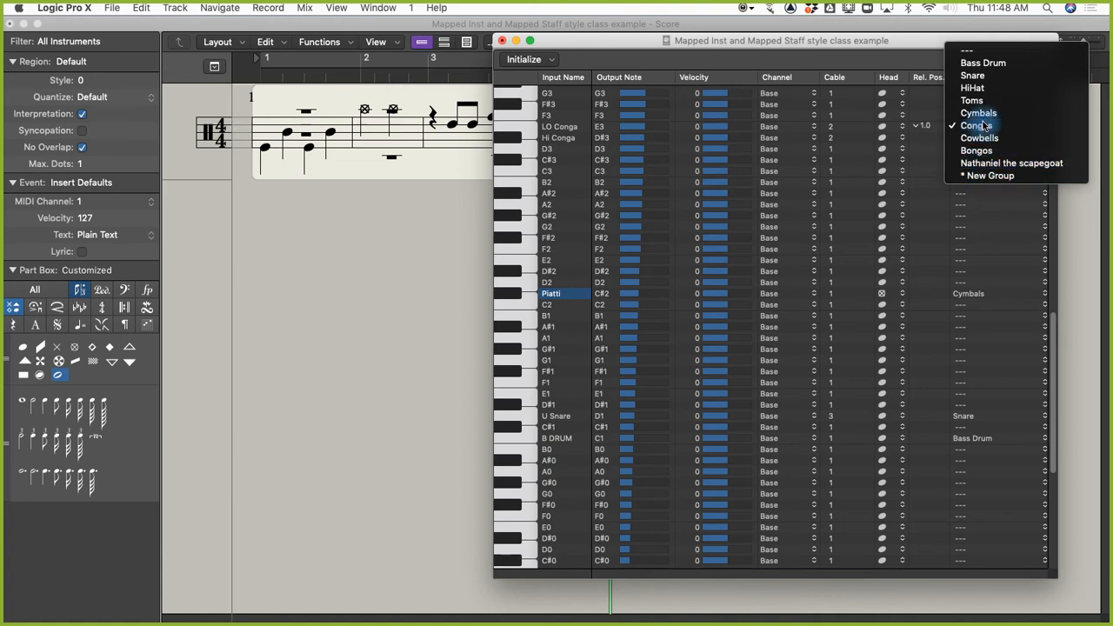
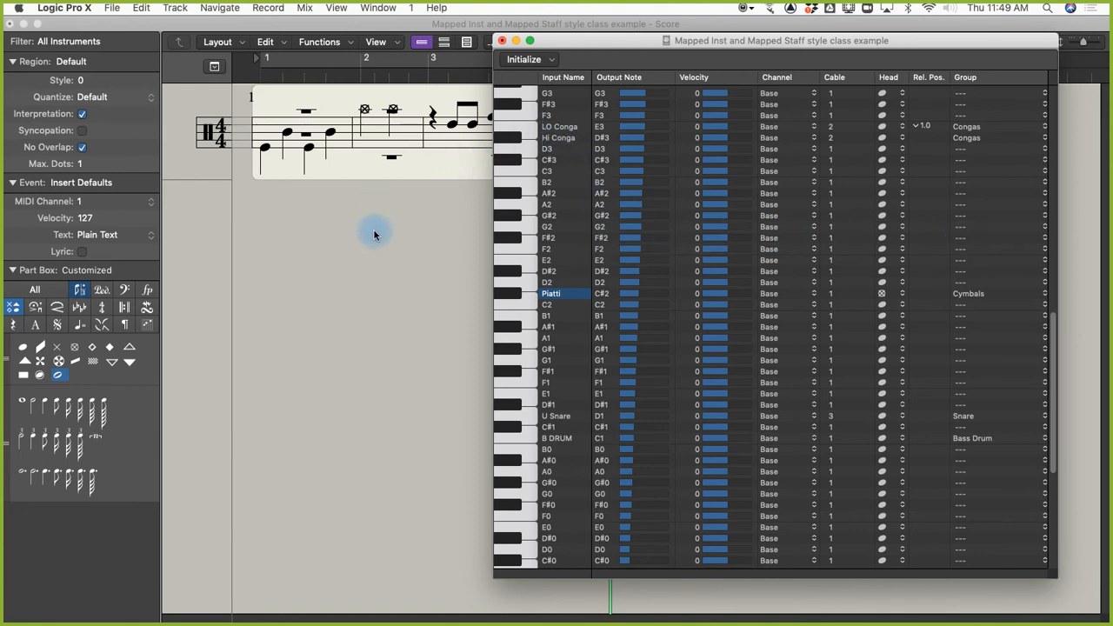
# Return to the score, show its staff styles, and close the staff styles window again
pyautogui.press('super+3')
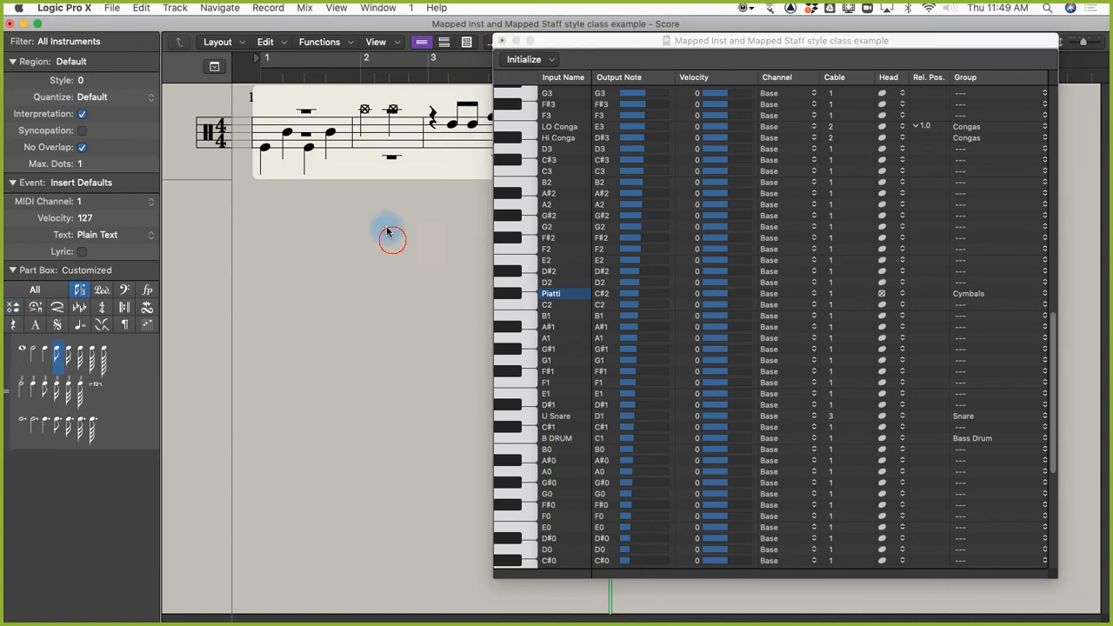
pyautogui.click(217, 42)
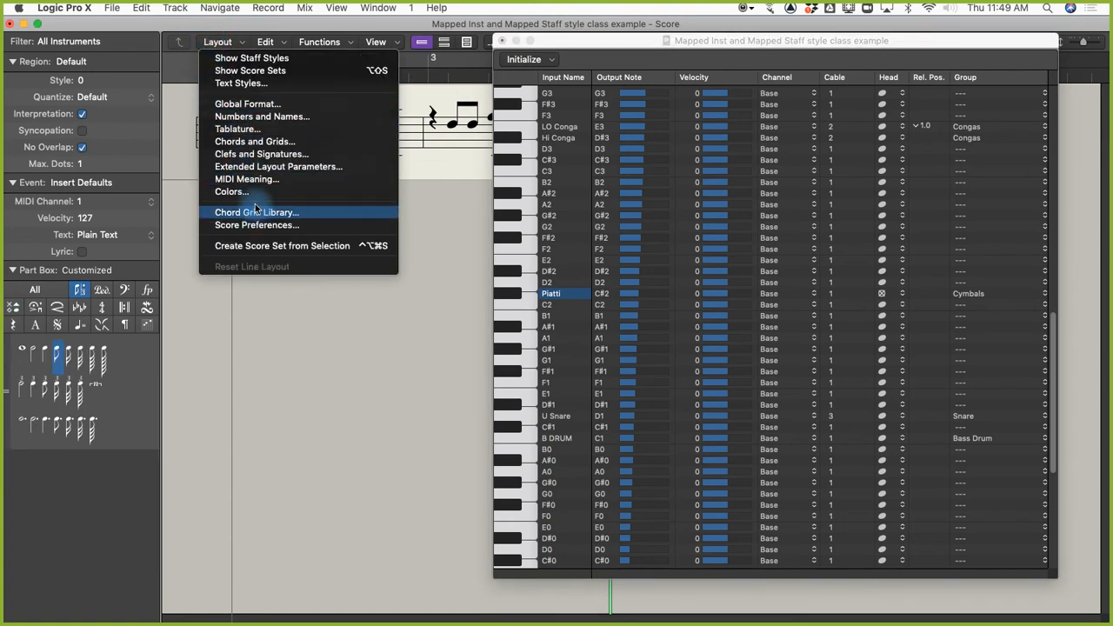
pyautogui.click(229, 60)
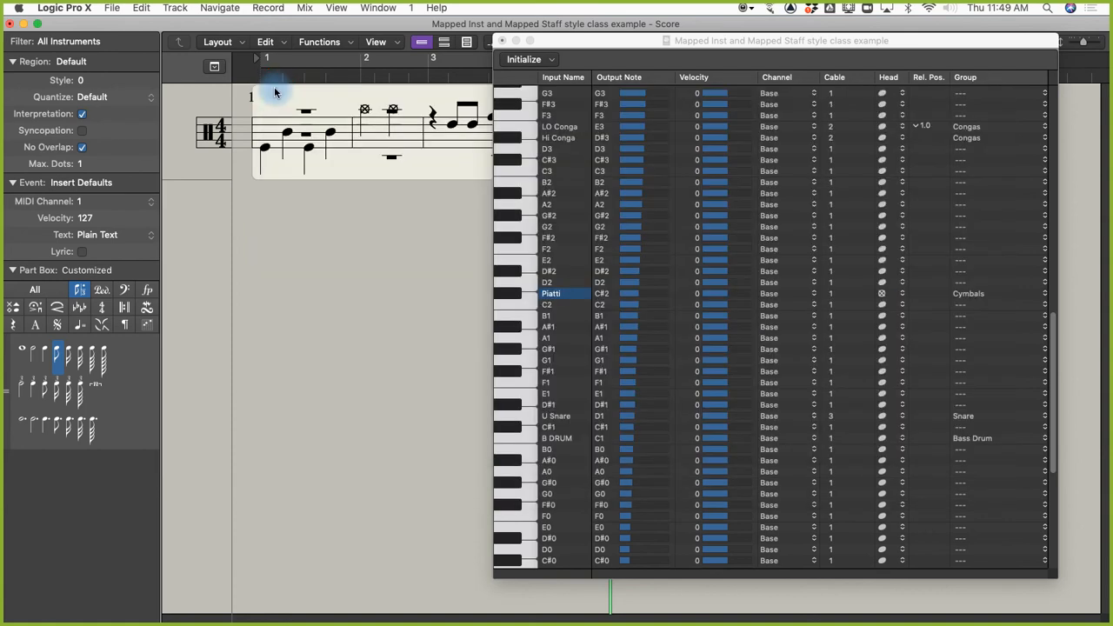
pyautogui.click(274, 89)
# Start opening another project and browse to the Int Logic Pro 2020 Dropbox folder
pyautogui.click(107, 7)
pyautogui.moveTo(66, 8)
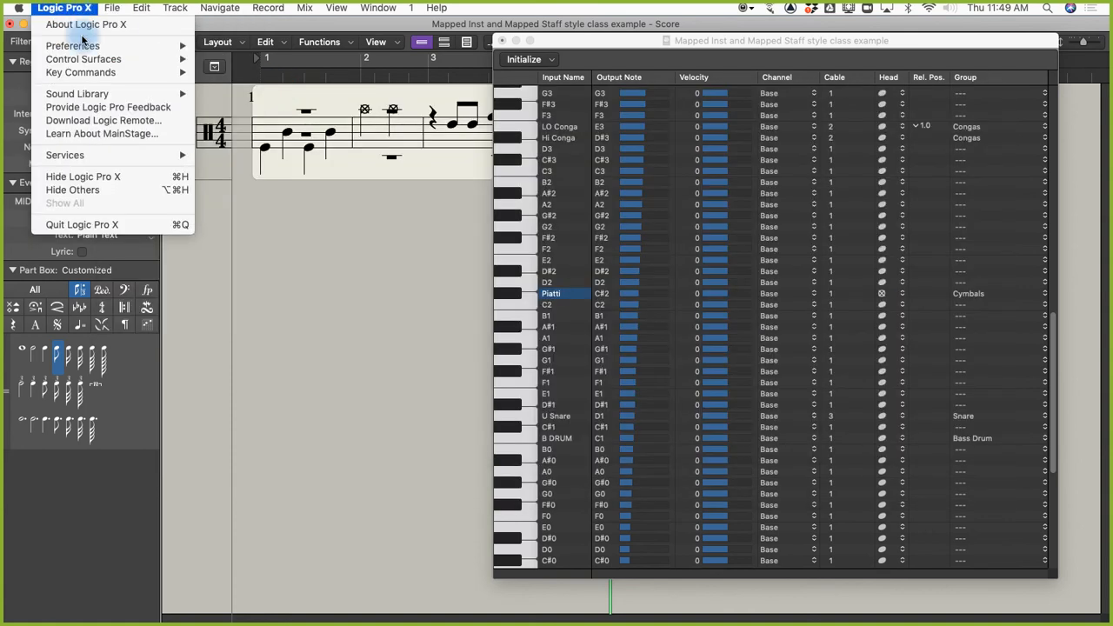
pyautogui.moveTo(78, 45)
pyautogui.moveTo(112, 8)
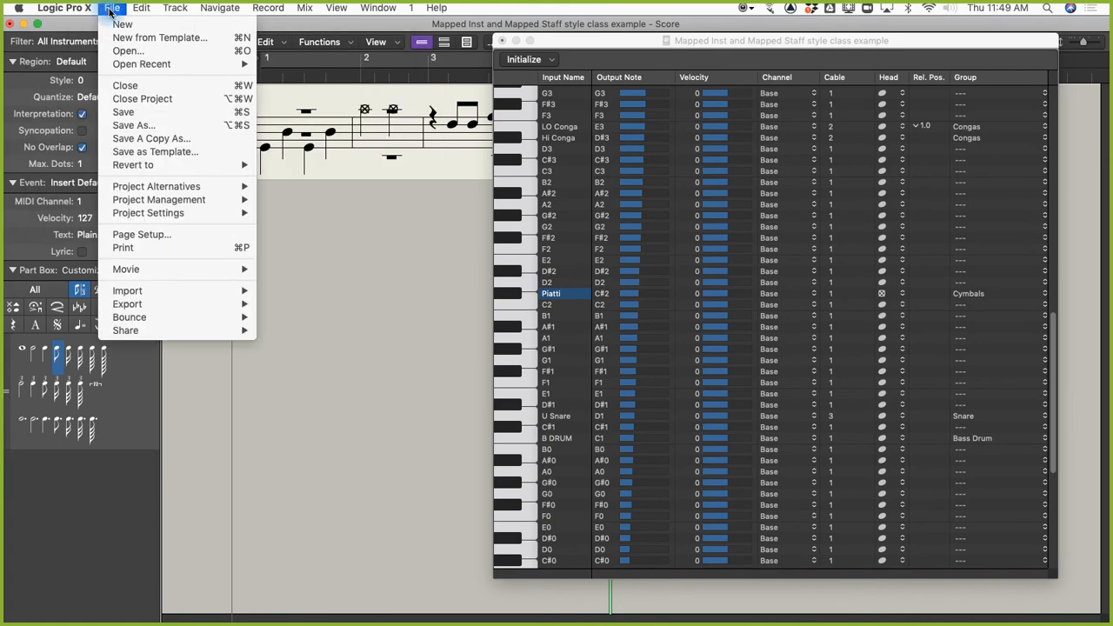
pyautogui.click(122, 51)
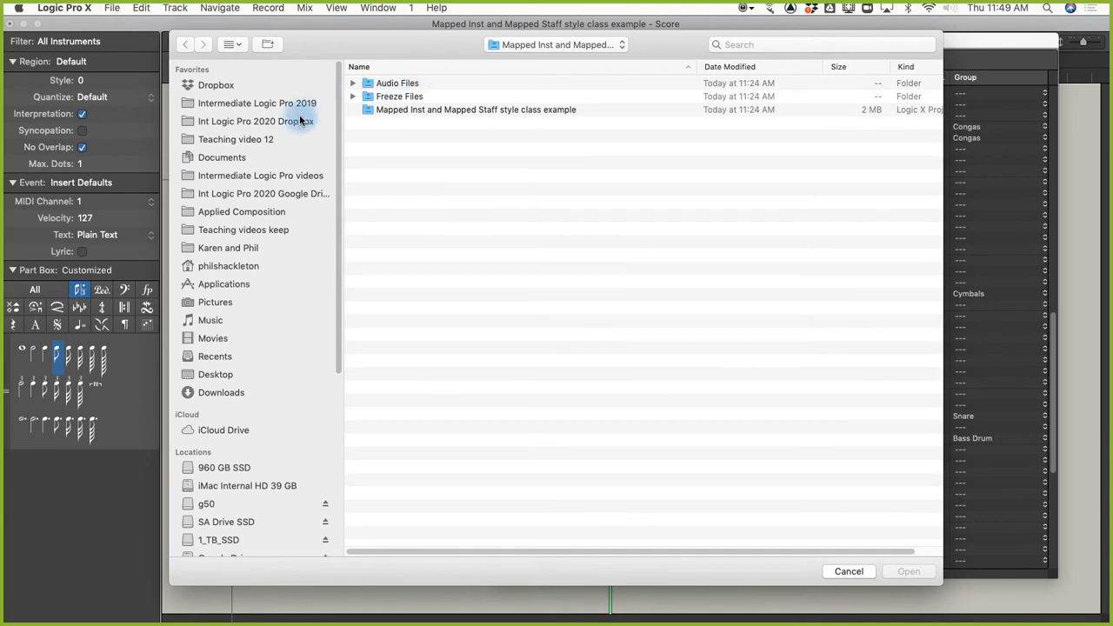
pyautogui.click(246, 107)
pyautogui.click(246, 124)
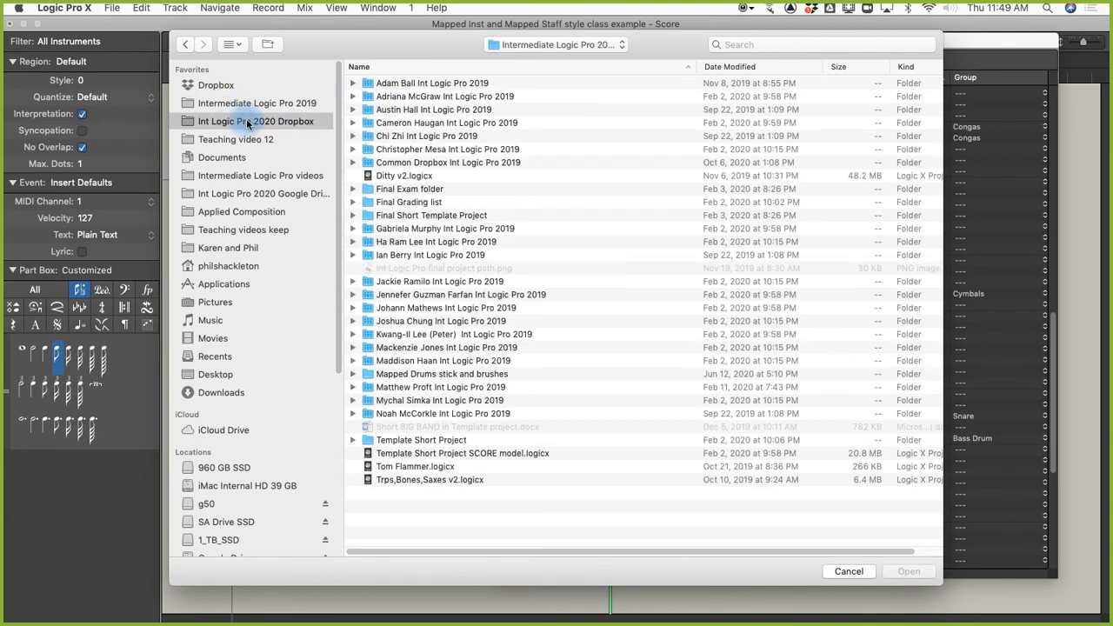
# Open the Week Six Assignment 2 project with the feathered beaming experiment, closing the current project and saving its changes
pyautogui.scroll(-5, 459, 383)
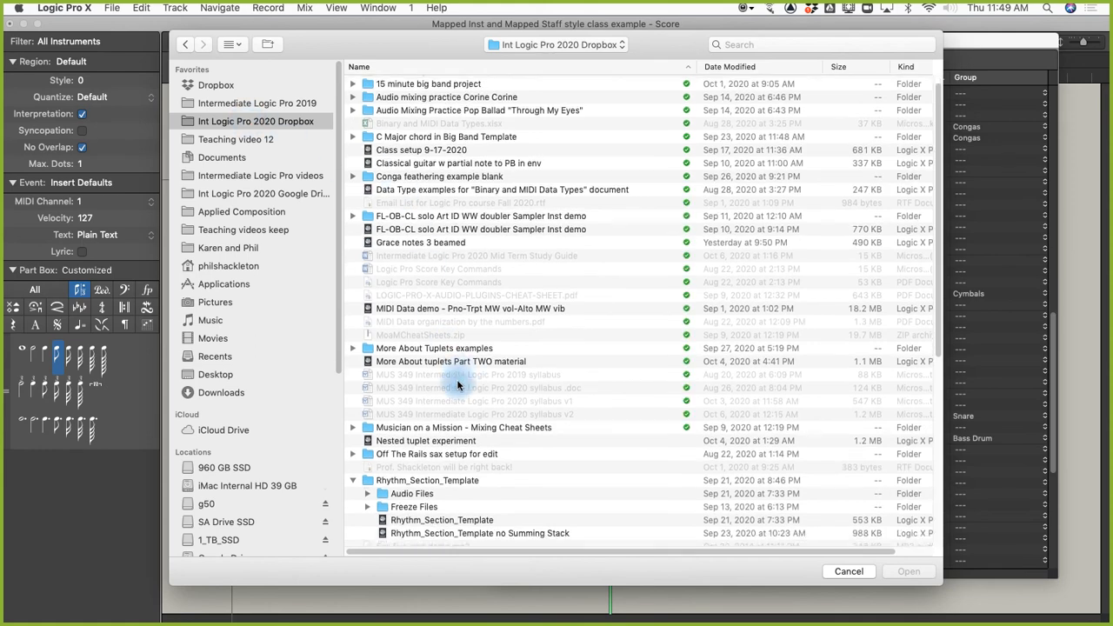
pyautogui.scroll(-6, 459, 382)
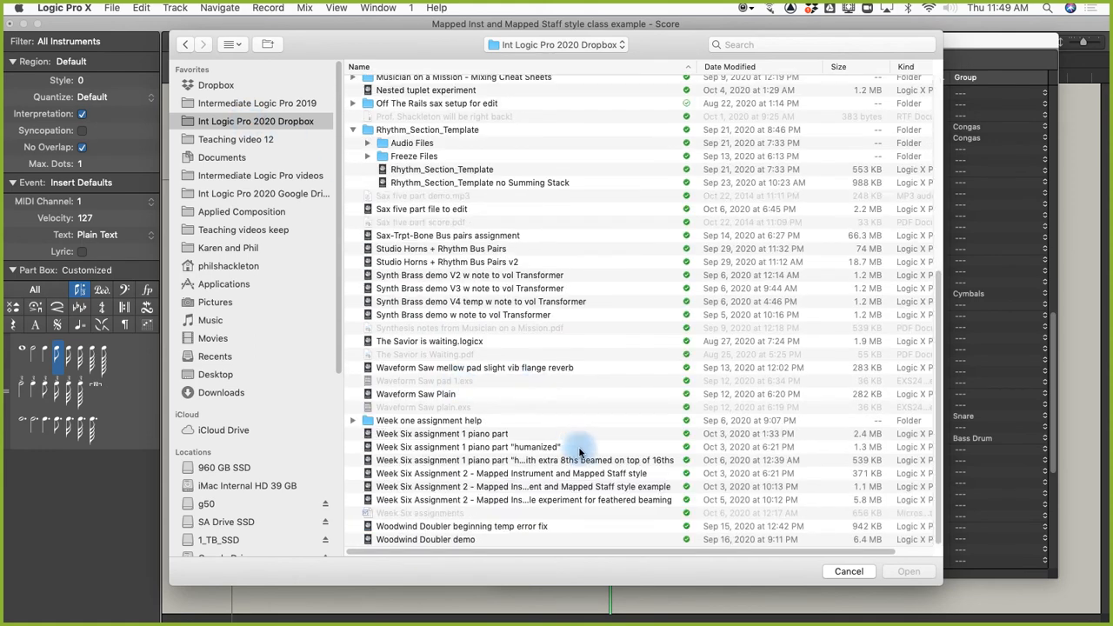
pyautogui.click(559, 501)
pyautogui.press('Return')
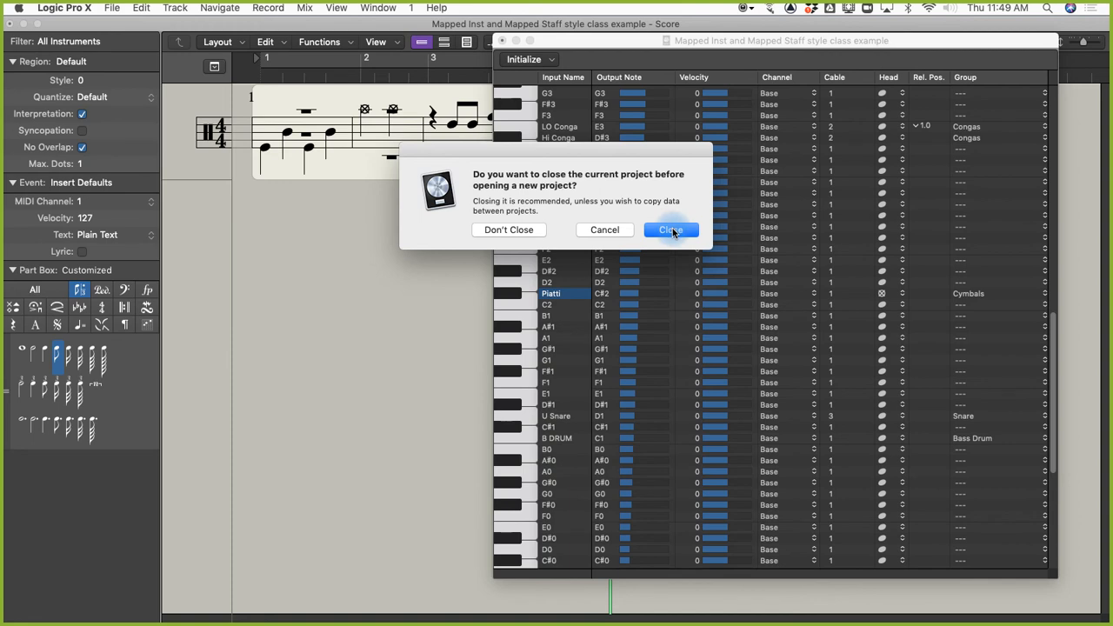
pyautogui.click(672, 232)
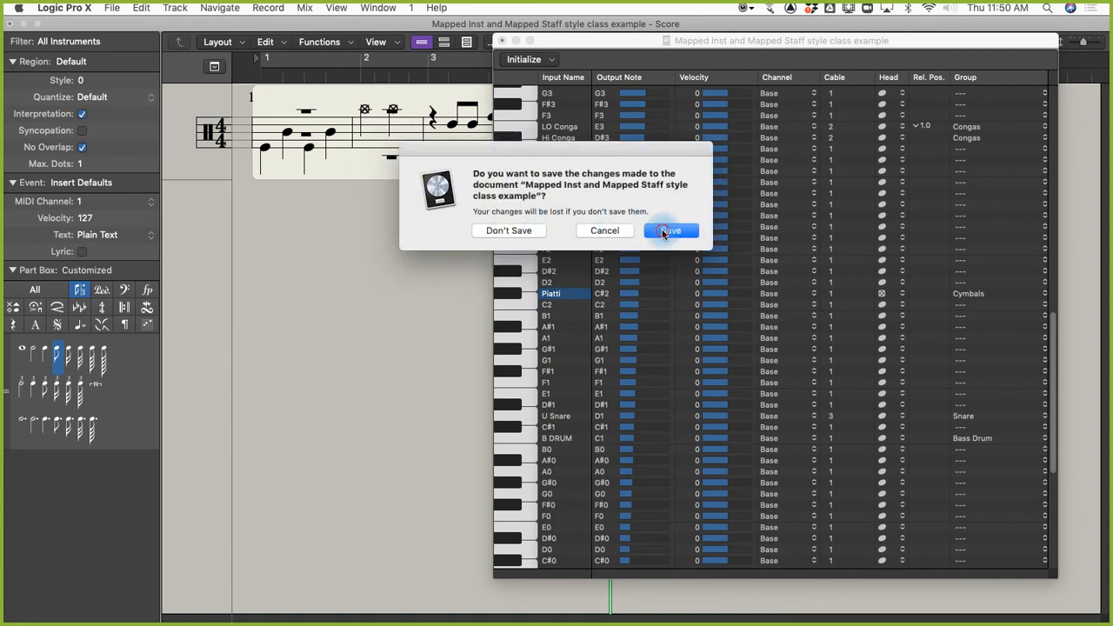
pyautogui.click(662, 231)
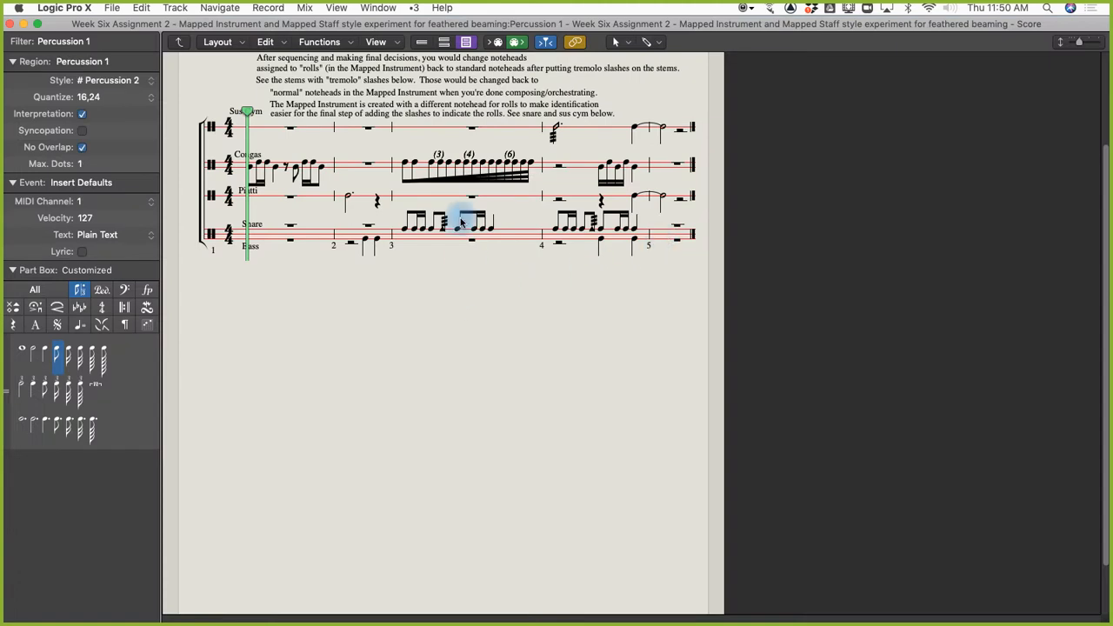
# Show the staff styles and examine the Percussion 2 mapped style's staves, voices and drum group assignments
pyautogui.scroll(5, 400, 218)
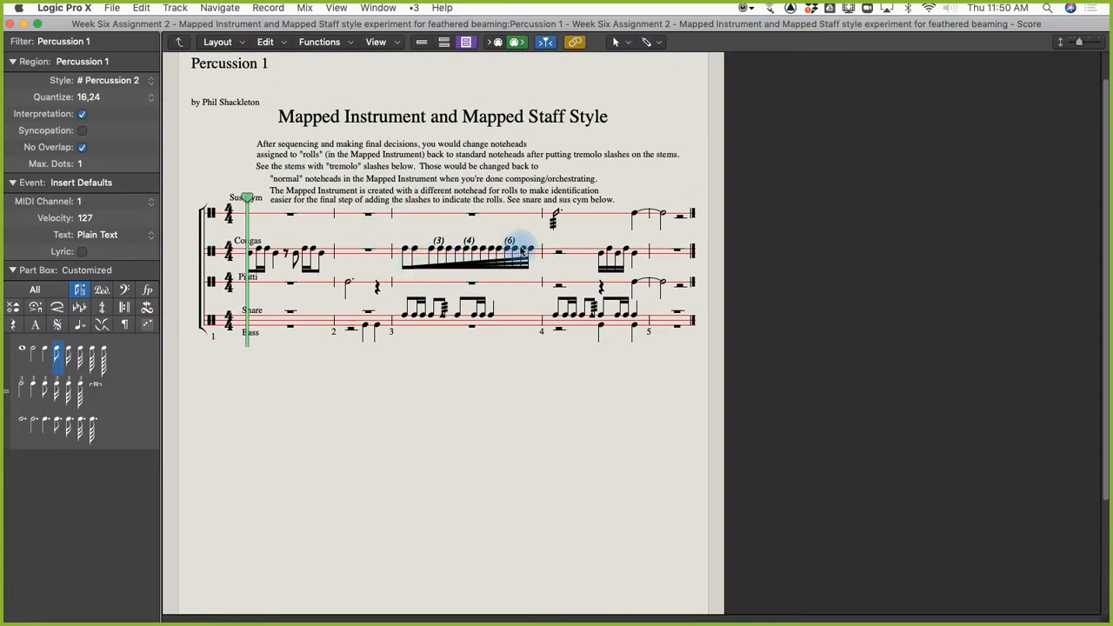
pyautogui.click(218, 42)
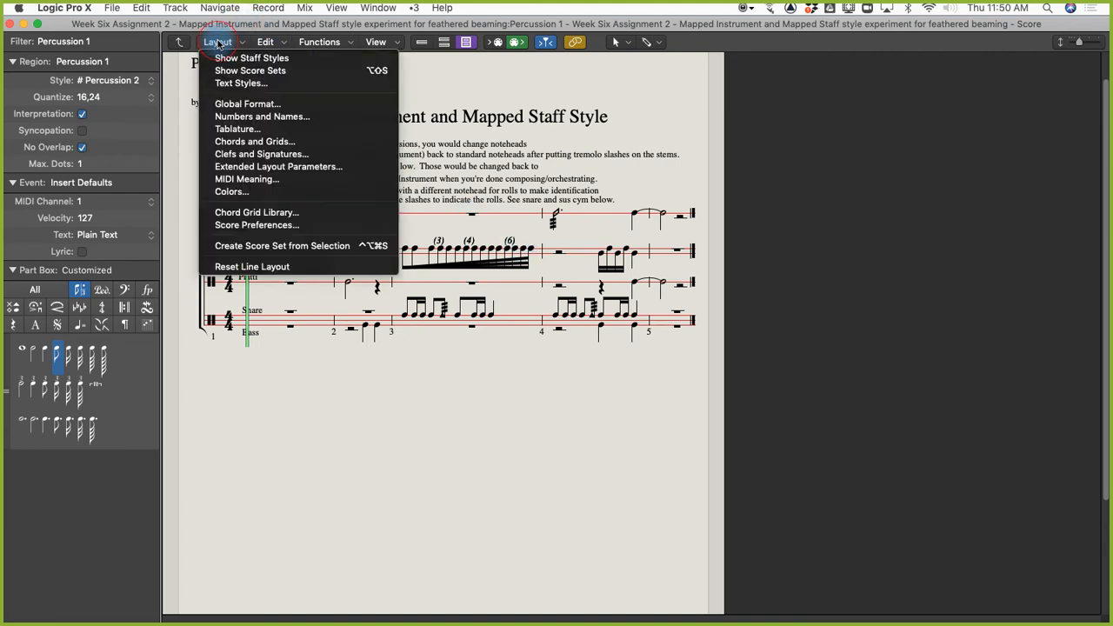
pyautogui.click(228, 58)
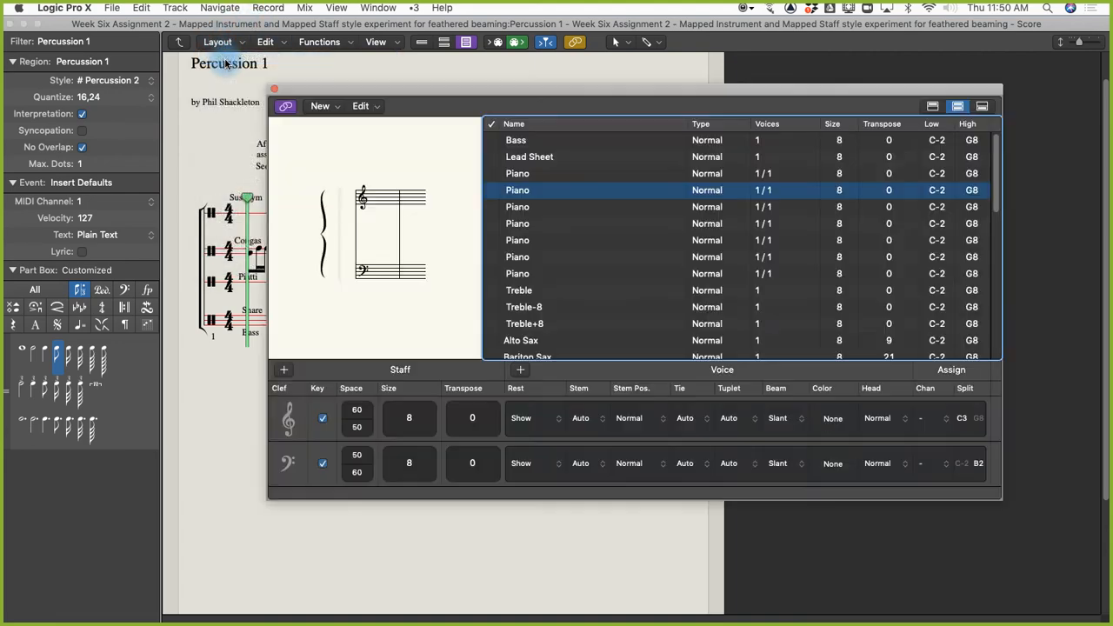
pyautogui.scroll(4, 798, 427)
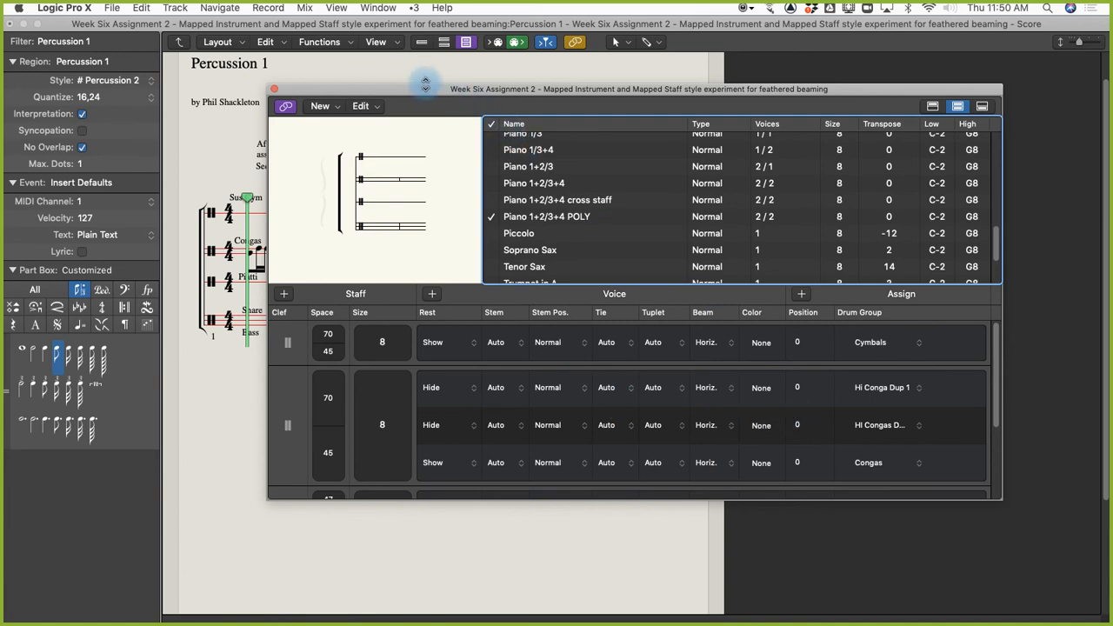
pyautogui.moveTo(413, 89); pyautogui.dragTo(743, 119)
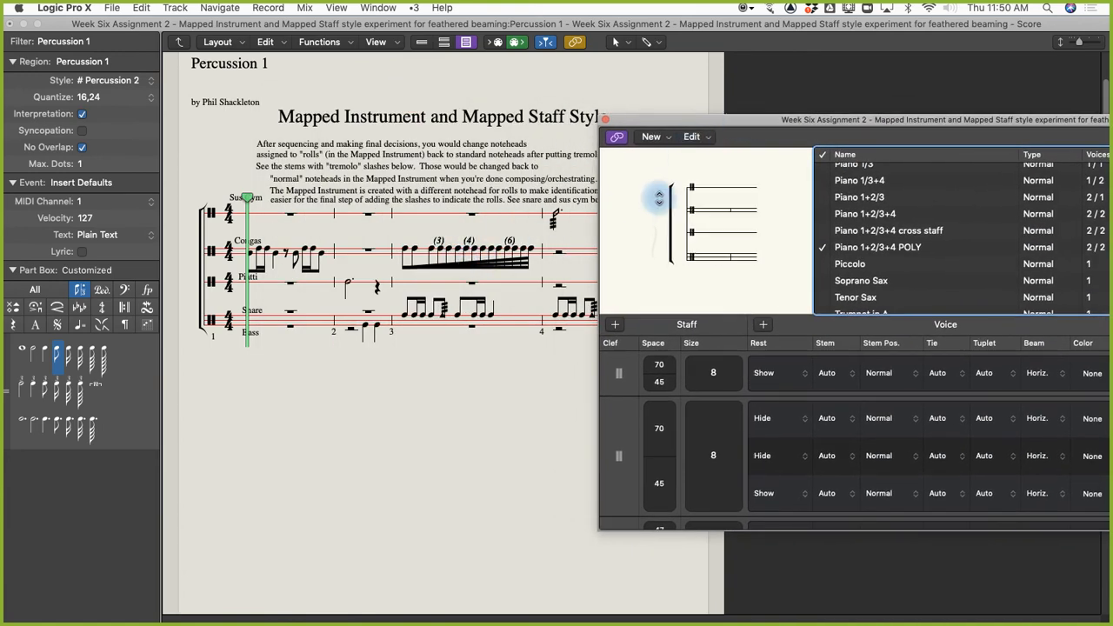
pyautogui.moveTo(708, 120); pyautogui.dragTo(401, 126)
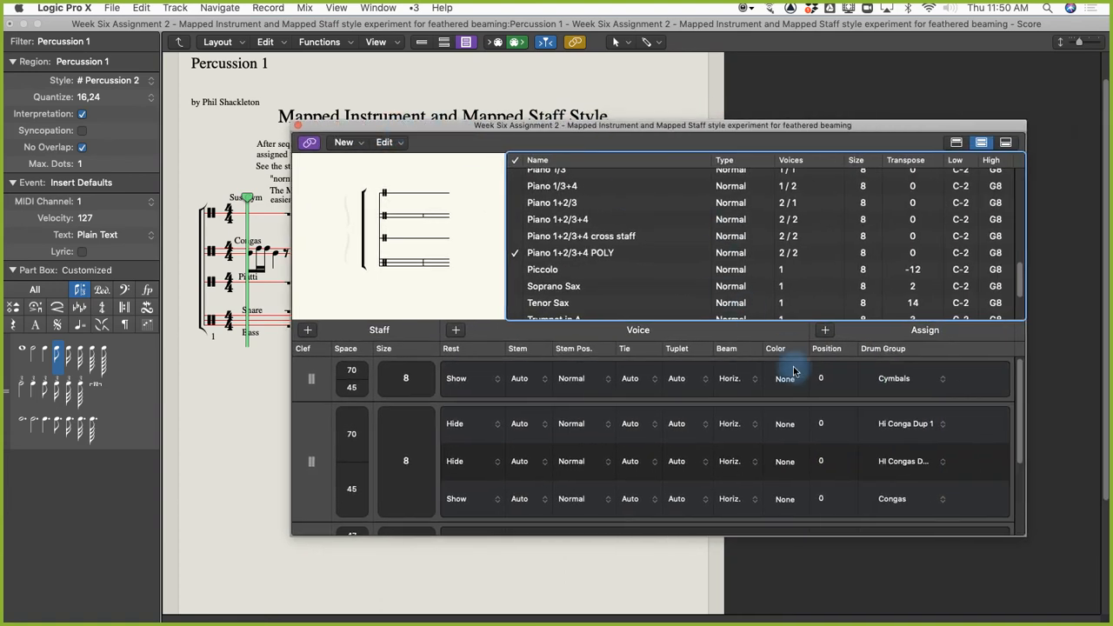
# Try position +1 for Hi Conga Dup 1 and +2 for the other duplicate, and inspect the stacked conga notes in bar 3
pyautogui.click(822, 424)
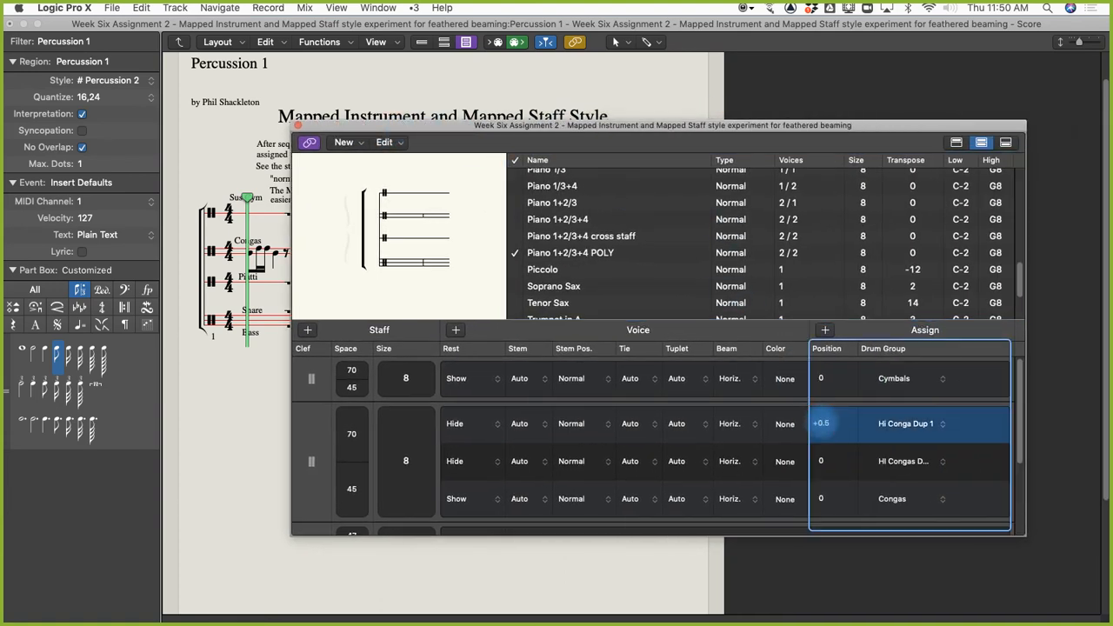
pyautogui.moveTo(822, 423); pyautogui.dragTo(822, 421)
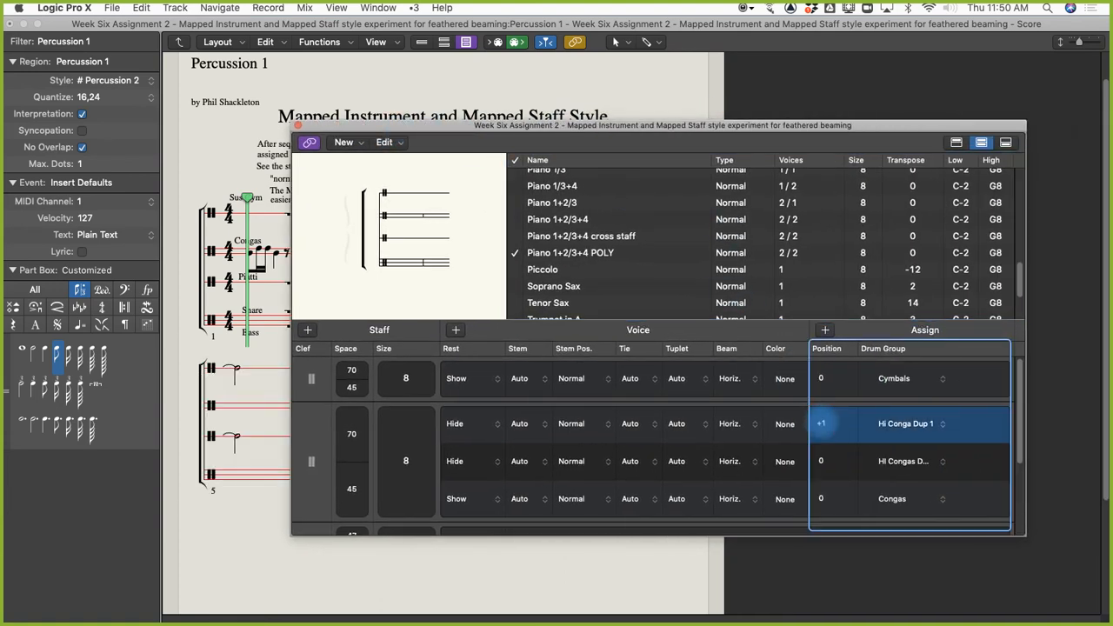
pyautogui.click(822, 461)
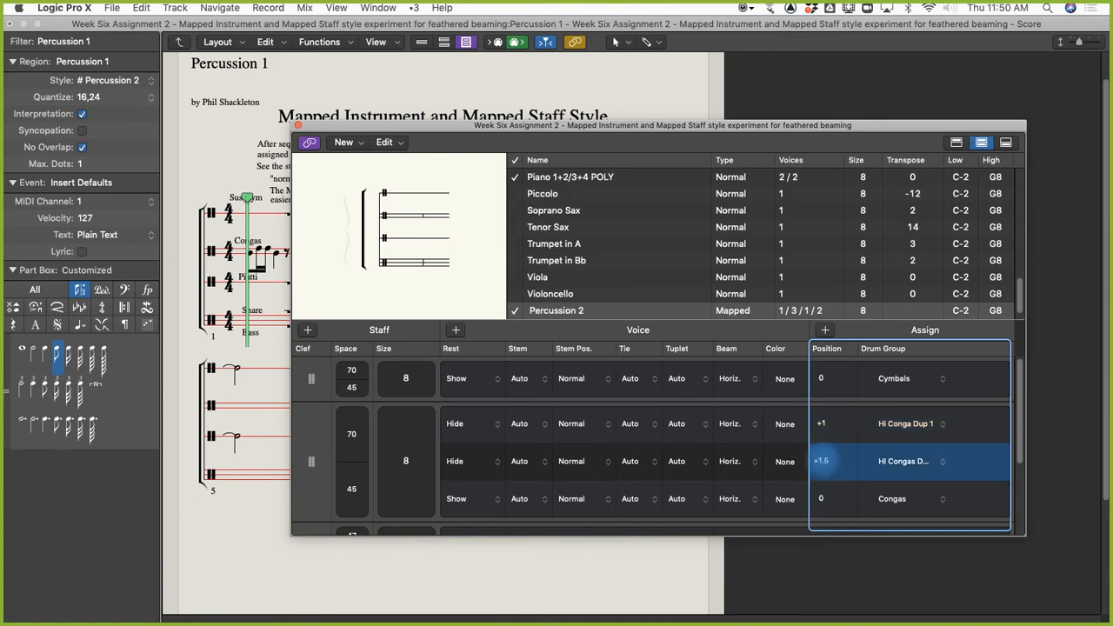
pyautogui.moveTo(472, 126); pyautogui.dragTo(545, 368)
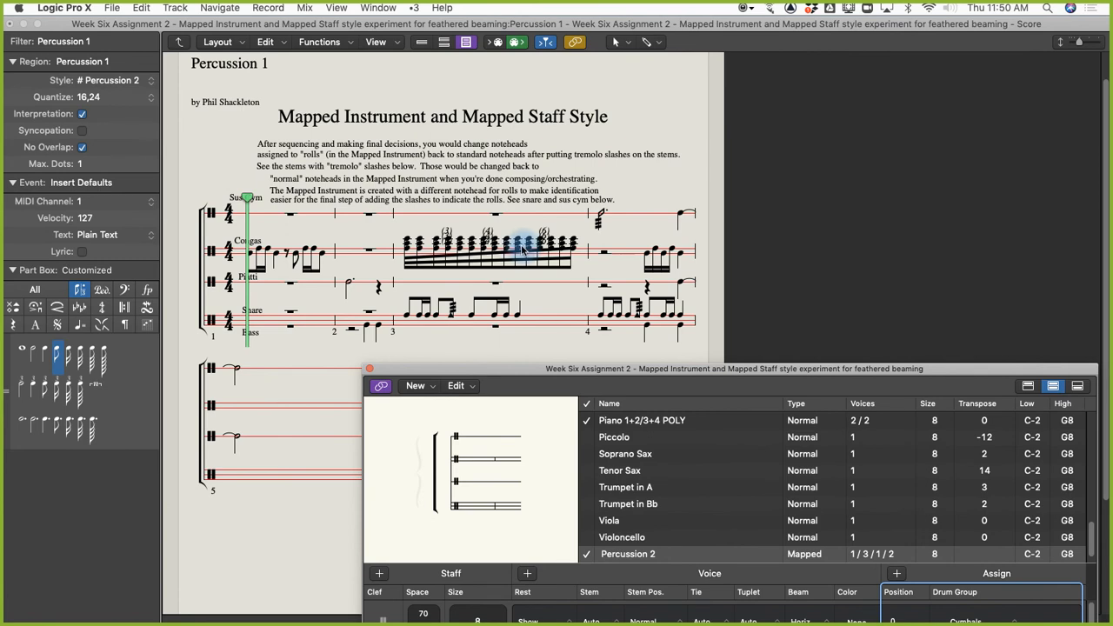
pyautogui.click(575, 241)
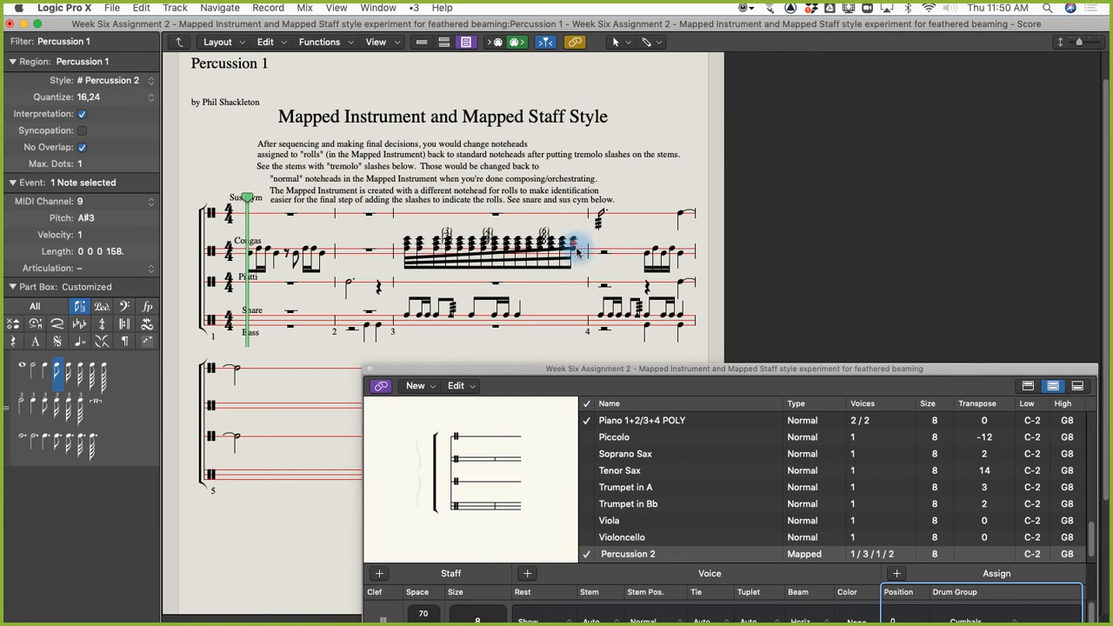
pyautogui.click(591, 253)
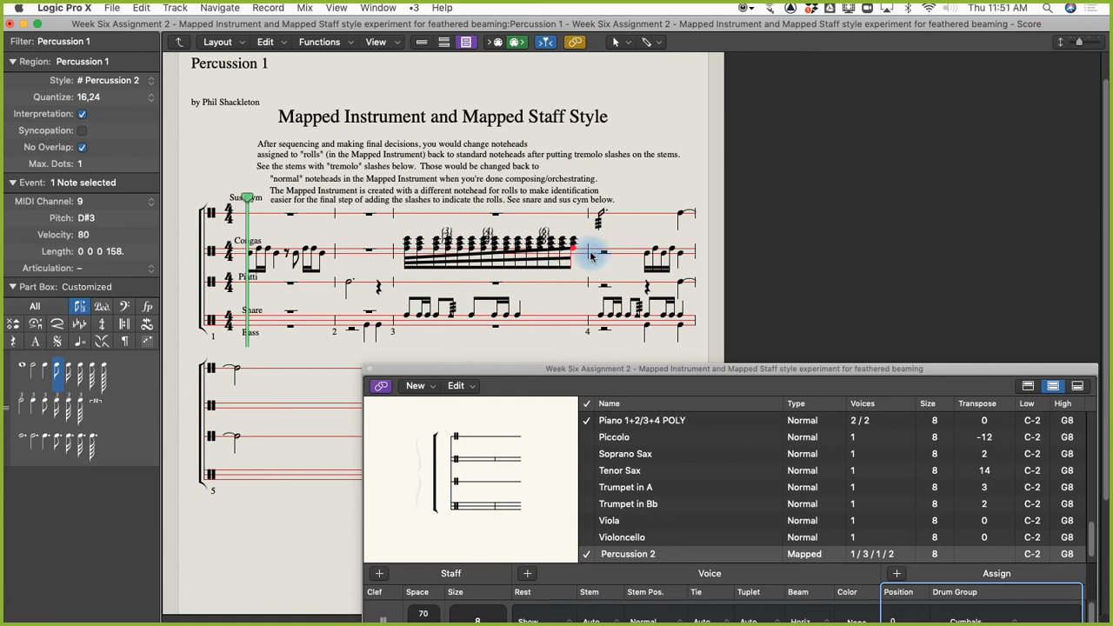
# Return both duplicate Hi Conga groups to position 0 and close the staff styles window
pyautogui.moveTo(893, 369); pyautogui.dragTo(779, 170)
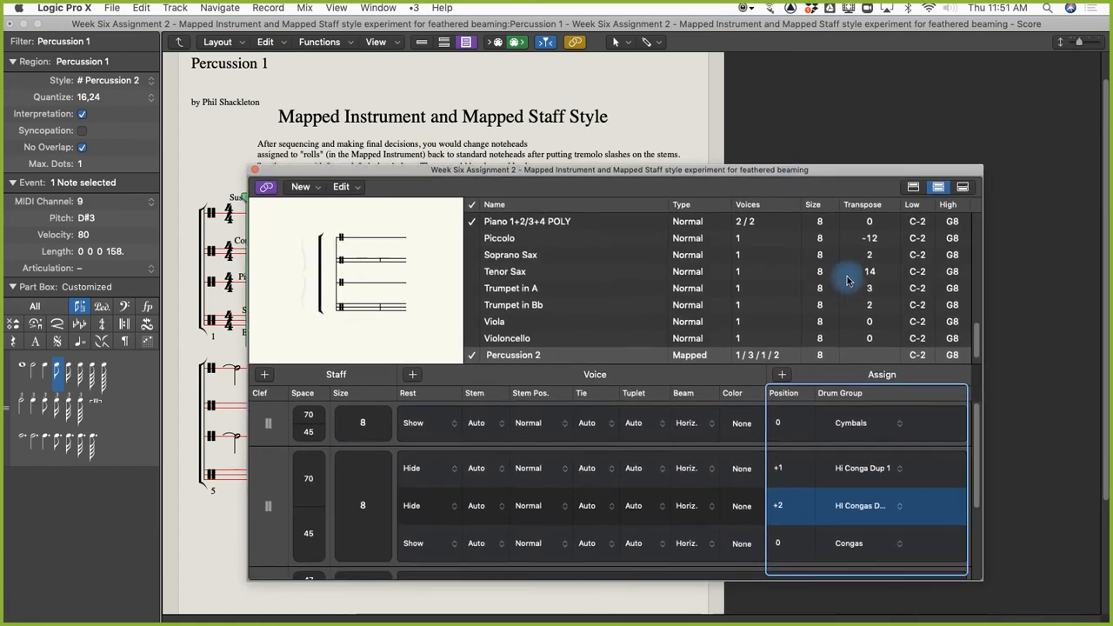
pyautogui.click(780, 468)
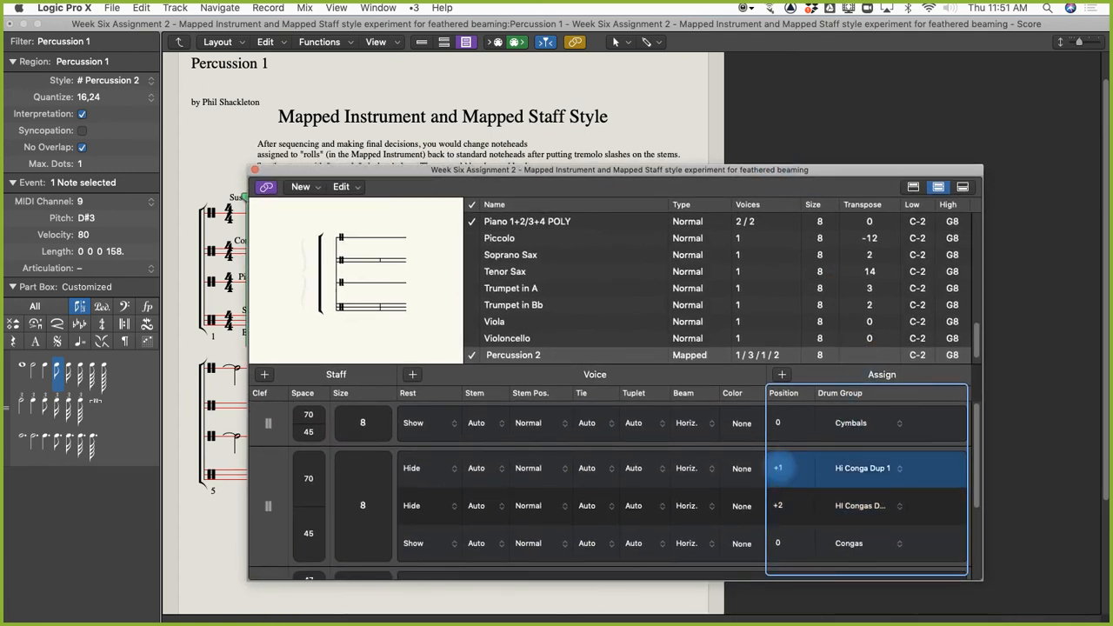
pyautogui.click(782, 507)
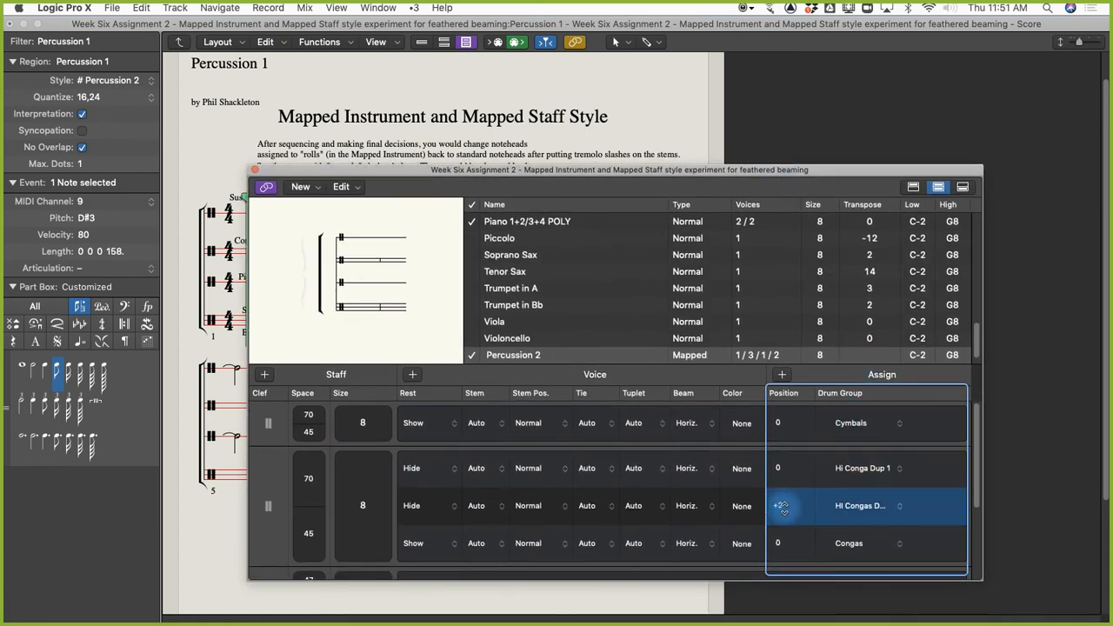
pyautogui.moveTo(783, 505); pyautogui.dragTo(783, 507)
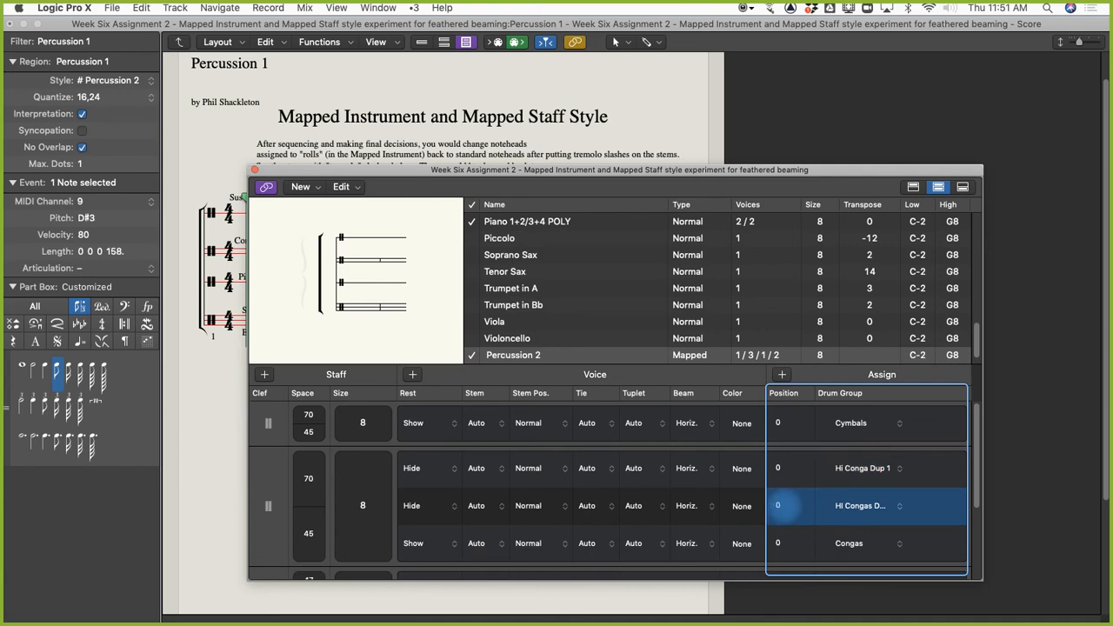
pyautogui.moveTo(473, 171); pyautogui.dragTo(492, 114)
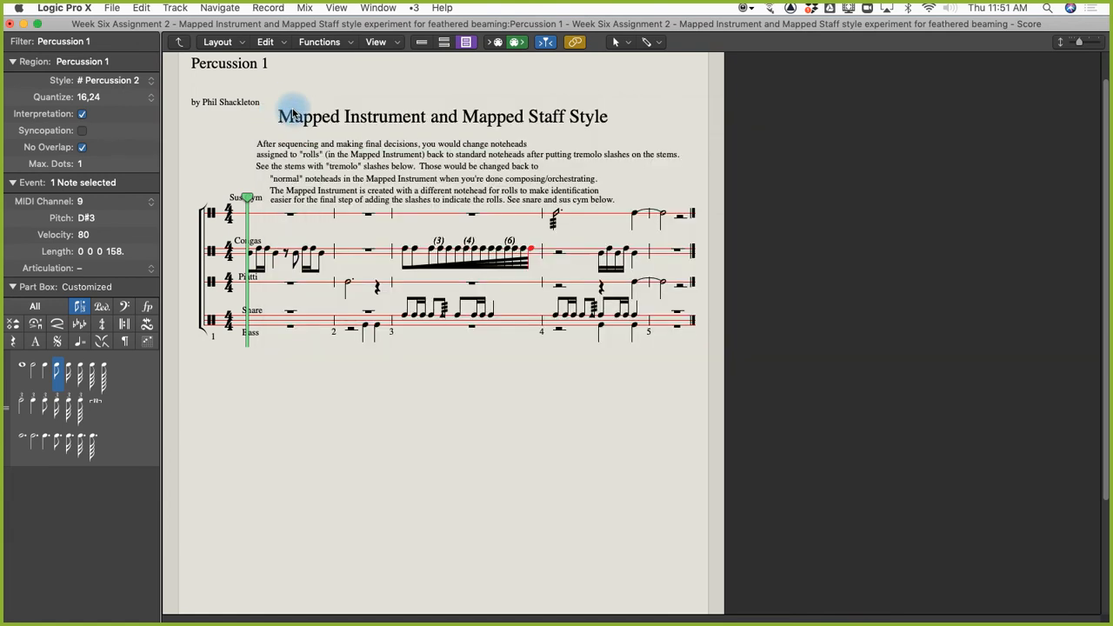
pyautogui.click(277, 110)
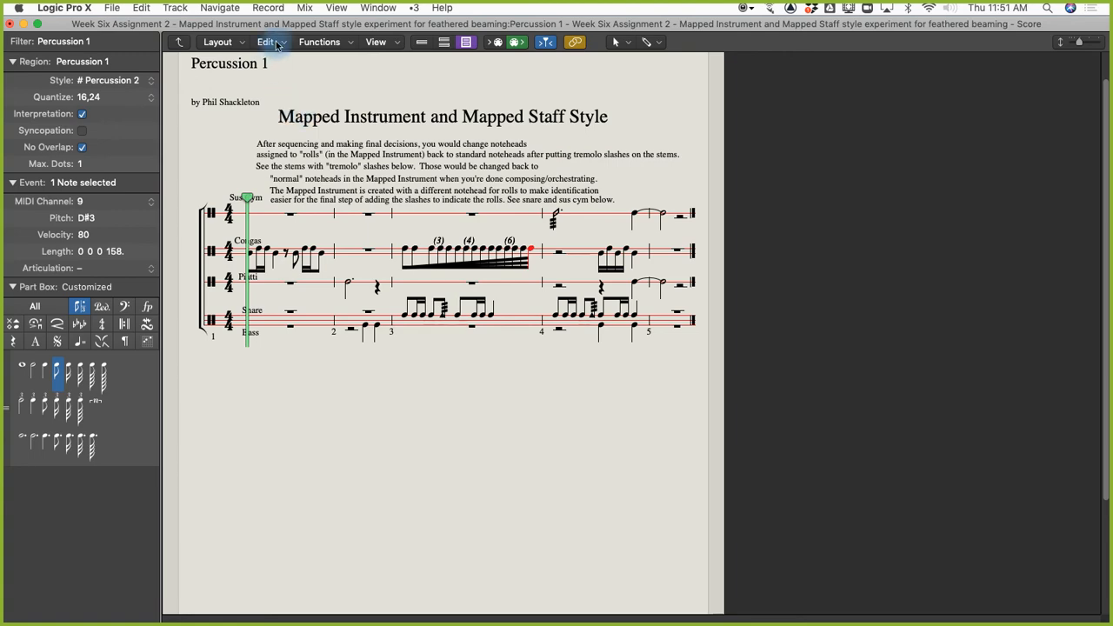
# Open the Percussion 1 mapped instrument from the MIDI Environment and enlarge its note table to show the conga entries
pyautogui.click(380, 8)
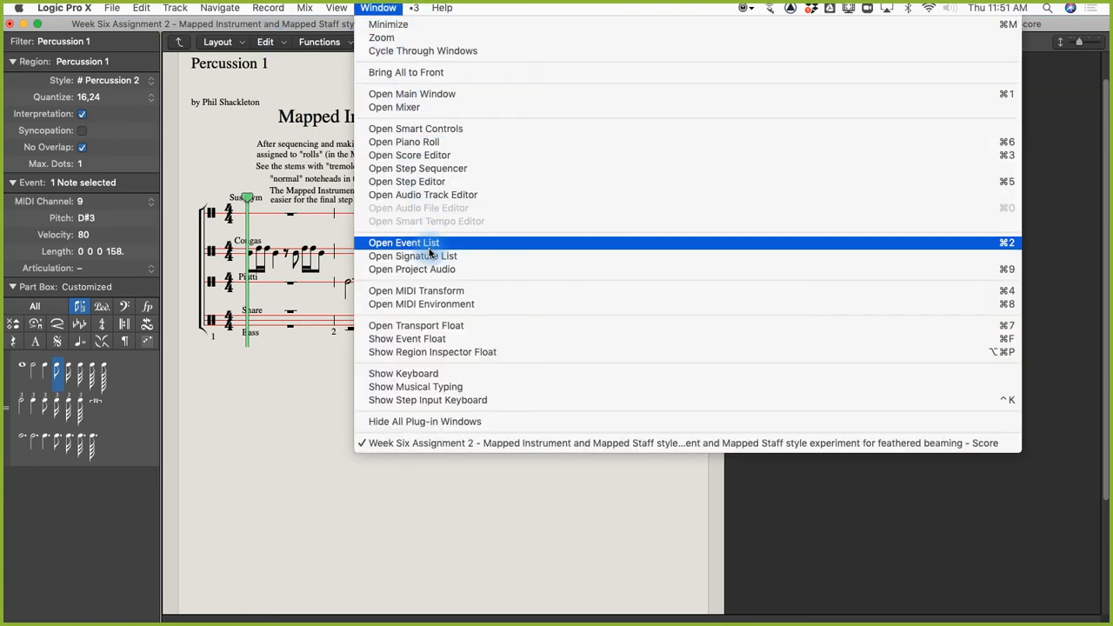
pyautogui.click(410, 305)
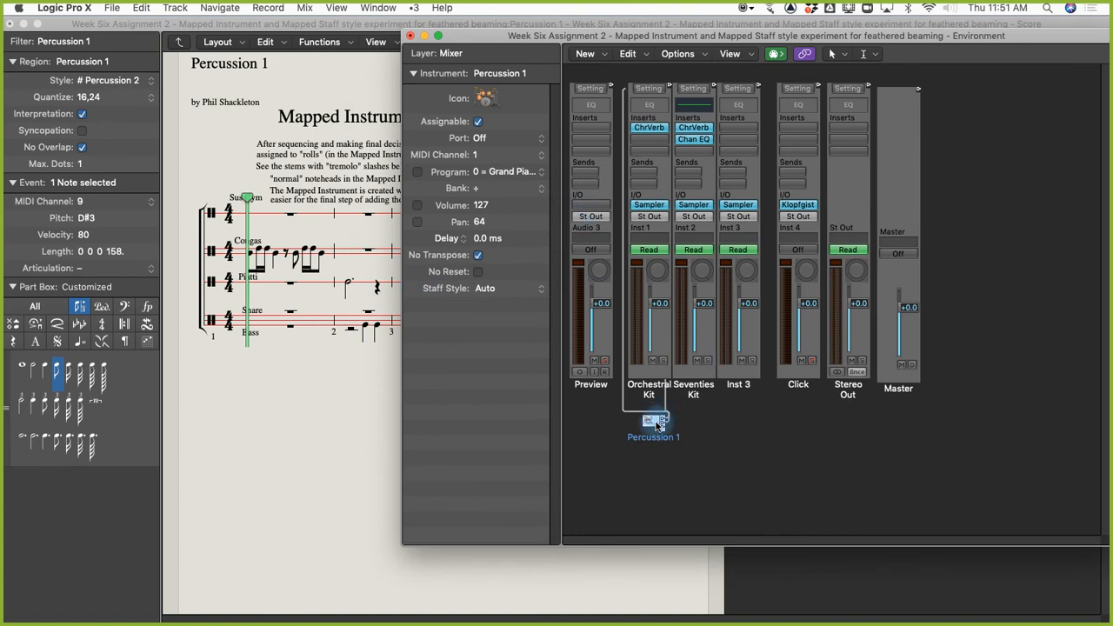
pyautogui.doubleClick(654, 421)
pyautogui.moveTo(652, 346); pyautogui.dragTo(384, 91)
pyautogui.moveTo(693, 322); pyautogui.dragTo(818, 612)
pyautogui.scroll(-10, 459, 387)
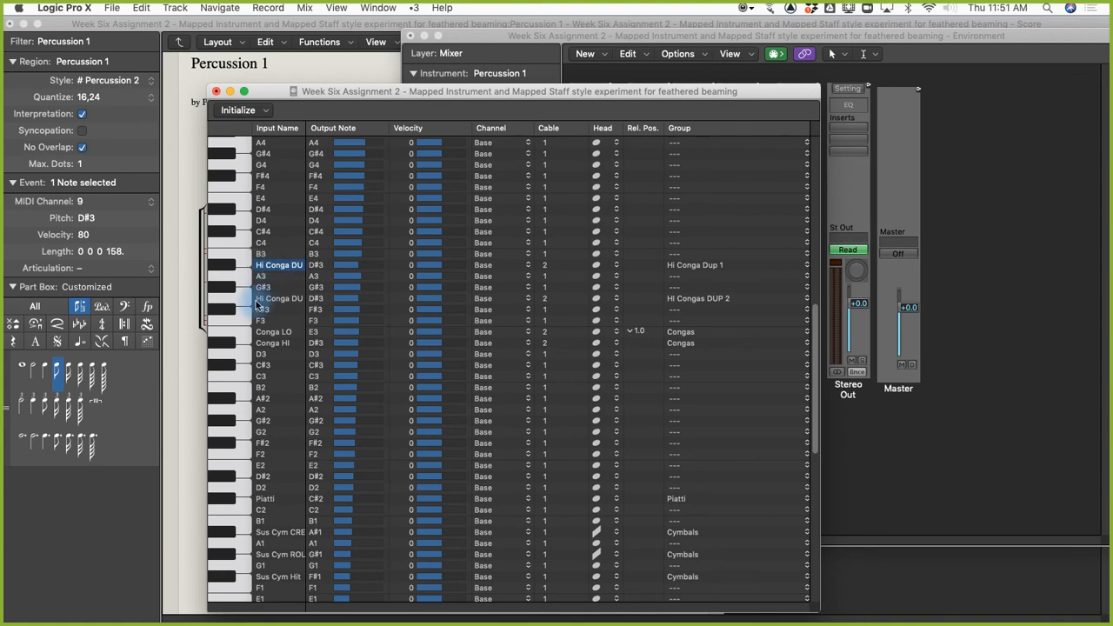
# Examine the A#3 Hi Conga duplicate's mapping, audition its note, and close the mapped instrument to return to the score
pyautogui.doubleClick(282, 265)
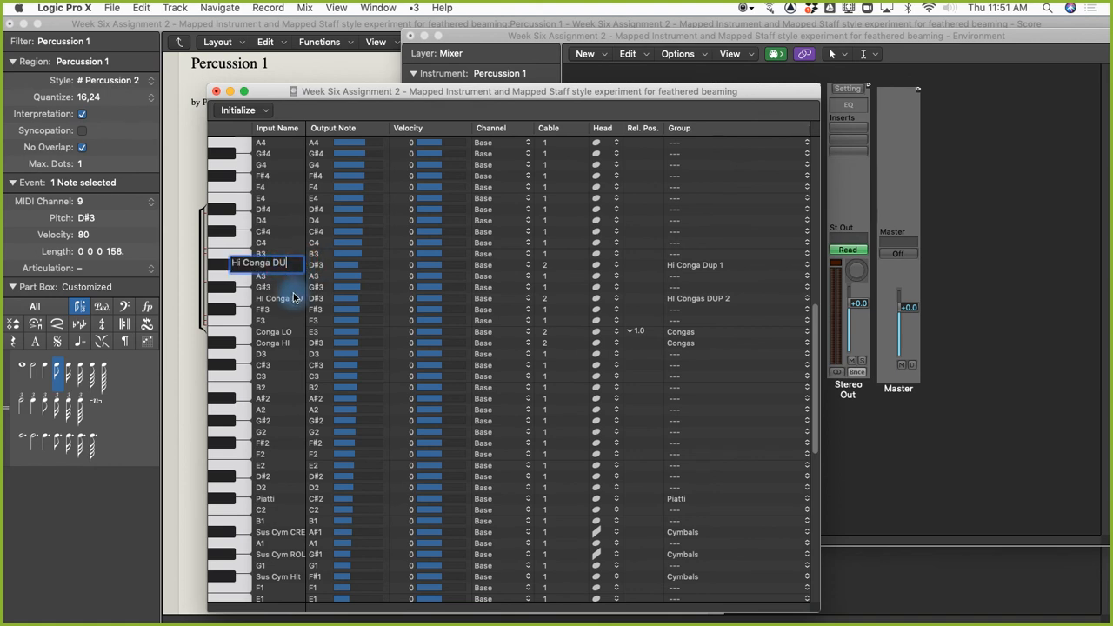
pyautogui.click(913, 444)
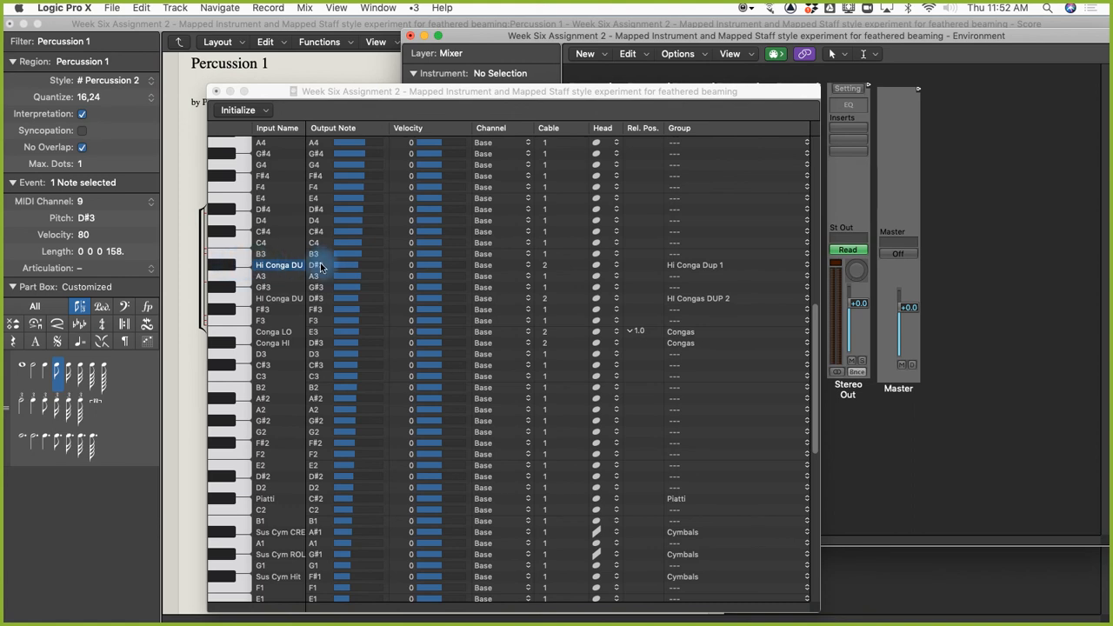
pyautogui.click(225, 267)
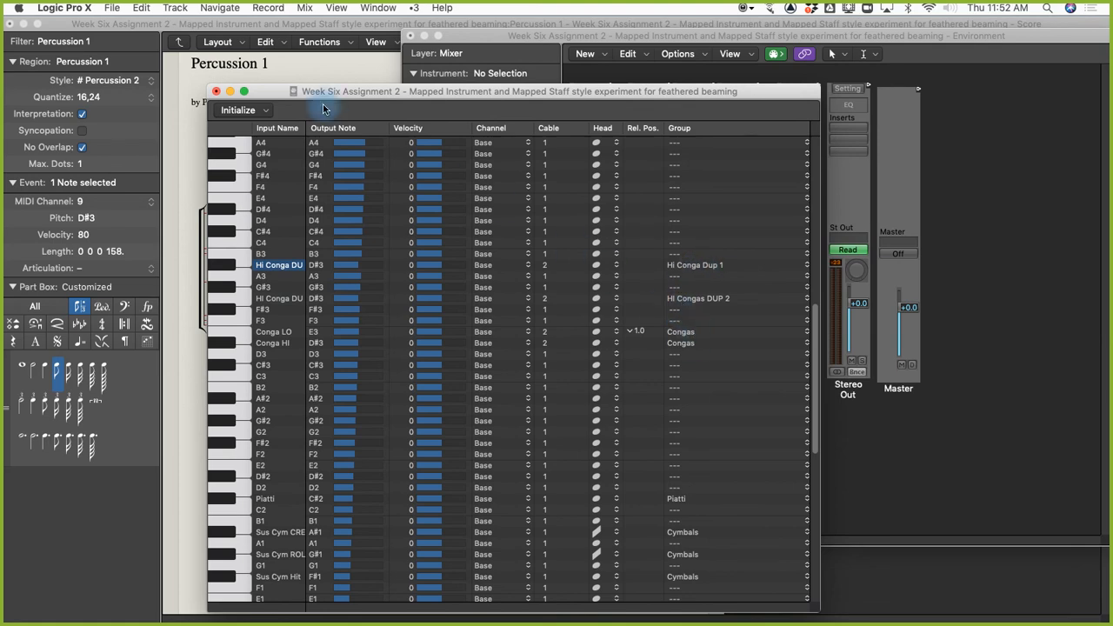
pyautogui.click(216, 92)
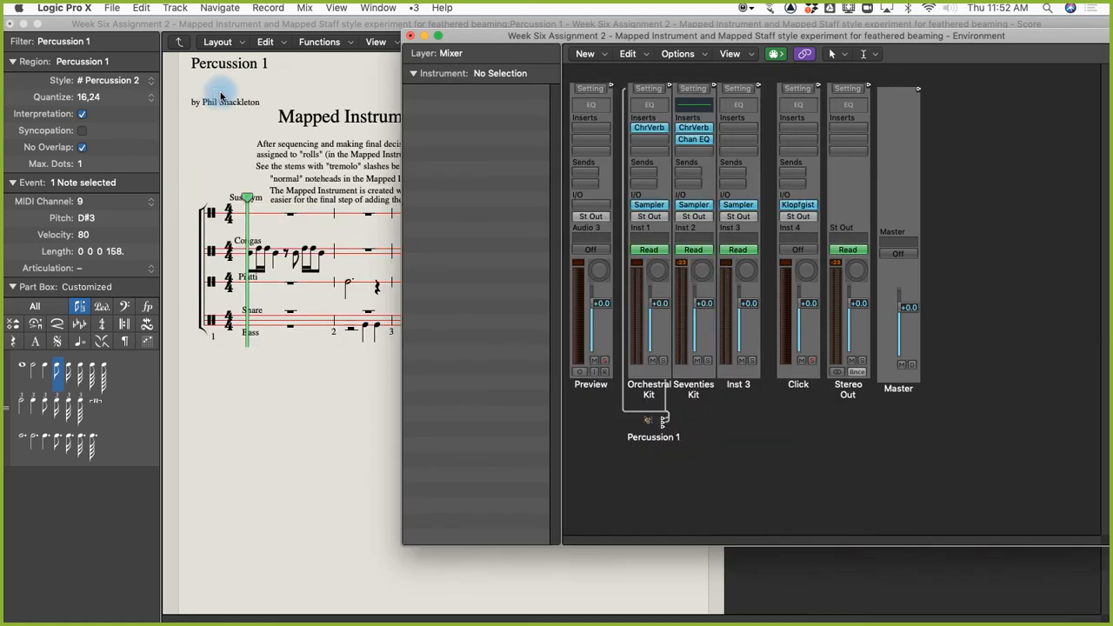
pyautogui.click(199, 42)
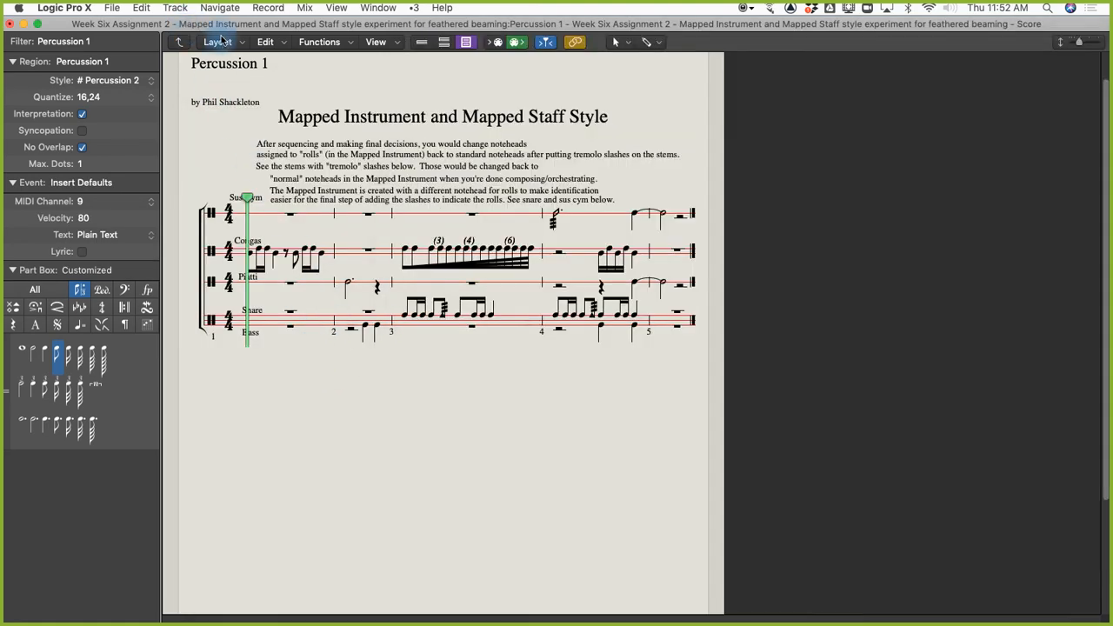
# Show the staff styles, review the three conga voices in the Percussion 2 style, and close the window
pyautogui.click(218, 41)
pyautogui.click(224, 61)
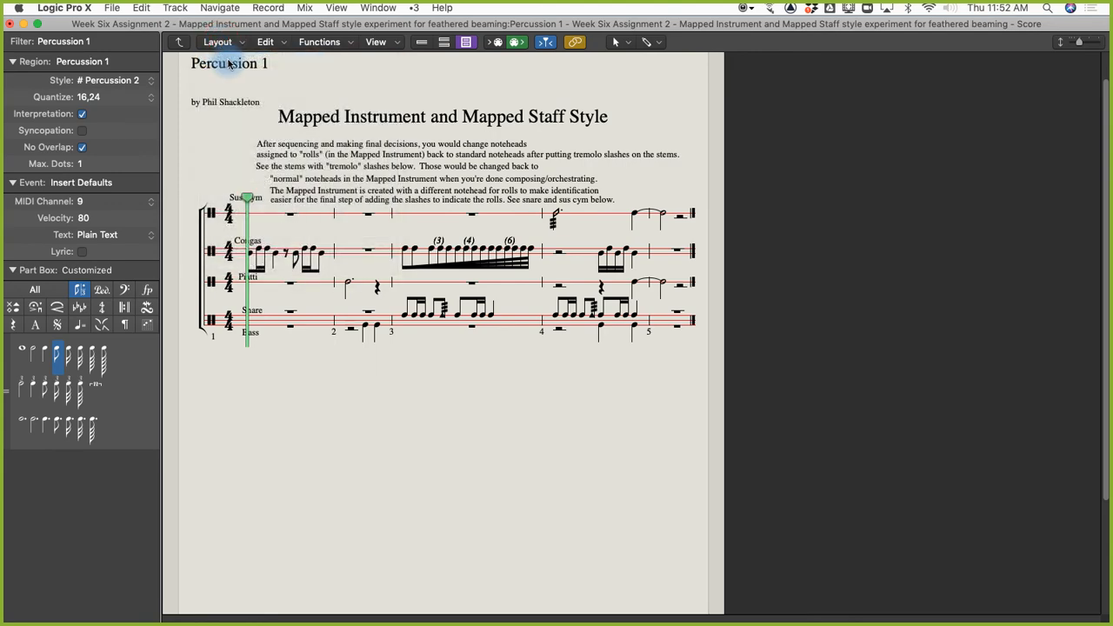
pyautogui.scroll(3, 850, 396)
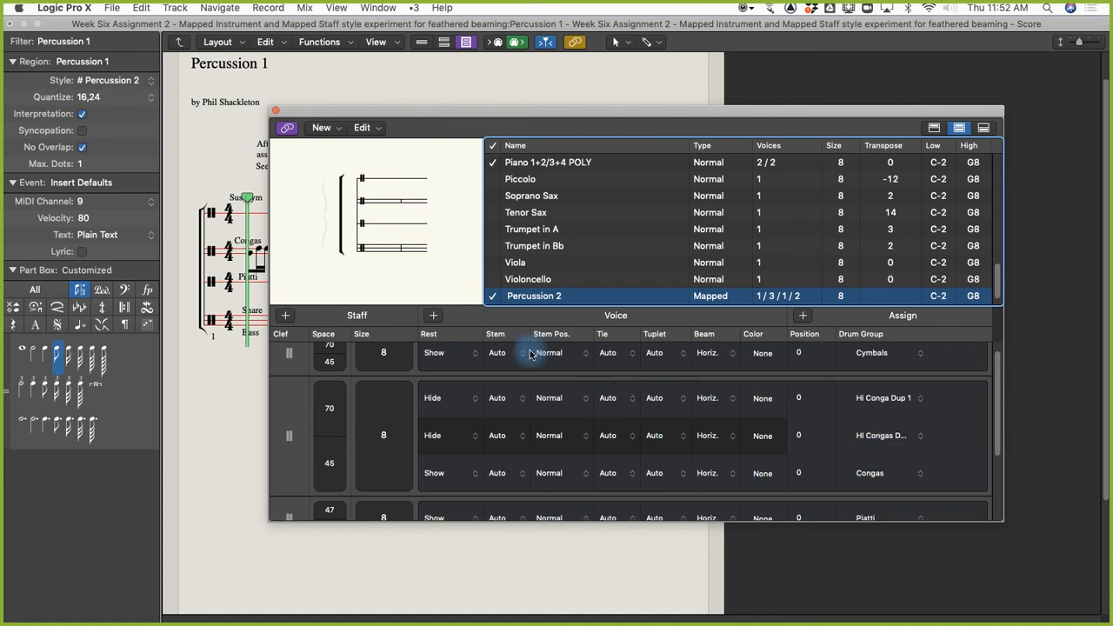
pyautogui.click(274, 112)
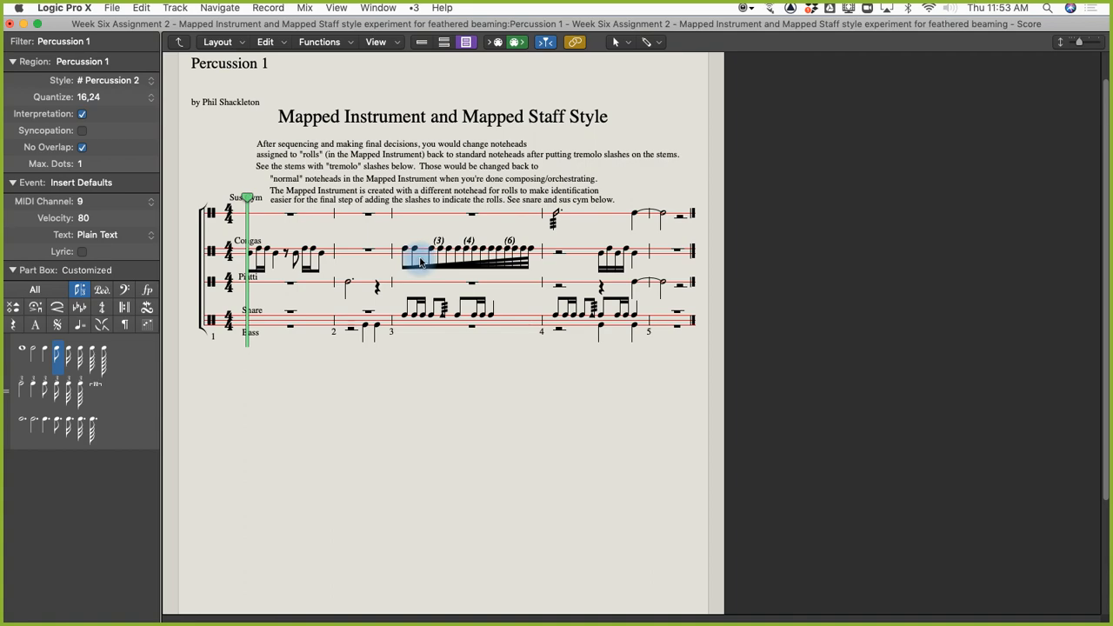
# In the Percussion 2 staff style, try position +3 for Hi Conga Dup 1 and +1.5 for Hi Congas DUP 2
pyautogui.click(214, 41)
pyautogui.click(217, 60)
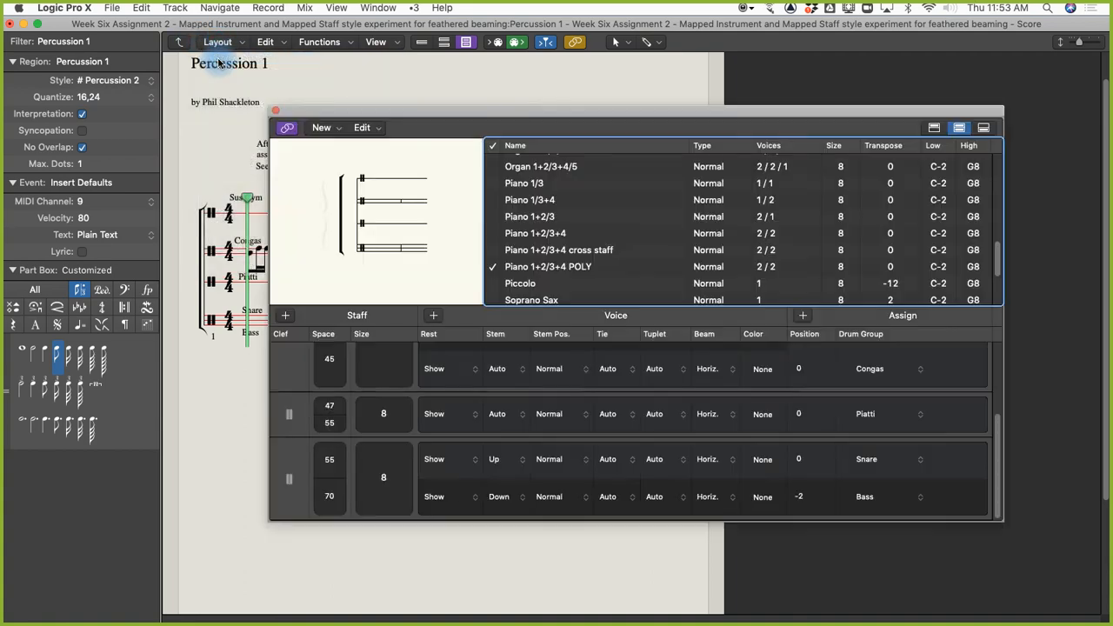
pyautogui.scroll(-3, 609, 236)
pyautogui.scroll(3, 896, 381)
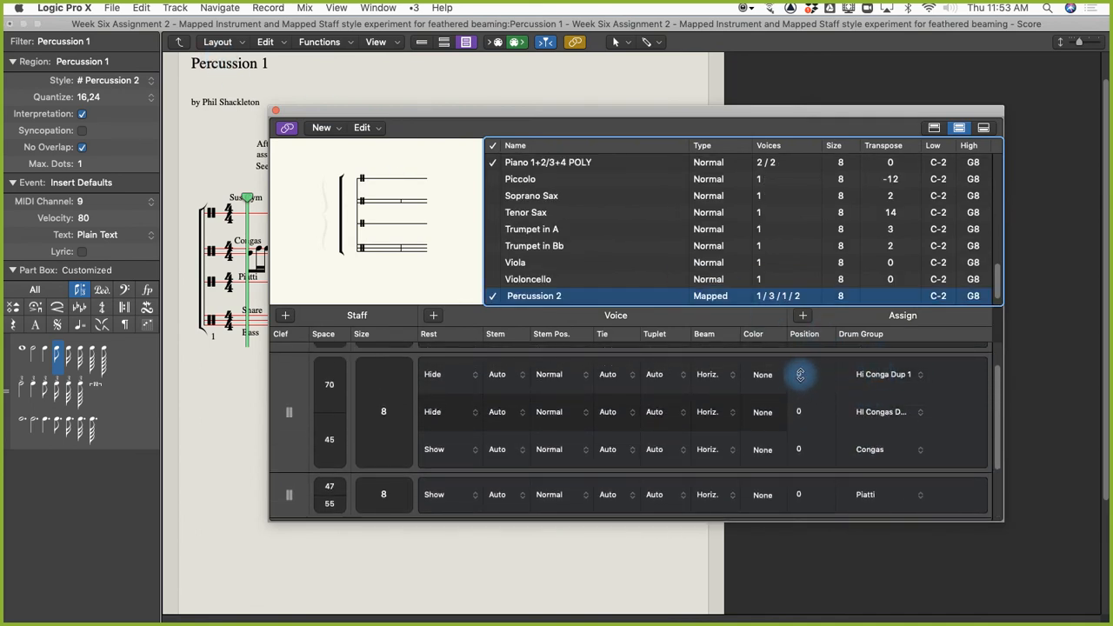
pyautogui.moveTo(797, 374); pyautogui.dragTo(799, 358)
pyautogui.moveTo(798, 414); pyautogui.dragTo(798, 412)
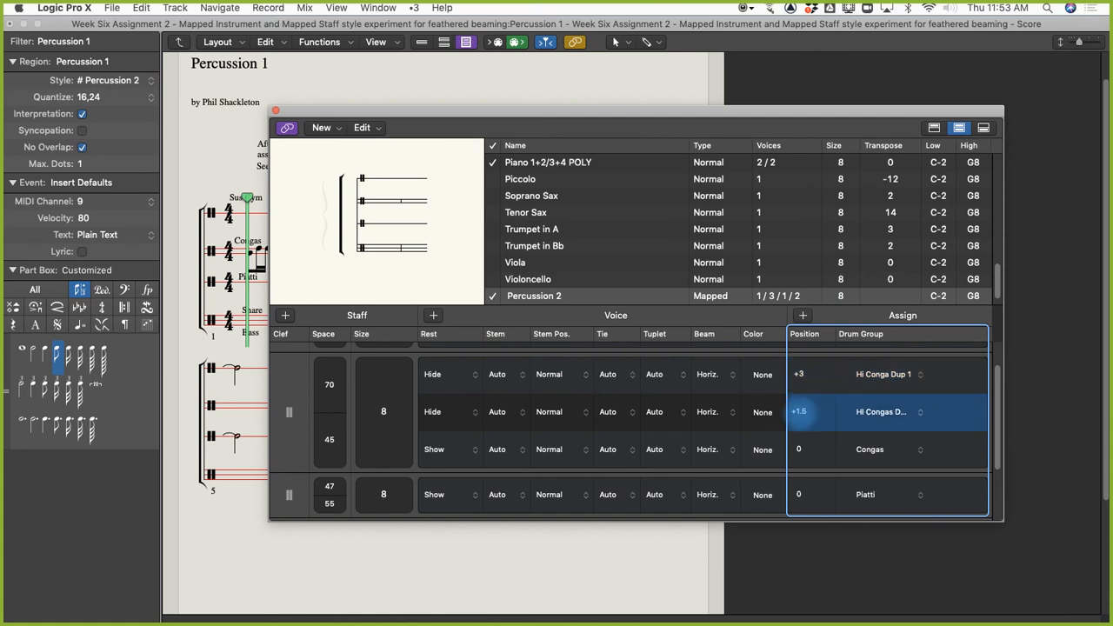
pyautogui.click(276, 111)
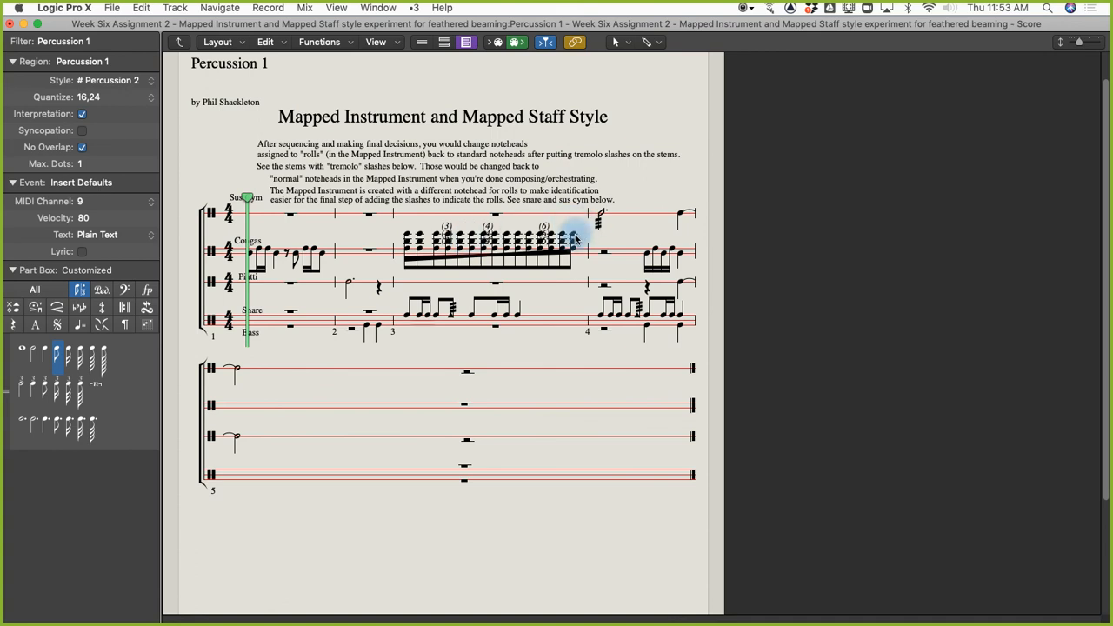
# Select the last G3 duplicate conga note in bar 3 and compare the stacked voices in exploded and combined polyphony display
pyautogui.click(574, 237)
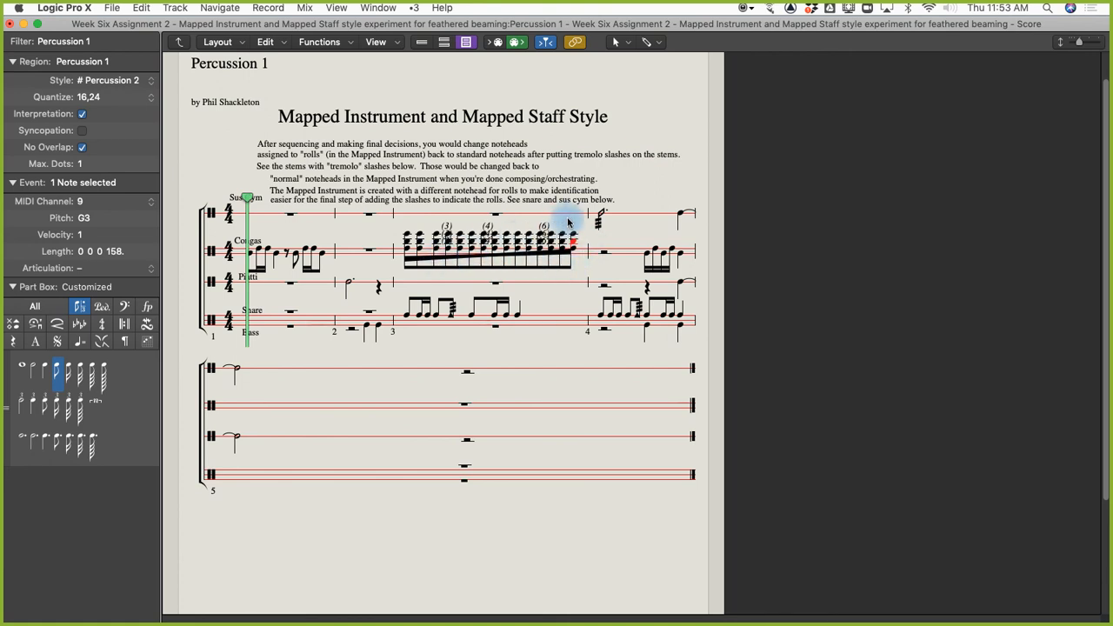
pyautogui.hotkey('alt', 'p')
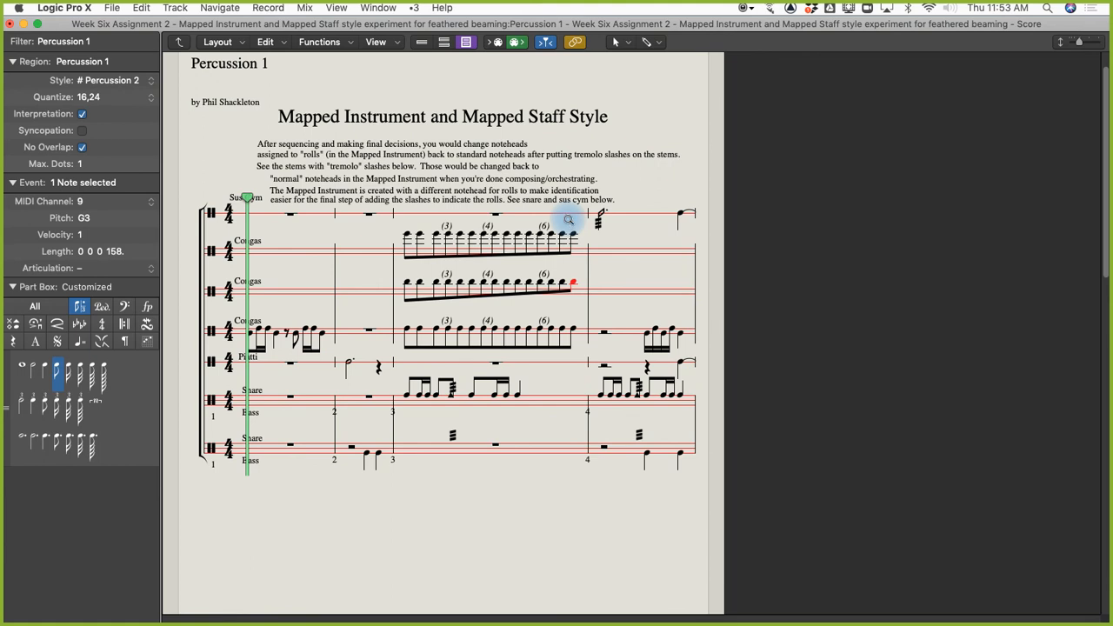
pyautogui.hotkey('alt', 'p')
pyautogui.hotkey('alt', 'p')
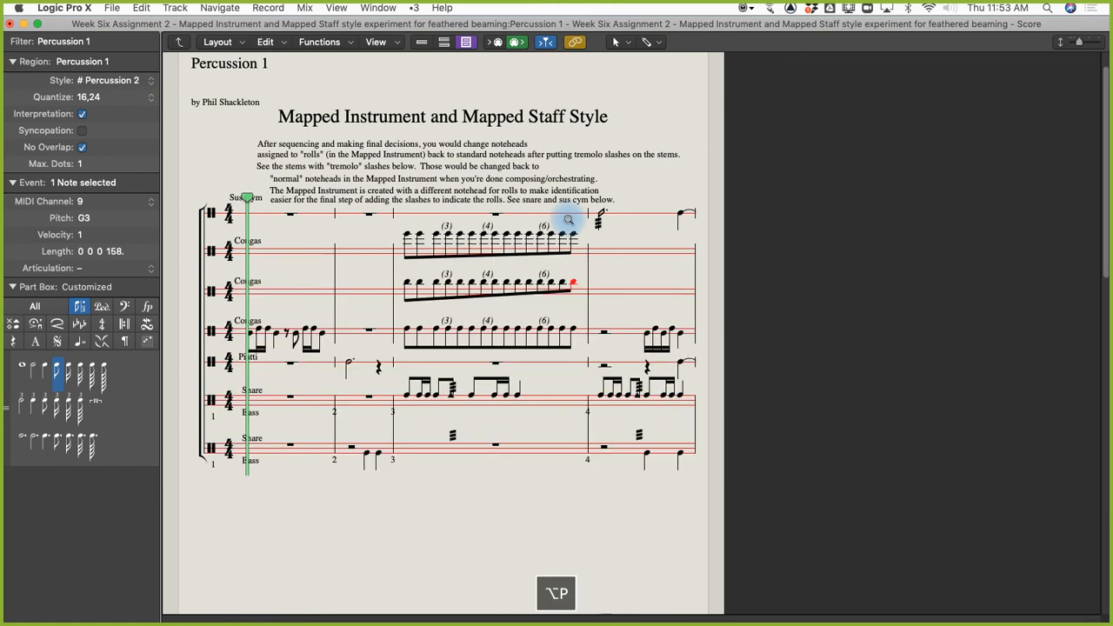
pyautogui.hotkey('alt', 'p')
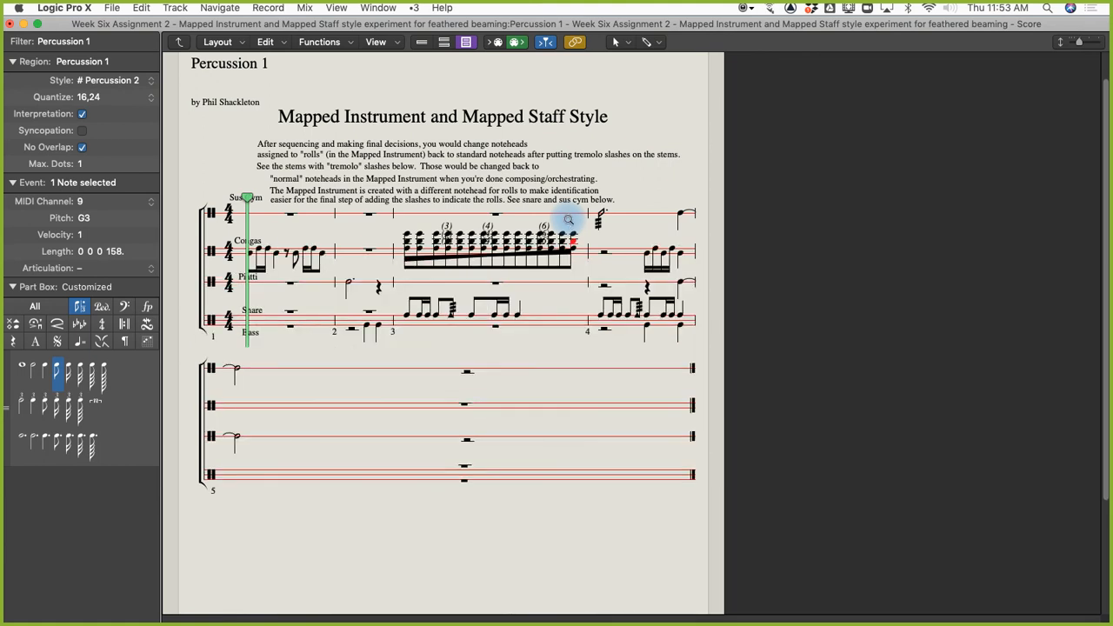
pyautogui.hotkey('alt', 'p')
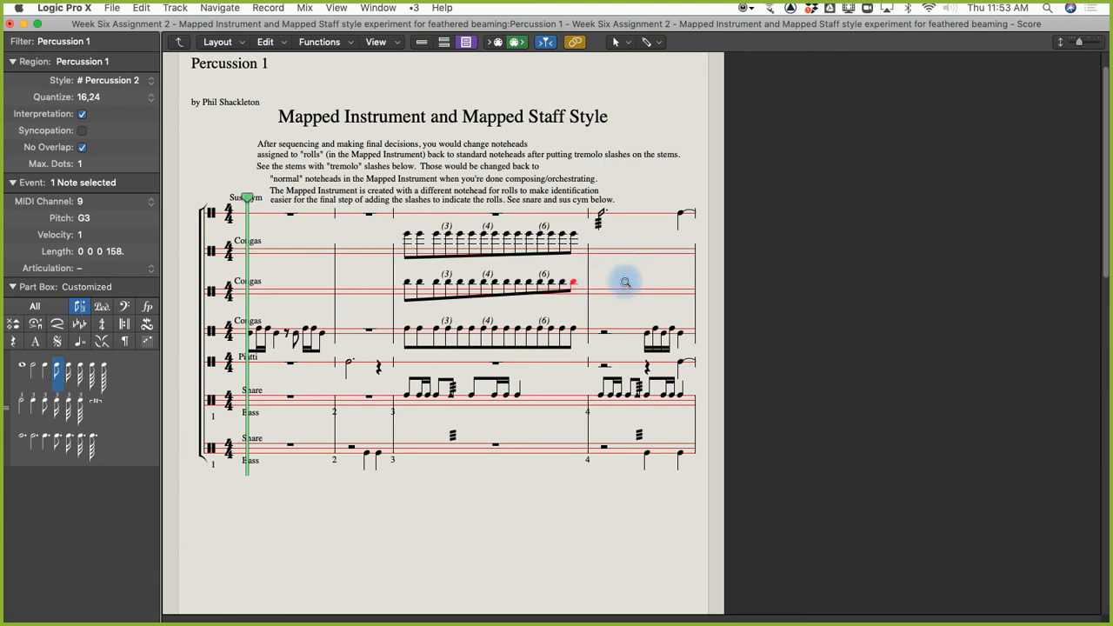
pyautogui.hotkey('alt', 'p')
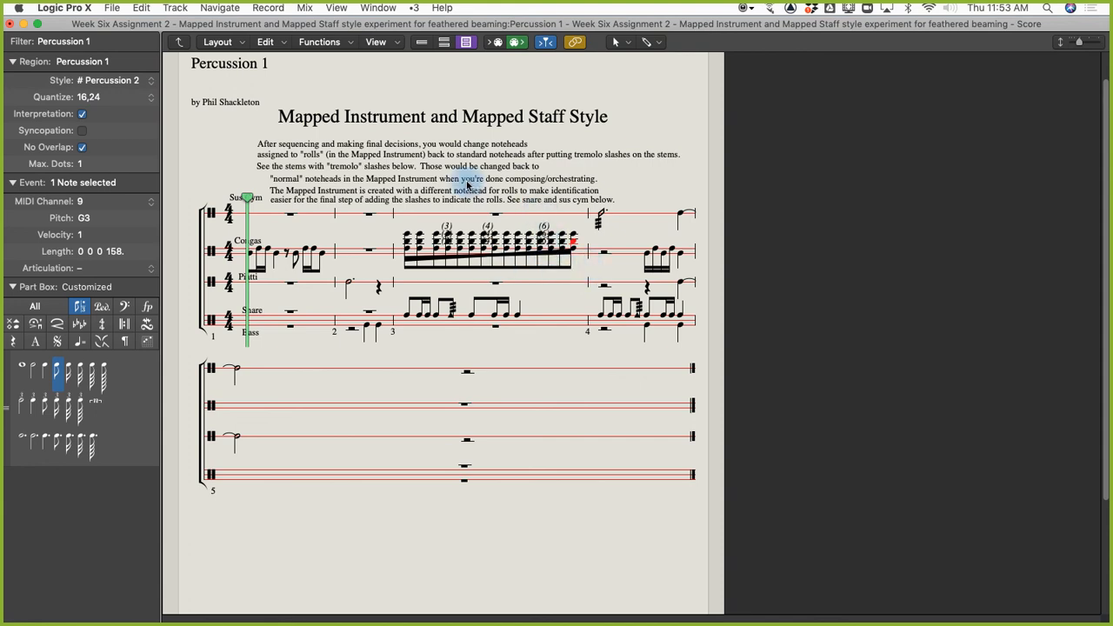
# Reset the positions of Hi Conga Dup 1 and Hi Congas DUP 2 to 0 in the Percussion 2 staff style
pyautogui.click(217, 42)
pyautogui.click(220, 58)
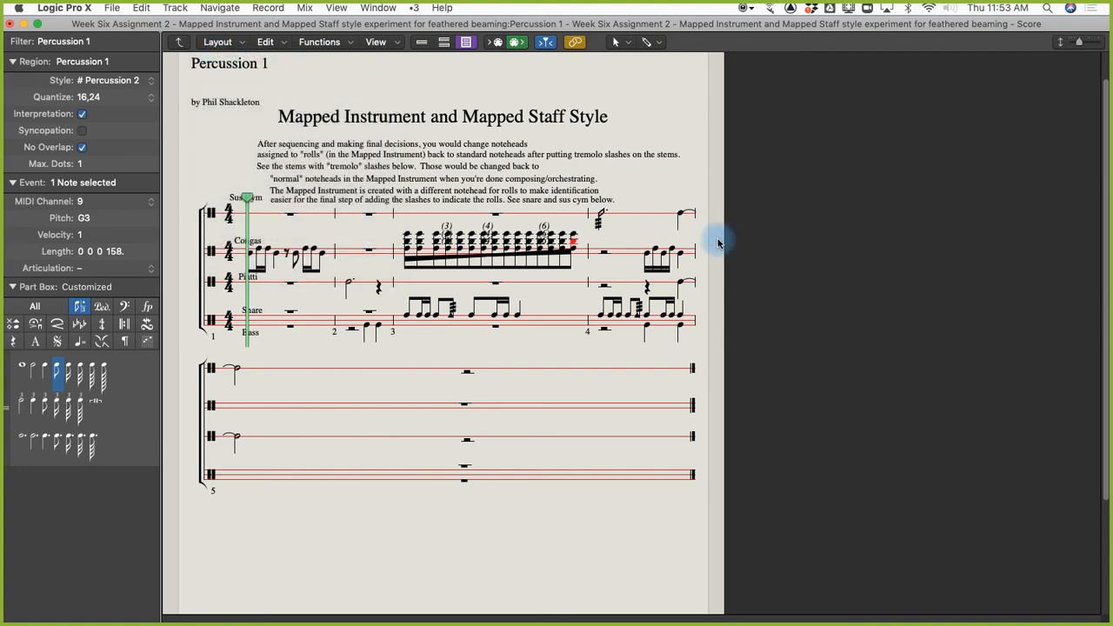
pyautogui.scroll(3, 811, 435)
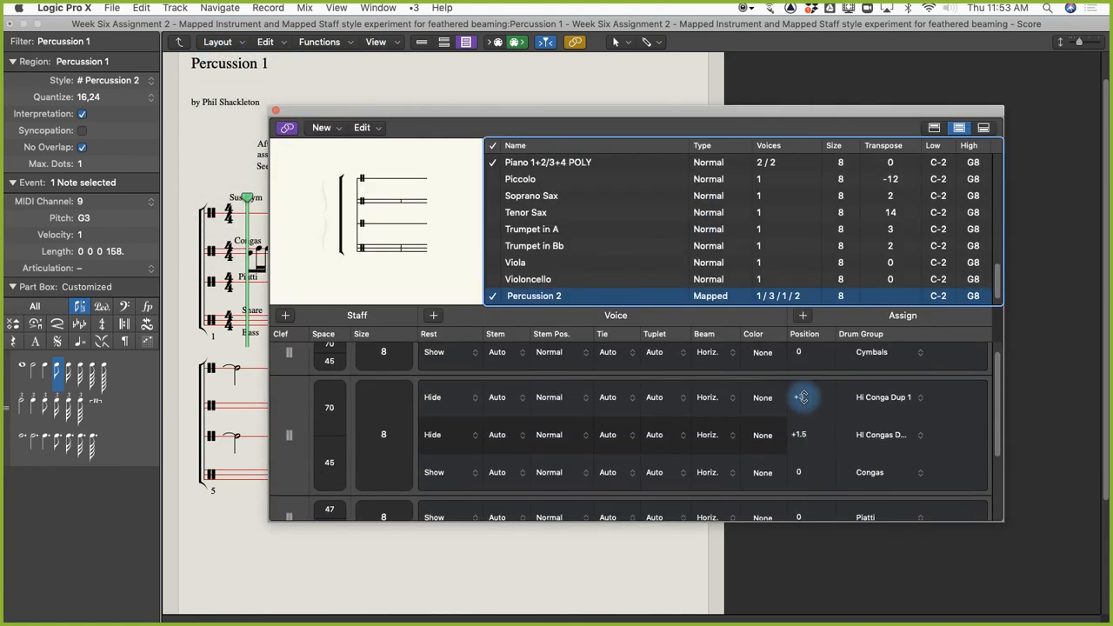
pyautogui.click(800, 397)
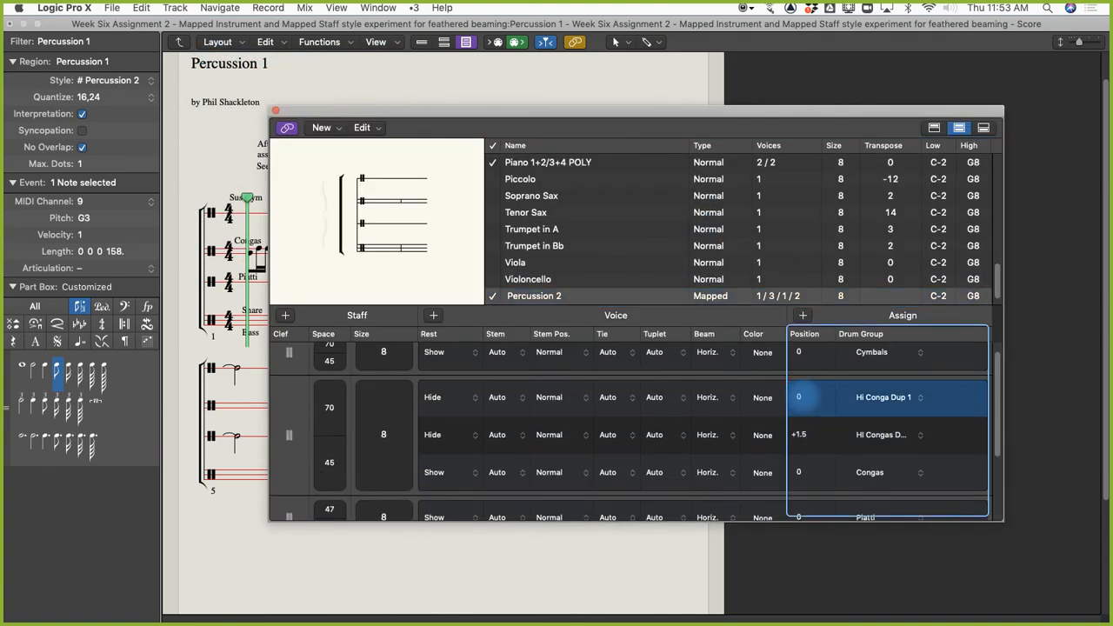
pyautogui.moveTo(802, 426); pyautogui.dragTo(803, 431)
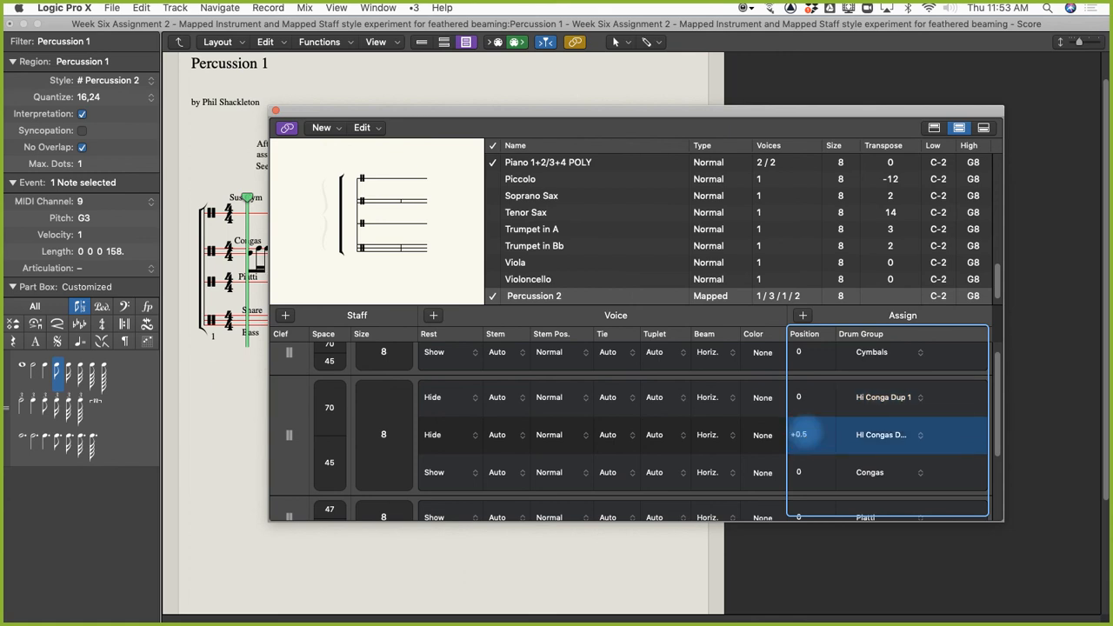
pyautogui.click(276, 111)
# Play back the percussion score and stop playback in bar 5
pyautogui.press('space')
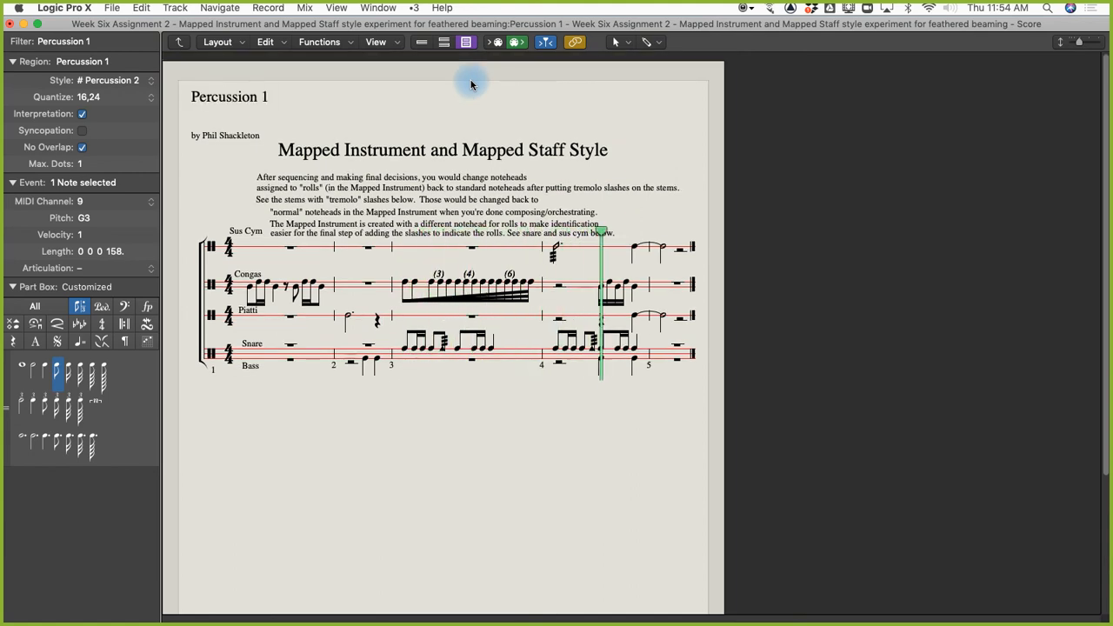
pyautogui.press('space')
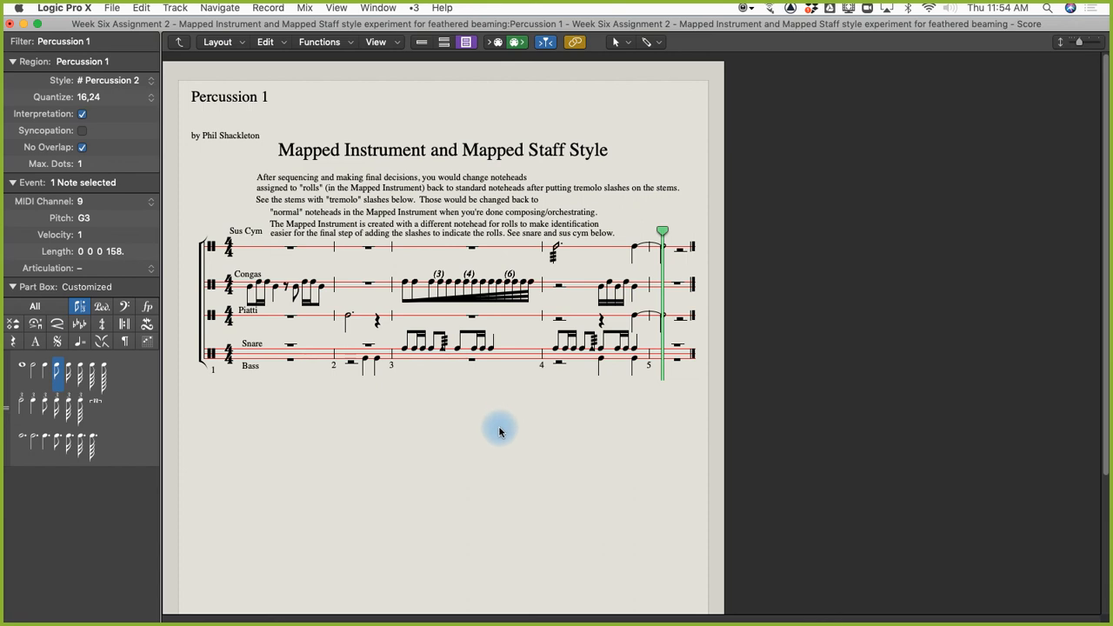
# Start a new project from a template, closing the current project without saving its changes
pyautogui.click(110, 8)
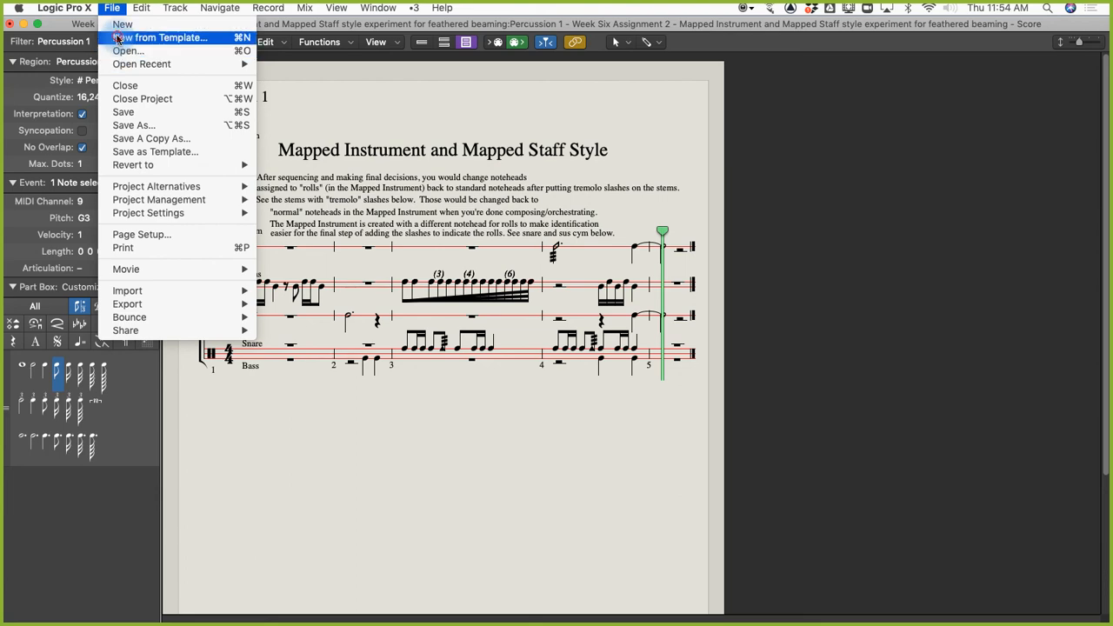
pyautogui.click(118, 40)
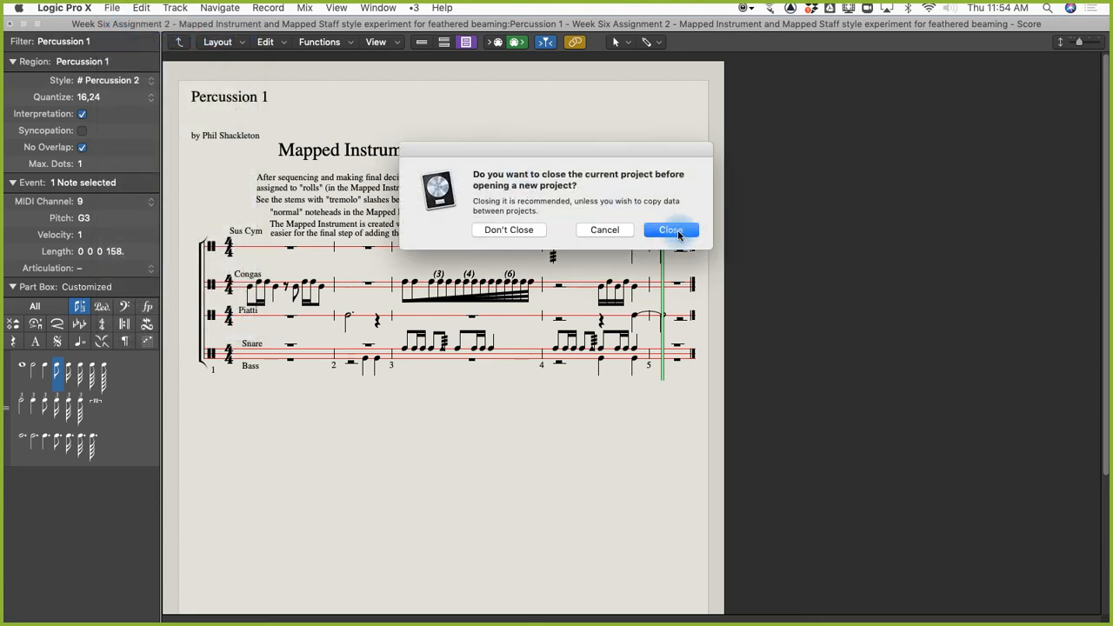
pyautogui.click(672, 230)
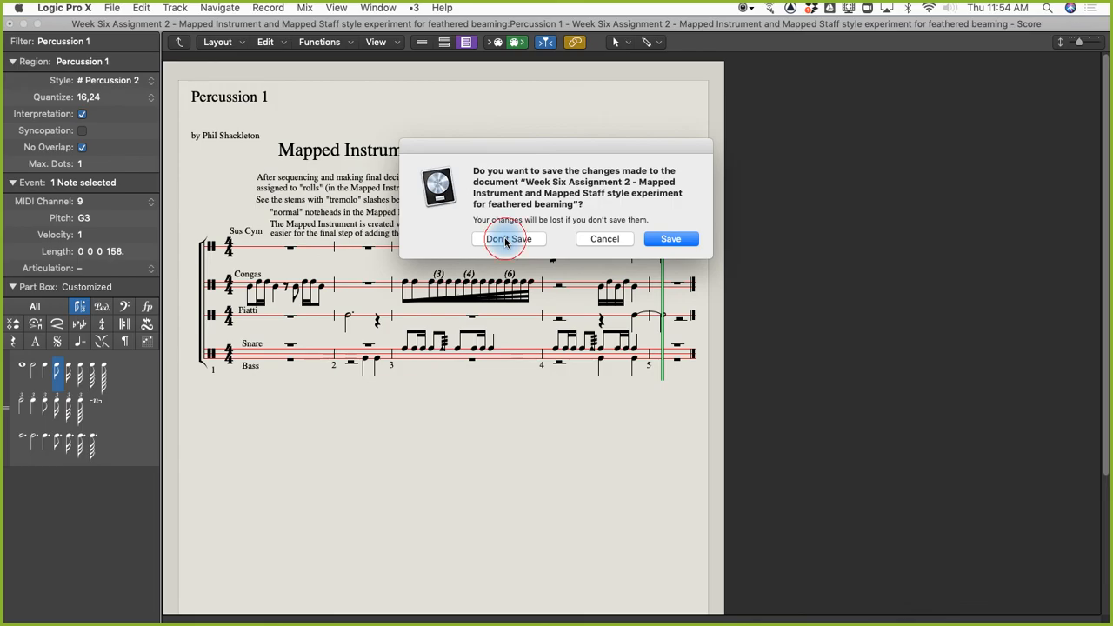
pyautogui.click(505, 241)
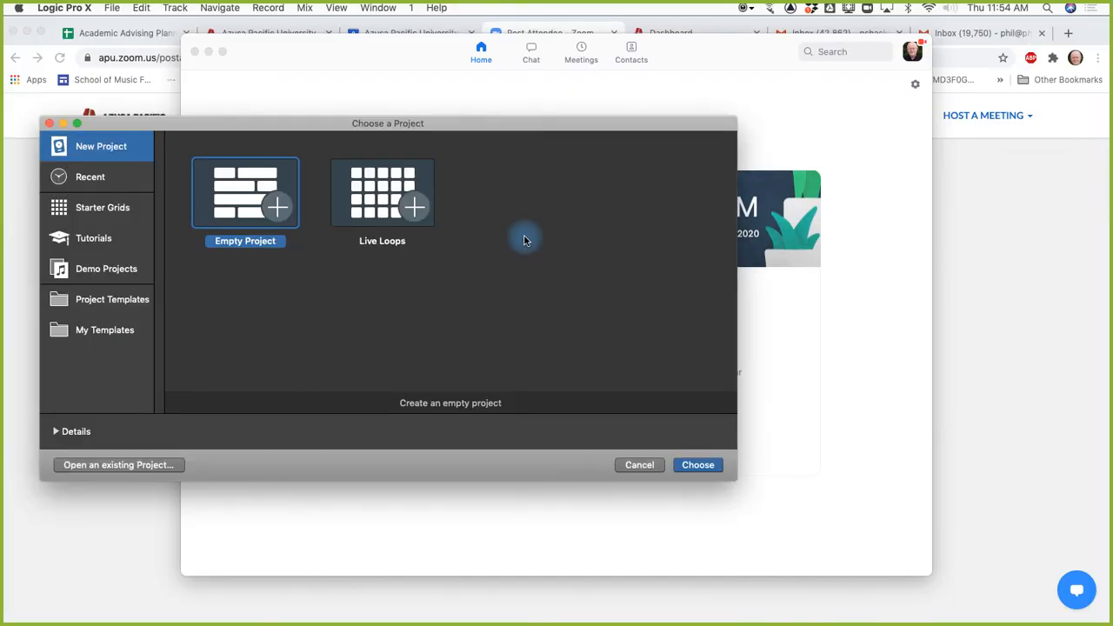
# Create a new project from the saved user template APU Big Band 9.9.9 logicx
pyautogui.click(97, 330)
pyautogui.scroll(-2, 331, 321)
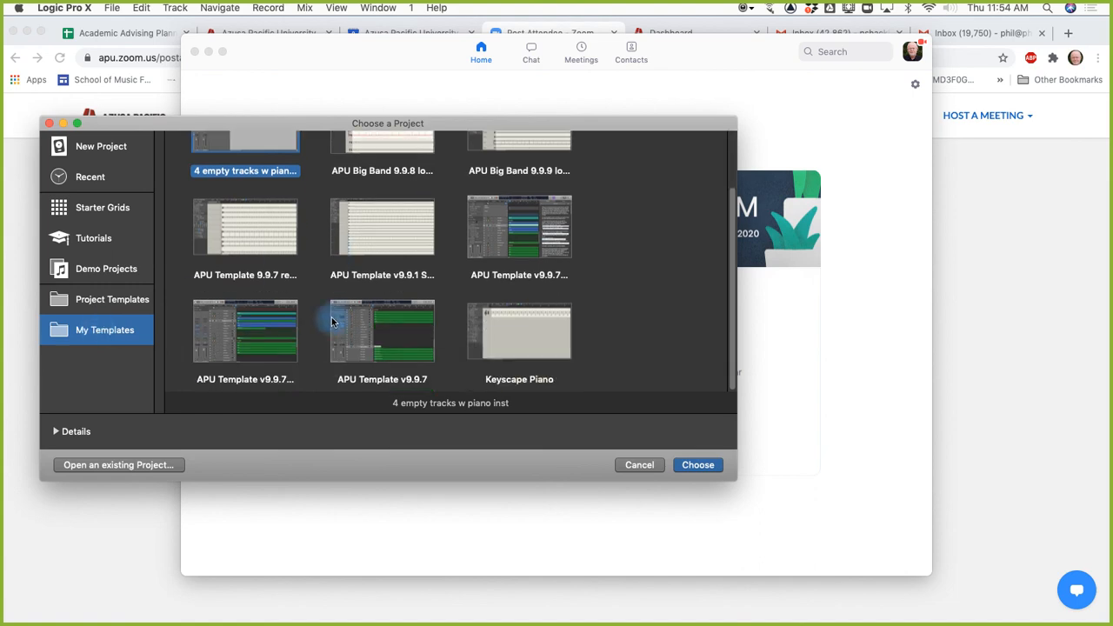
pyautogui.scroll(2, 331, 322)
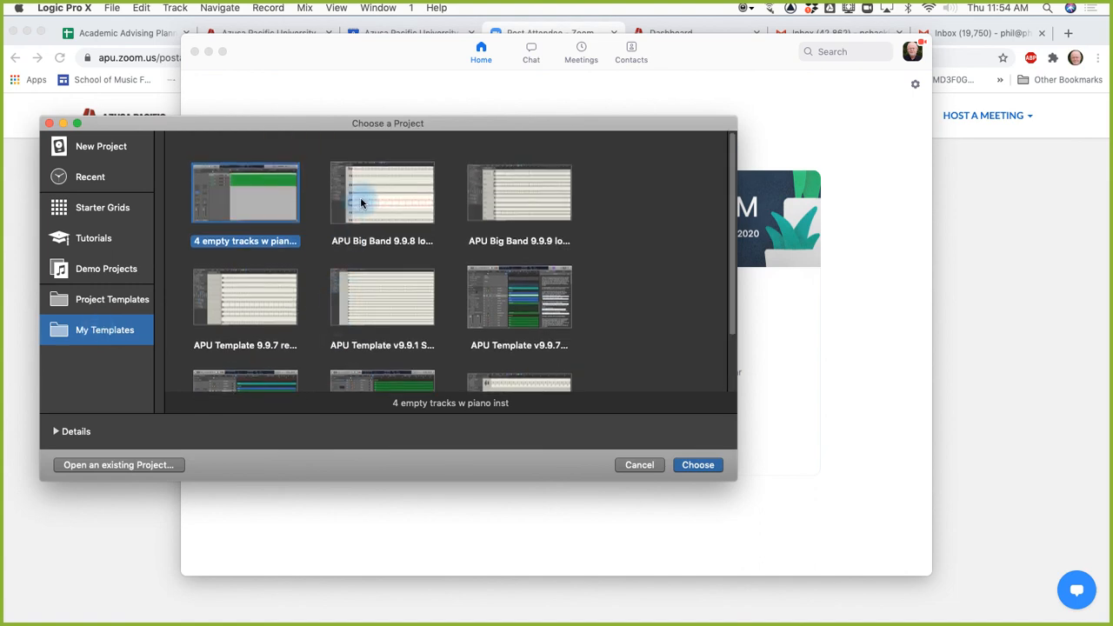
pyautogui.click(530, 200)
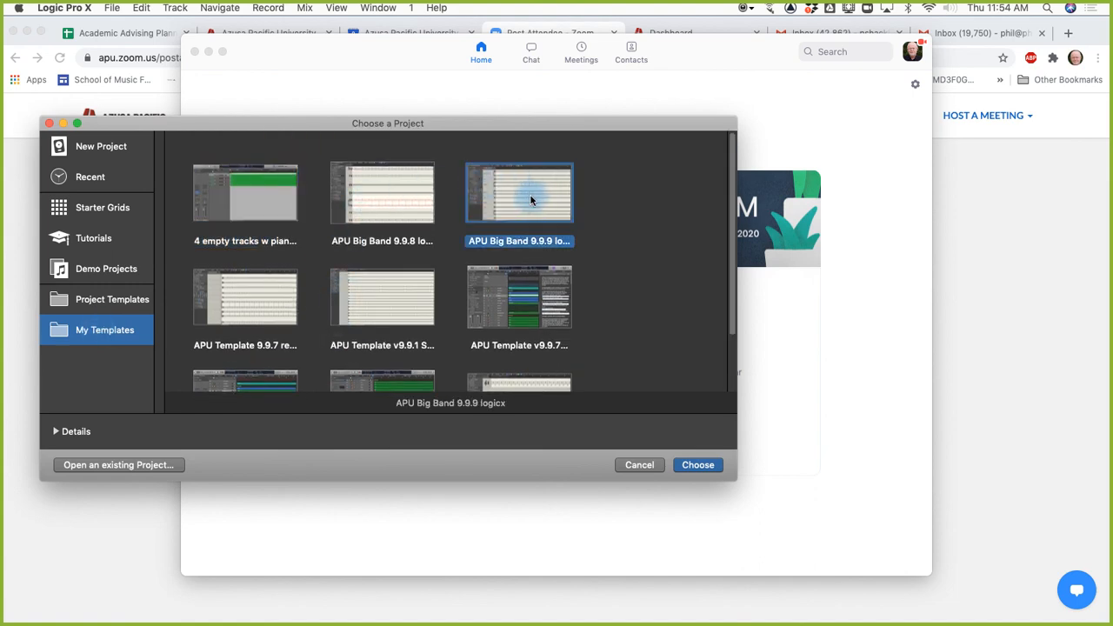
pyautogui.click(374, 193)
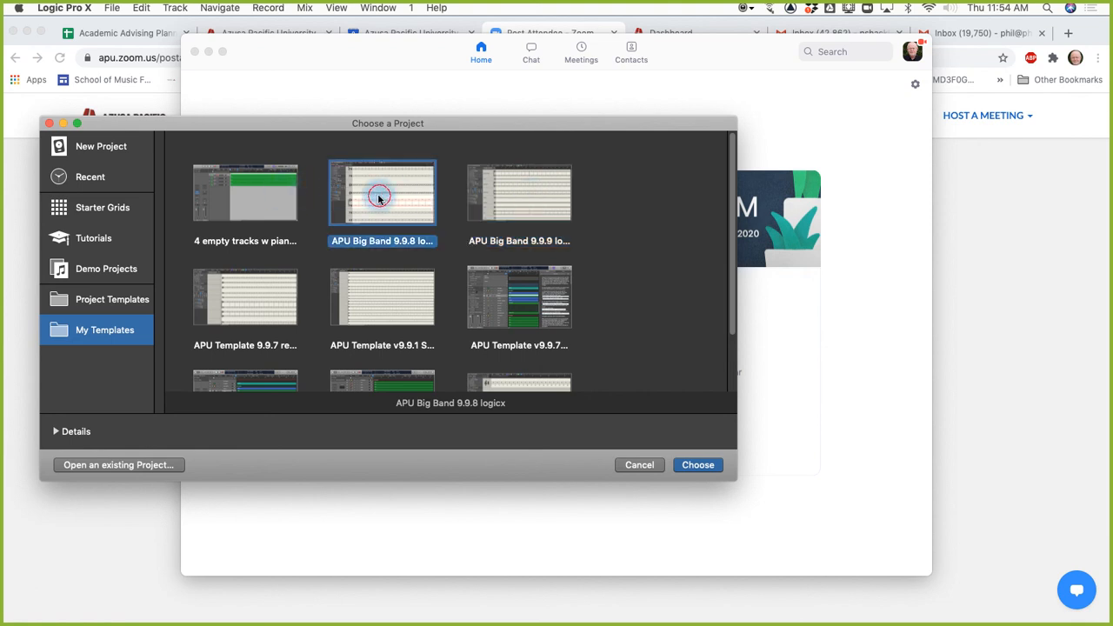
pyautogui.click(537, 204)
pyautogui.doubleClick(537, 209)
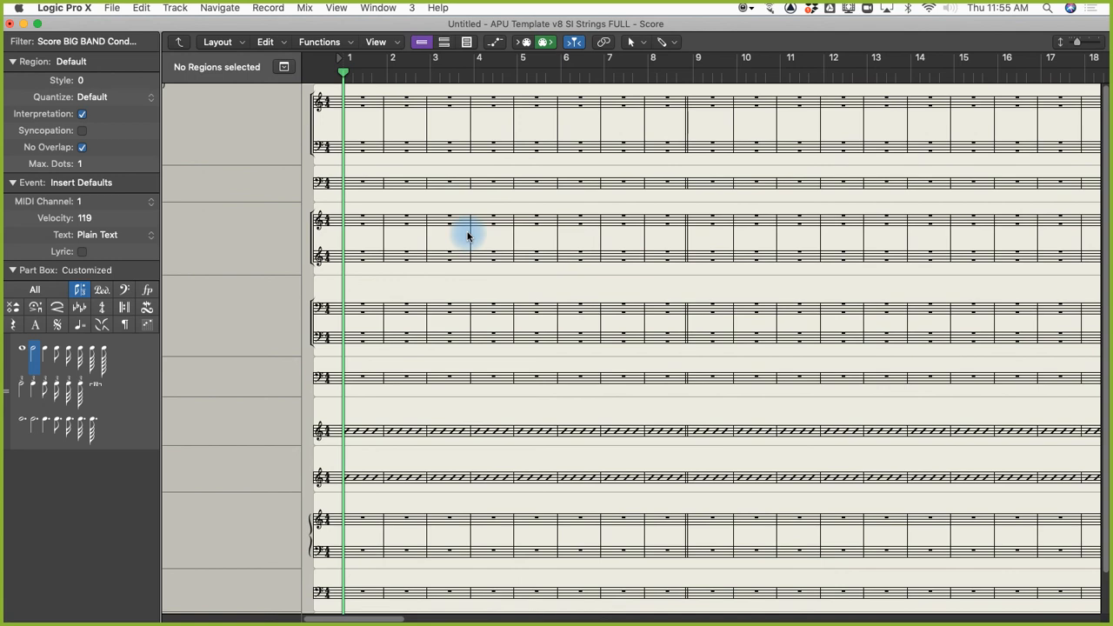
# Bring up the main Tracks window and select the Every Other Piano track, number 91
pyautogui.click(380, 7)
pyautogui.click(379, 7)
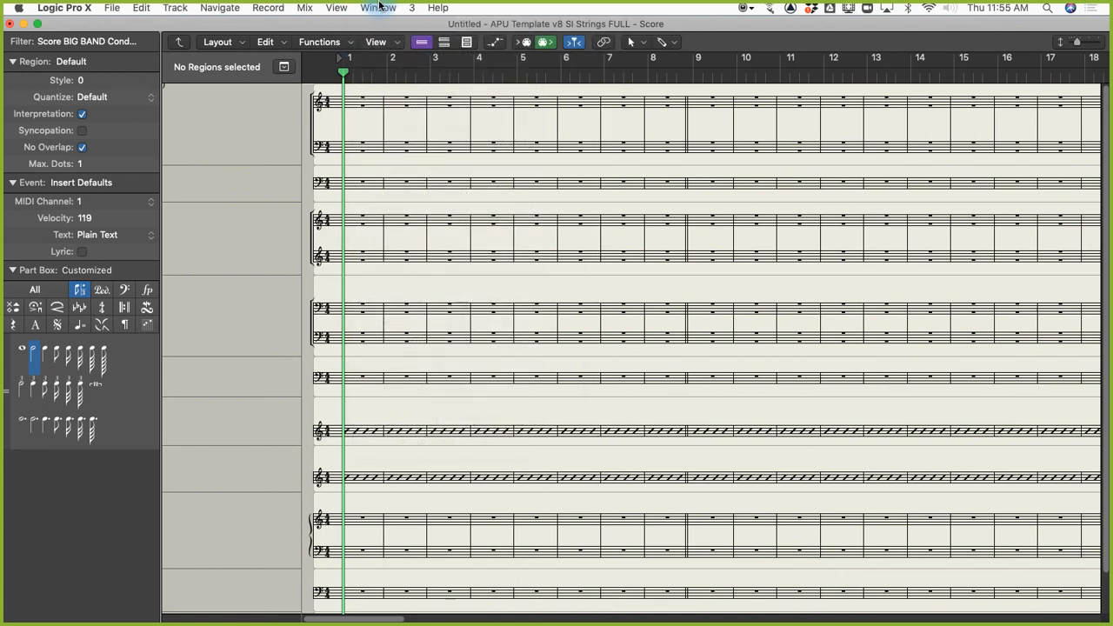
pyautogui.press('ctrl+alt+super+1')
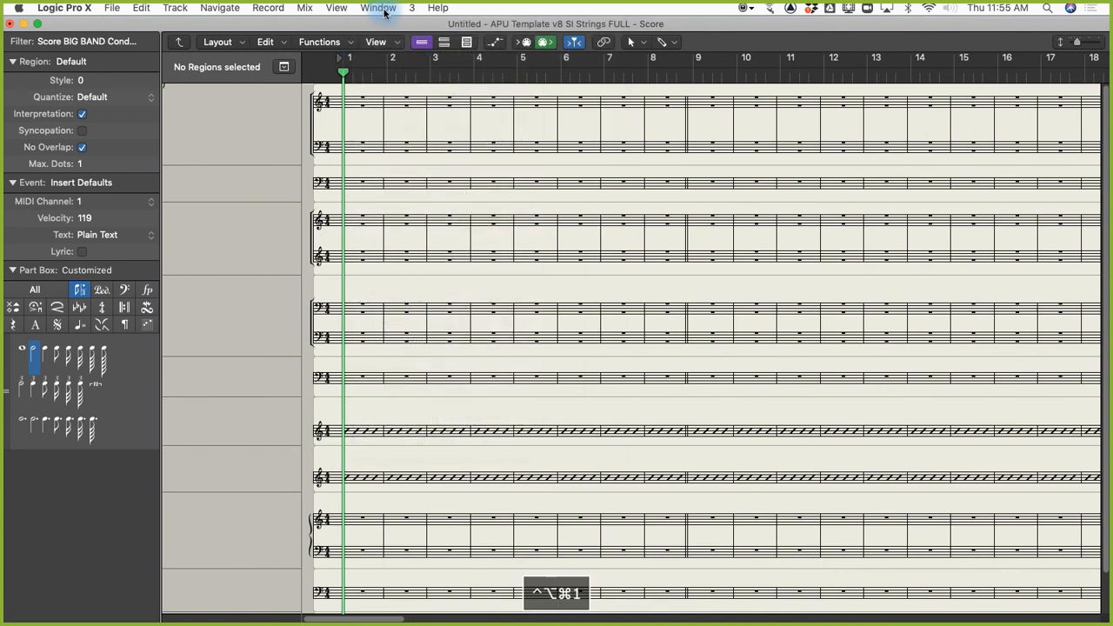
pyautogui.scroll(-10, 306, 419)
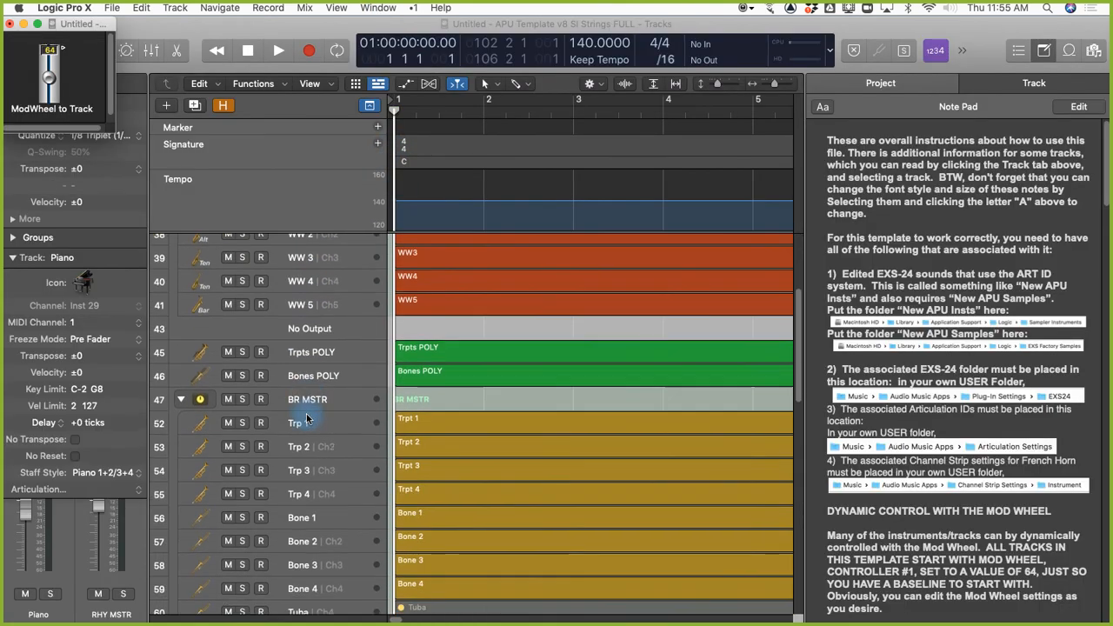
pyautogui.scroll(-3, 306, 419)
pyautogui.scroll(-4, 309, 400)
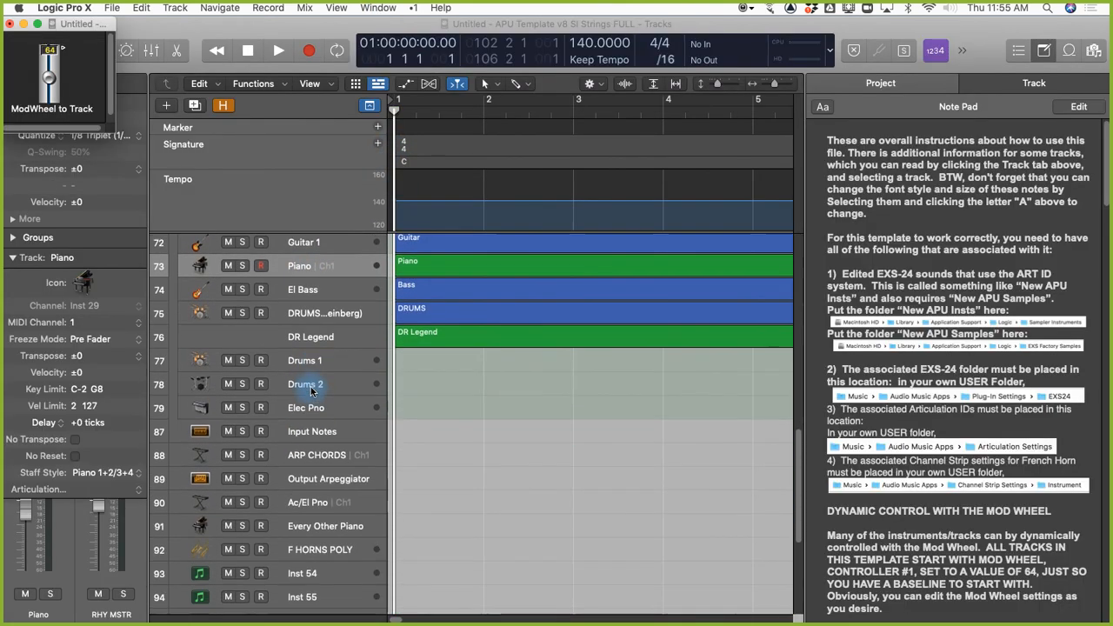
pyautogui.scroll(-2, 309, 399)
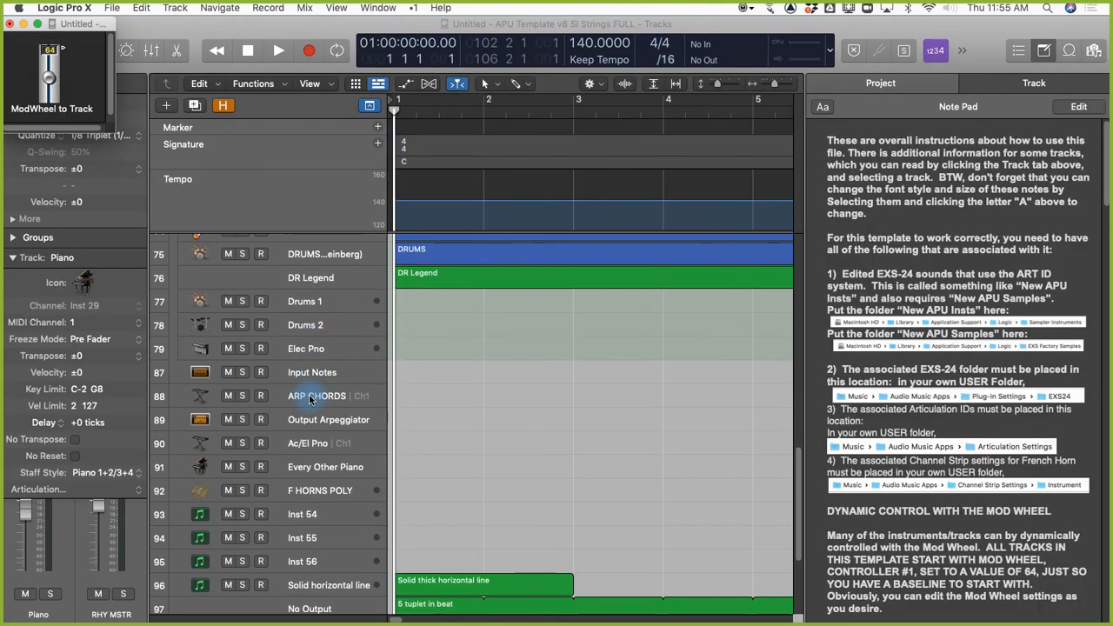
pyautogui.click(315, 470)
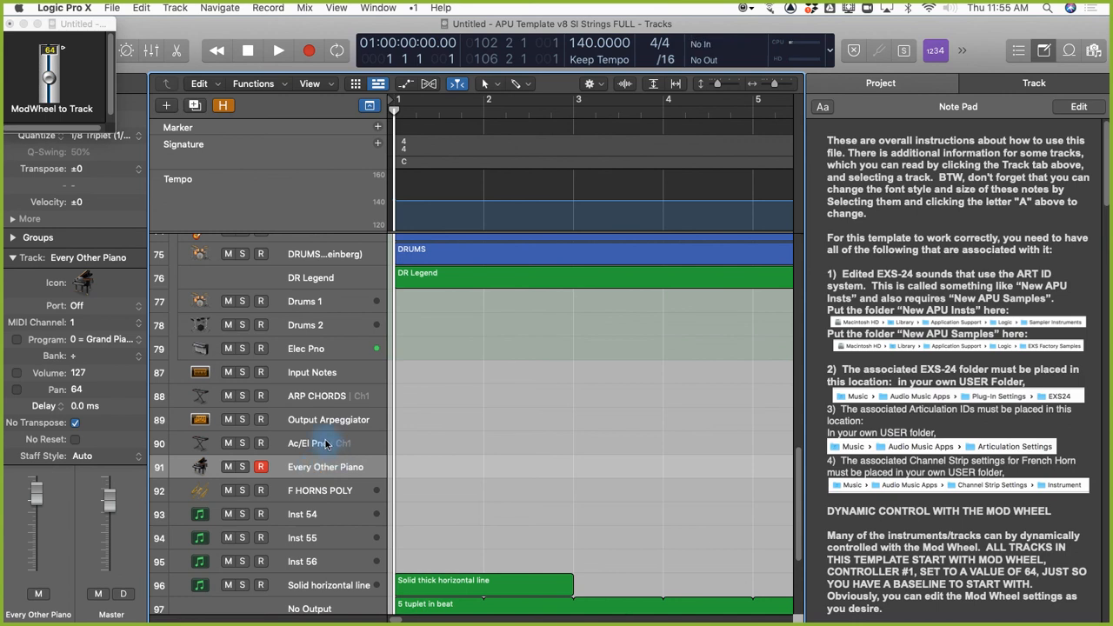
# Open the MIDI Environment on its Mixer layer and move its window clear of the Note Pad
pyautogui.click(380, 7)
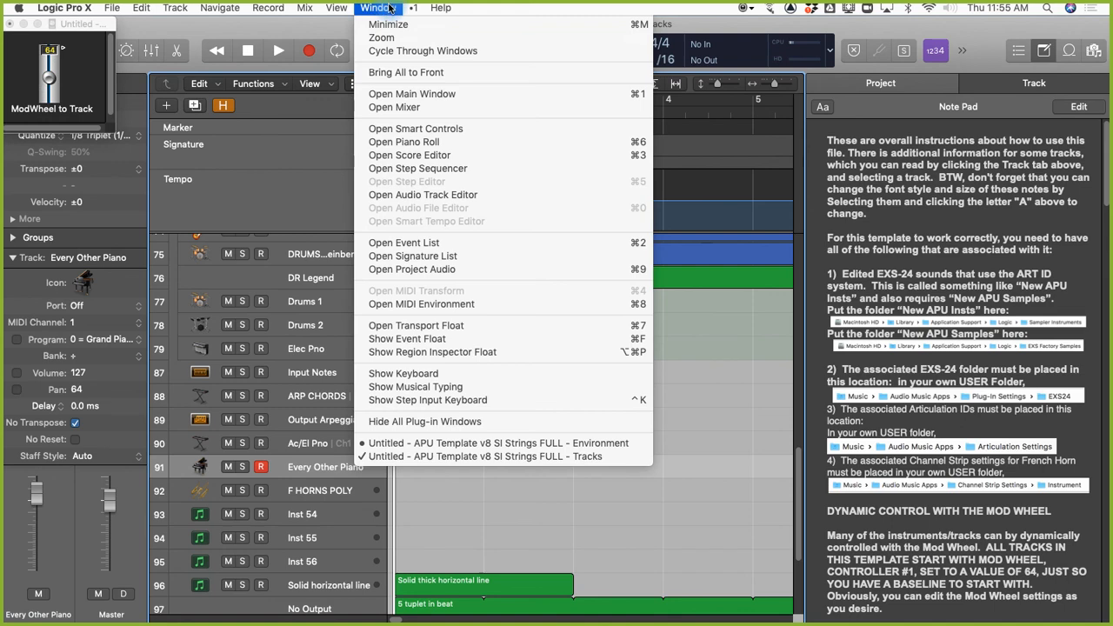
pyautogui.click(422, 306)
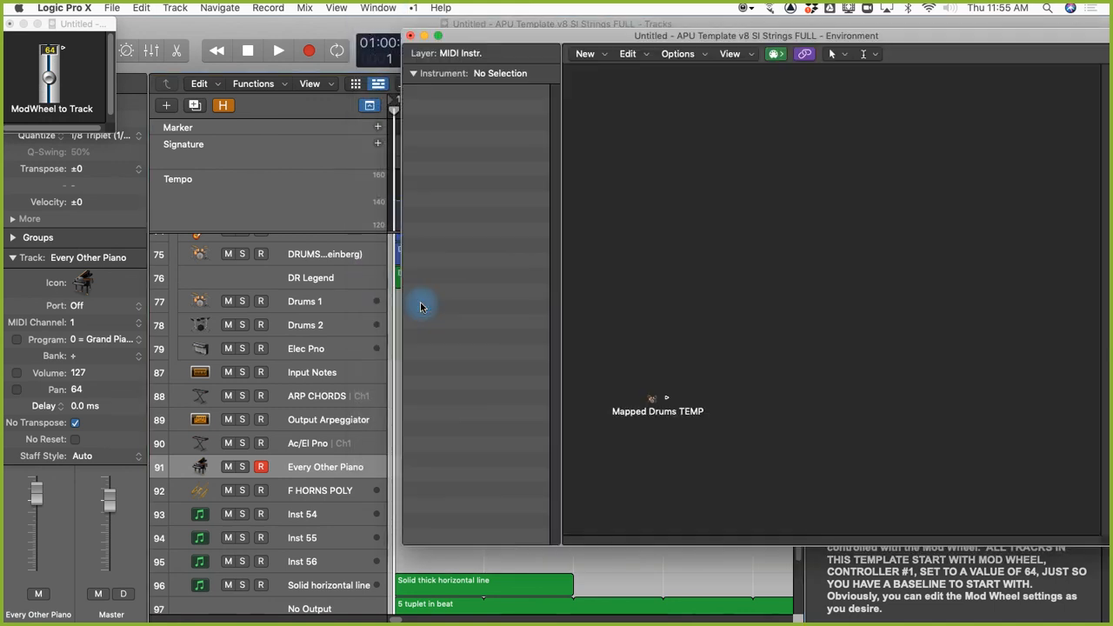
pyautogui.click(492, 53)
pyautogui.click(481, 68)
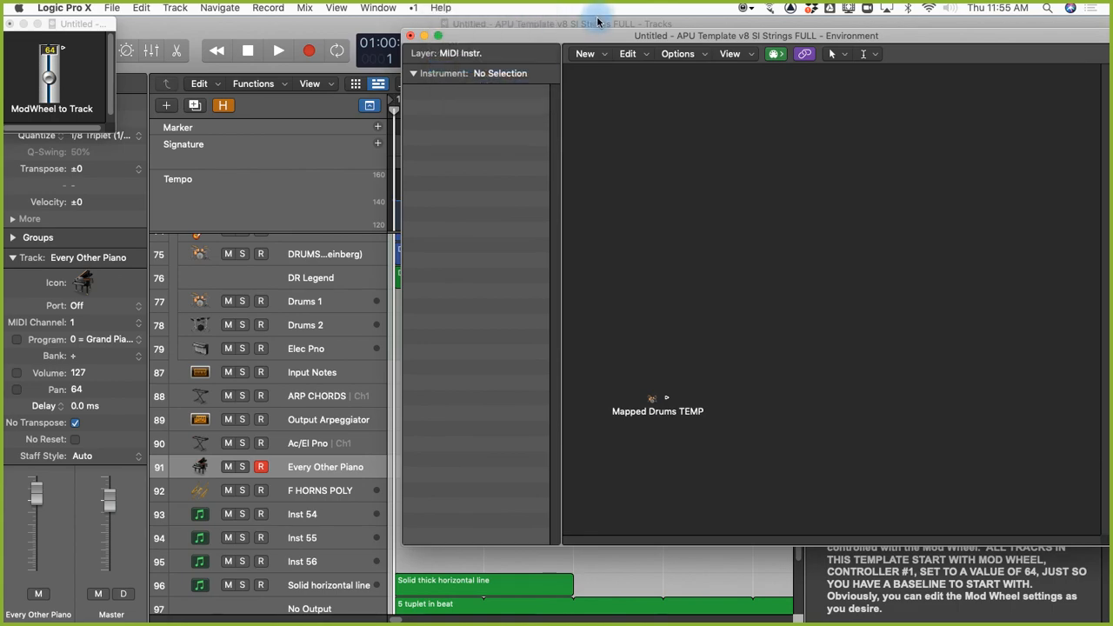
pyautogui.moveTo(581, 35); pyautogui.dragTo(247, 47)
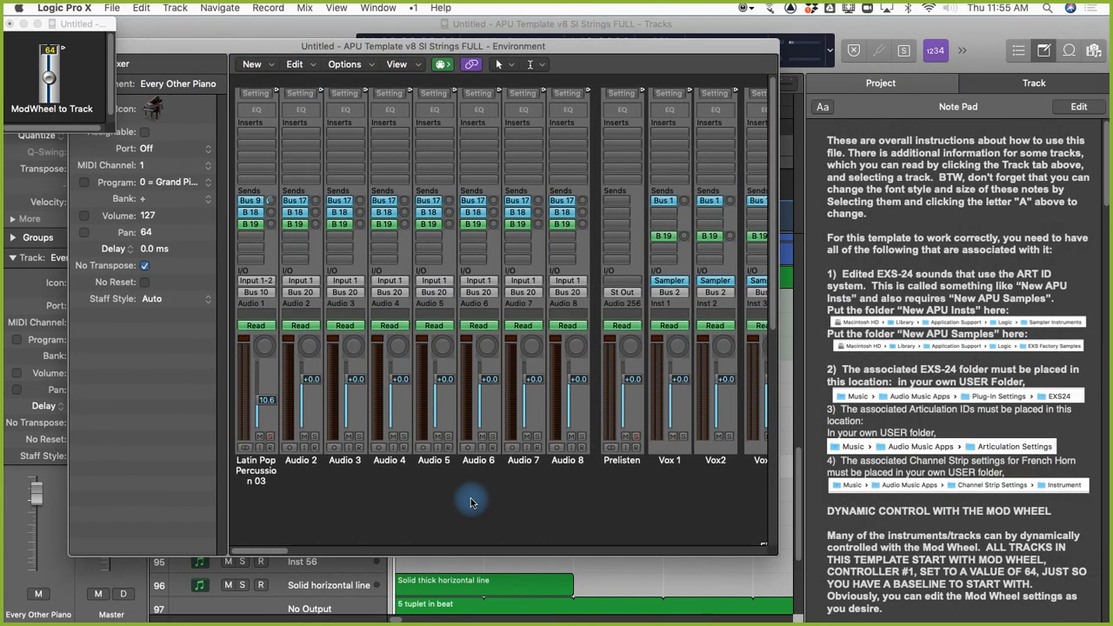
# Locate the Every Other Piano mapped instrument below the Mixer layer's channel strips, select it and examine its cable outputs
pyautogui.scroll(-2, 471, 500)
pyautogui.moveTo(258, 553); pyautogui.dragTo(504, 496)
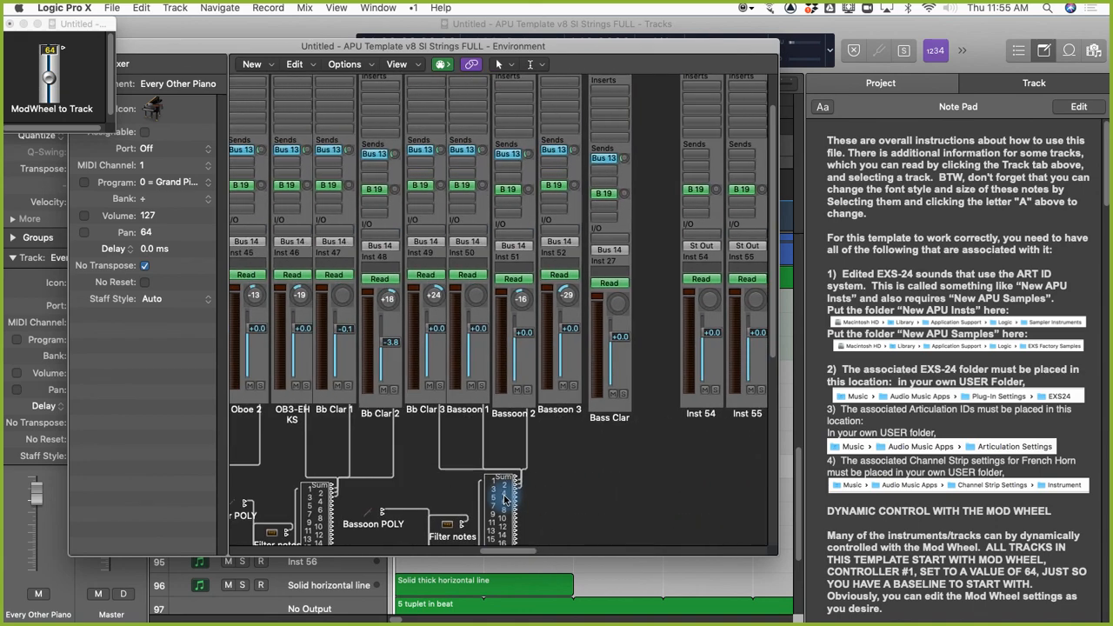
pyautogui.scroll(-4, 551, 475)
pyautogui.scroll(-3, 550, 476)
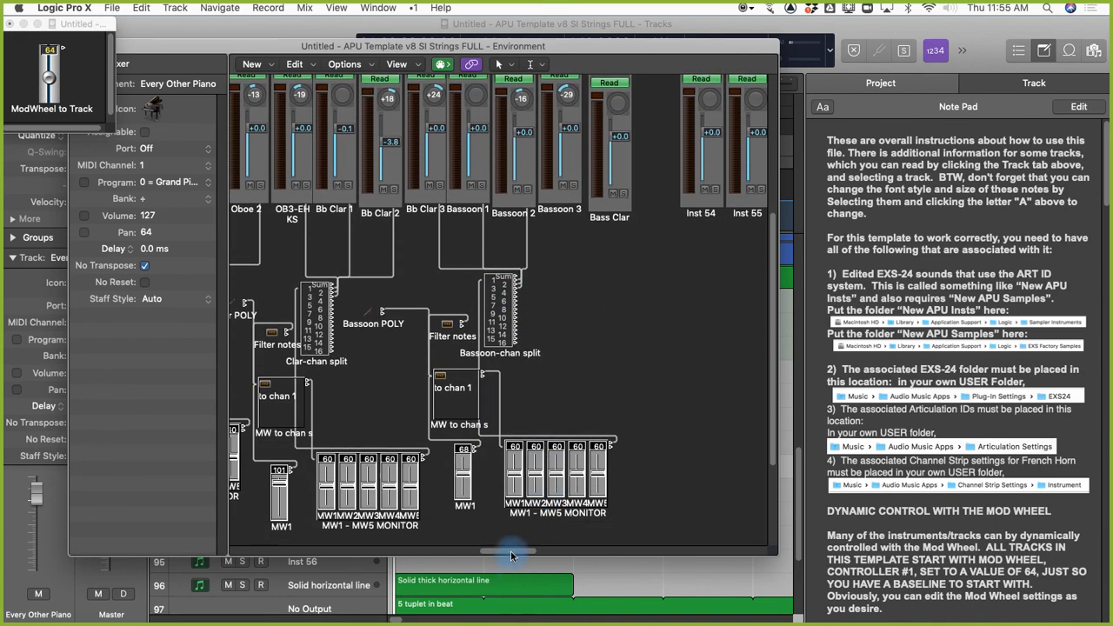
pyautogui.moveTo(508, 549); pyautogui.dragTo(480, 510)
pyautogui.click(599, 272)
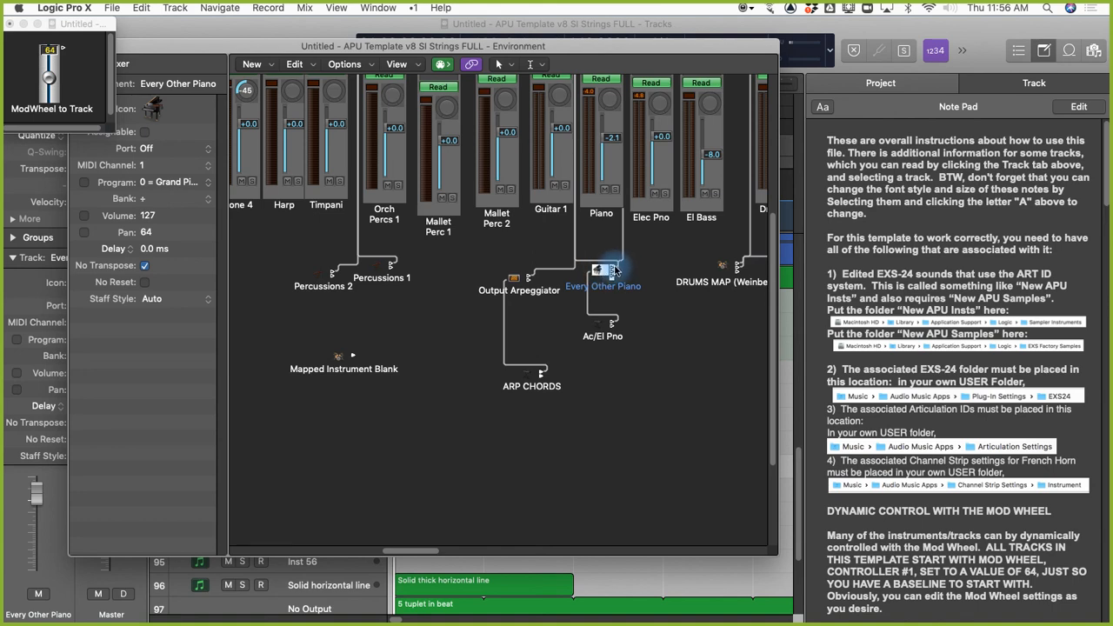
pyautogui.moveTo(614, 271)
pyautogui.mouseDown()
pyautogui.moveTo(601, 204)
pyautogui.moveTo(602, 255)
pyautogui.moveTo(636, 242)
pyautogui.moveTo(652, 213)
pyautogui.moveTo(612, 262)
pyautogui.mouseUp()
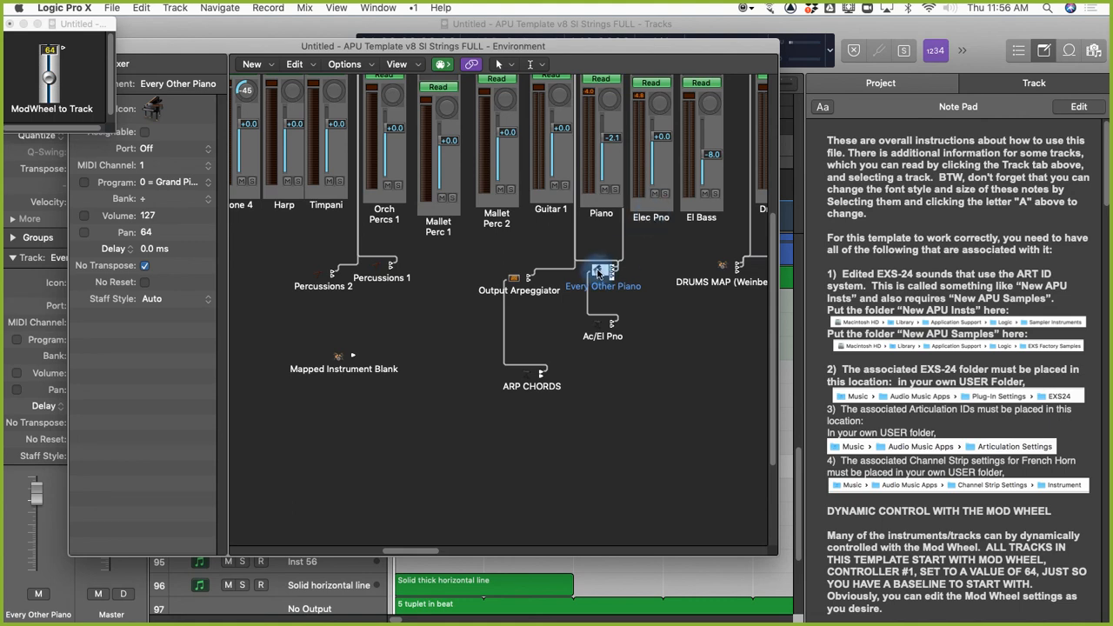
# Open the Every Other Piano note map in an enlarged window, examine the alternating cable assignments, and close it
pyautogui.doubleClick(598, 271)
pyautogui.moveTo(548, 374); pyautogui.dragTo(471, 91)
pyautogui.moveTo(622, 328); pyautogui.dragTo(706, 619)
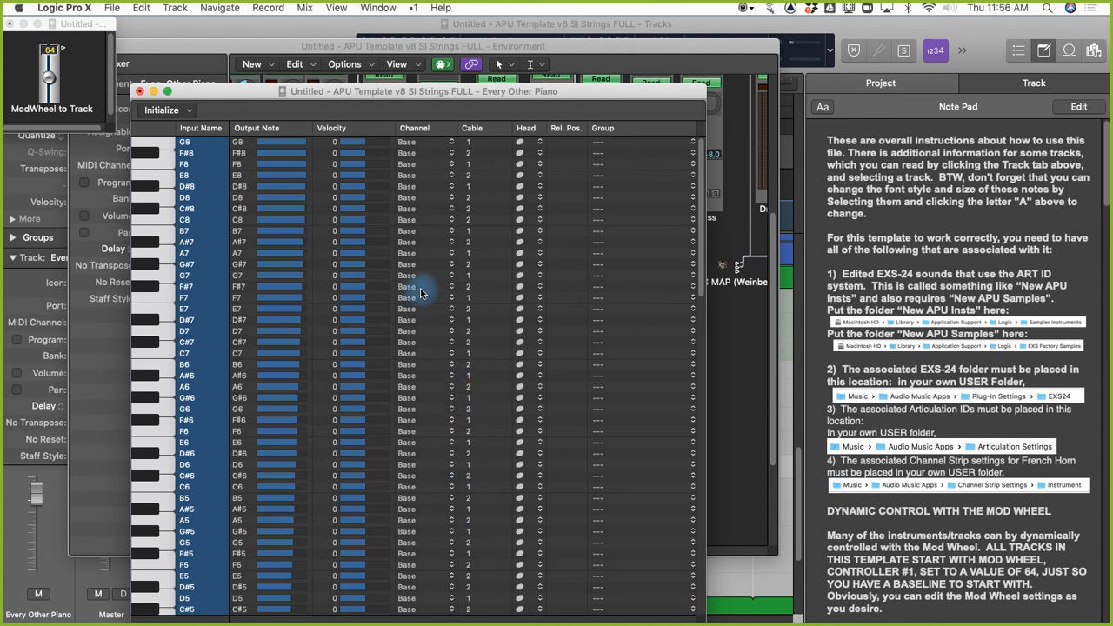
pyautogui.click(140, 91)
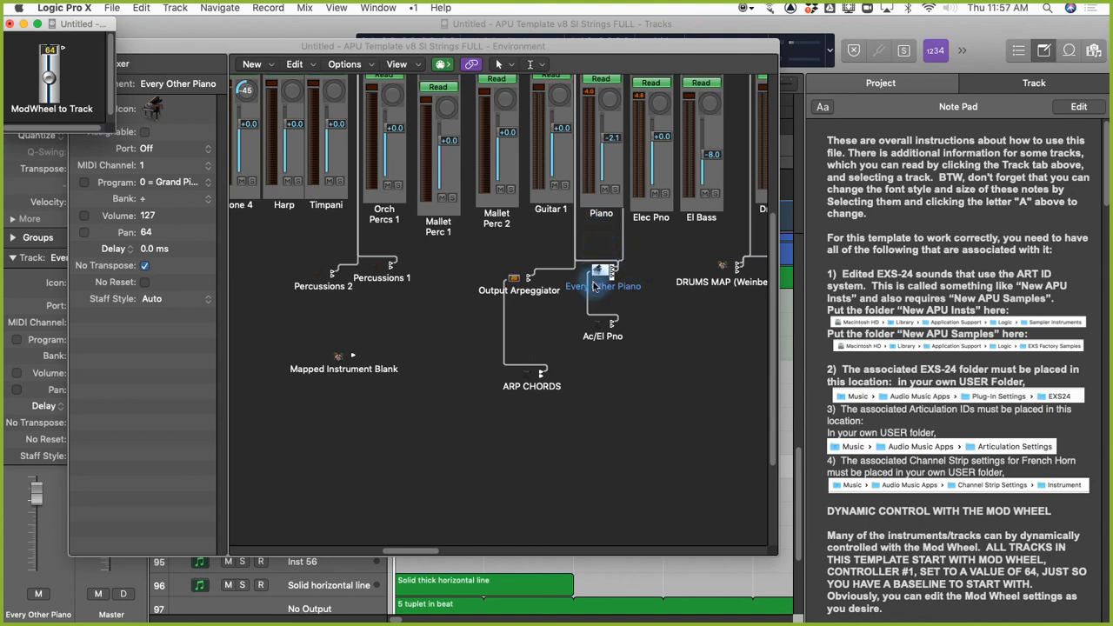
pyautogui.click(597, 276)
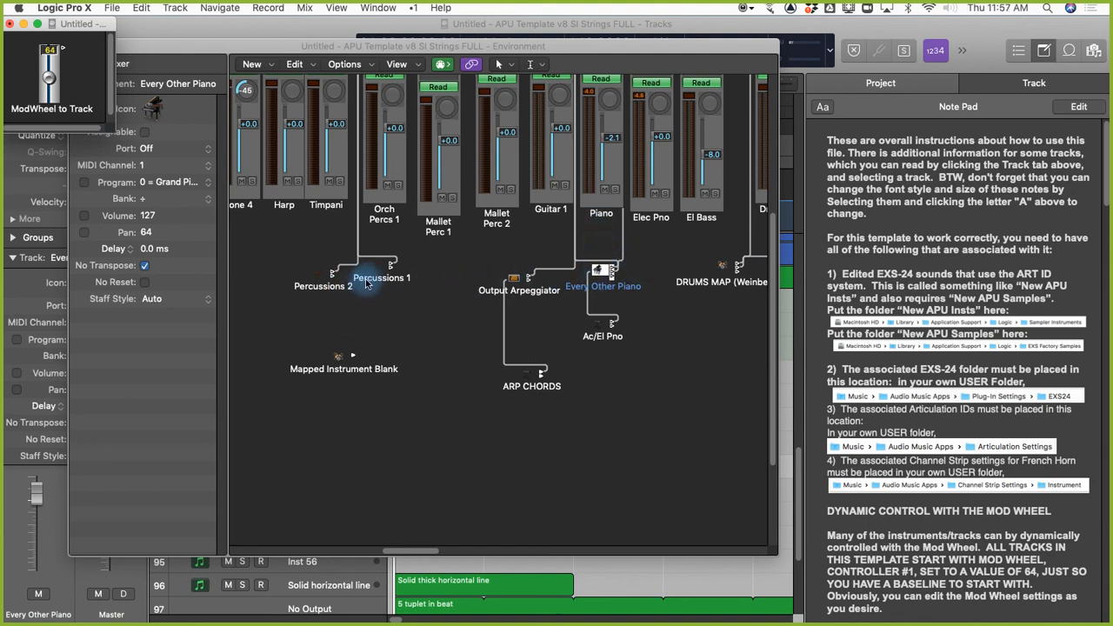